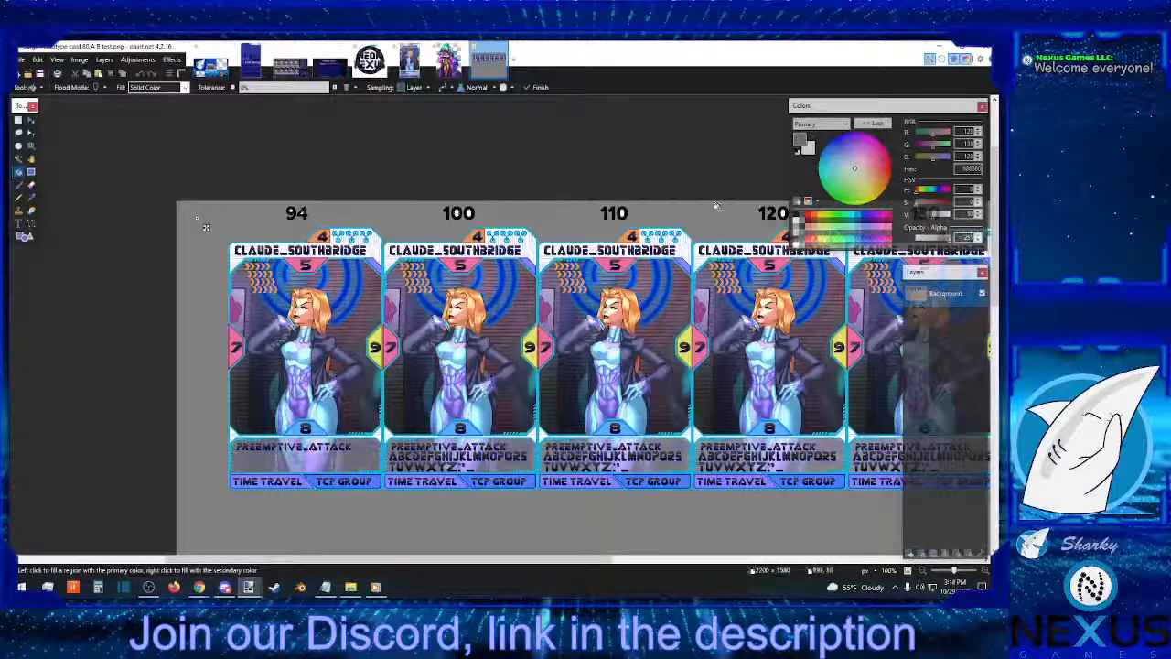
# Lighten the primary colour to grey A8A8A8 and fill the sheet's background with it
pyautogui.click(936, 215)
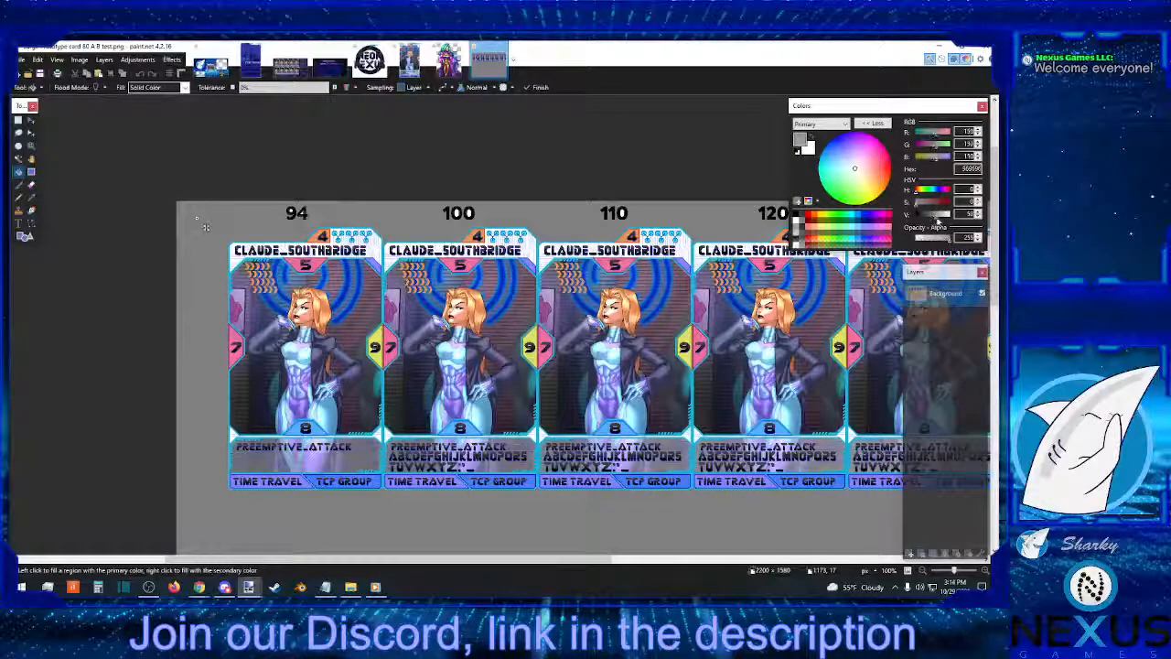
pyautogui.moveTo(938, 221); pyautogui.dragTo(939, 225)
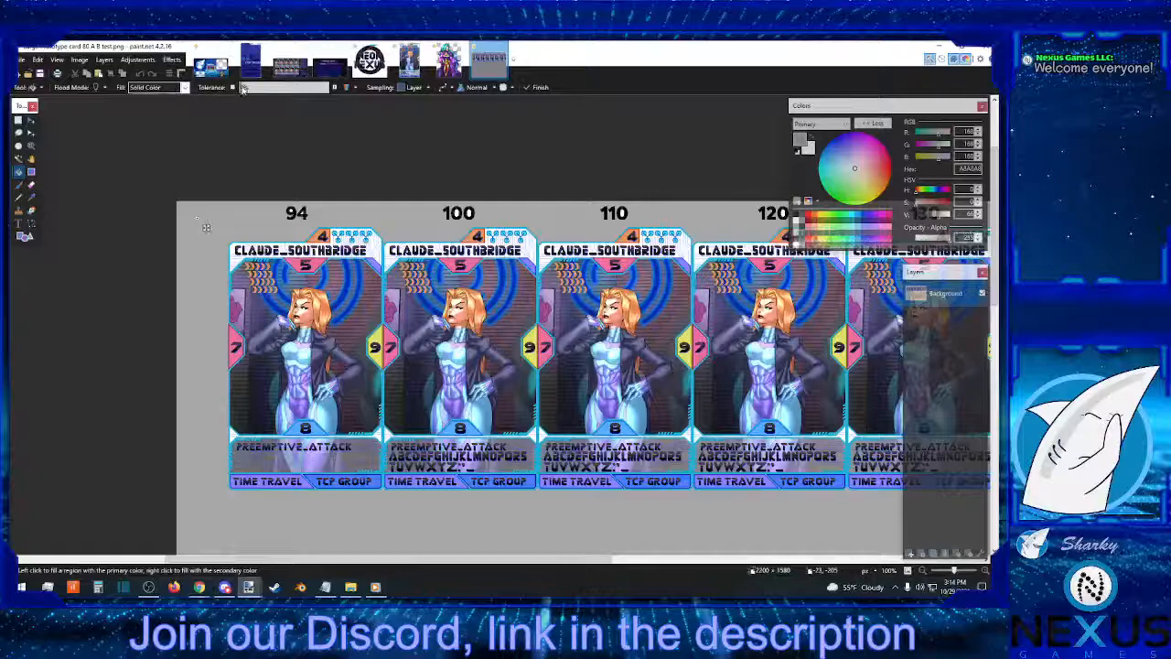
# Set the fill tolerance to 54% and fill the enclosed gaps in the zeros of the 100 to 150 labels with the grey
pyautogui.moveTo(243, 87); pyautogui.dragTo(290, 103)
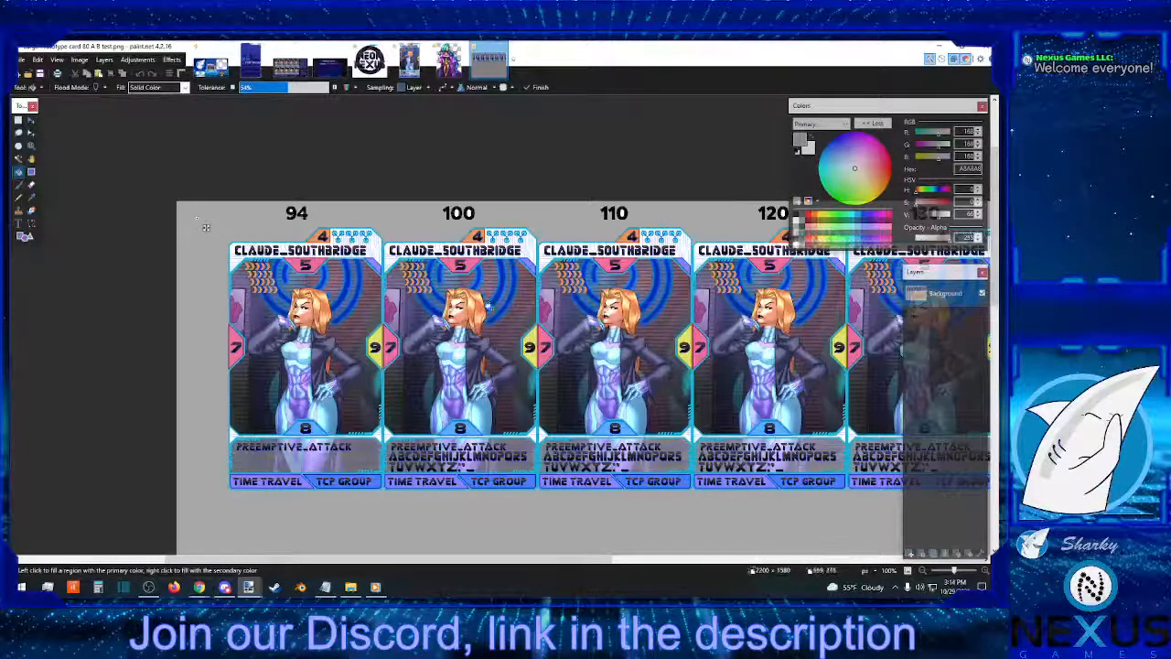
pyautogui.click(984, 570)
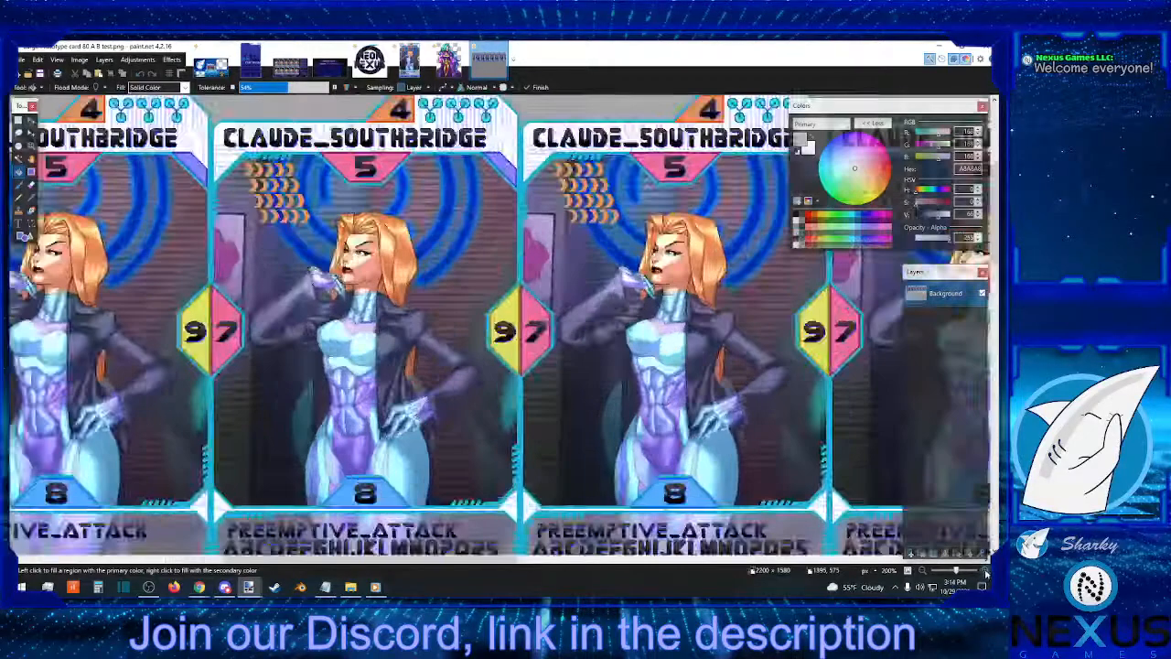
pyautogui.click(985, 570)
pyautogui.scroll(3, 312, 210)
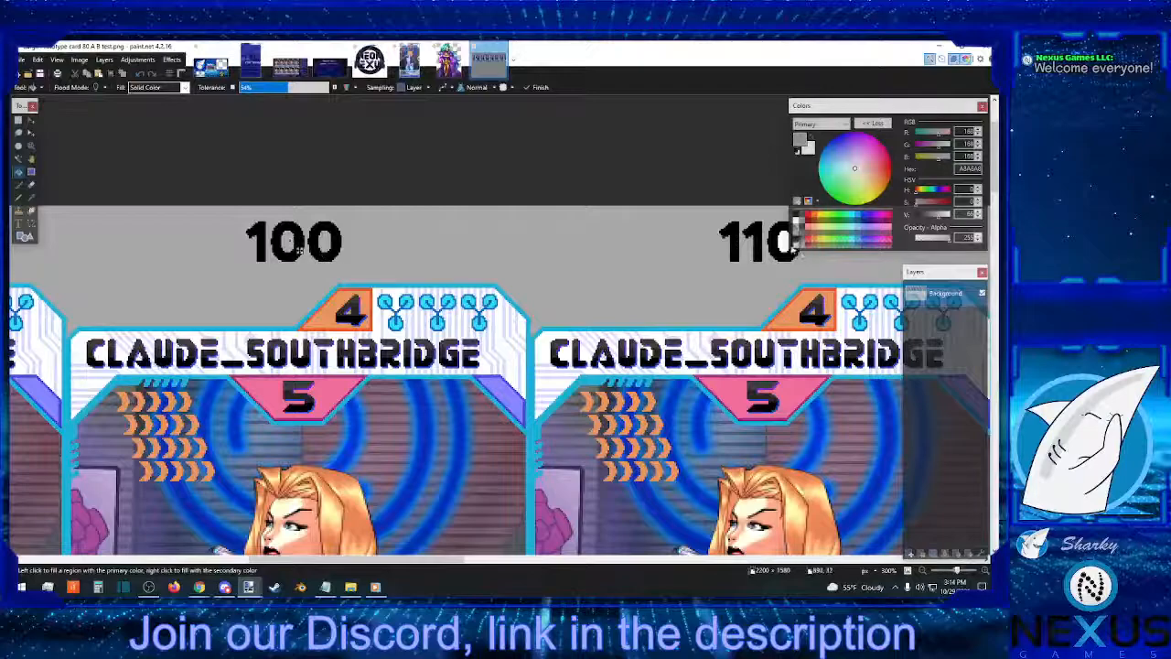
pyautogui.click(559, 560)
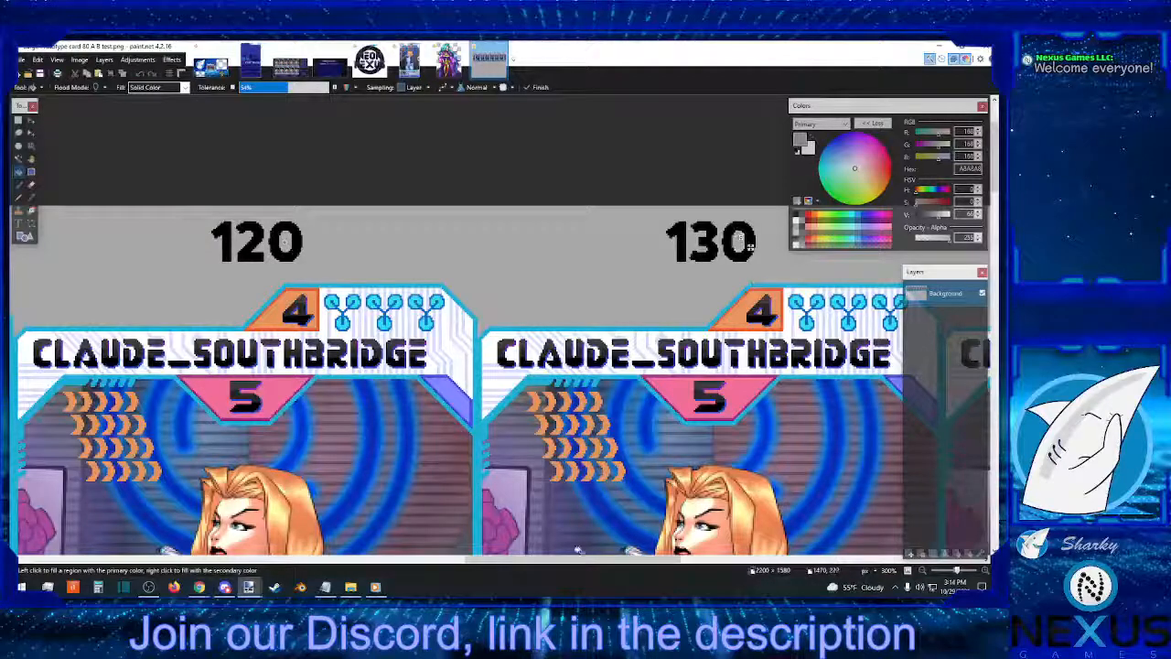
pyautogui.moveTo(577, 559); pyautogui.dragTo(752, 558)
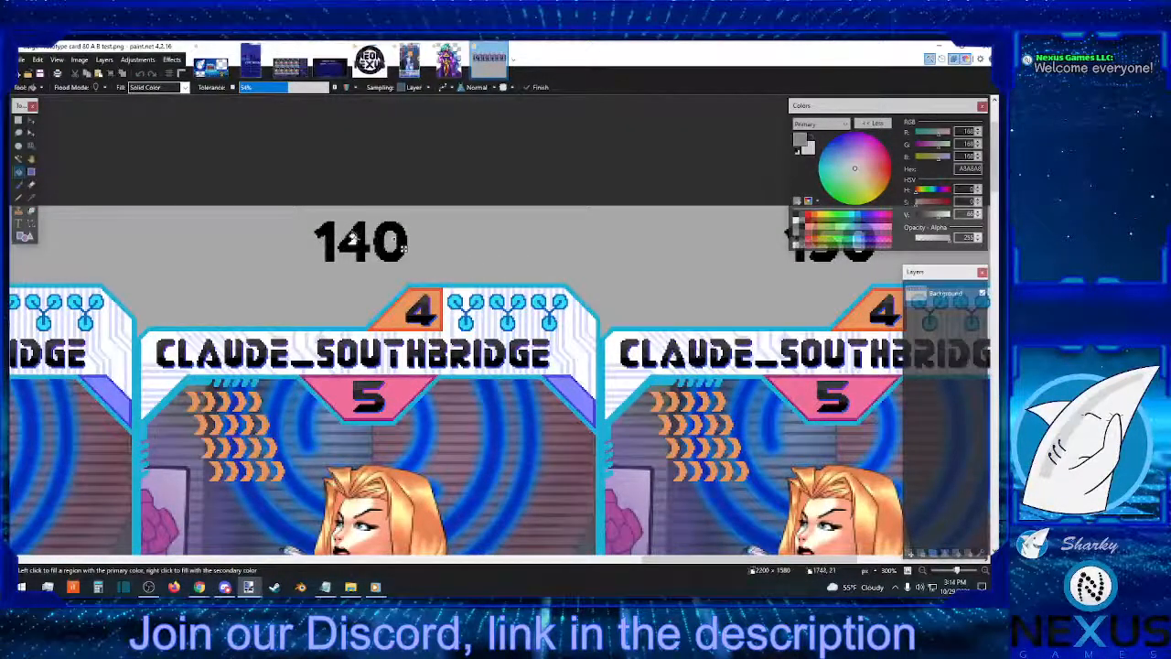
pyautogui.click(480, 561)
pyautogui.moveTo(500, 560); pyautogui.dragTo(777, 559)
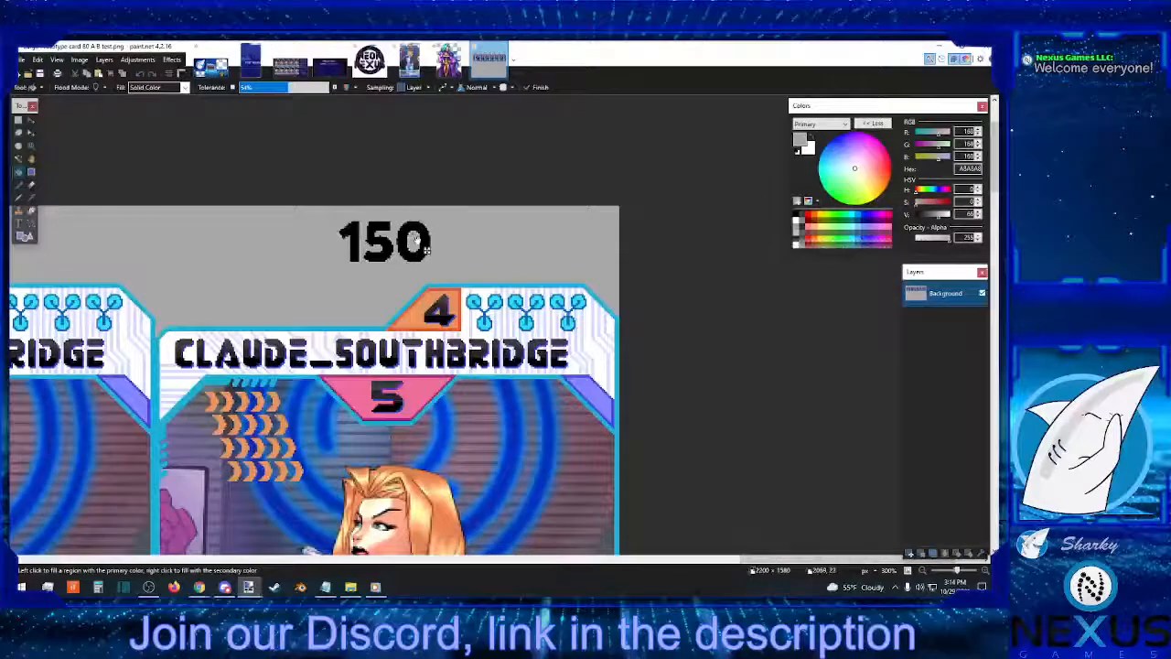
# Fill the enclosed gaps of the 94 label with the same grey, undoing one fill along the way
pyautogui.click(475, 559)
pyautogui.click(475, 559)
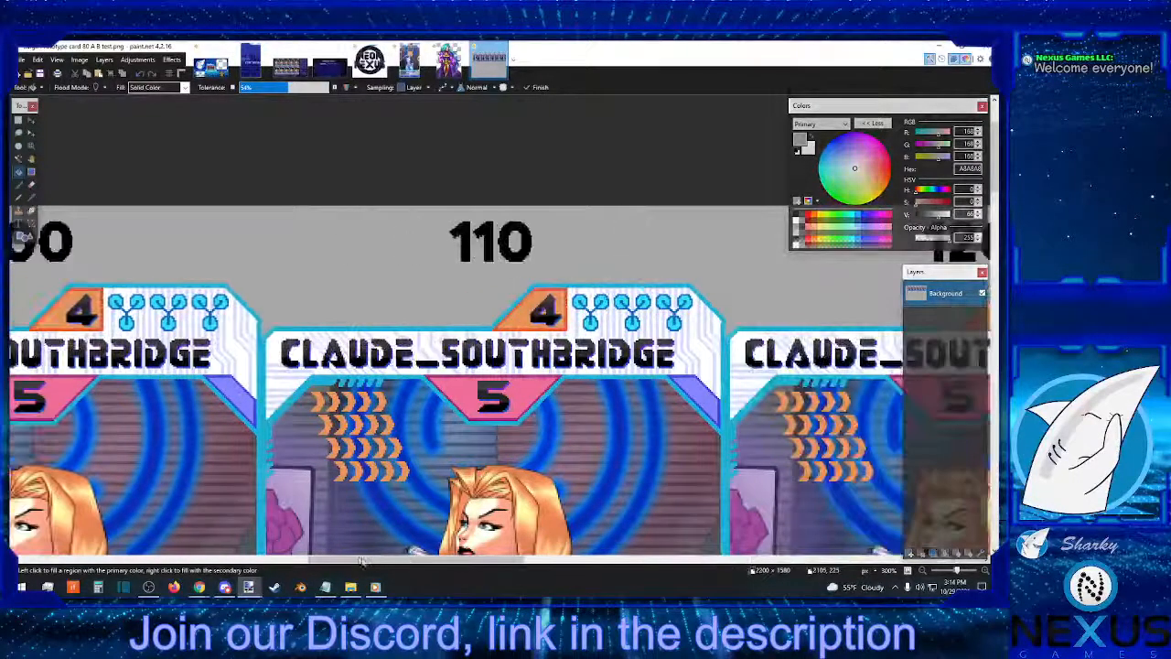
pyautogui.click(289, 559)
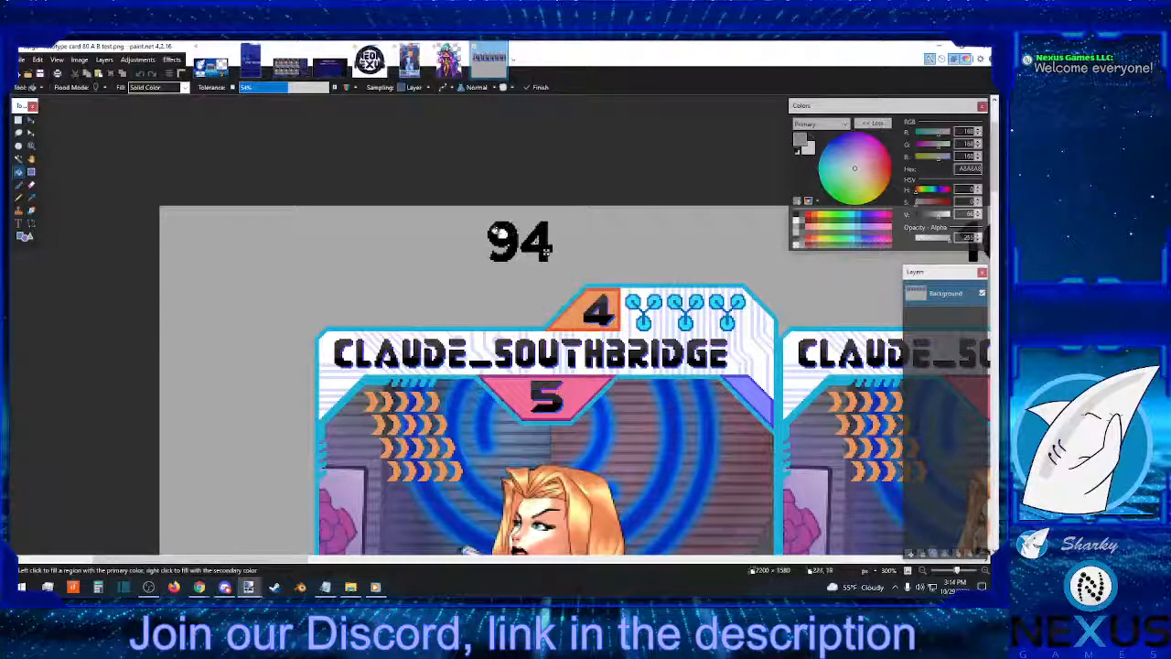
pyautogui.click(503, 240)
pyautogui.hotkey('ctrl', 'z')
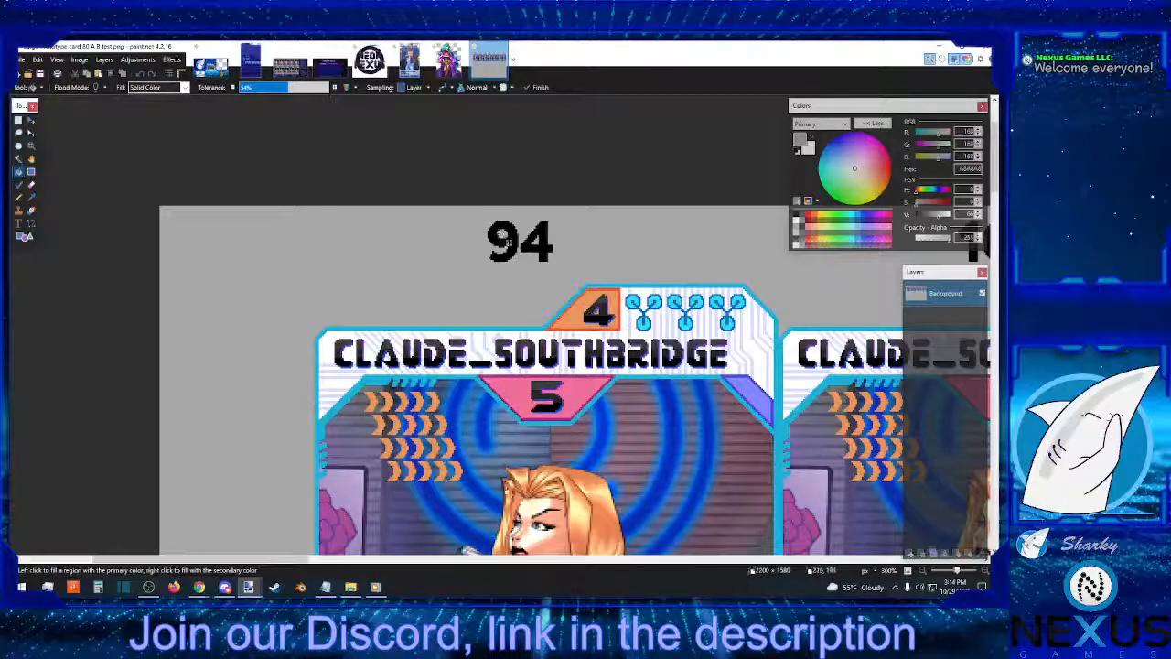
pyautogui.moveTo(262, 561); pyautogui.dragTo(183, 563)
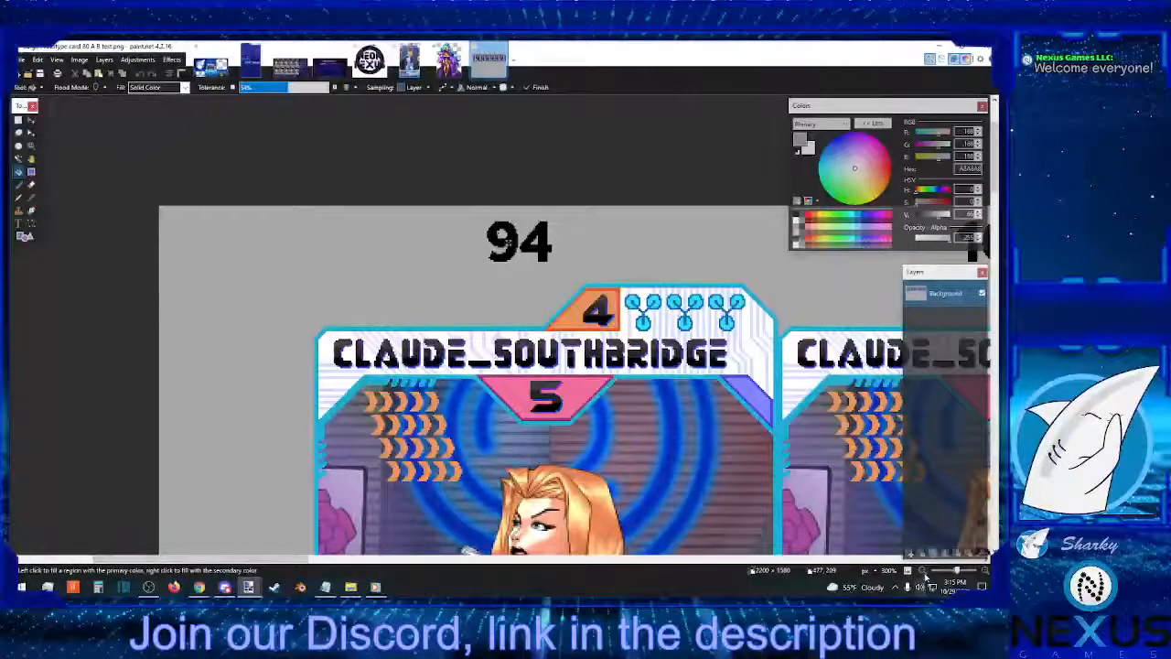
# Bring the whole card sheet into view and activate the Rectangle Select tool
pyautogui.click(922, 571)
pyautogui.click(922, 571)
pyautogui.click(922, 571)
pyautogui.click(923, 571)
pyautogui.click(923, 571)
pyautogui.click(922, 571)
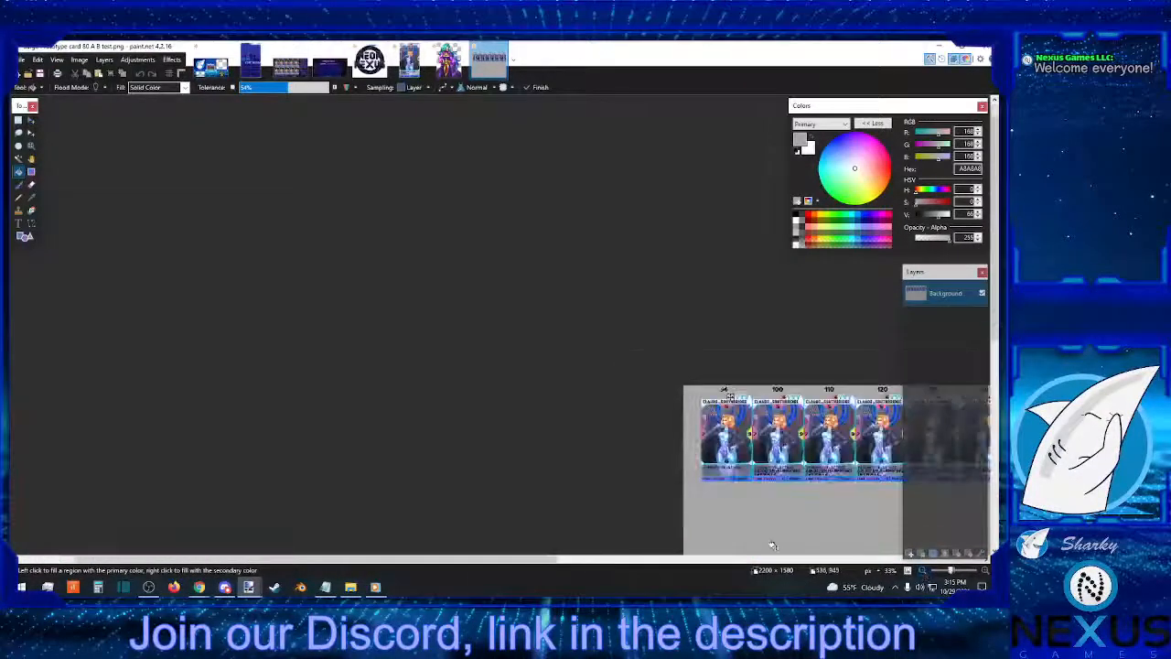
pyautogui.scroll(-3, 772, 546)
pyautogui.moveTo(495, 562); pyautogui.dragTo(703, 563)
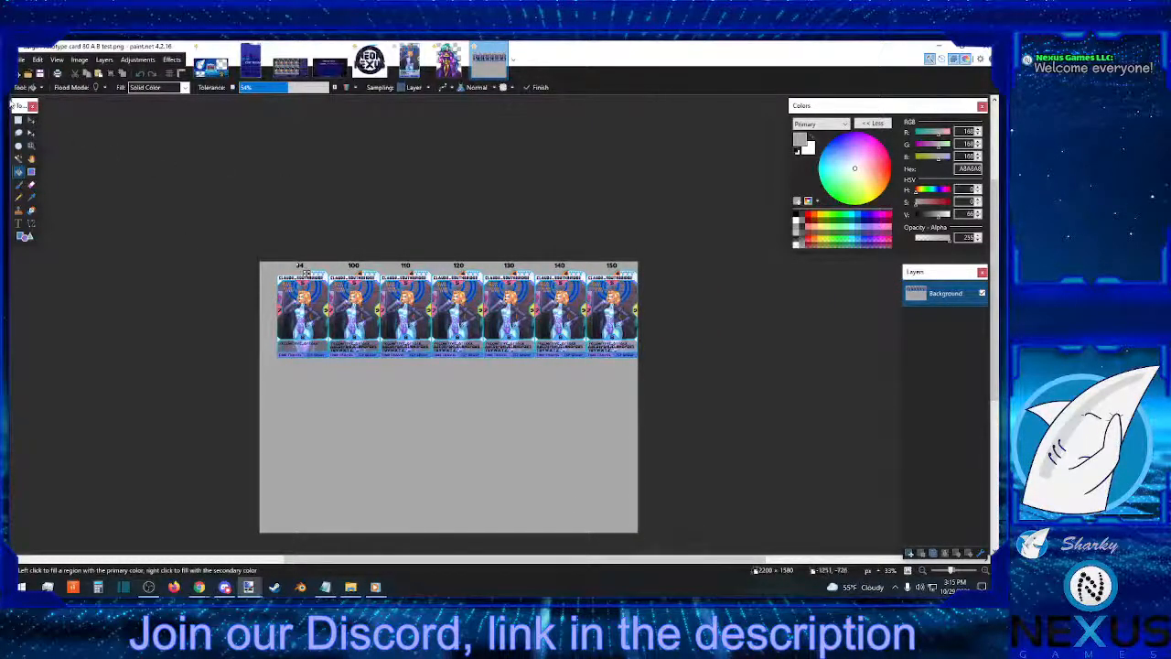
pyautogui.click(17, 119)
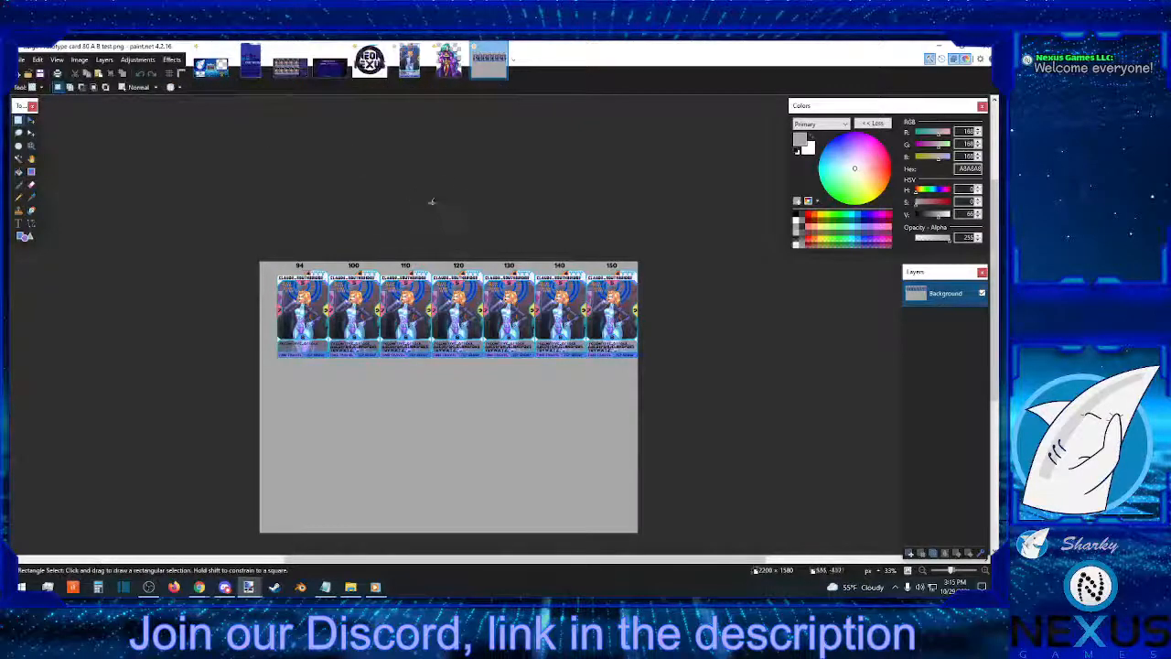
# Open the single-card image, activate the "Used font 2.0" layer and try selecting the description box from its upper corner
pyautogui.click(417, 66)
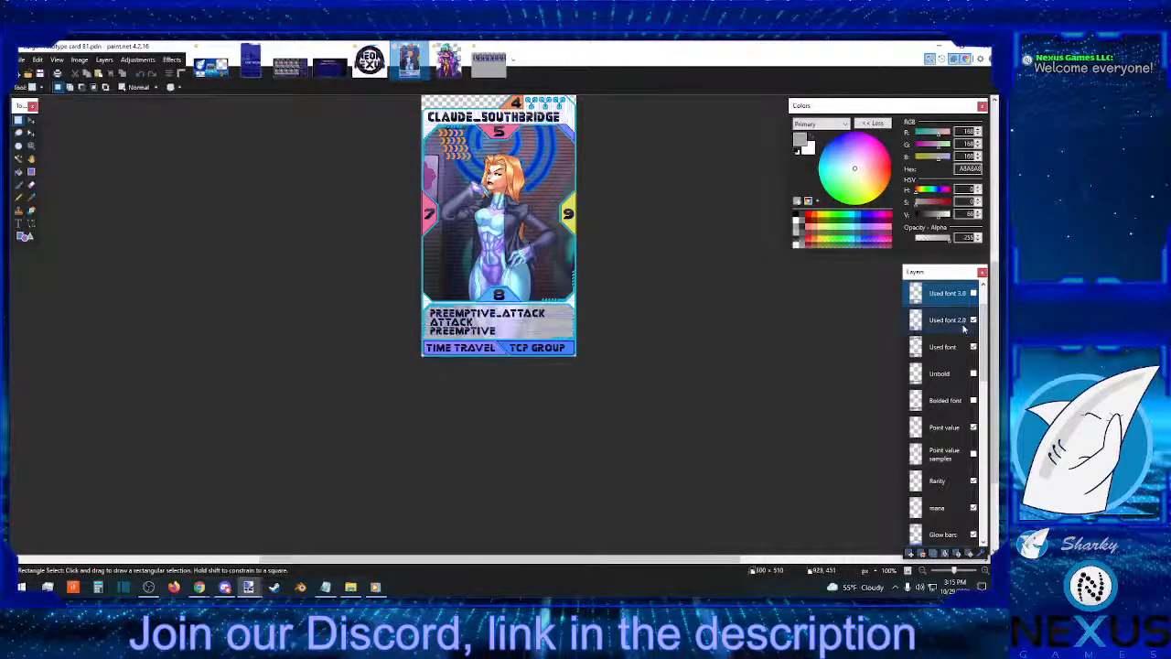
pyautogui.click(952, 321)
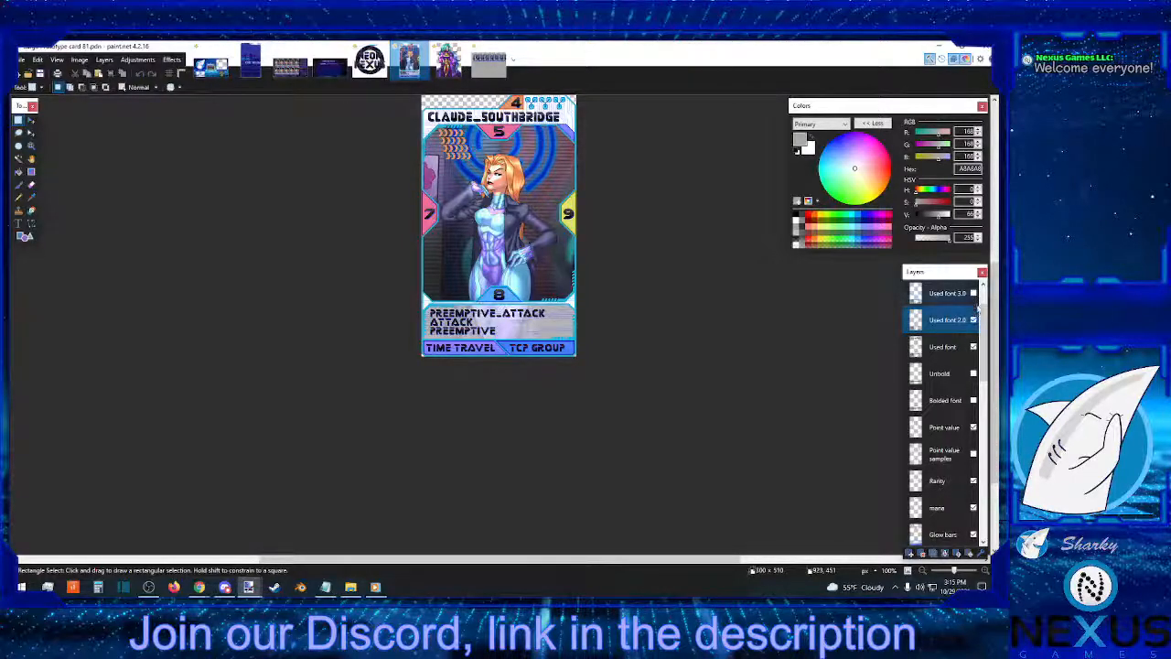
pyautogui.click(985, 571)
pyautogui.click(984, 571)
pyautogui.click(984, 571)
pyautogui.scroll(-4, 488, 552)
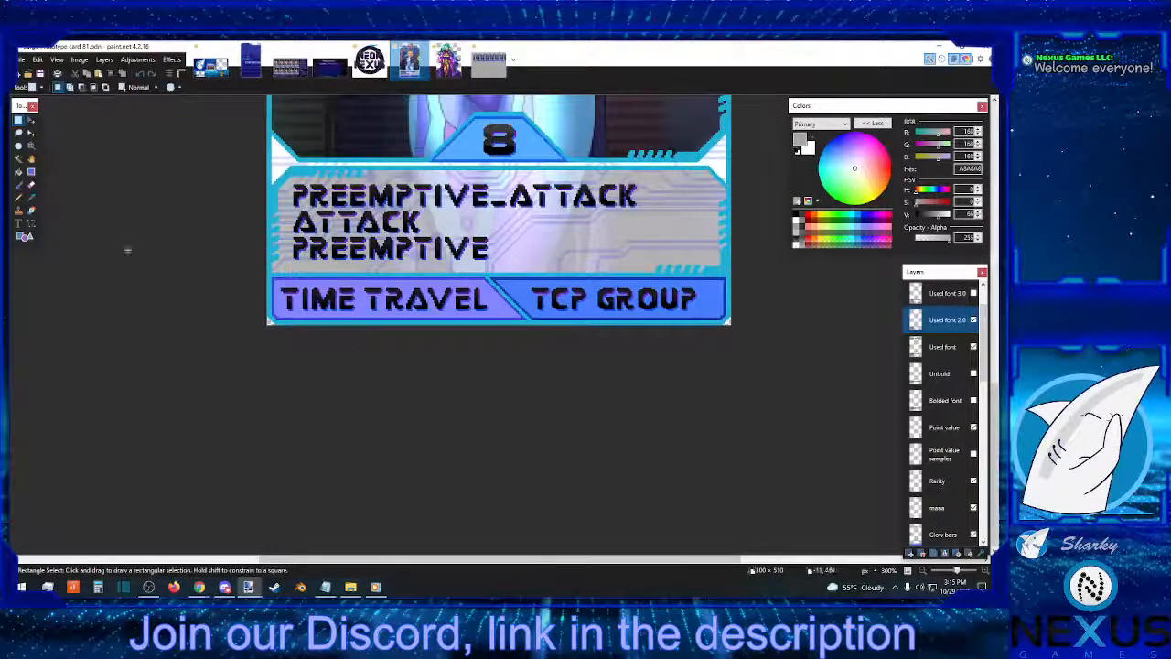
pyautogui.moveTo(264, 166); pyautogui.dragTo(273, 170)
pyautogui.click(263, 168)
pyautogui.click(315, 172)
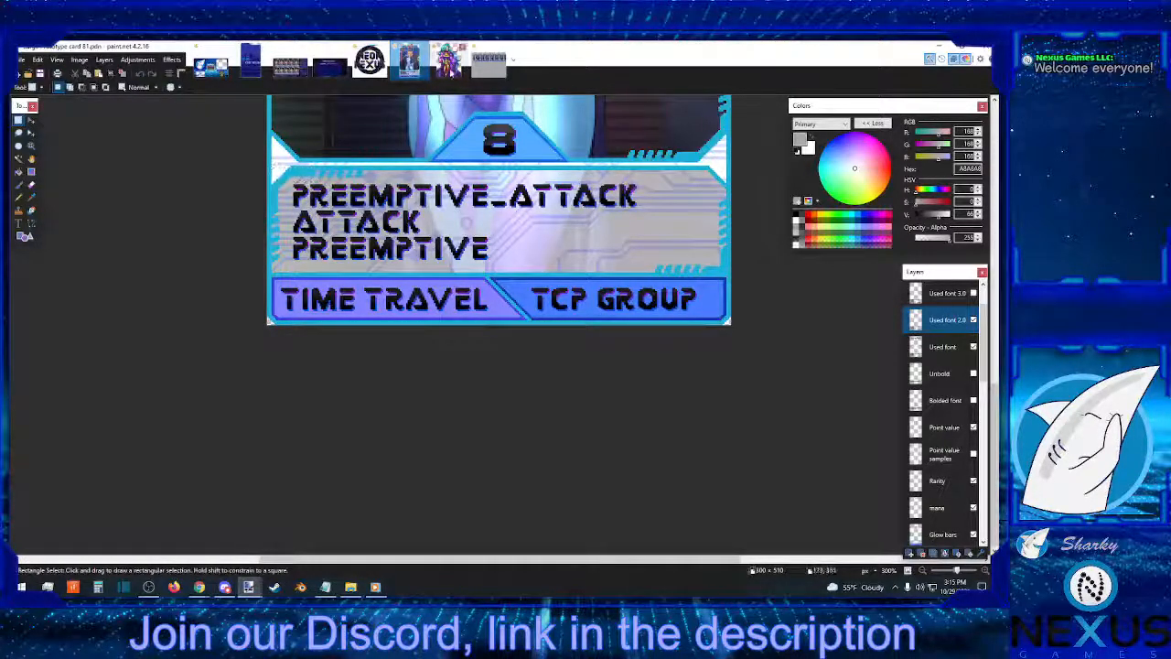
# Switch back to the seven-card sheet and make a selection of about 28 × 20 px at the last card's lower-right corner
pyautogui.click(489, 59)
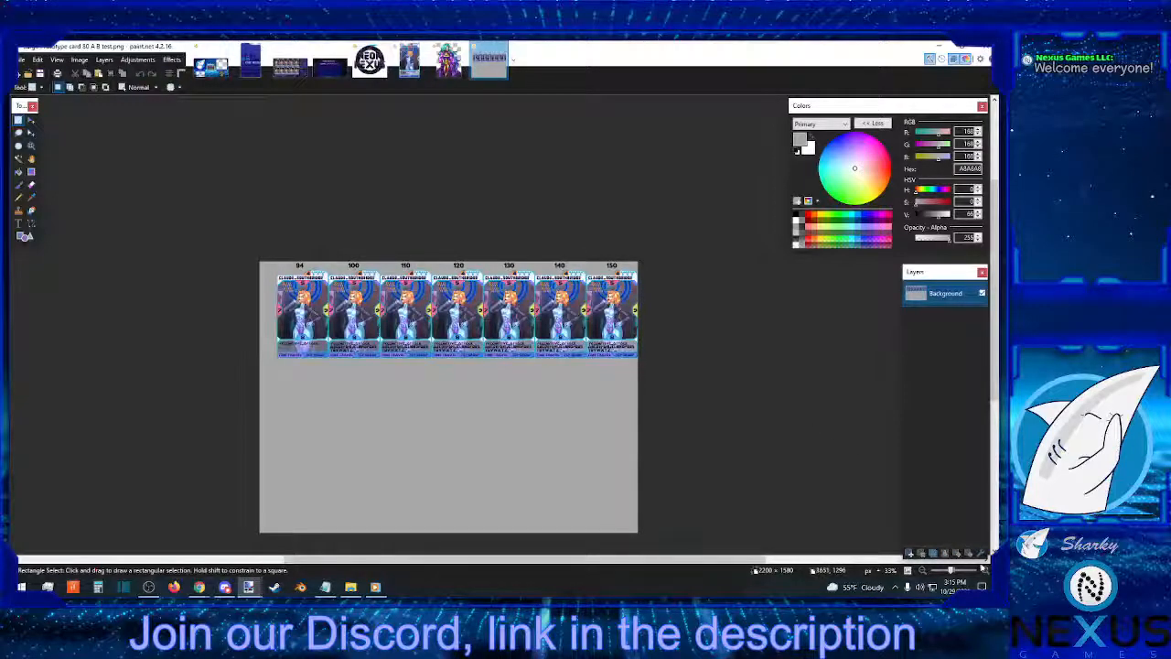
pyautogui.click(984, 570)
pyautogui.click(985, 570)
pyautogui.click(985, 570)
pyautogui.click(985, 570)
pyautogui.scroll(3, 505, 494)
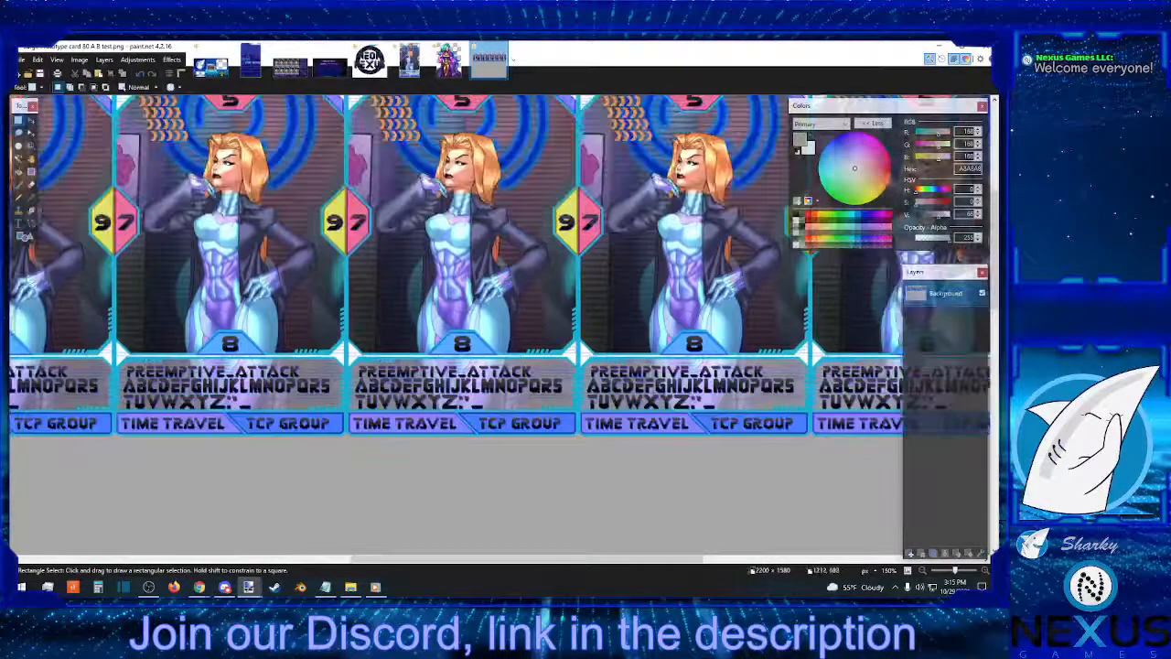
pyautogui.moveTo(494, 565); pyautogui.dragTo(739, 565)
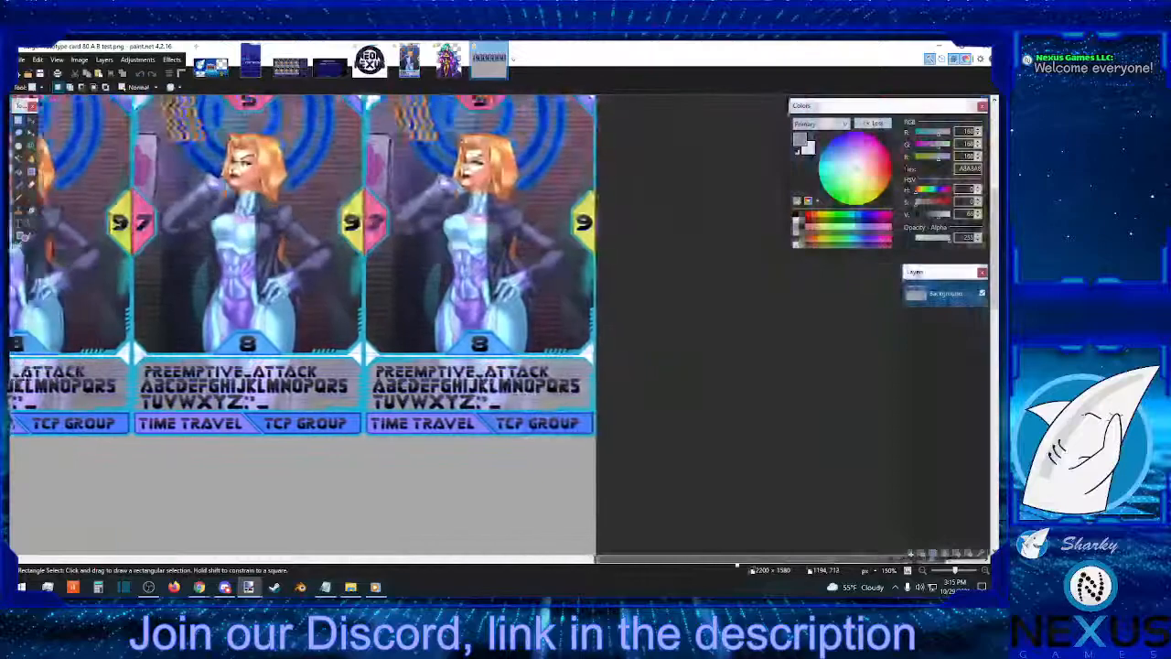
pyautogui.scroll(2, 659, 531)
pyautogui.scroll(-2, 618, 512)
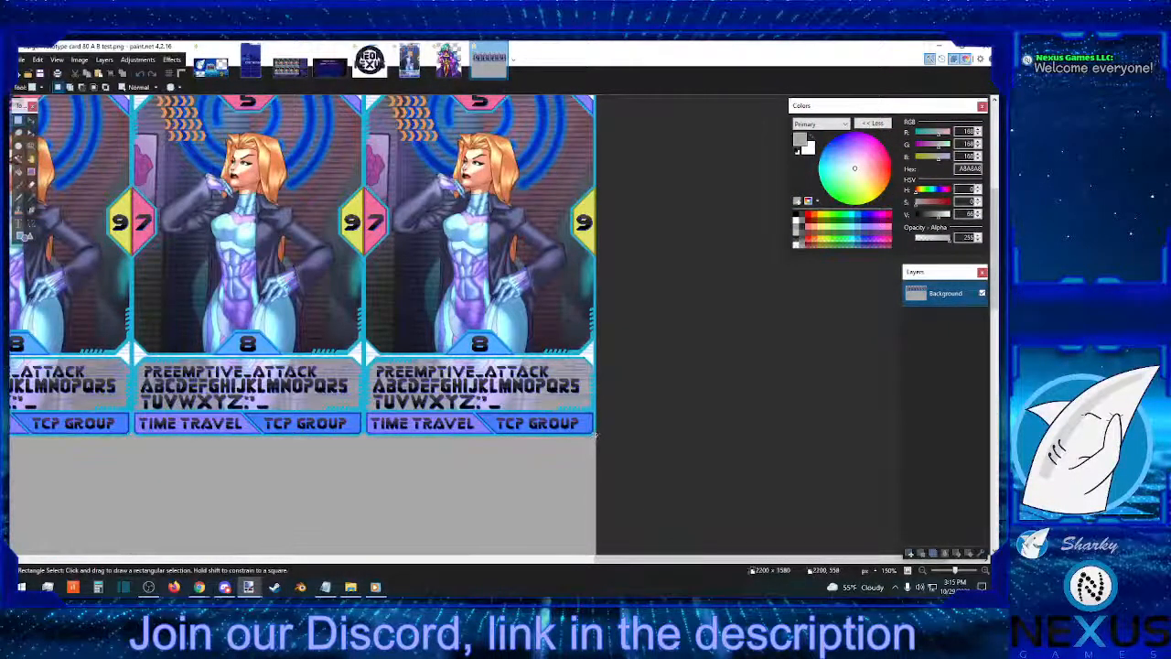
pyautogui.moveTo(595, 436); pyautogui.dragTo(570, 419)
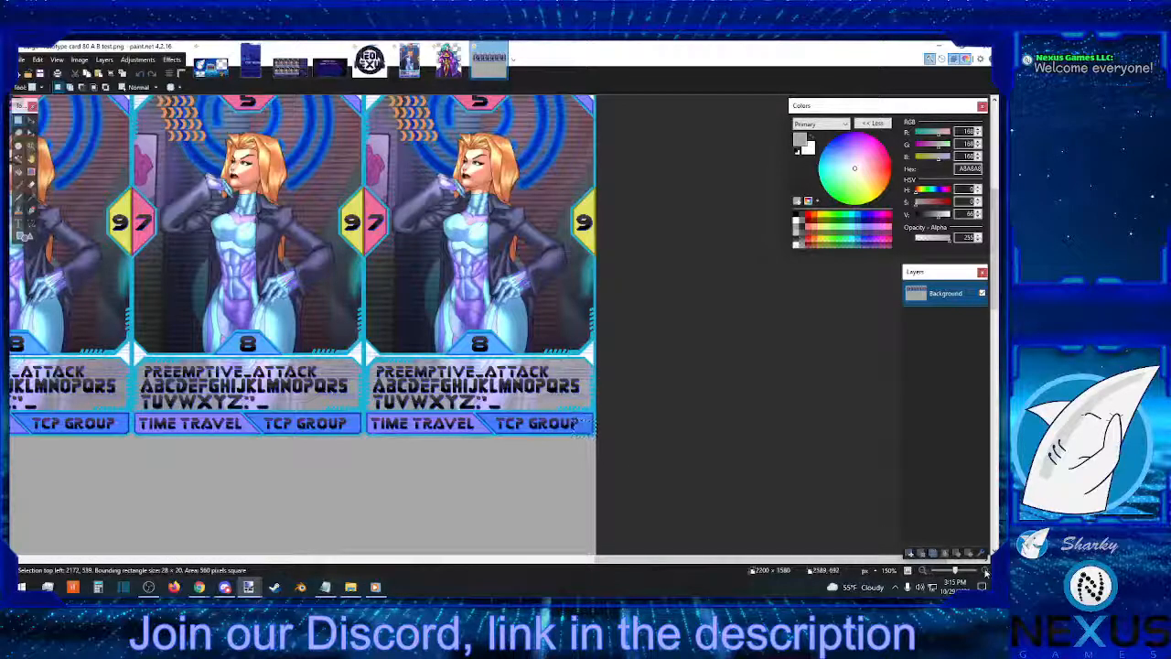
# Replace the small selection with one enclosing the whole row of seven cards, 2100 × 510 px
pyautogui.scroll(2, 580, 428)
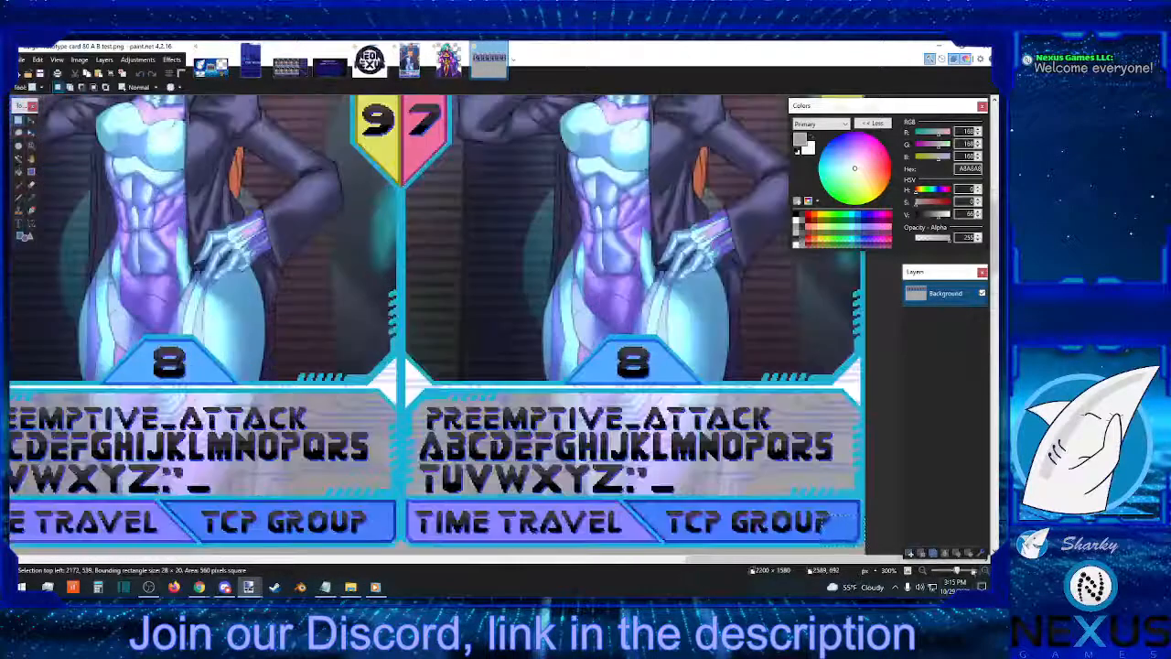
pyautogui.click(555, 561)
pyautogui.moveTo(554, 561); pyautogui.dragTo(852, 561)
pyautogui.scroll(-3, 529, 461)
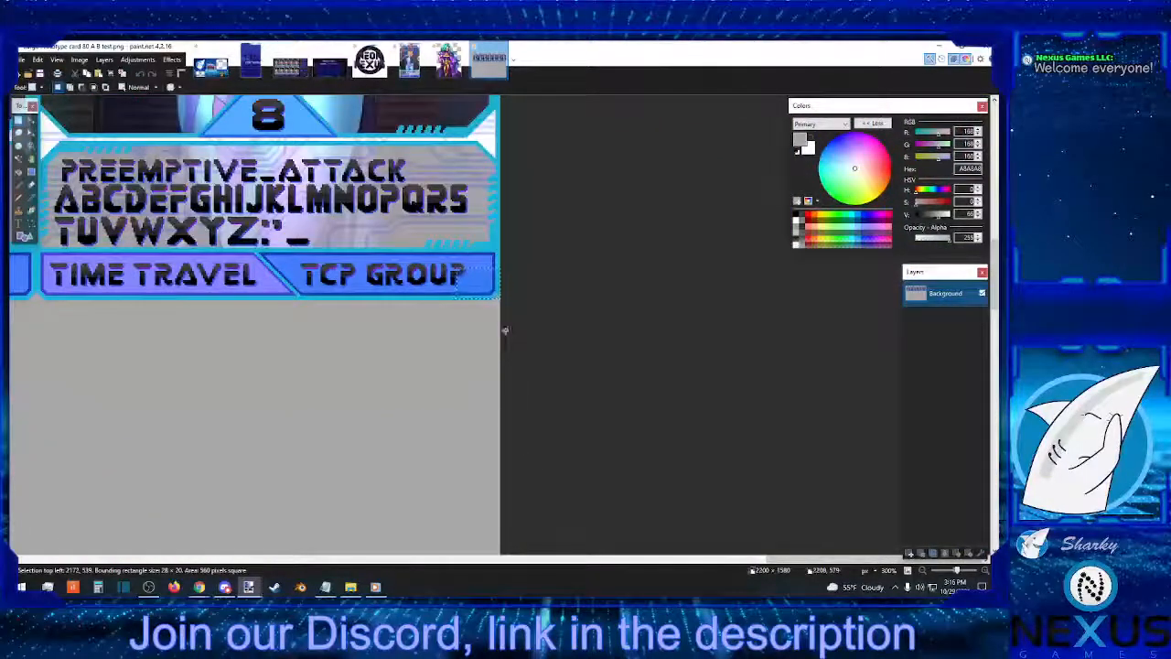
pyautogui.click(499, 297)
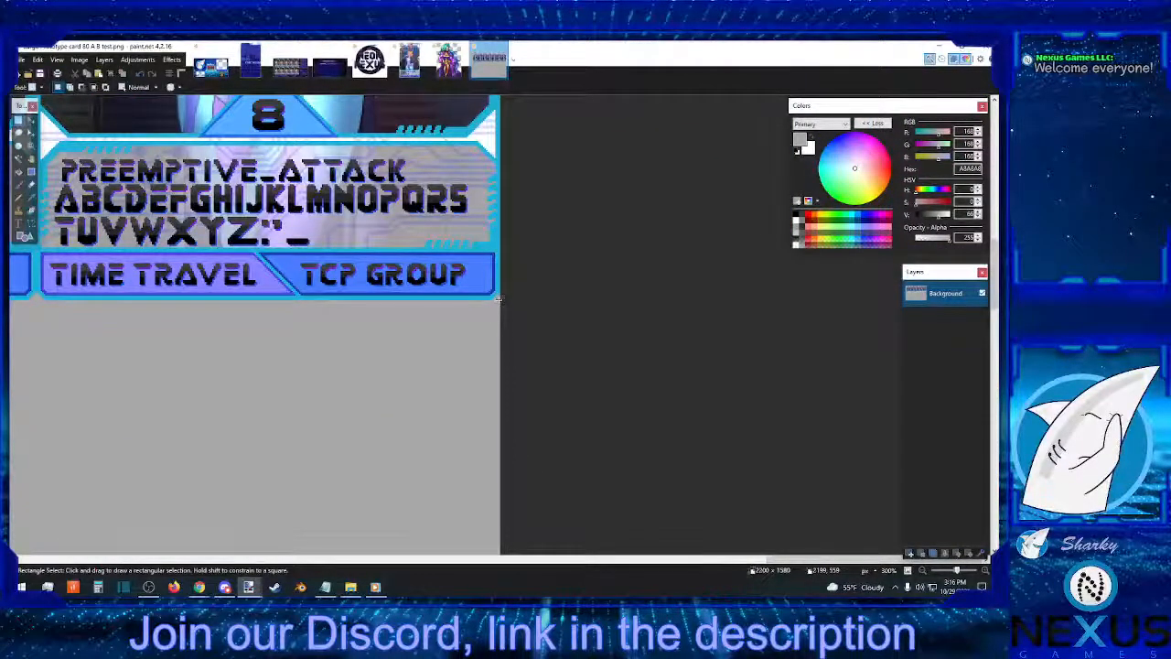
pyautogui.moveTo(500, 298); pyautogui.dragTo(172, 179)
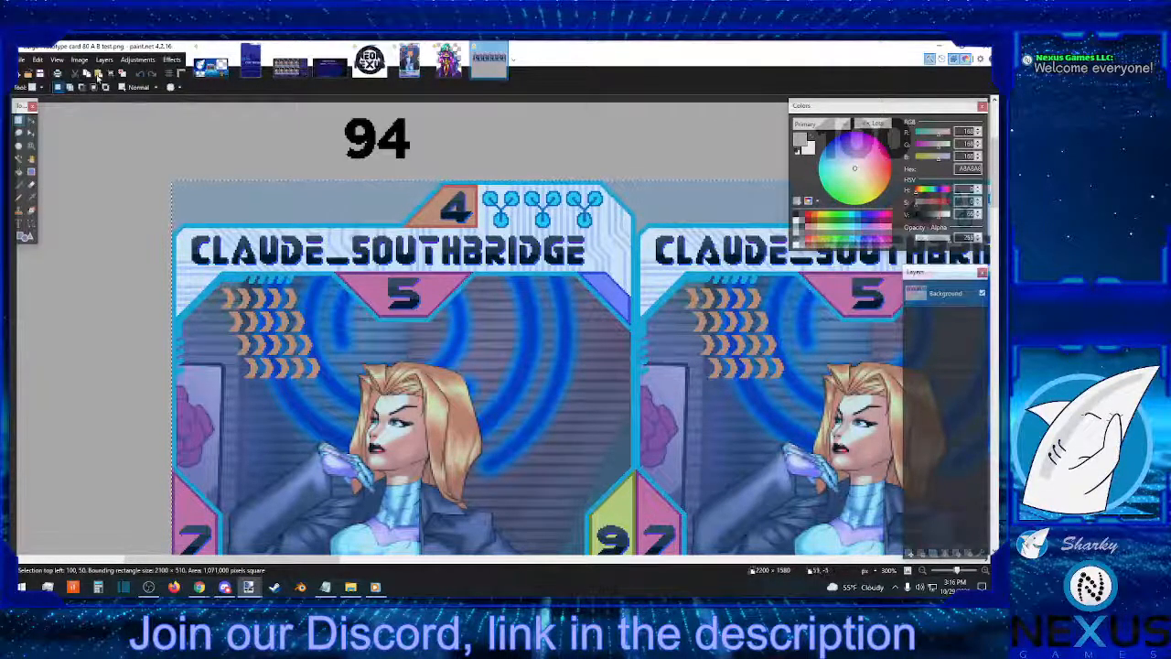
# Paste a copy of the selected card row and move it directly beneath the original row
pyautogui.scroll(-6, 200, 266)
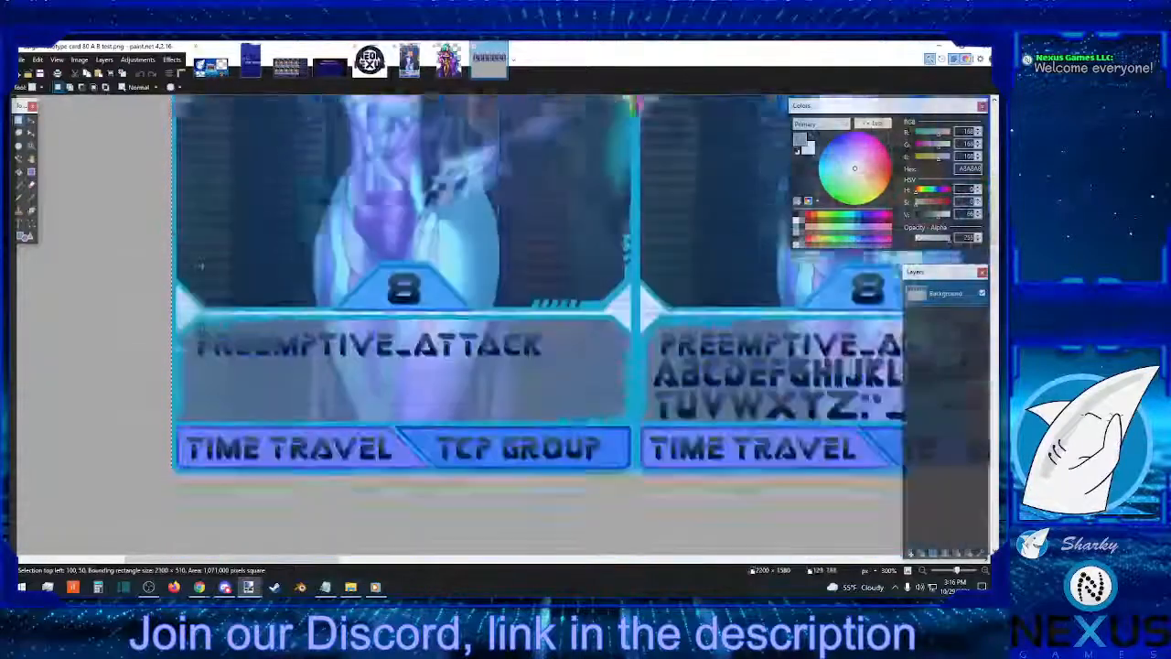
pyautogui.scroll(-8, 199, 267)
pyautogui.scroll(5, 136, 106)
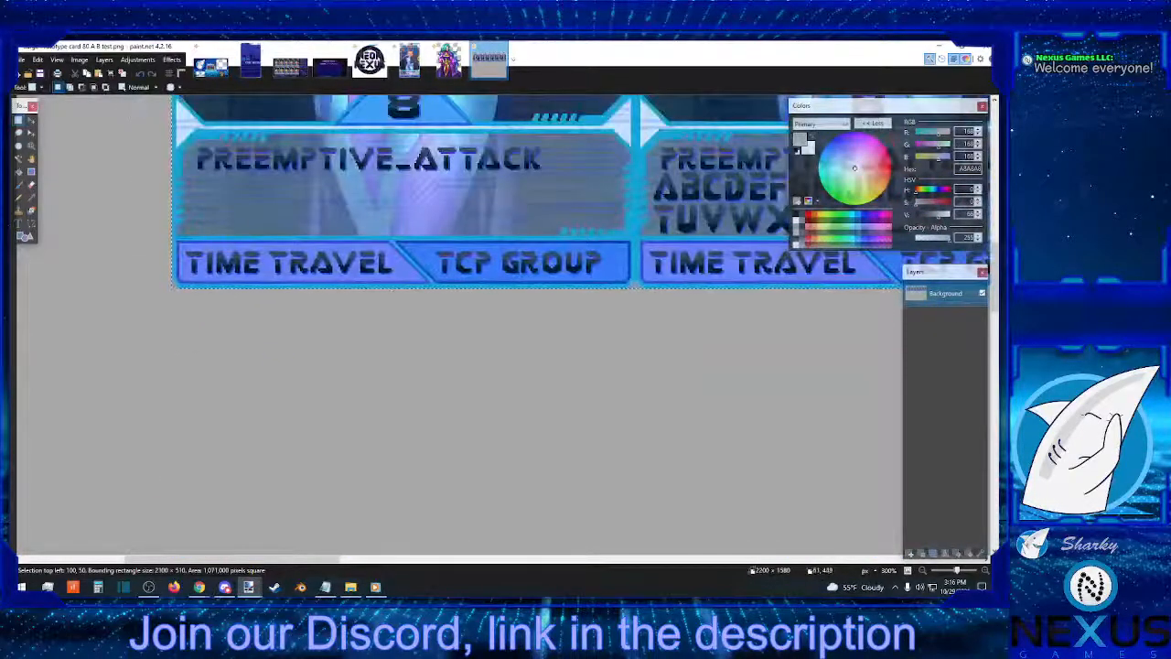
pyautogui.hotkey('ctrl', 'v')
pyautogui.moveTo(374, 264)
pyautogui.mouseDown()
pyautogui.moveTo(380, 289)
pyautogui.moveTo(539, 430)
pyautogui.moveTo(511, 444)
pyautogui.moveTo(527, 457)
pyautogui.mouseUp()
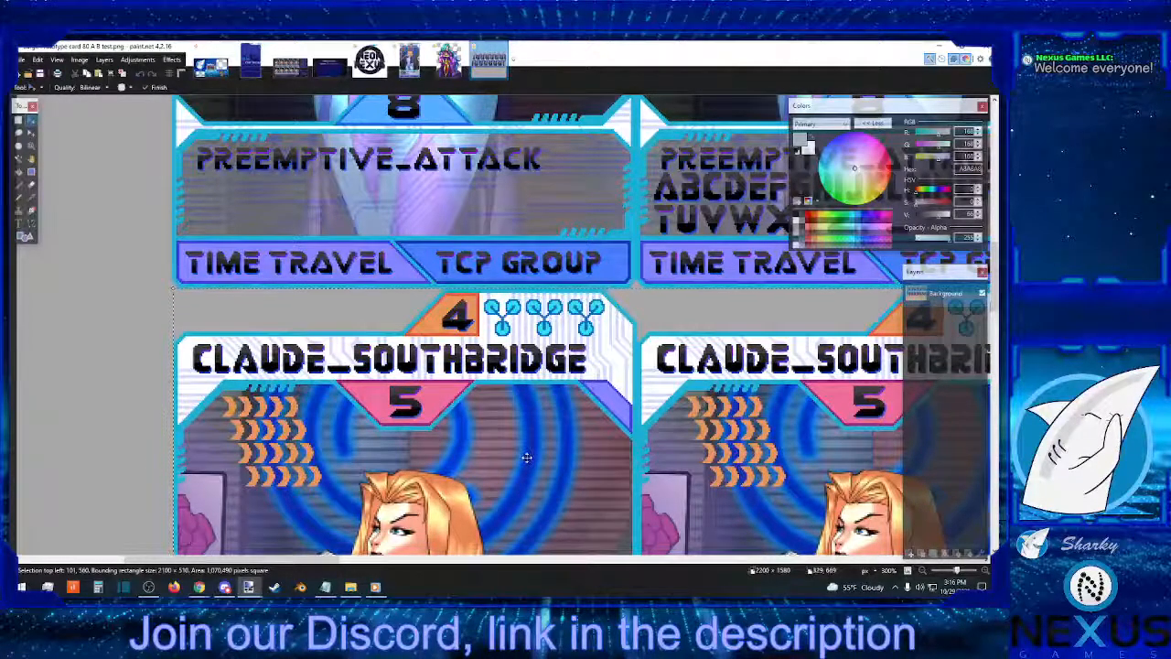
# Nudge the pasted row to start at 100 px horizontally, flush with the original row, and shift it one pixel down
pyautogui.hscroll(2, 501, 550)
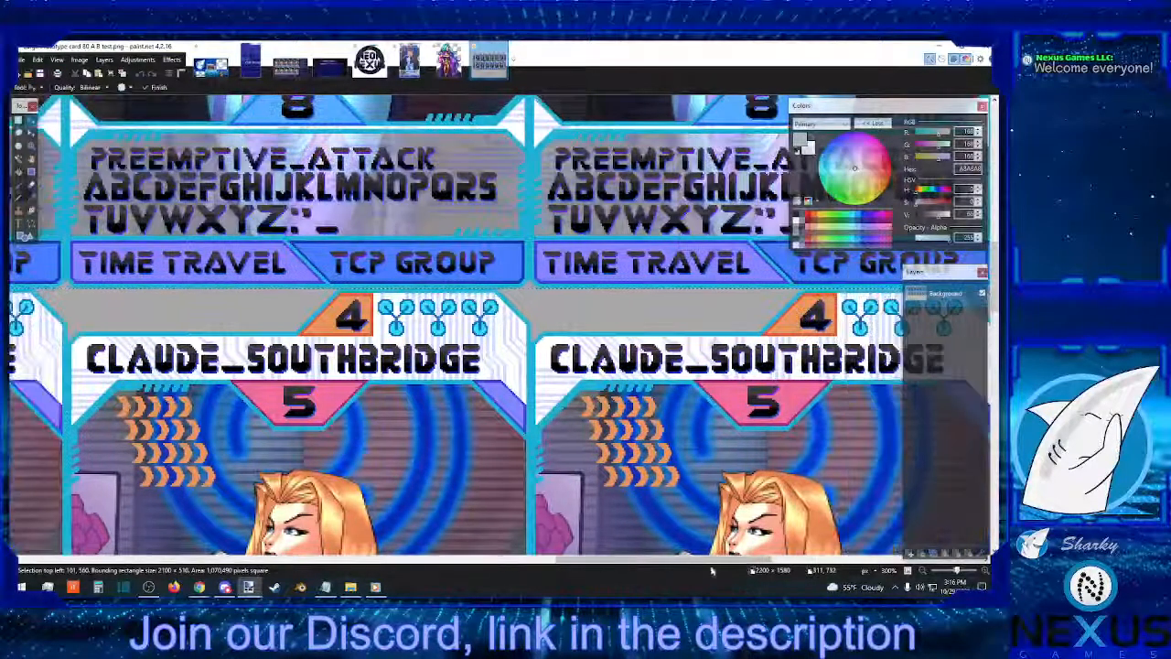
pyautogui.click(789, 560)
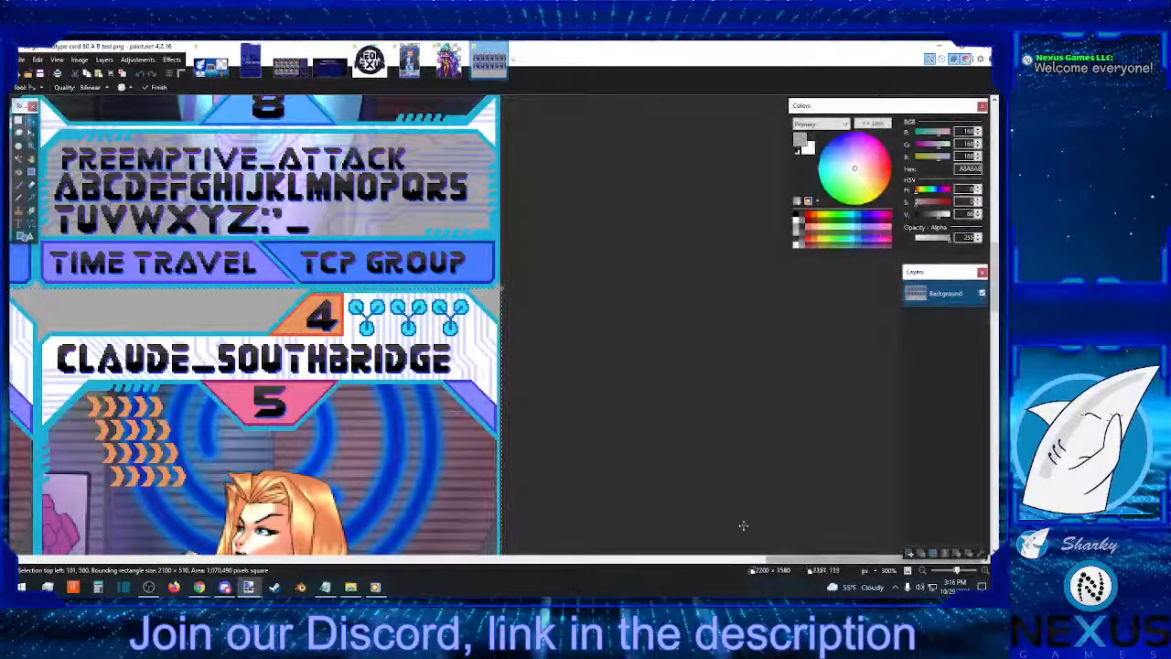
pyautogui.press('Left')
pyautogui.press('Left')
pyautogui.press('Right')
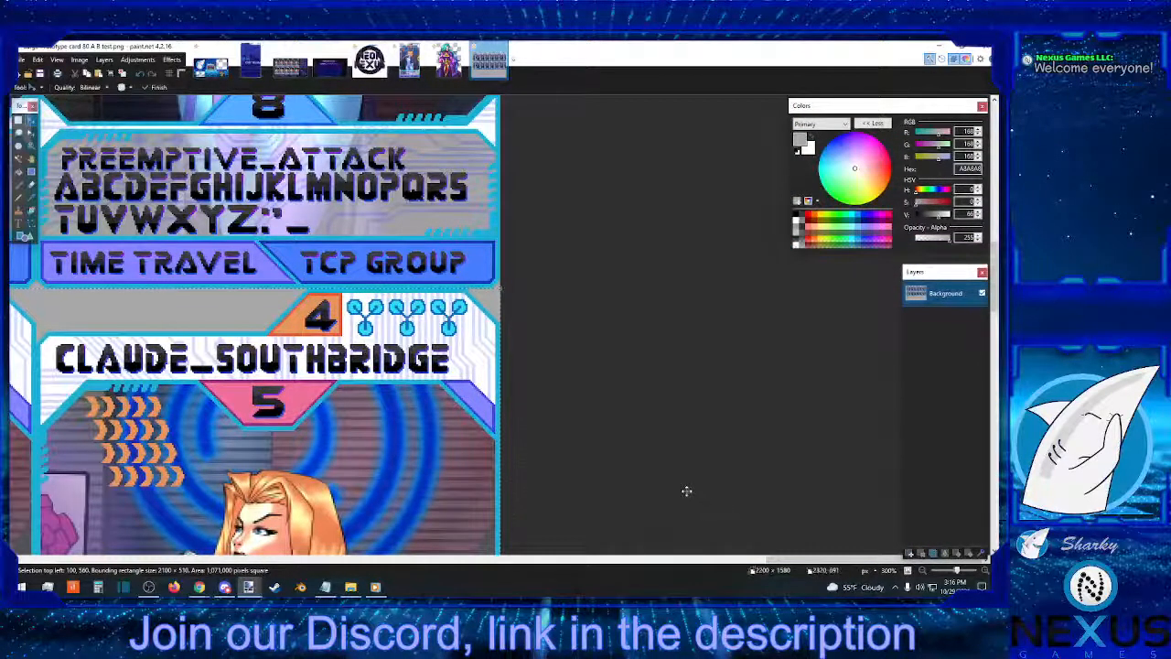
pyautogui.press('Down')
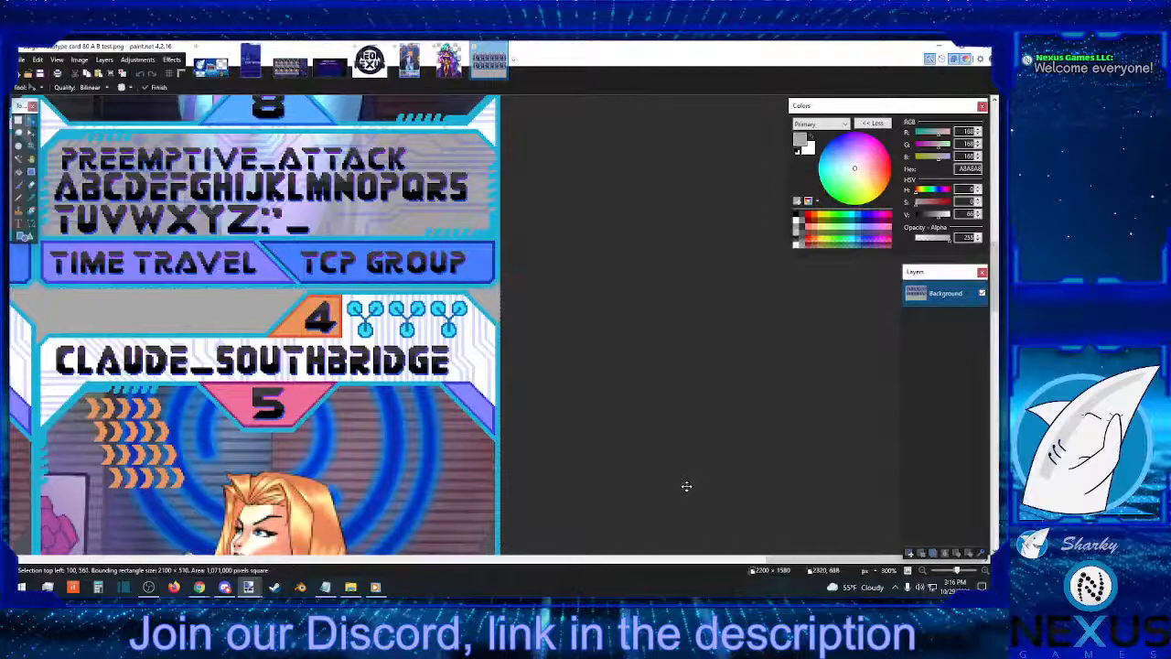
# Nudge the pasted second card row down to start at 564 px vertically
pyautogui.press('Down')
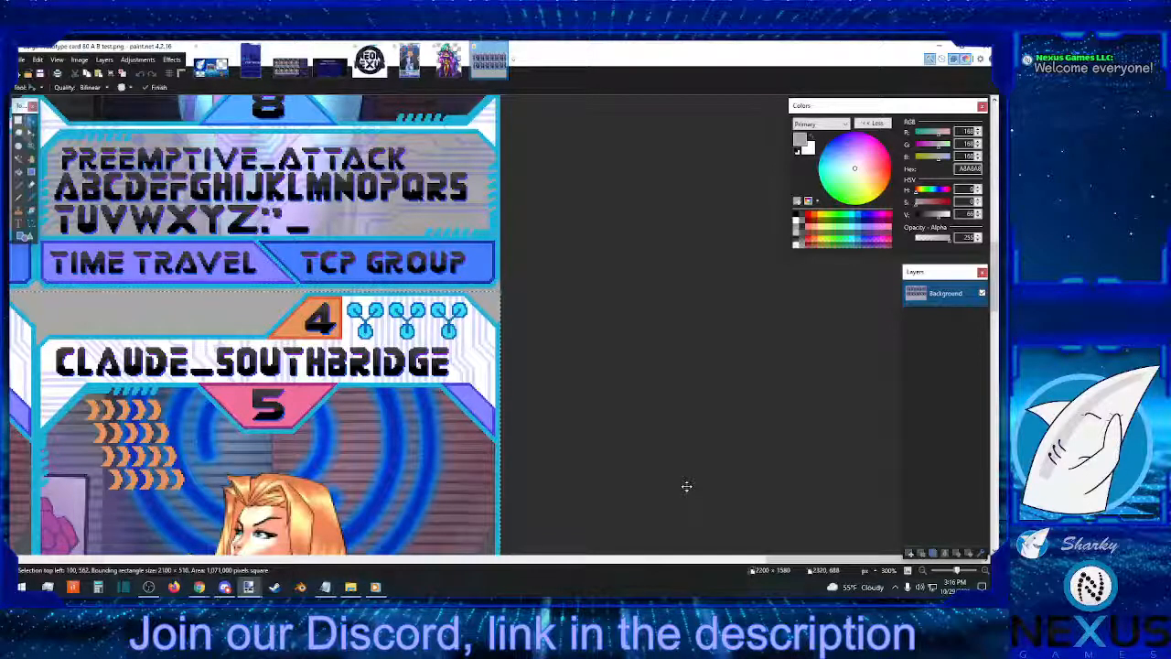
pyautogui.scroll(-3, 545, 412)
pyautogui.scroll(3, 543, 413)
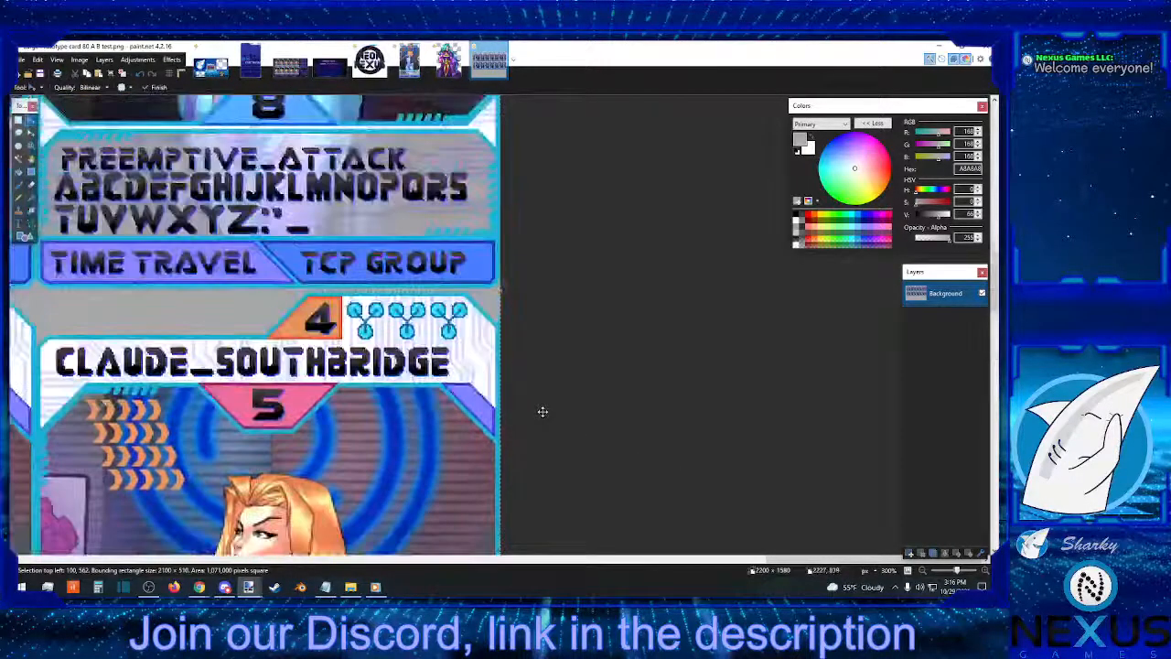
pyautogui.press('Down')
pyautogui.press('Down')
pyautogui.scroll(-5, 543, 411)
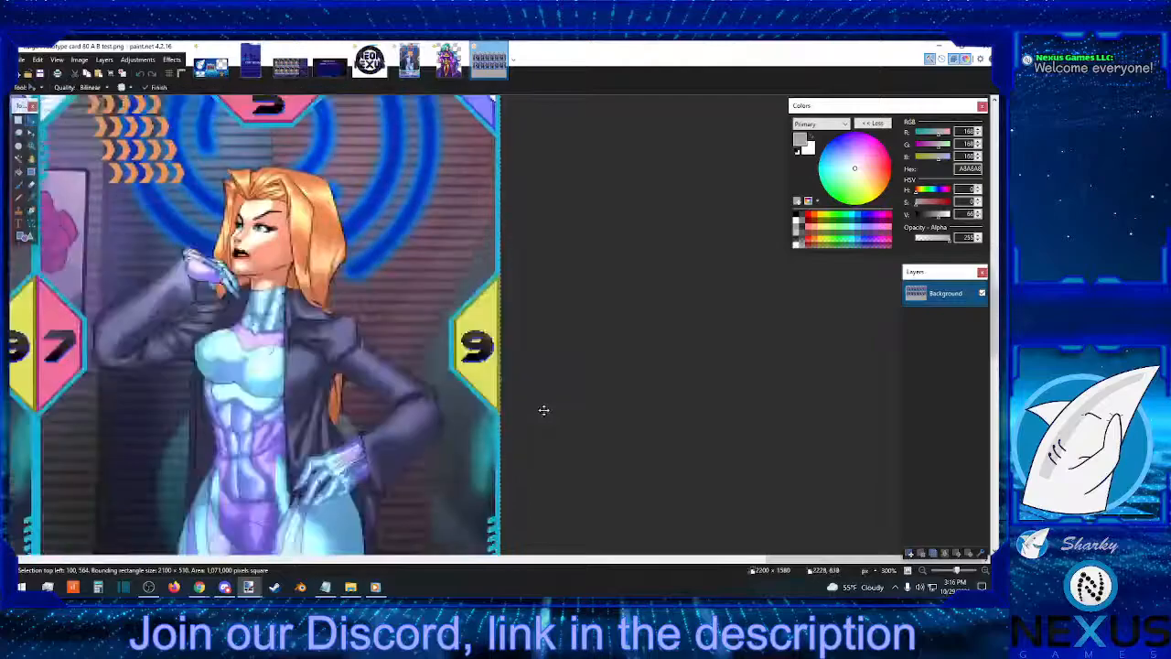
pyautogui.scroll(2, 544, 412)
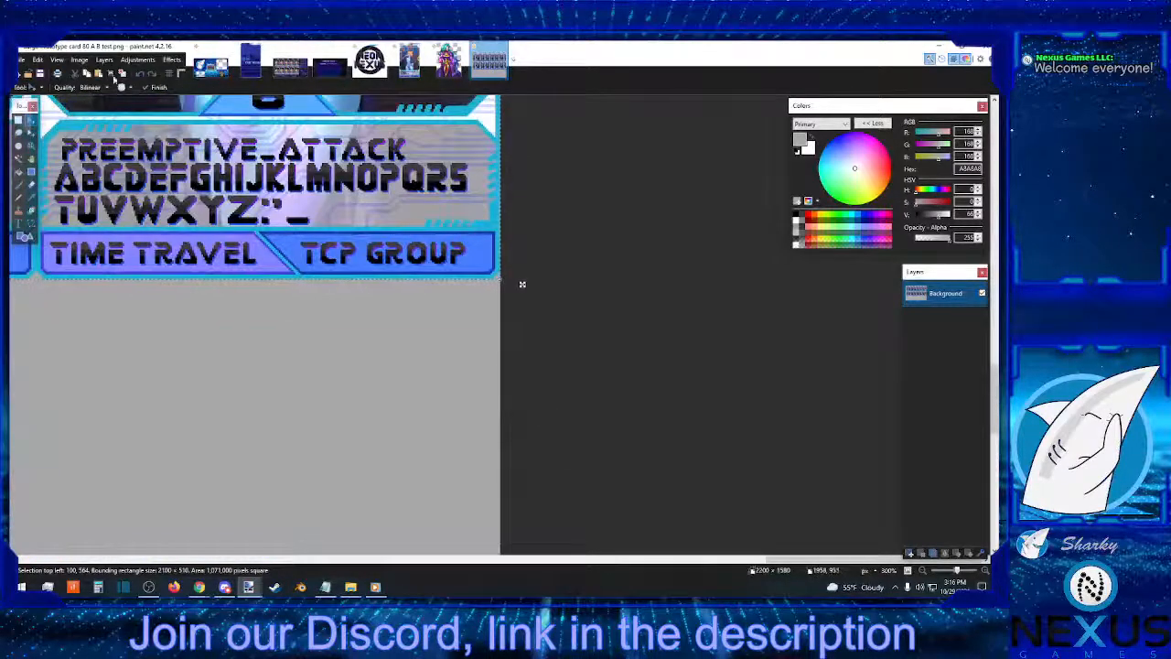
# Paste a third copy of the card row beneath the second and nudge it to start at 100, 1078 px
pyautogui.click(98, 73)
pyautogui.moveTo(324, 226); pyautogui.dragTo(328, 411)
pyautogui.press('Down')
pyautogui.press('Down')
pyautogui.scroll(-5, 345, 404)
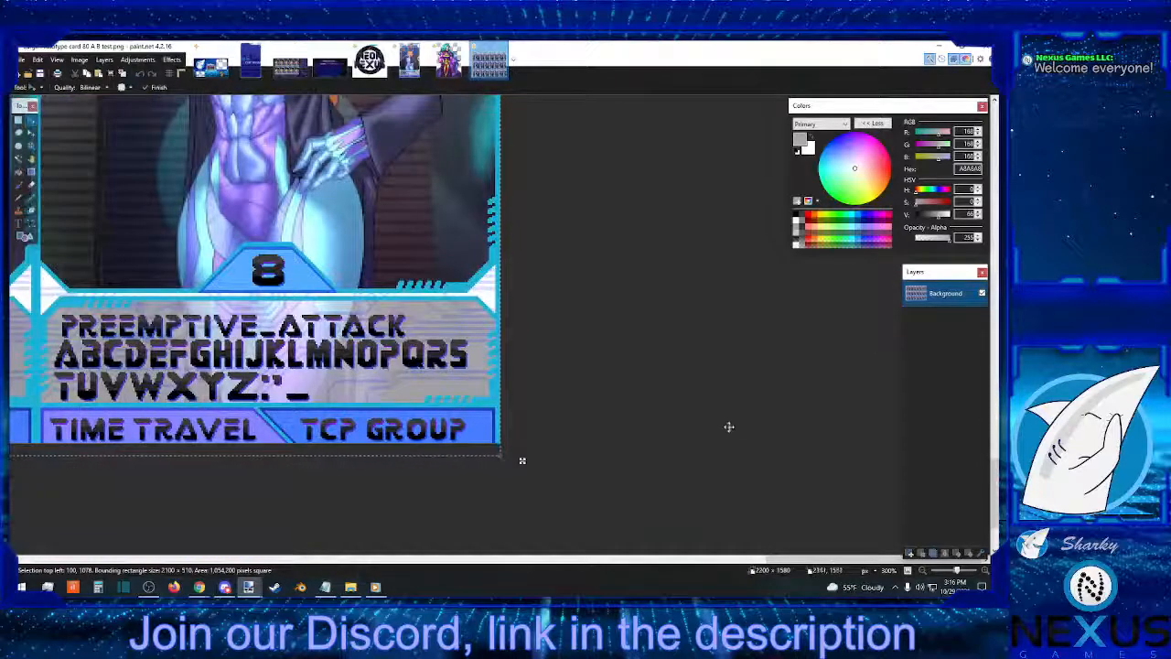
pyautogui.click(923, 571)
pyautogui.click(923, 571)
pyautogui.click(923, 571)
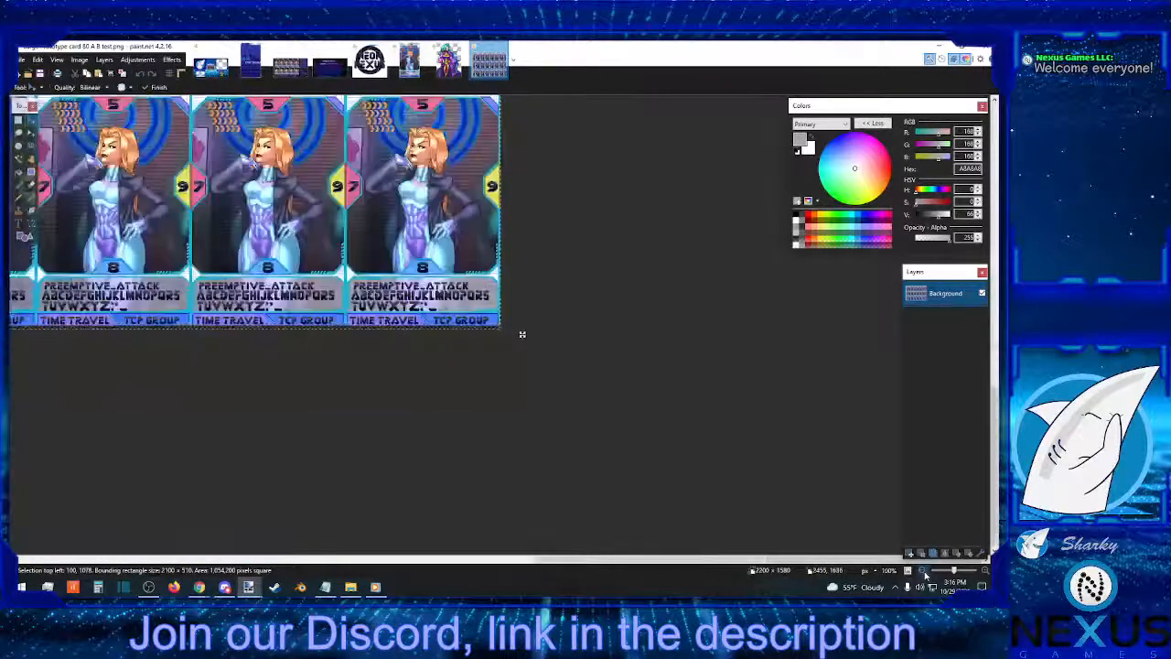
pyautogui.click(923, 571)
pyautogui.moveTo(593, 556); pyautogui.dragTo(342, 342)
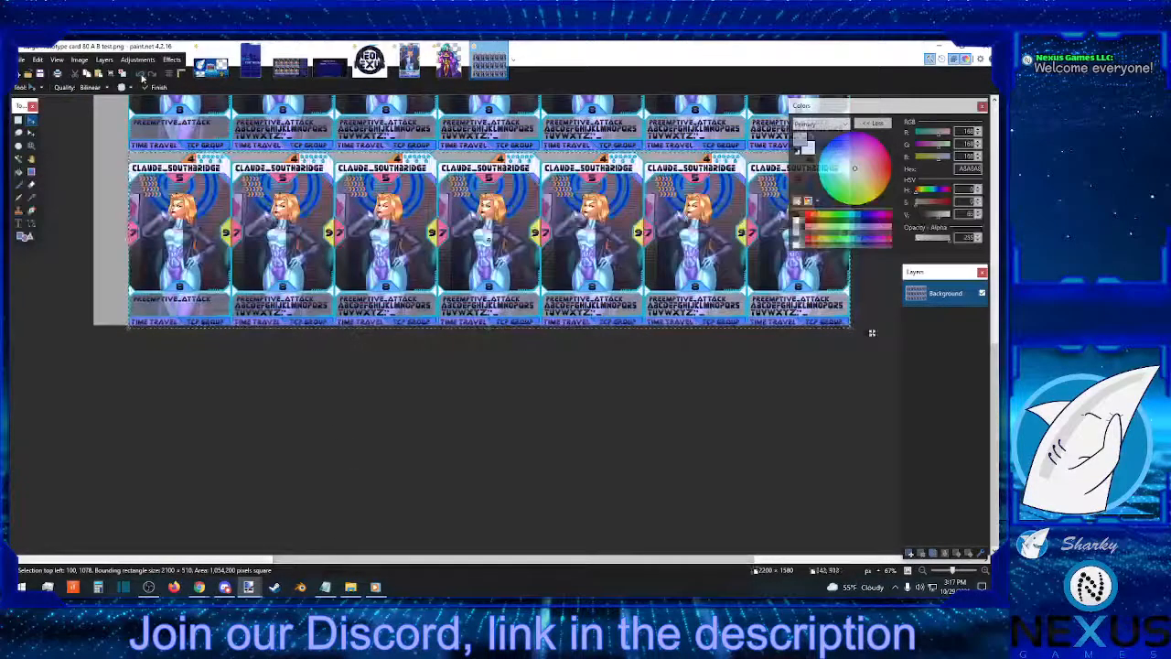
pyautogui.click(86, 62)
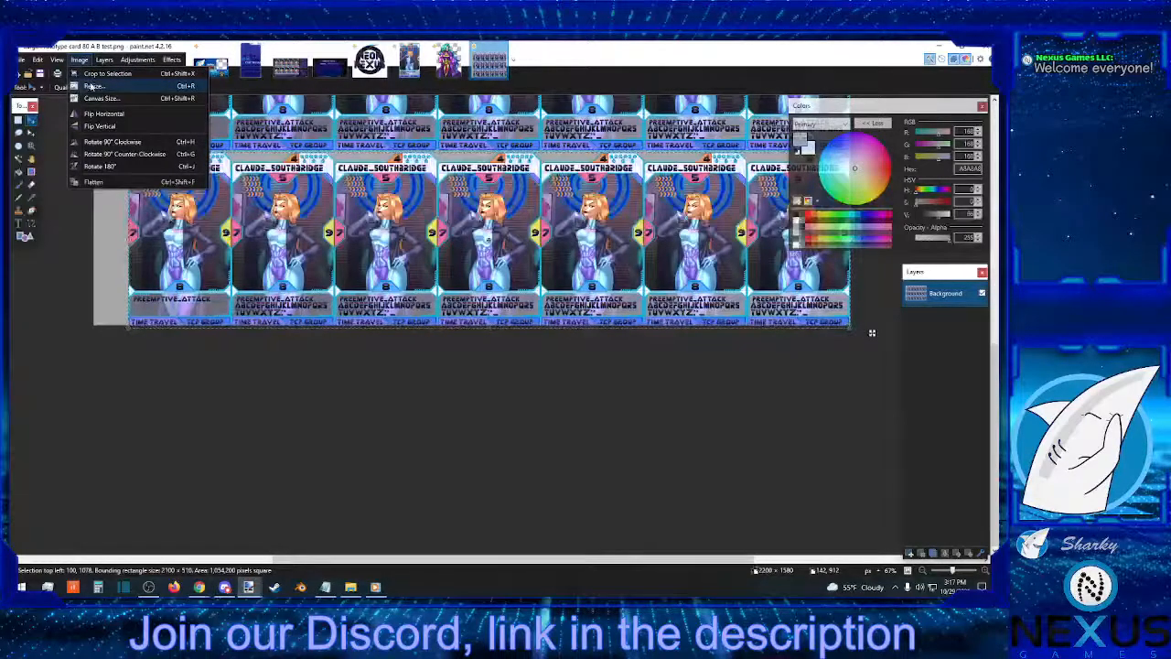
pyautogui.click(92, 86)
pyautogui.click(560, 401)
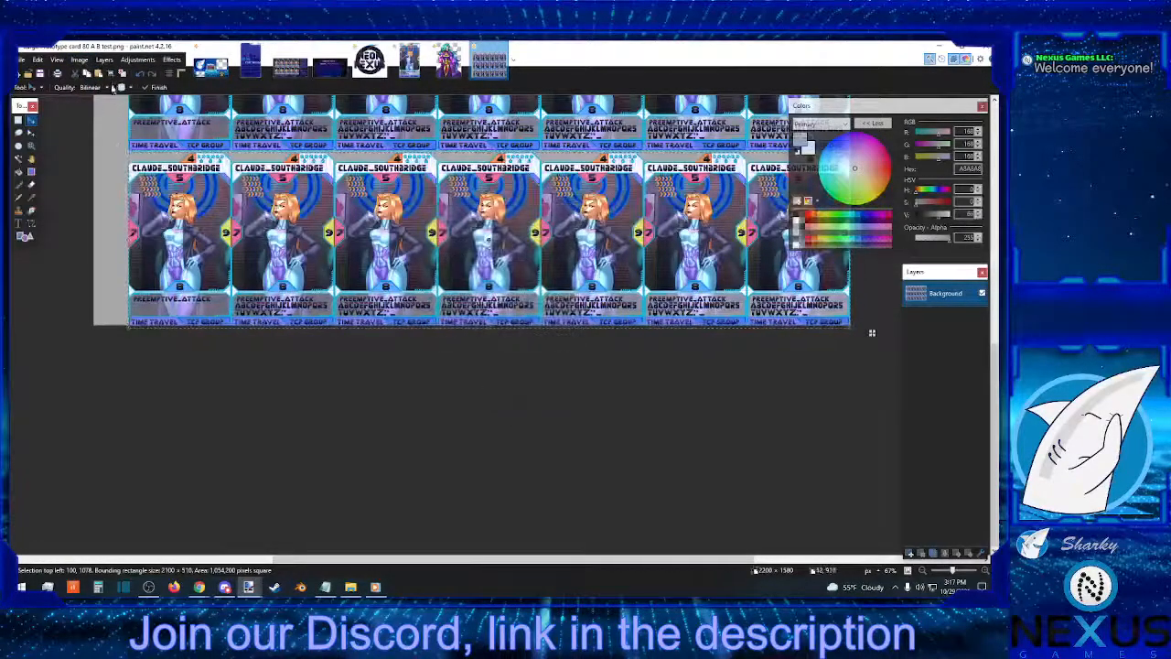
# Set the canvas height to 1590 px, anchored at the top left
pyautogui.click(79, 61)
pyautogui.click(101, 100)
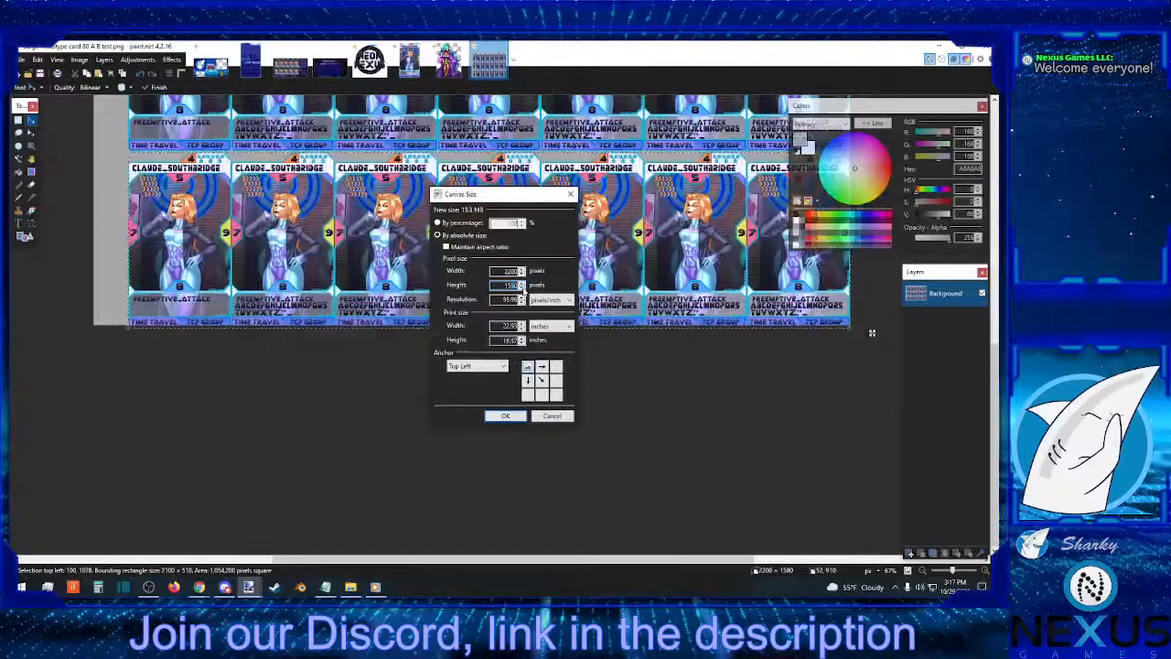
pyautogui.click(506, 416)
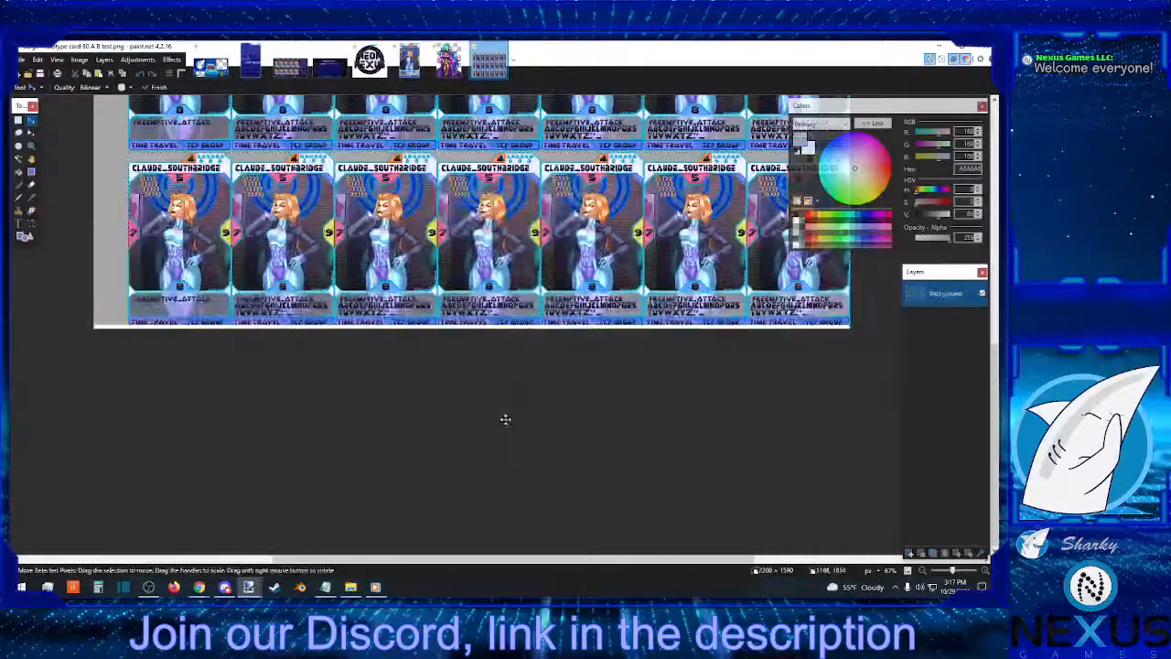
# Paste the card row again and place it beneath the second row, starting at about 110, 1086 px
pyautogui.click(99, 76)
pyautogui.moveTo(878, 324); pyautogui.dragTo(876, 336)
pyautogui.scroll(2, 876, 336)
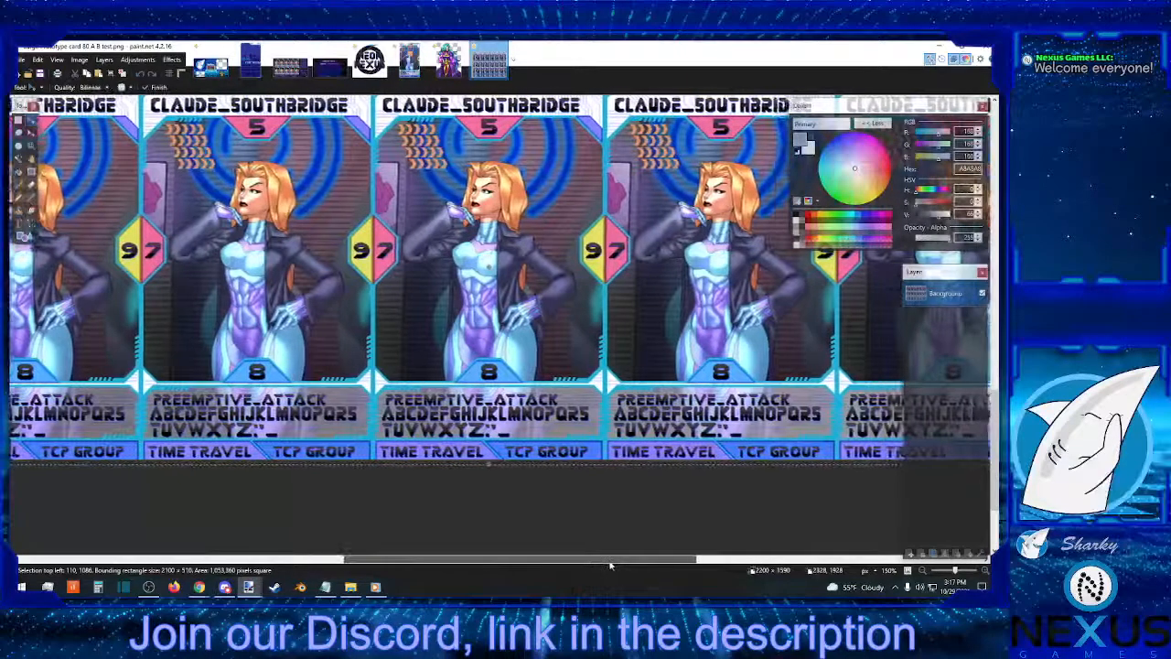
pyautogui.moveTo(609, 561); pyautogui.dragTo(838, 562)
pyautogui.scroll(3, 808, 342)
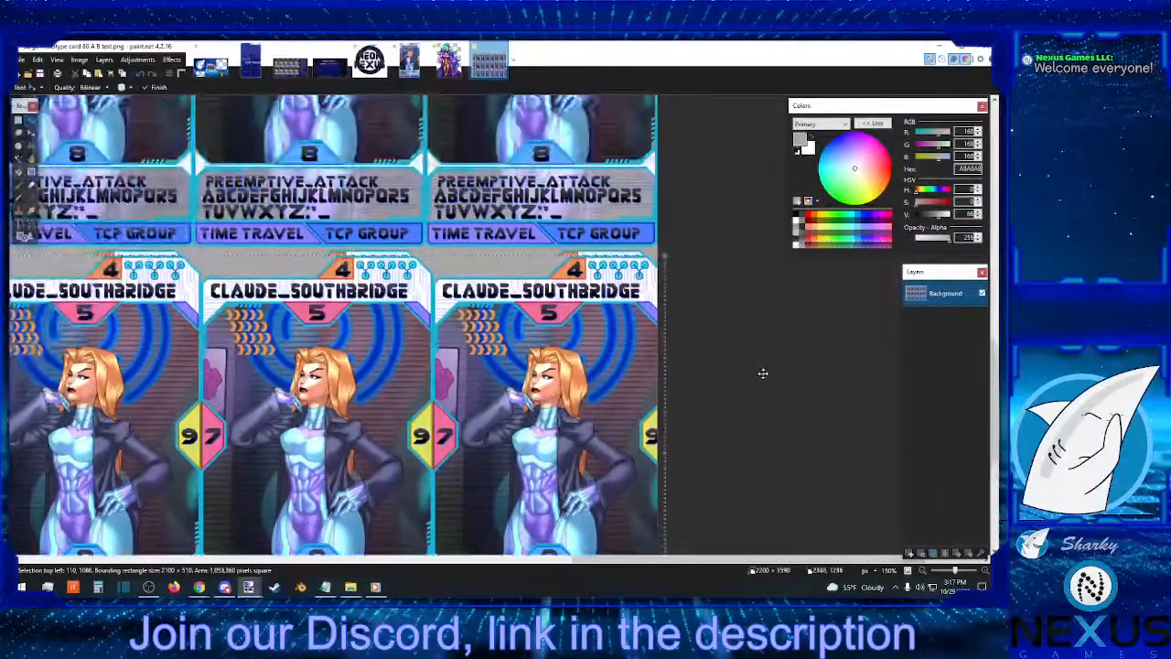
# Nudge the third card row up to 1078 px vertically and left to 100 px horizontally, flush with the rows above
pyautogui.press('Up')
pyautogui.press('Up')
pyautogui.press('Up')
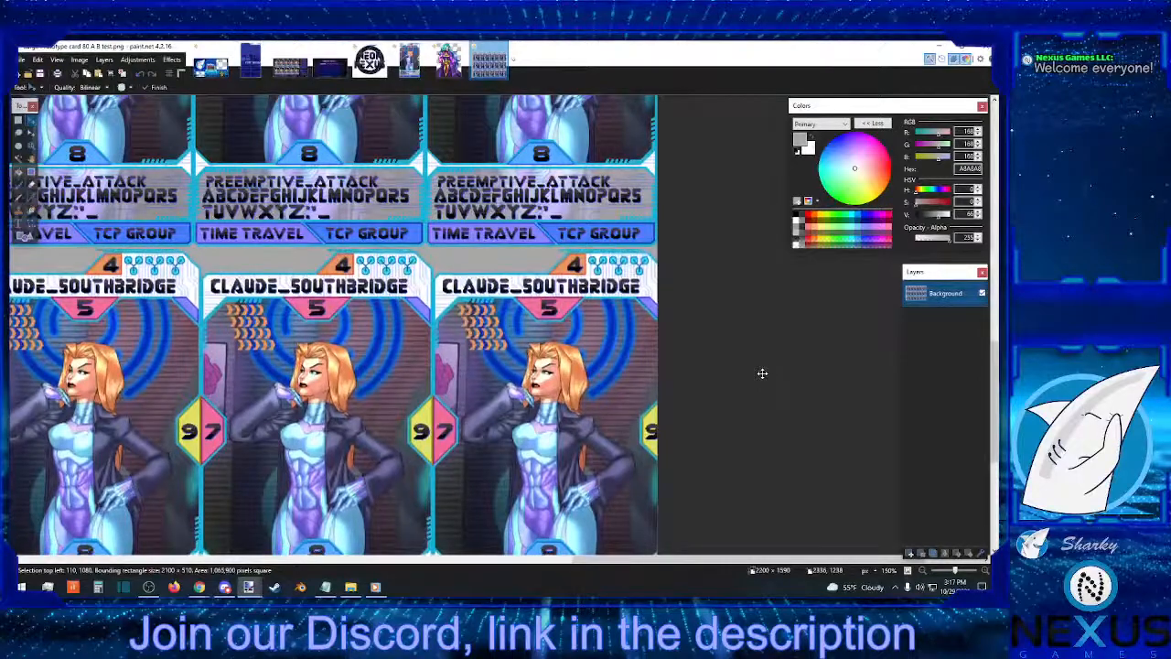
pyautogui.scroll(2, 889, 347)
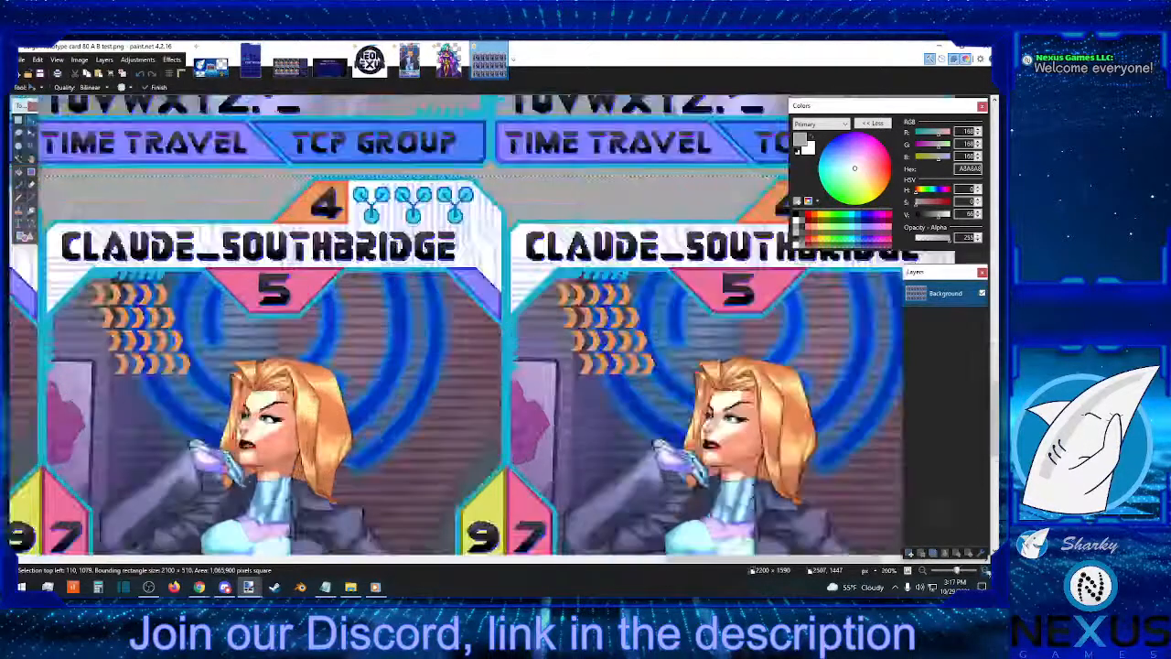
pyautogui.click(528, 562)
pyautogui.moveTo(561, 561); pyautogui.dragTo(850, 562)
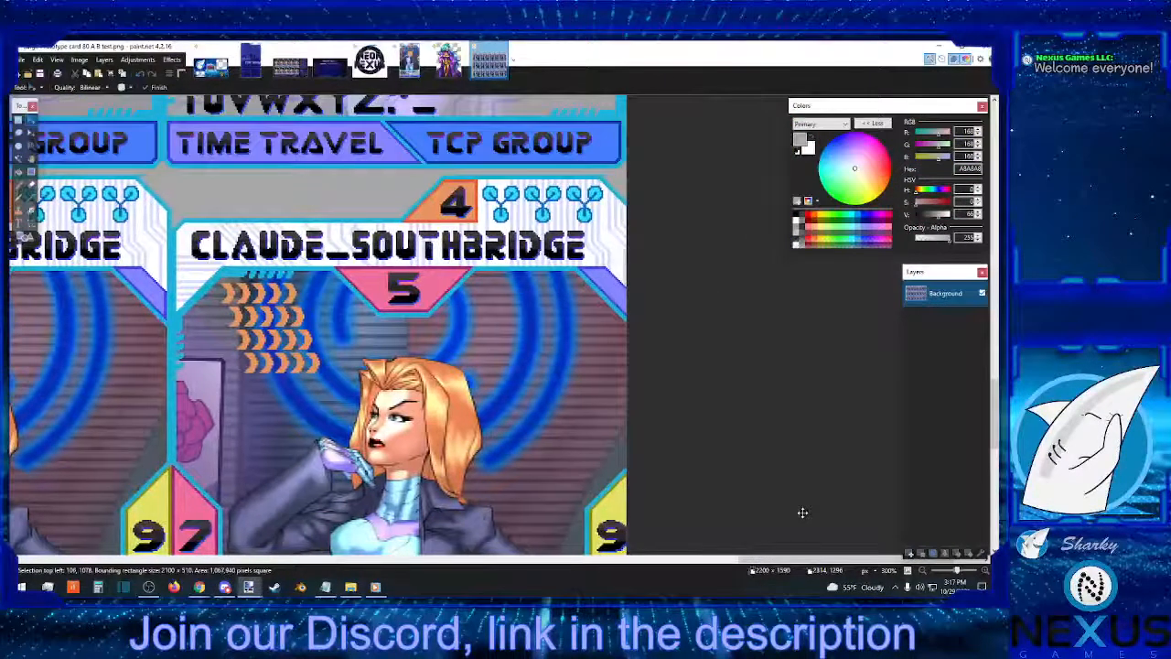
pyautogui.press('Left')
pyautogui.press('Left')
pyautogui.press('Left')
pyautogui.press('Left')
pyautogui.press('Left')
pyautogui.press('Left')
pyautogui.press('Left')
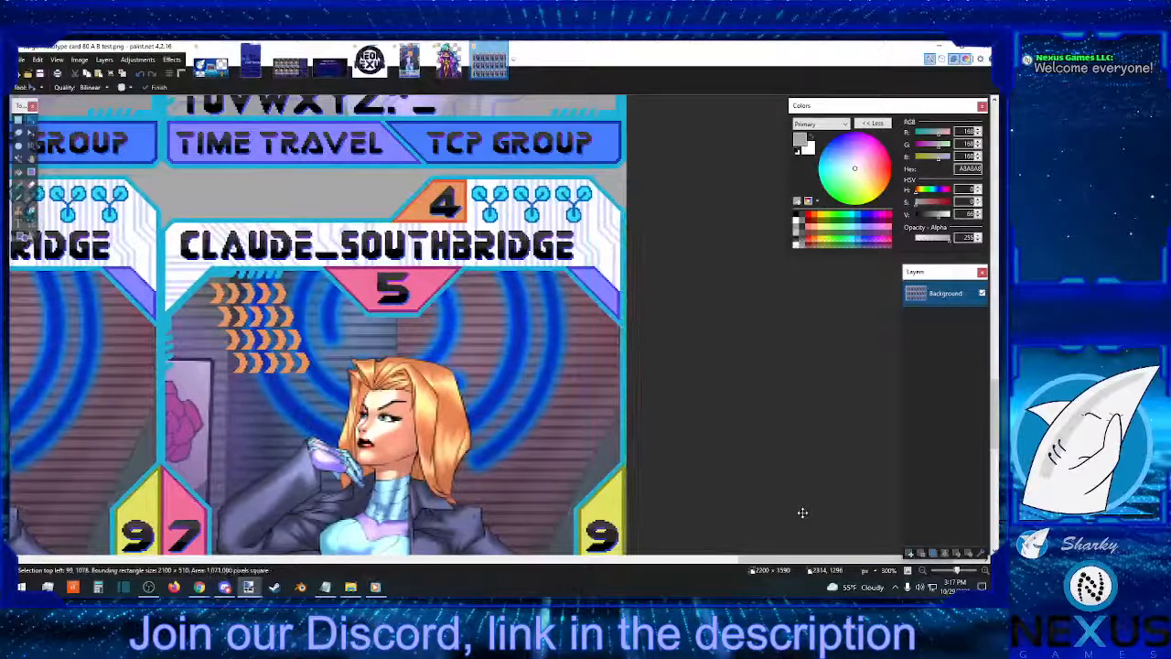
pyautogui.press('Left')
pyautogui.press('Left')
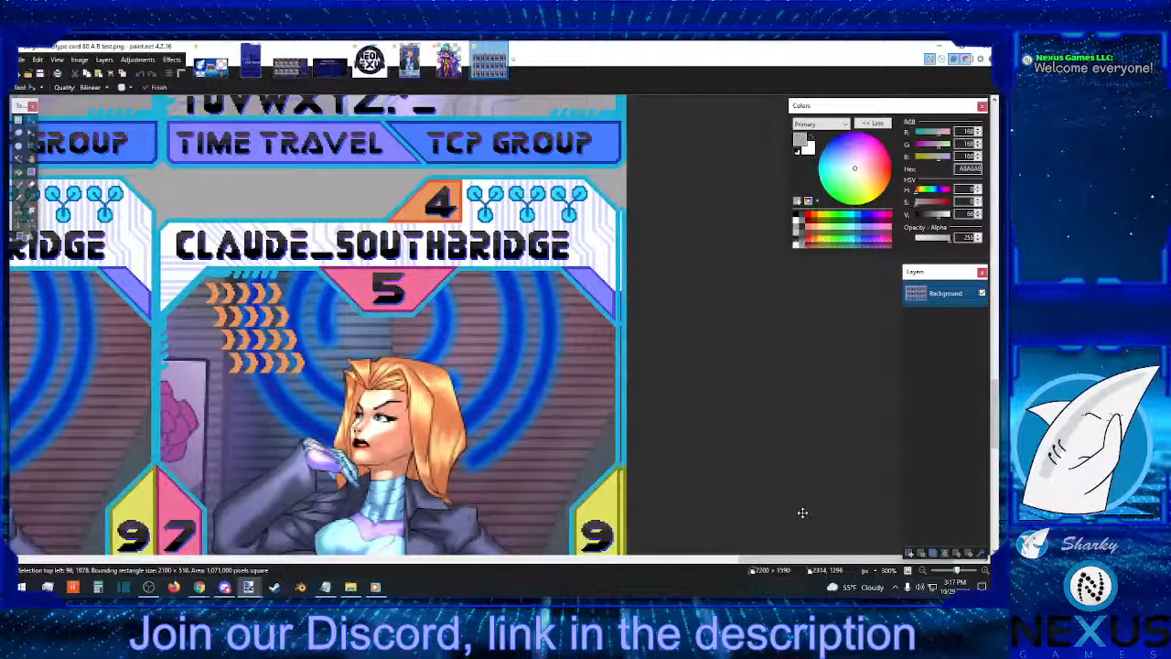
pyautogui.press('Right')
pyautogui.press('Right')
pyautogui.press('Right')
pyautogui.press('Right')
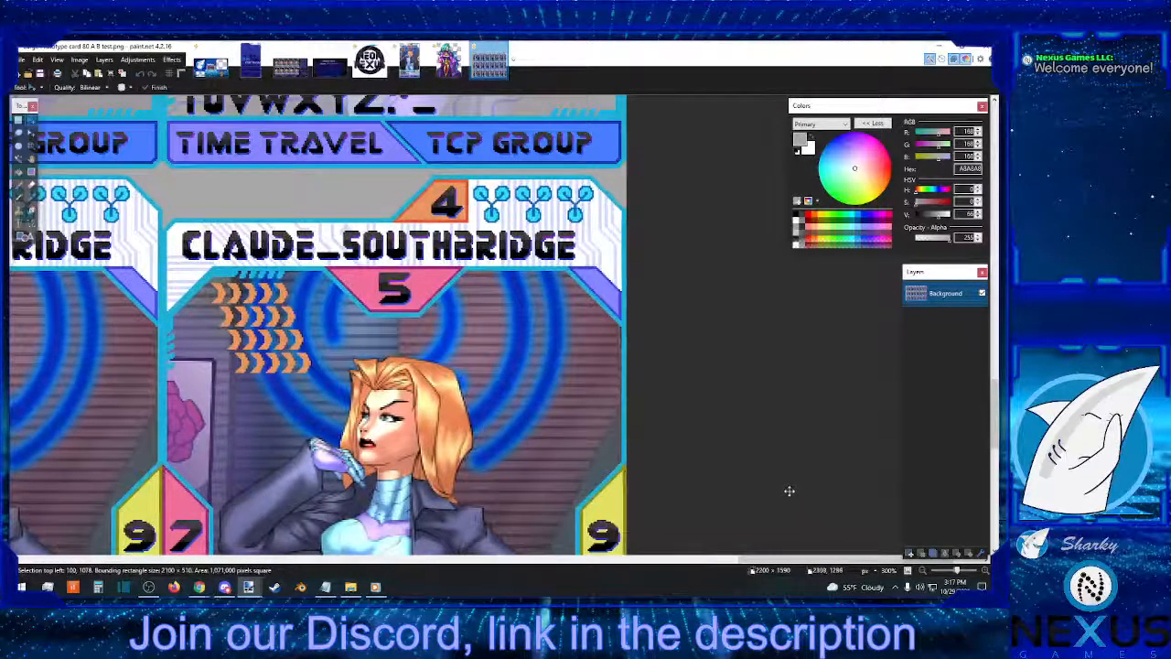
# Select from the last card's lower-right corner to the sheet's upper-left corner and crop the image to that selection, 2200 × 1588 px
pyautogui.scroll(-8, 789, 492)
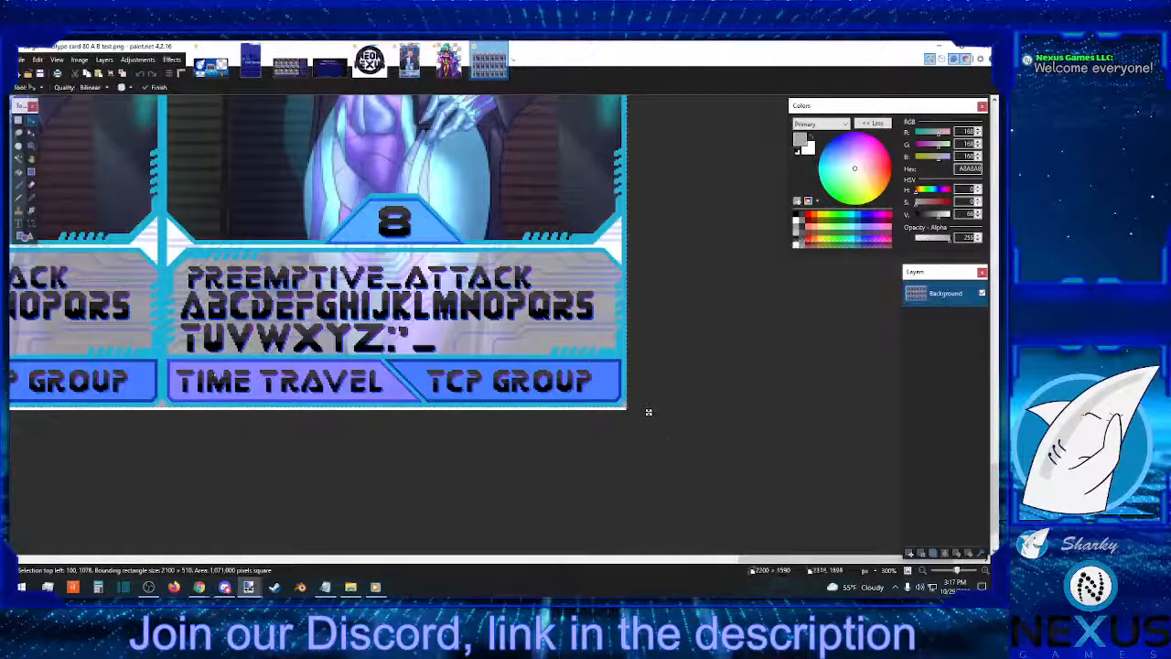
pyautogui.click(19, 120)
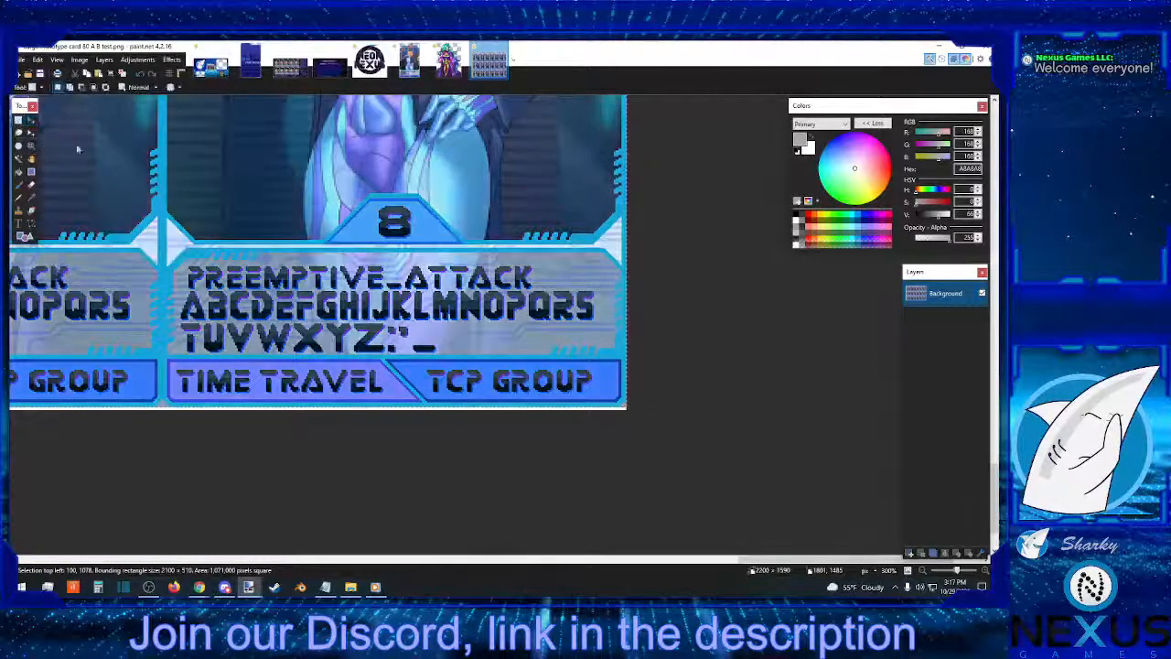
pyautogui.click(529, 420)
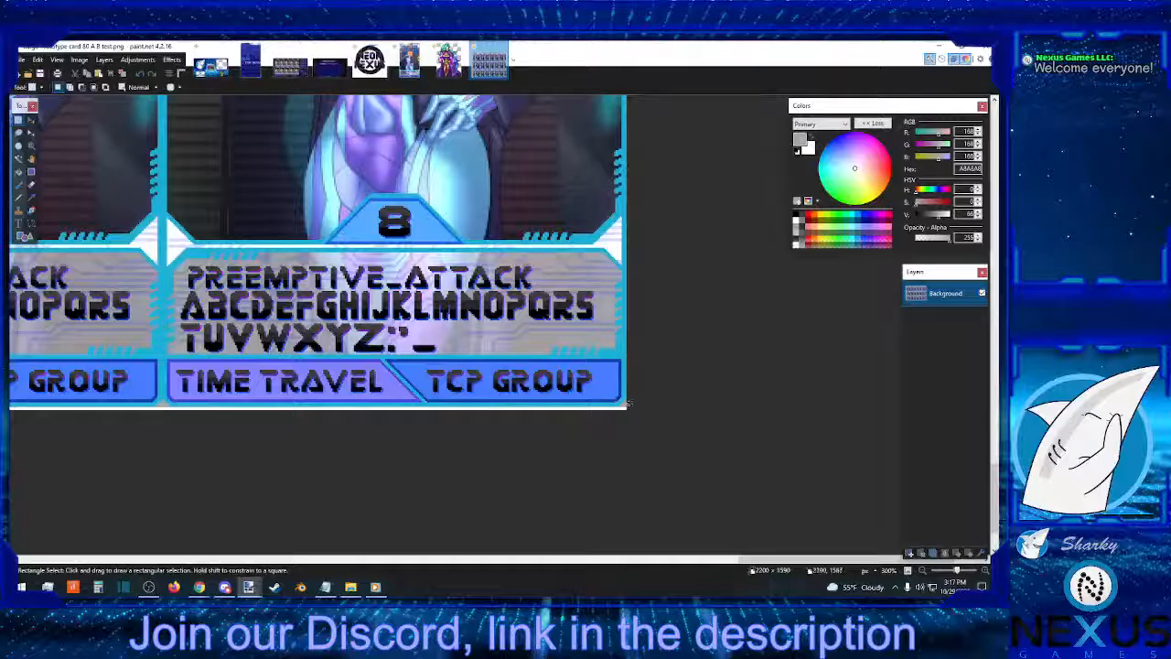
pyautogui.moveTo(627, 402); pyautogui.dragTo(14, 97)
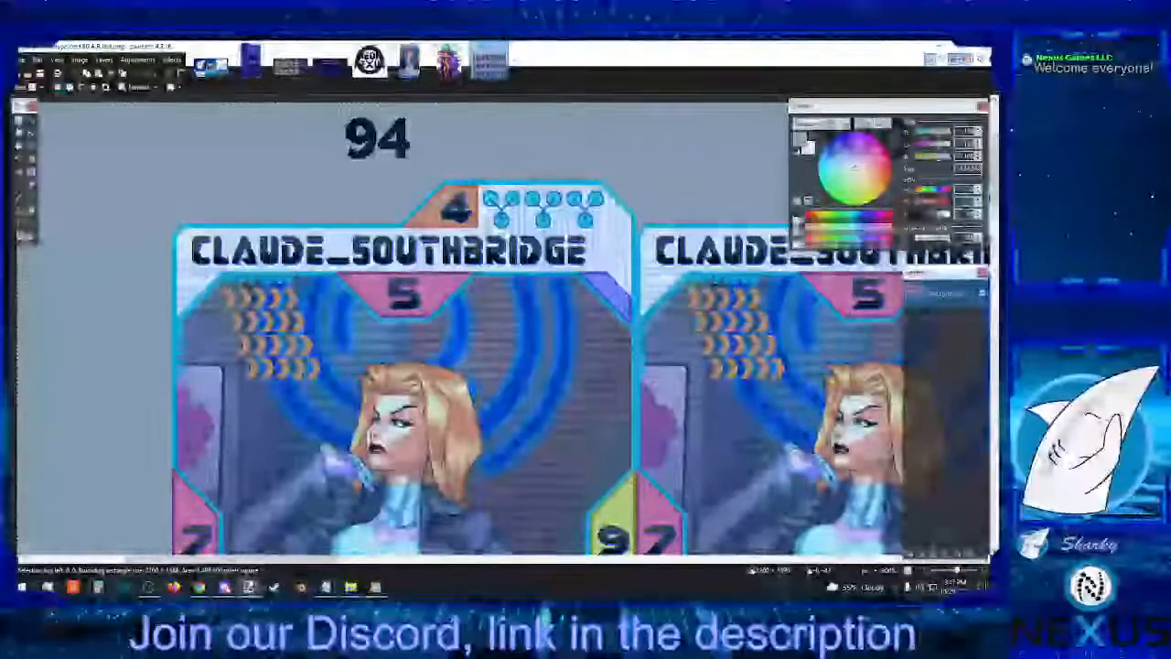
pyautogui.click(80, 59)
pyautogui.click(113, 74)
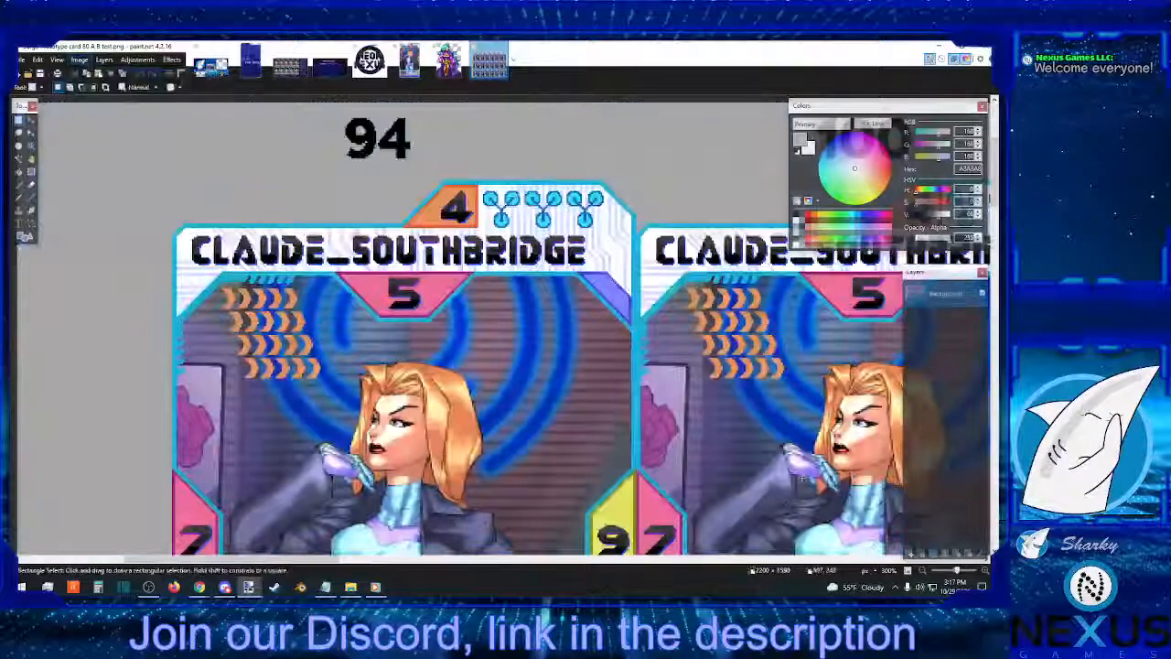
# Examine the whole cropped sheet and the alignment of its three card rows
pyautogui.click(923, 570)
pyautogui.click(923, 570)
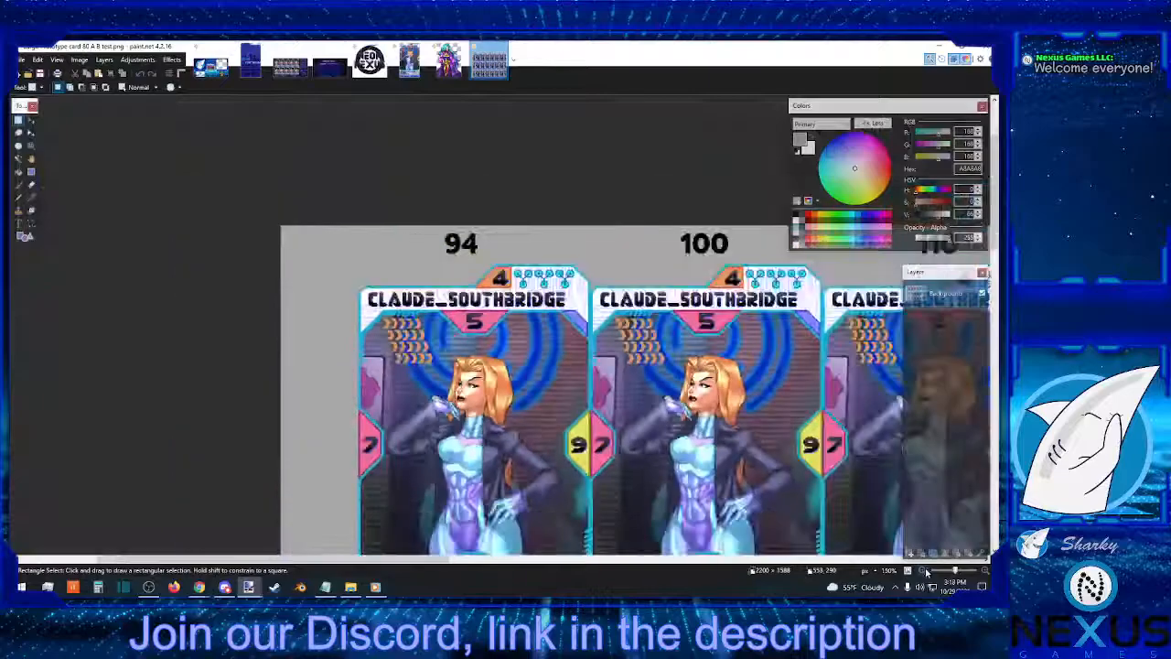
pyautogui.click(924, 570)
pyautogui.click(923, 570)
pyautogui.scroll(-3, 744, 326)
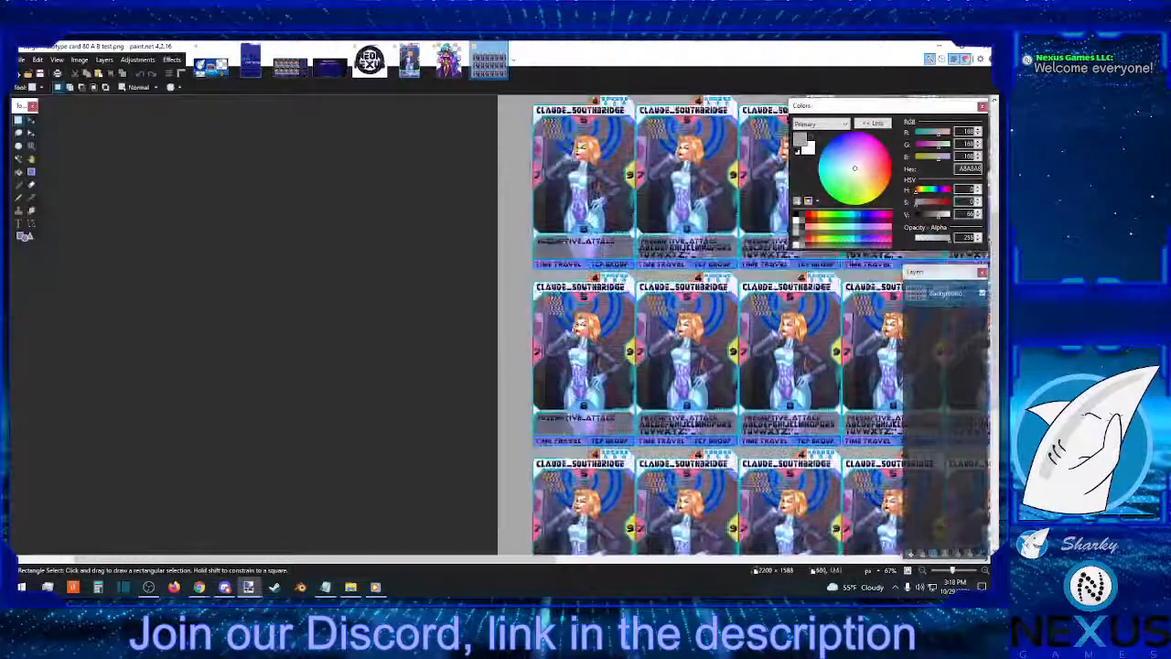
pyautogui.click(923, 570)
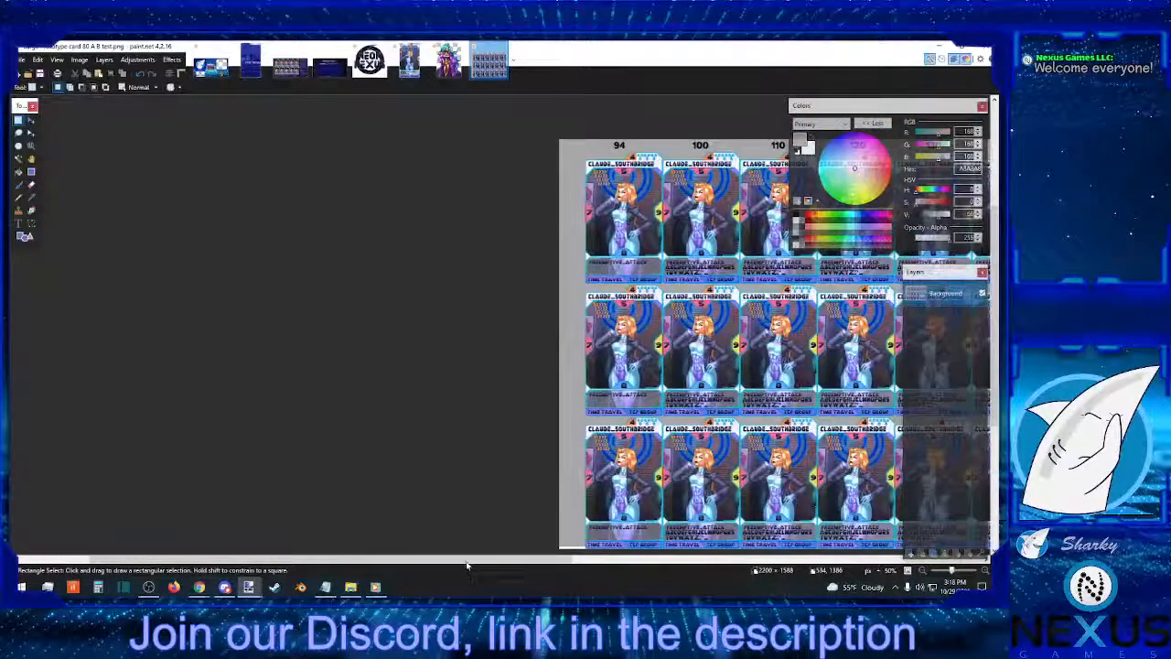
pyautogui.moveTo(467, 566); pyautogui.dragTo(685, 562)
pyautogui.scroll(-1, 399, 334)
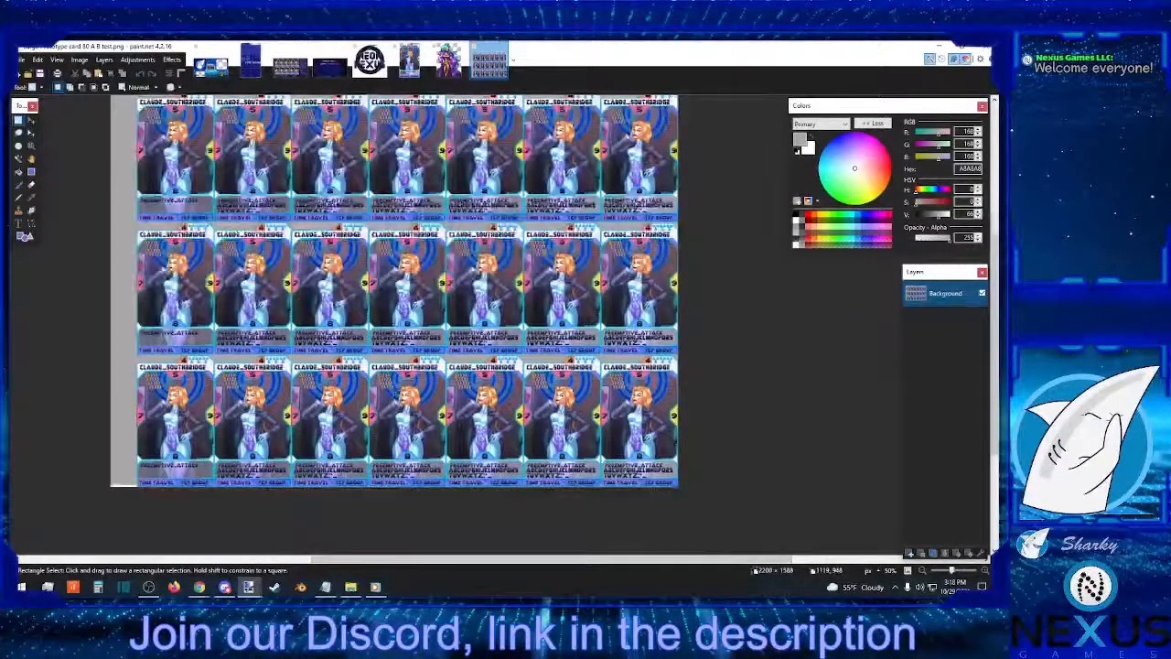
# Add a black text label "A" in the grey margin beside the first card row
pyautogui.click(19, 223)
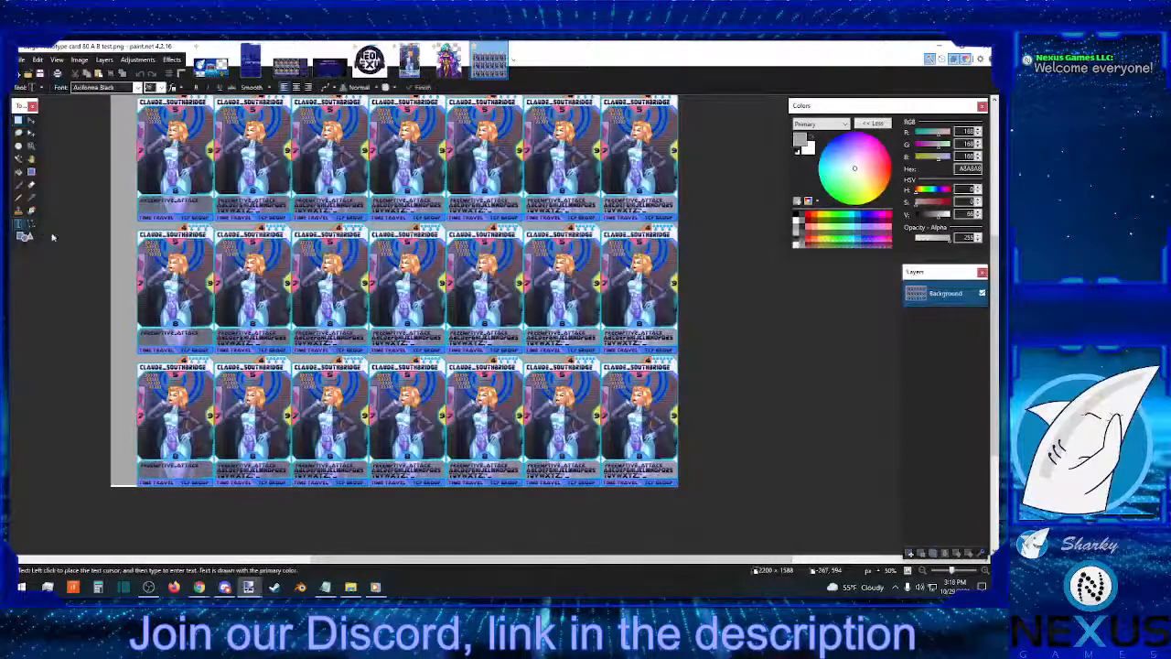
pyautogui.click(795, 214)
pyautogui.scroll(1, 96, 212)
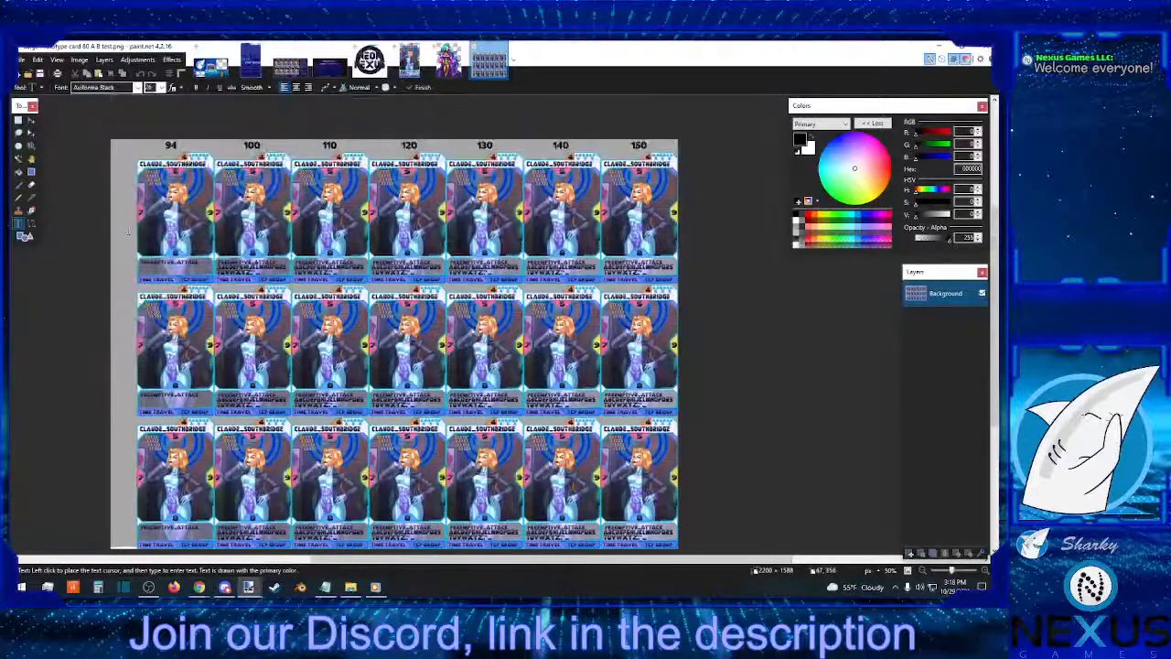
pyautogui.click(120, 218)
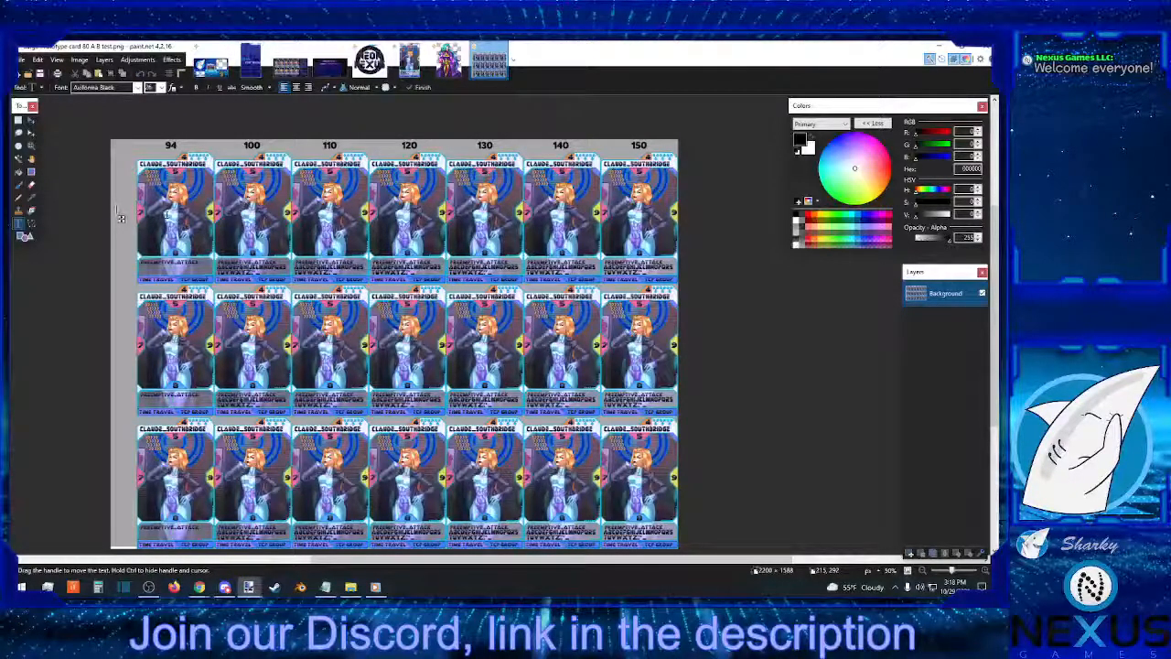
pyautogui.write('A')
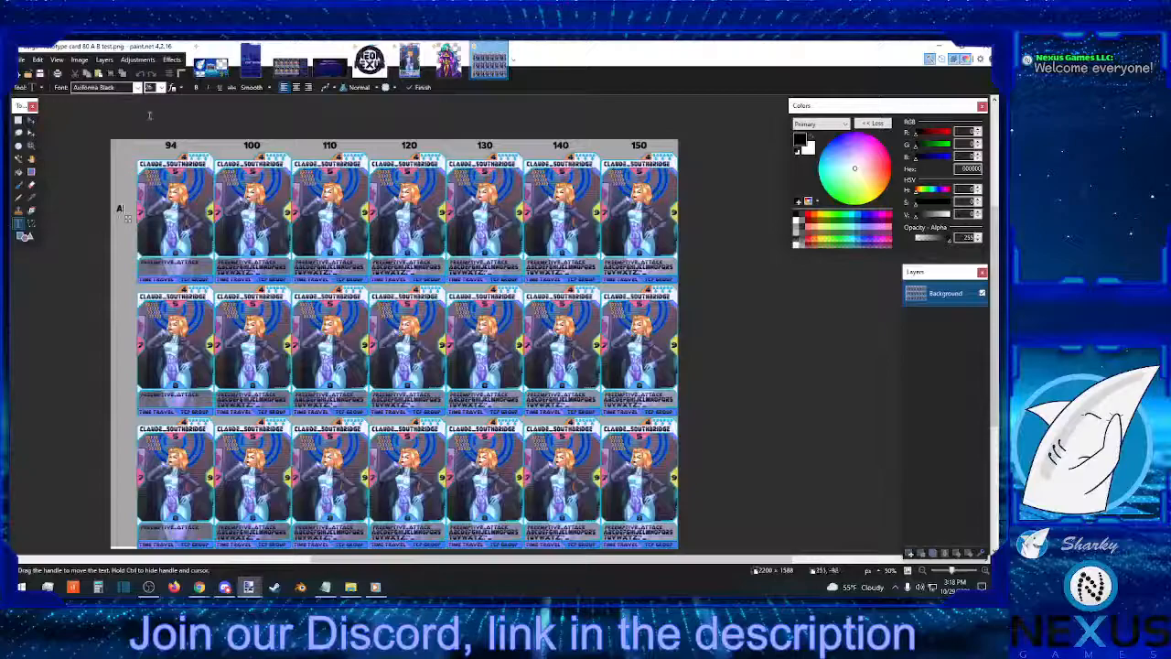
# Enlarge the font size of the "A" row label
pyautogui.click(152, 87)
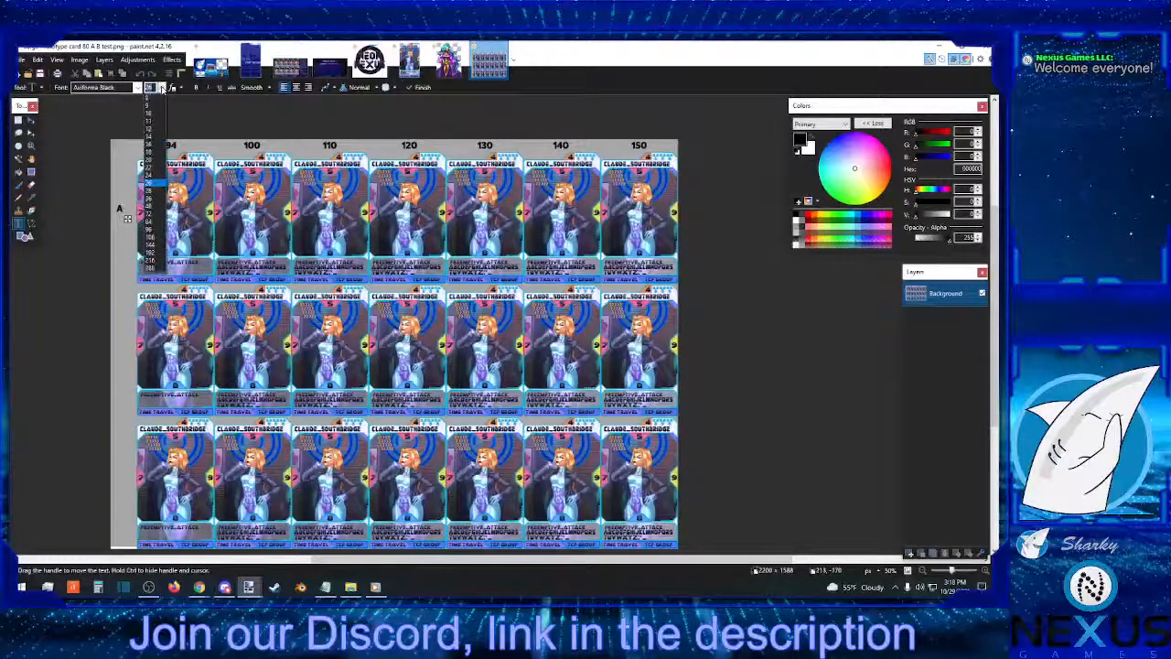
pyautogui.click(151, 207)
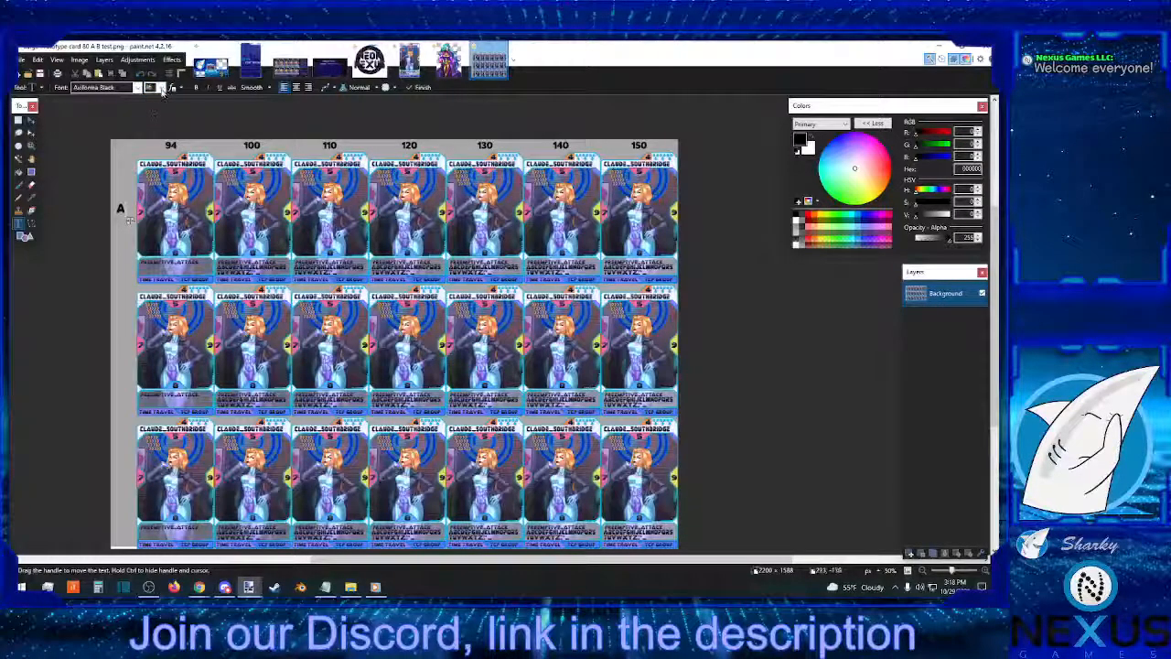
pyautogui.click(161, 88)
pyautogui.click(147, 221)
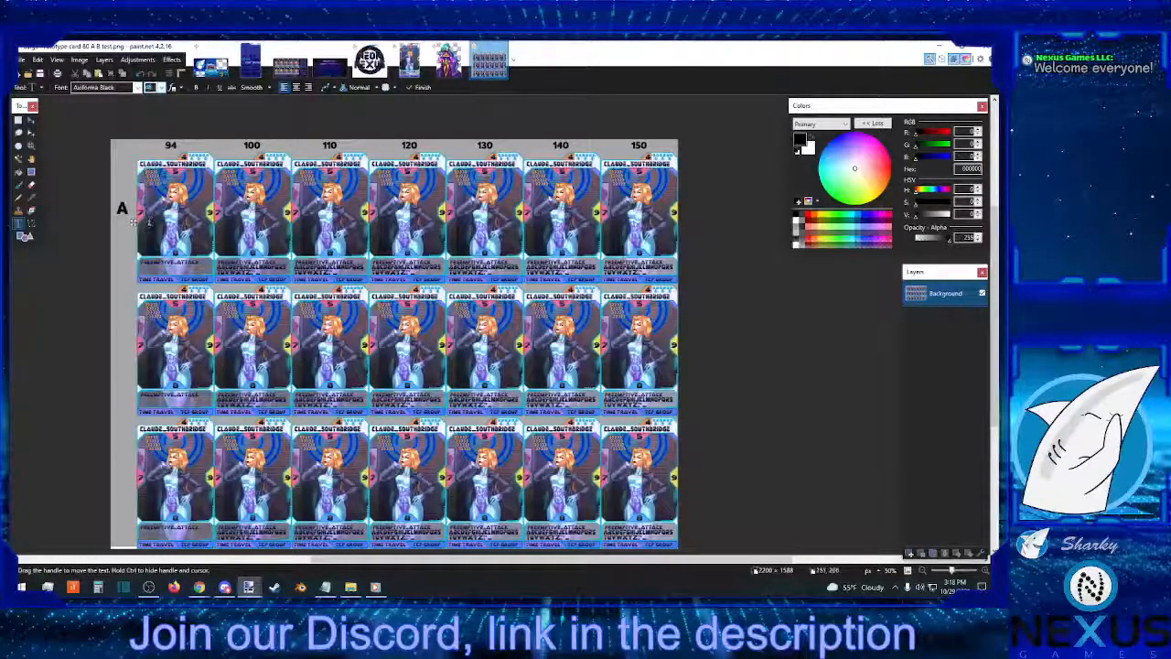
# Shift the "A" label slightly down and add matching "B" and "C" labels in the margin beside the second and third card rows
pyautogui.moveTo(134, 223); pyautogui.dragTo(133, 230)
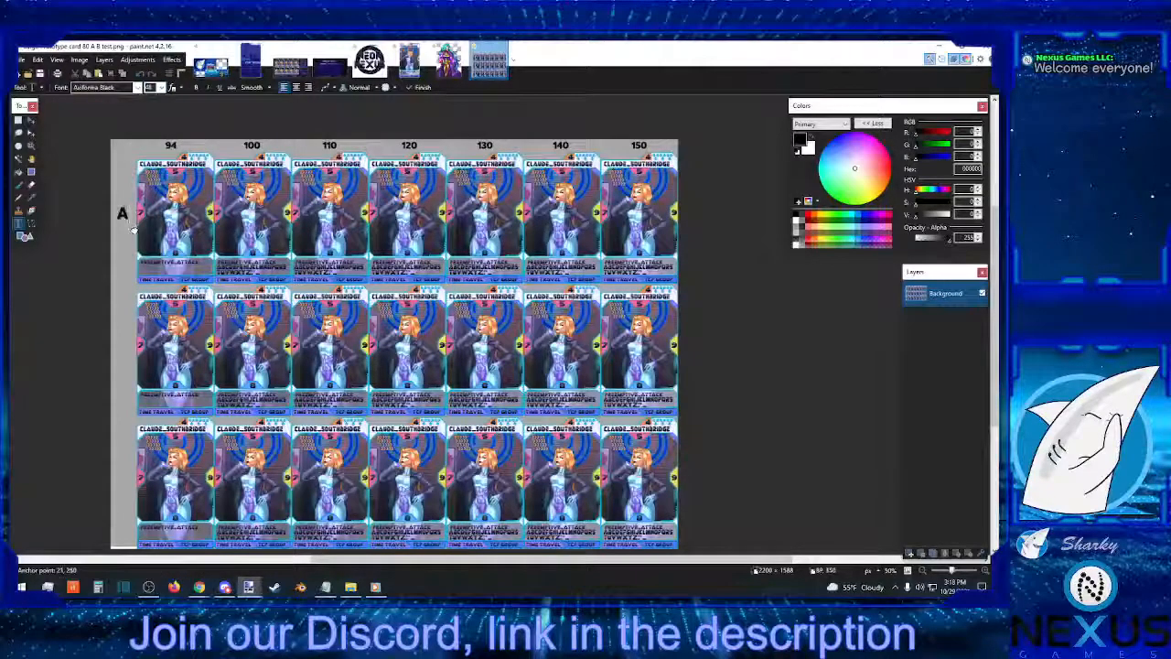
pyautogui.scroll(-3, 133, 230)
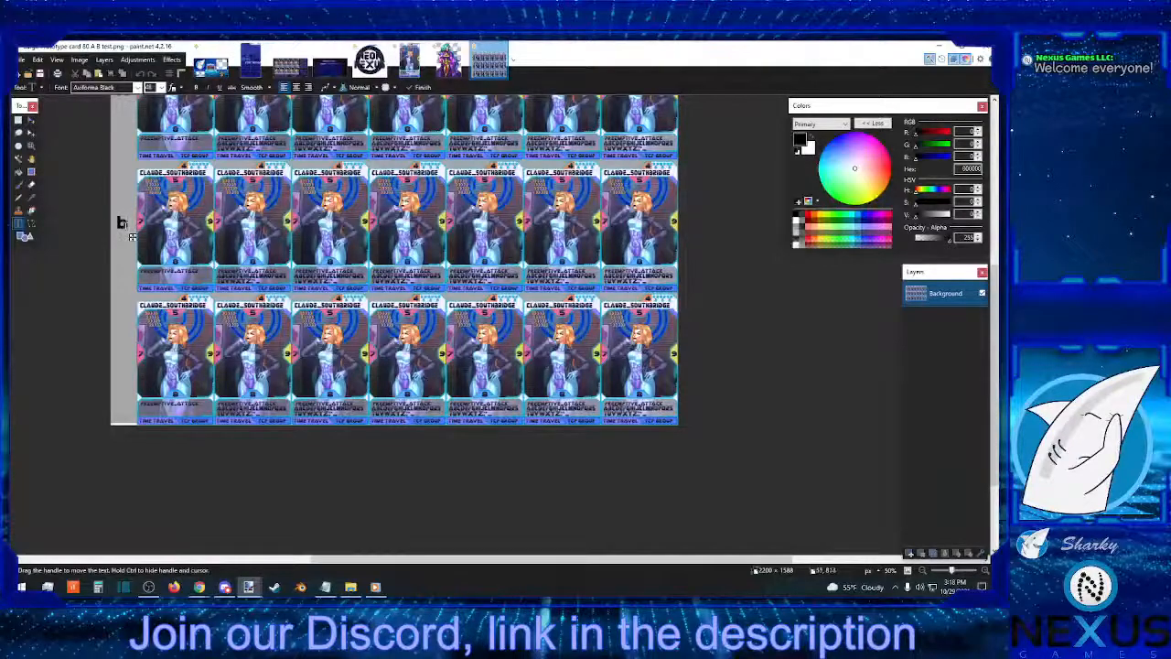
pyautogui.press('BackSpace')
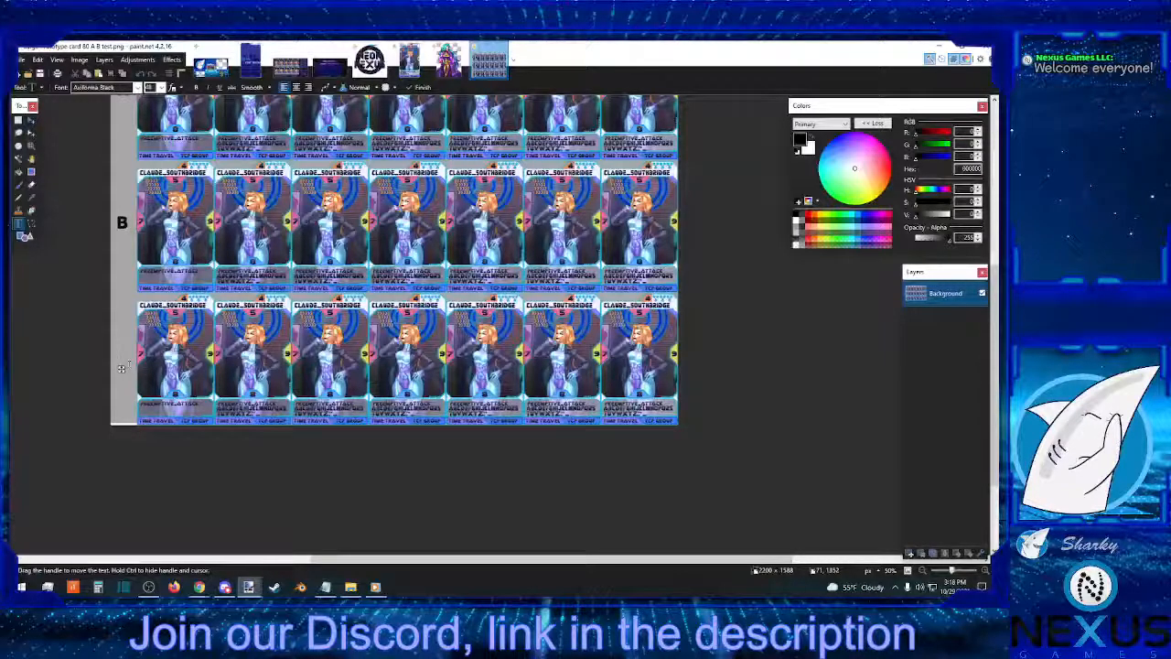
pyautogui.write('C')
# Add a new layer to the sheet and copy the 300 × 103 px text area from the card prototype's Used font 2.0 layer
pyautogui.click(19, 120)
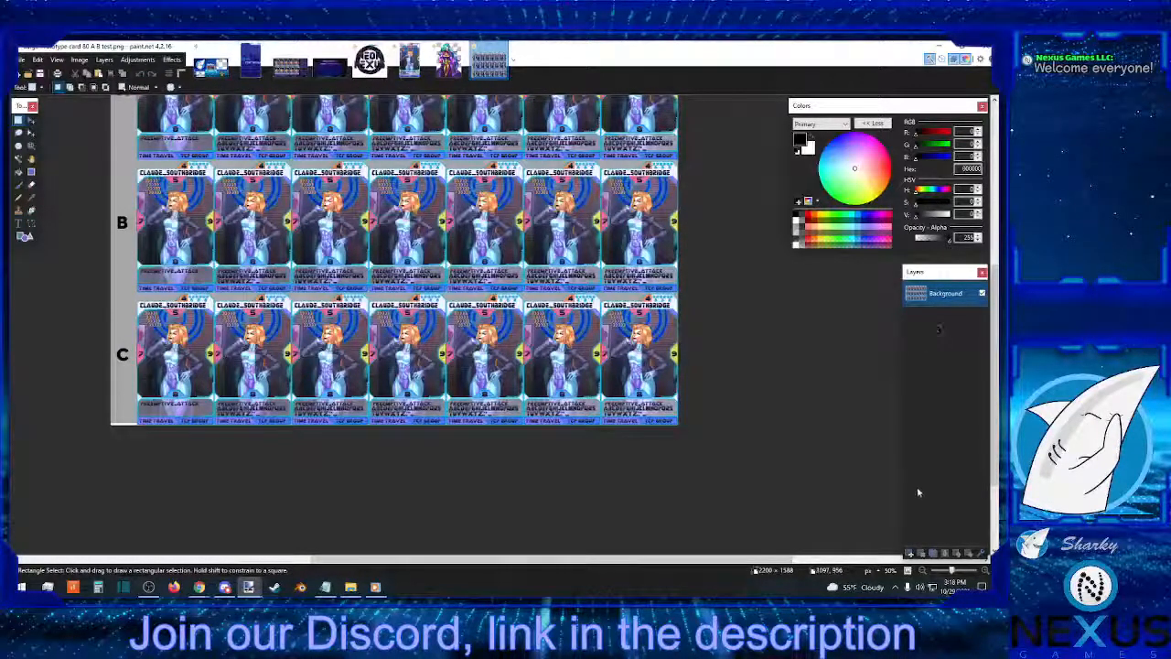
pyautogui.click(912, 555)
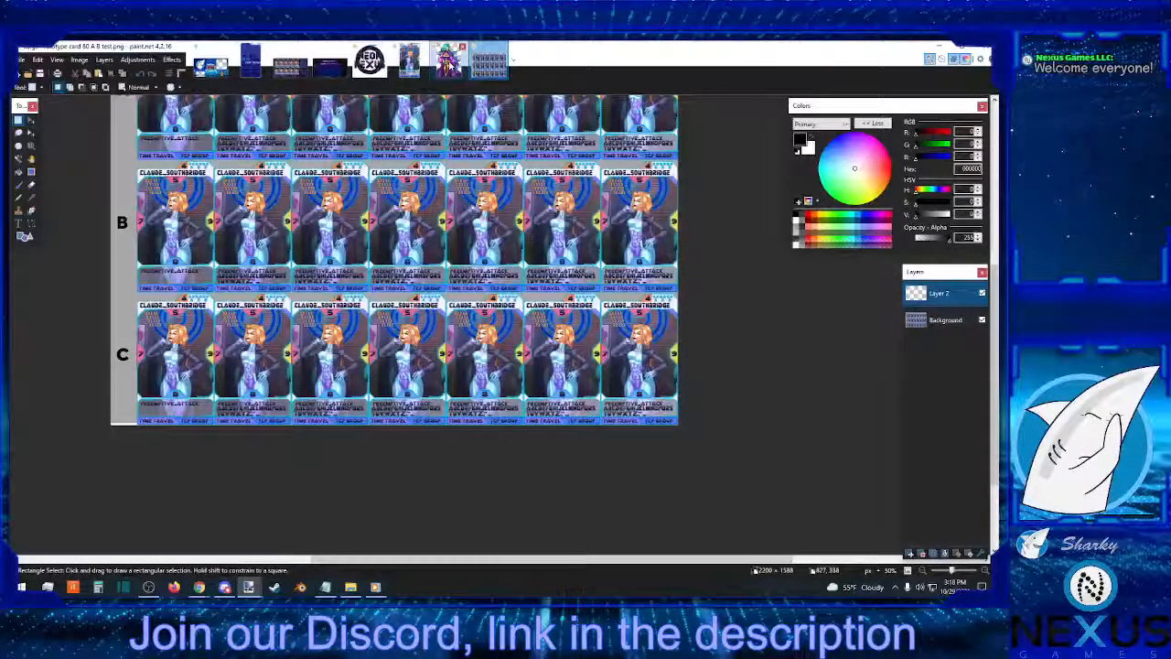
pyautogui.click(448, 62)
pyautogui.click(410, 60)
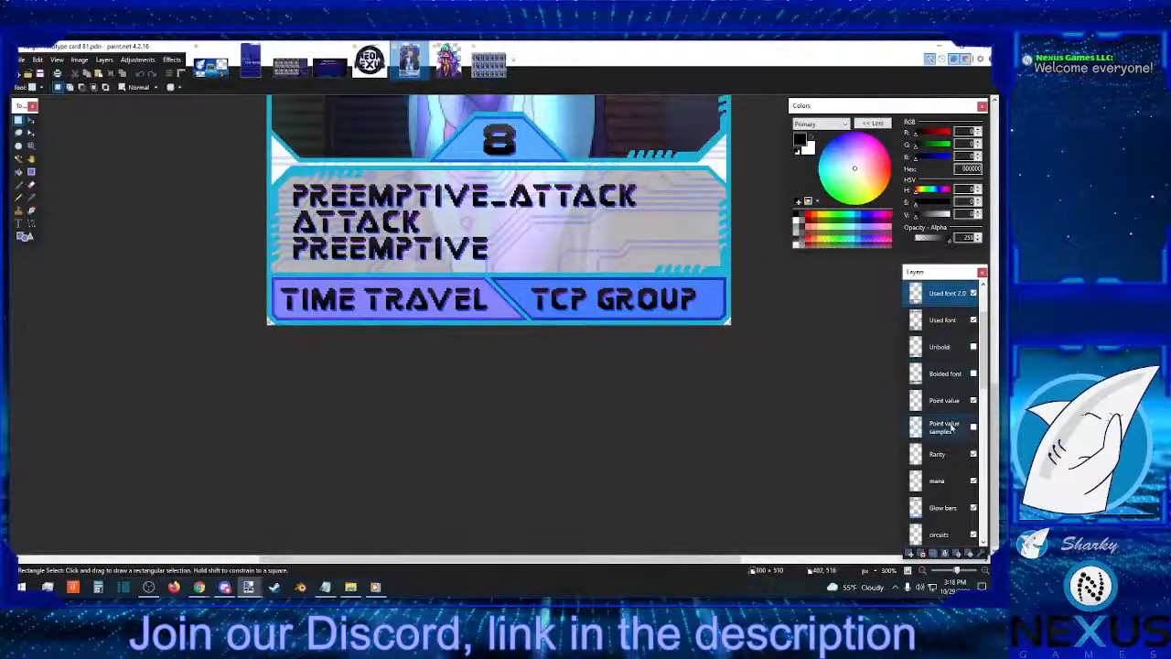
pyautogui.scroll(1, 963, 377)
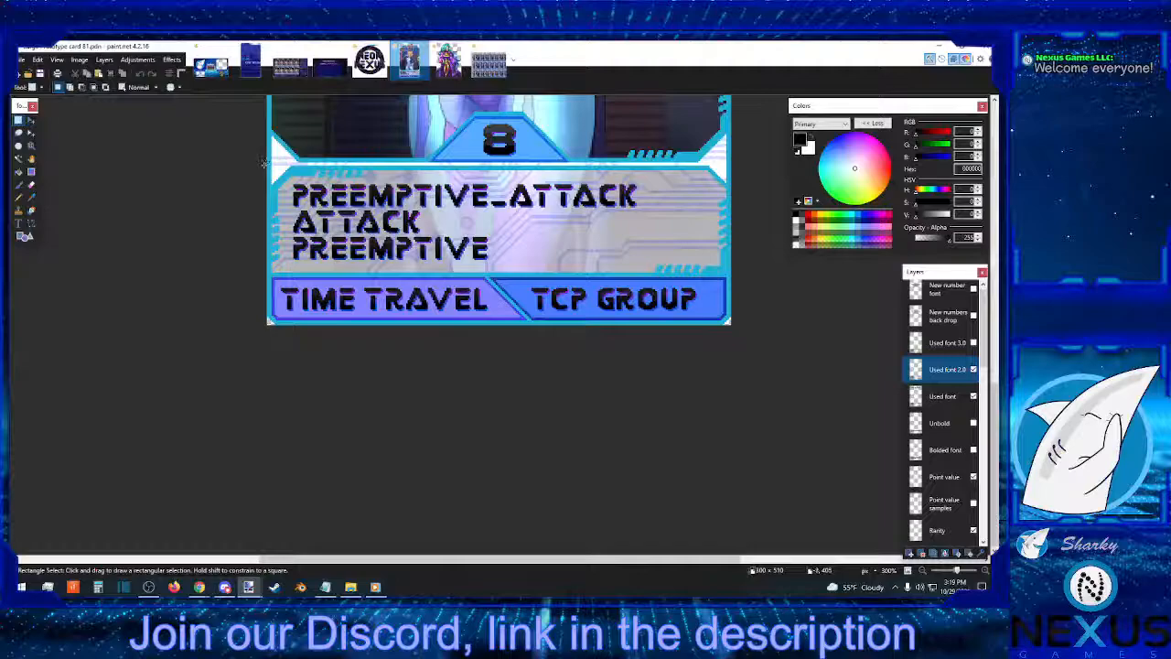
pyautogui.moveTo(264, 163); pyautogui.dragTo(733, 349)
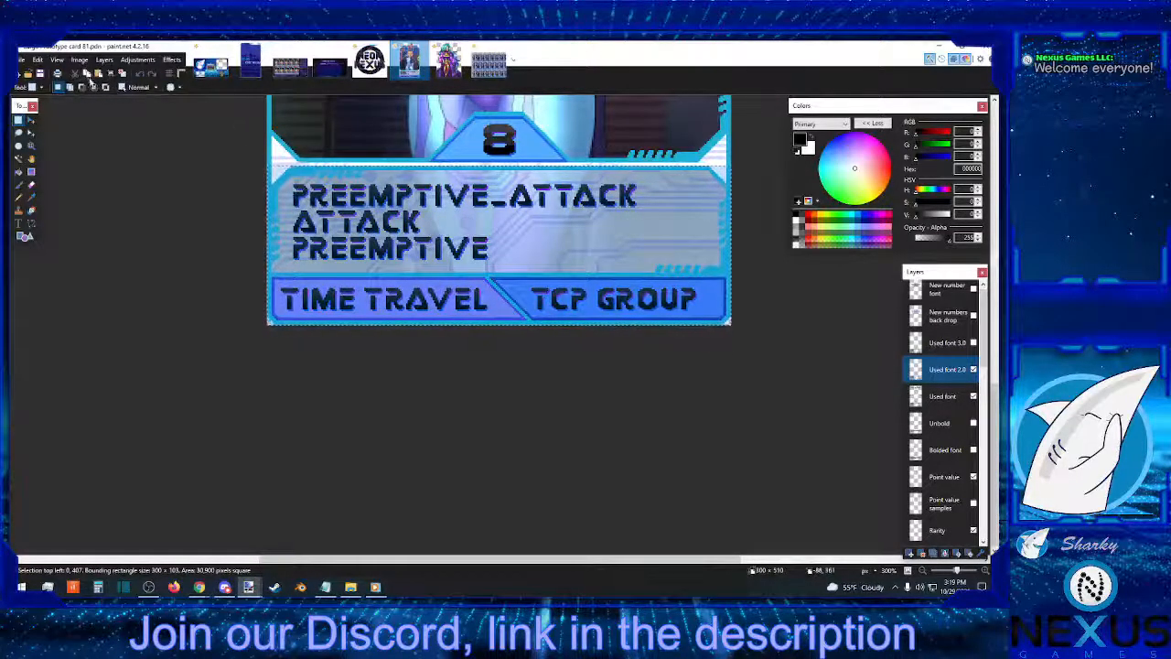
# Paste the copied text into the sheet's new layer and move it over the text box of row B's first card
pyautogui.click(489, 61)
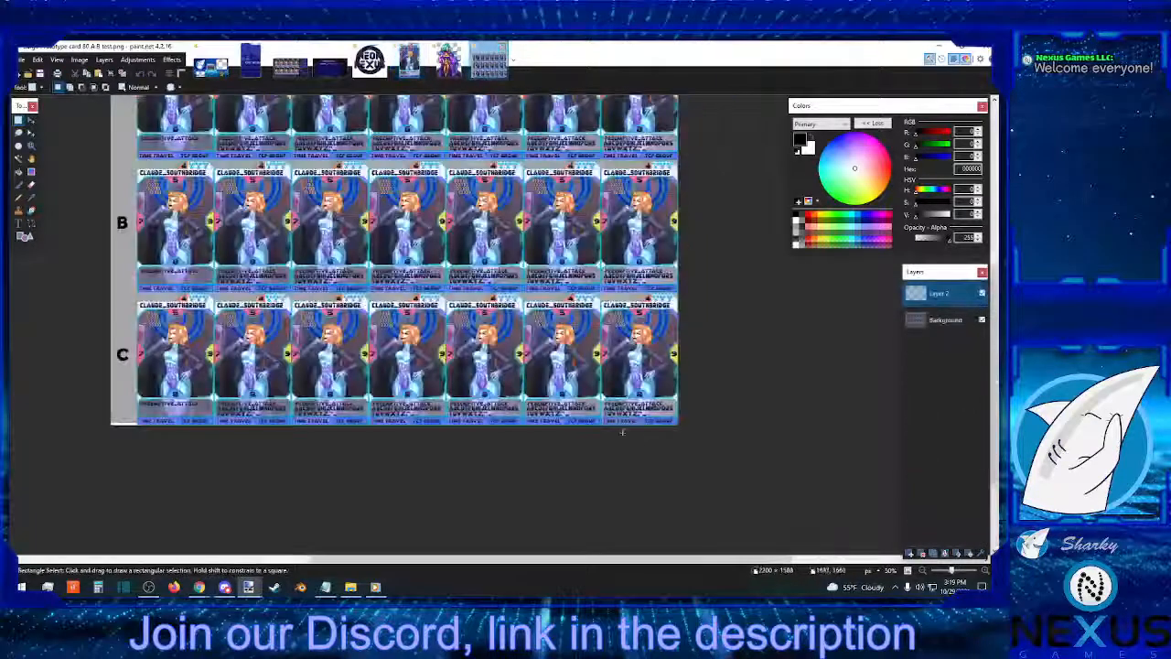
pyautogui.click(985, 571)
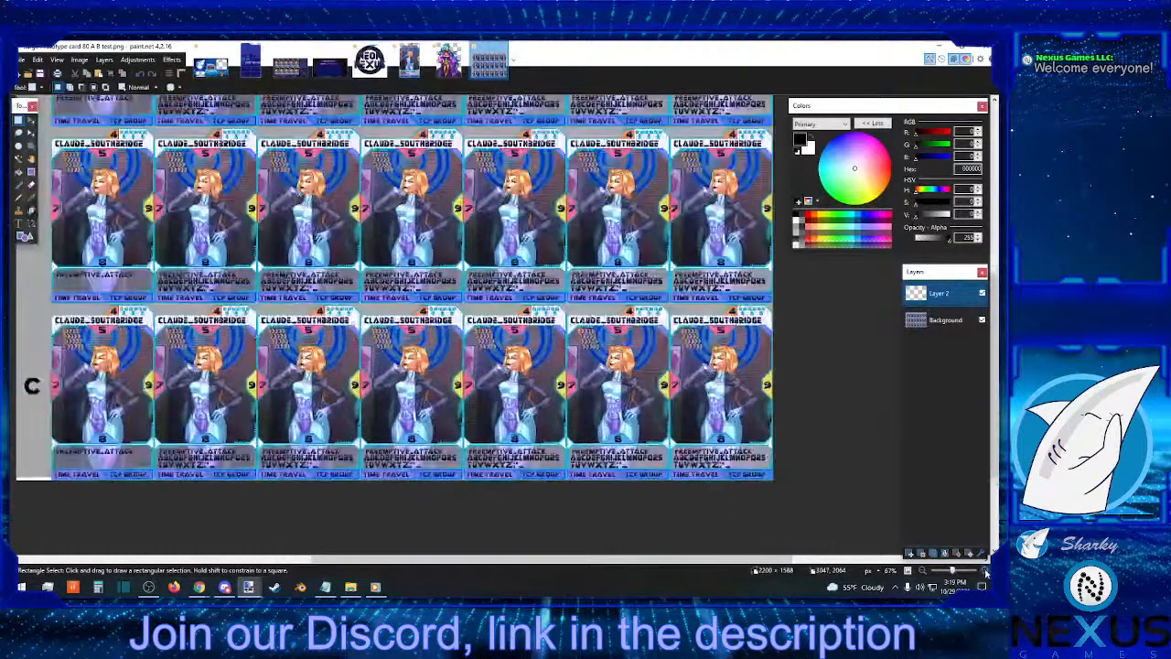
pyautogui.click(985, 571)
pyautogui.click(985, 571)
pyautogui.moveTo(635, 558); pyautogui.dragTo(404, 559)
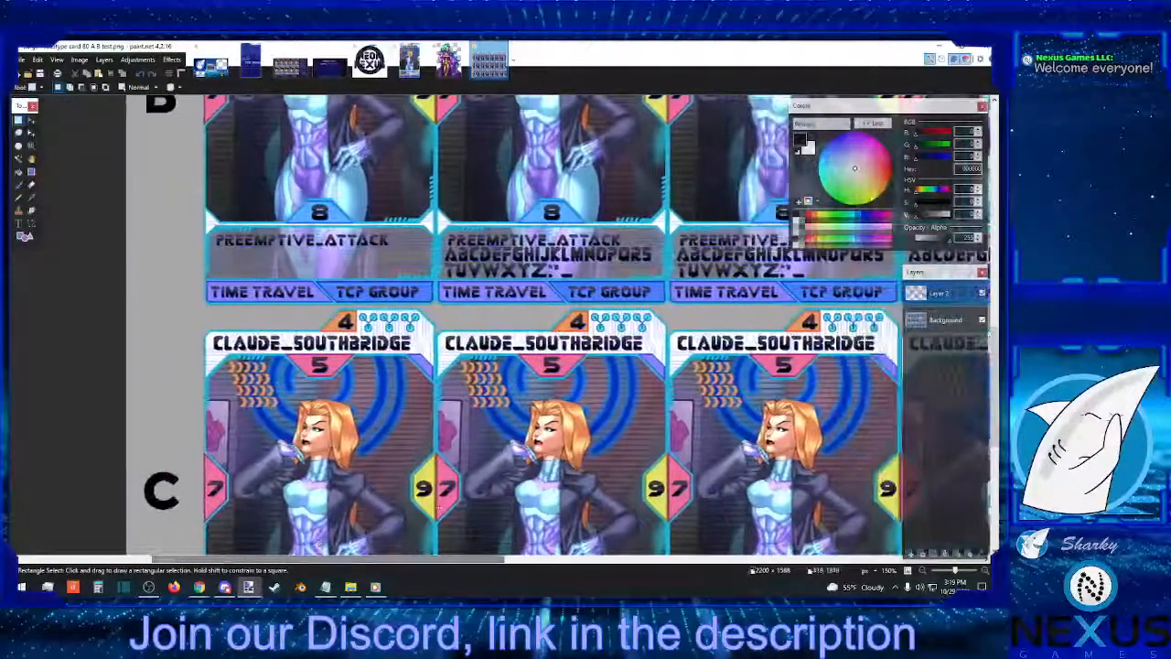
pyautogui.scroll(3, 438, 506)
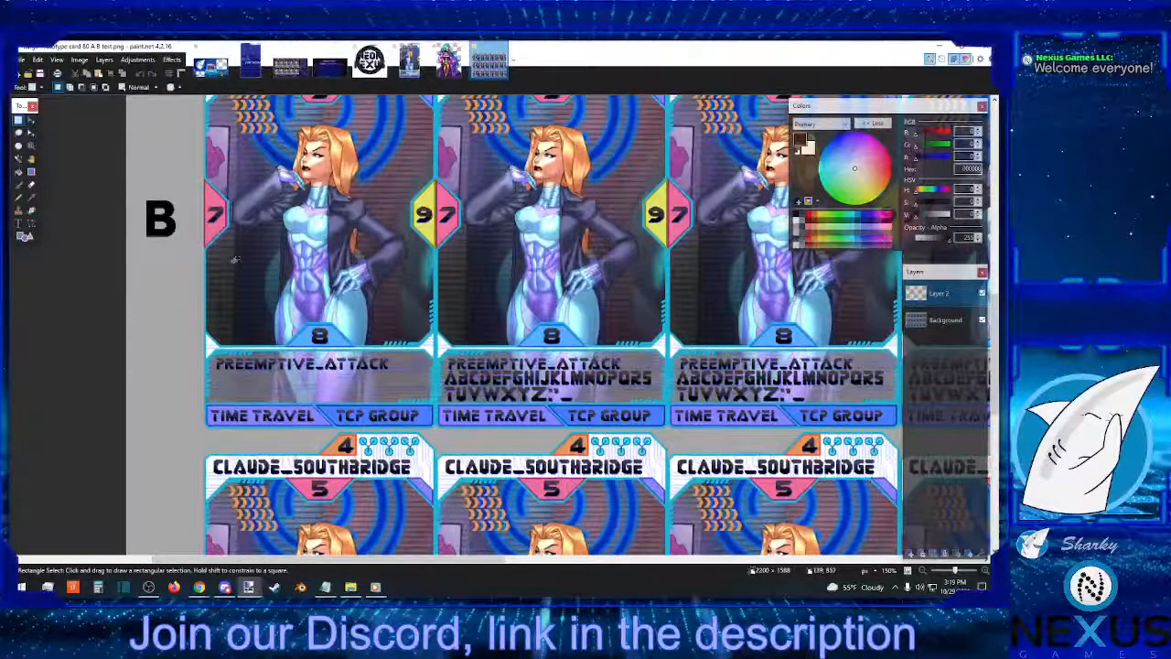
pyautogui.hotkey('ctrl', 'v')
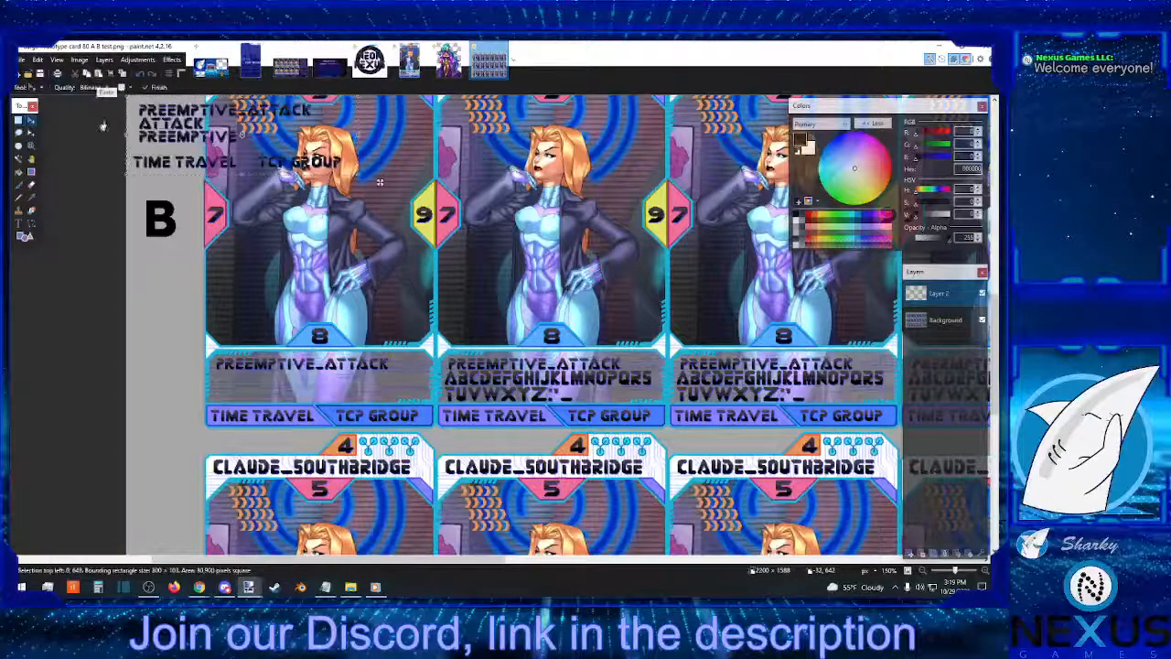
pyautogui.moveTo(289, 128); pyautogui.dragTo(362, 382)
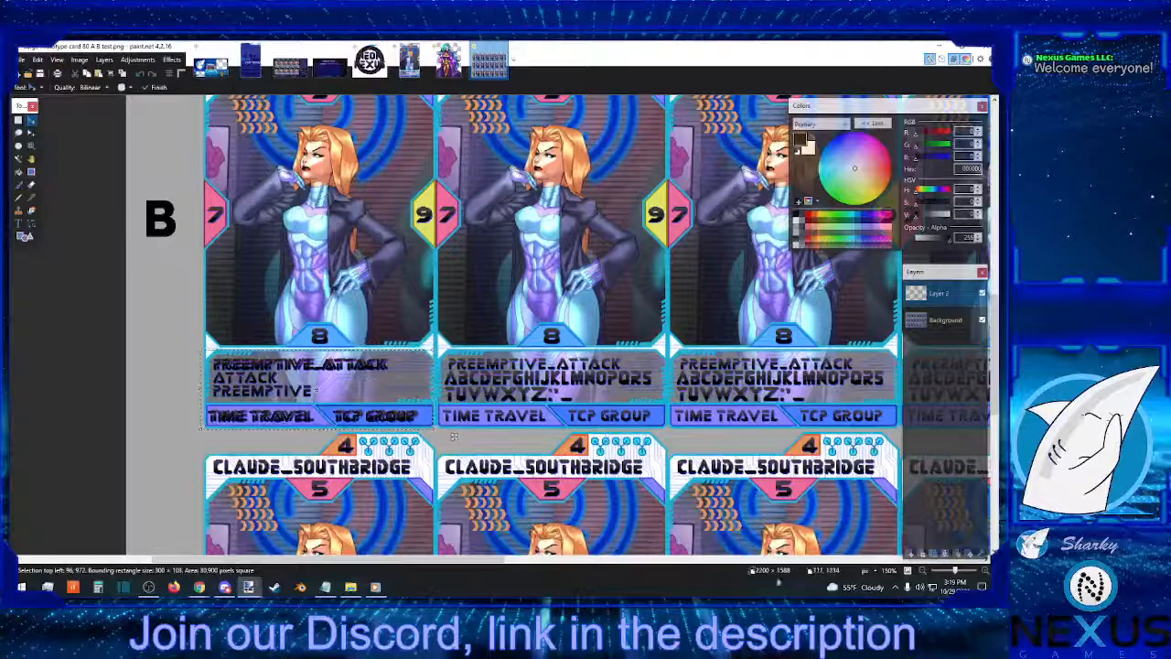
# Align the pasted text exactly with the existing lettering on row B's first card, at 100, 971 px
pyautogui.click(983, 570)
pyautogui.click(984, 570)
pyautogui.click(984, 570)
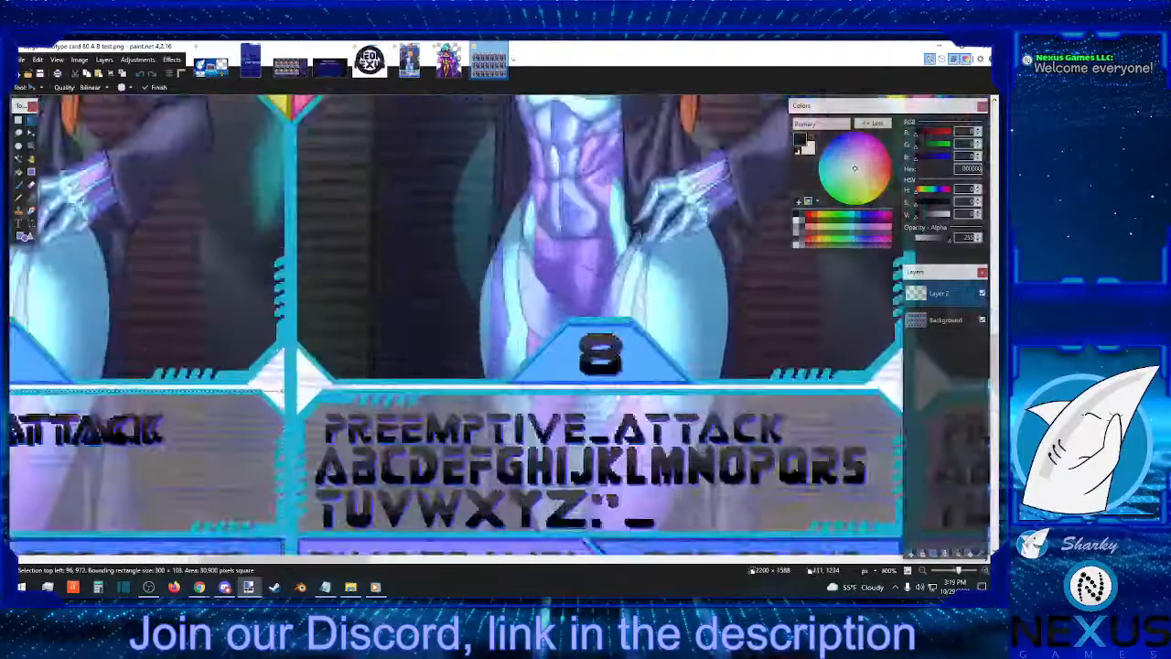
pyautogui.click(547, 559)
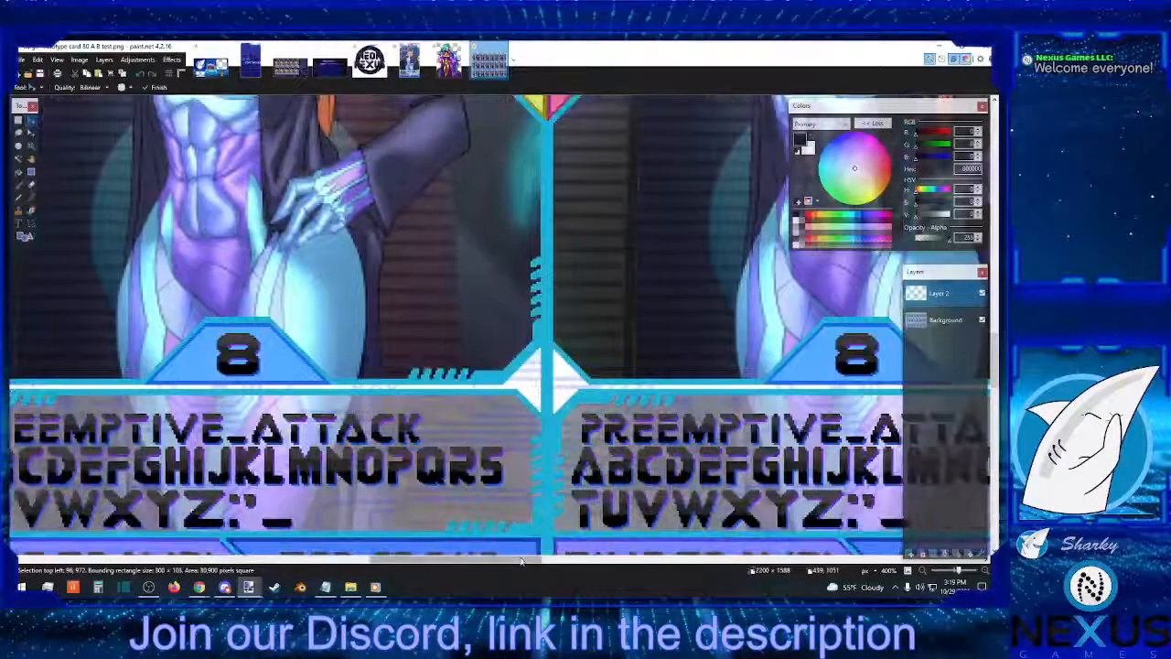
pyautogui.moveTo(517, 559); pyautogui.dragTo(267, 558)
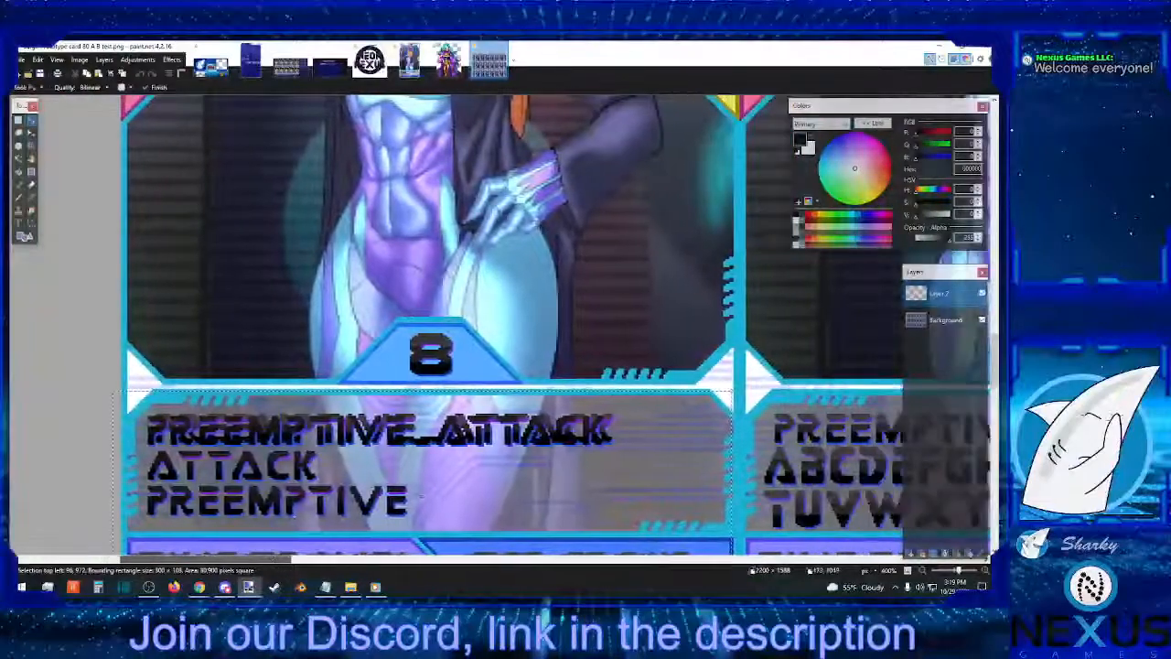
pyautogui.scroll(-2, 334, 479)
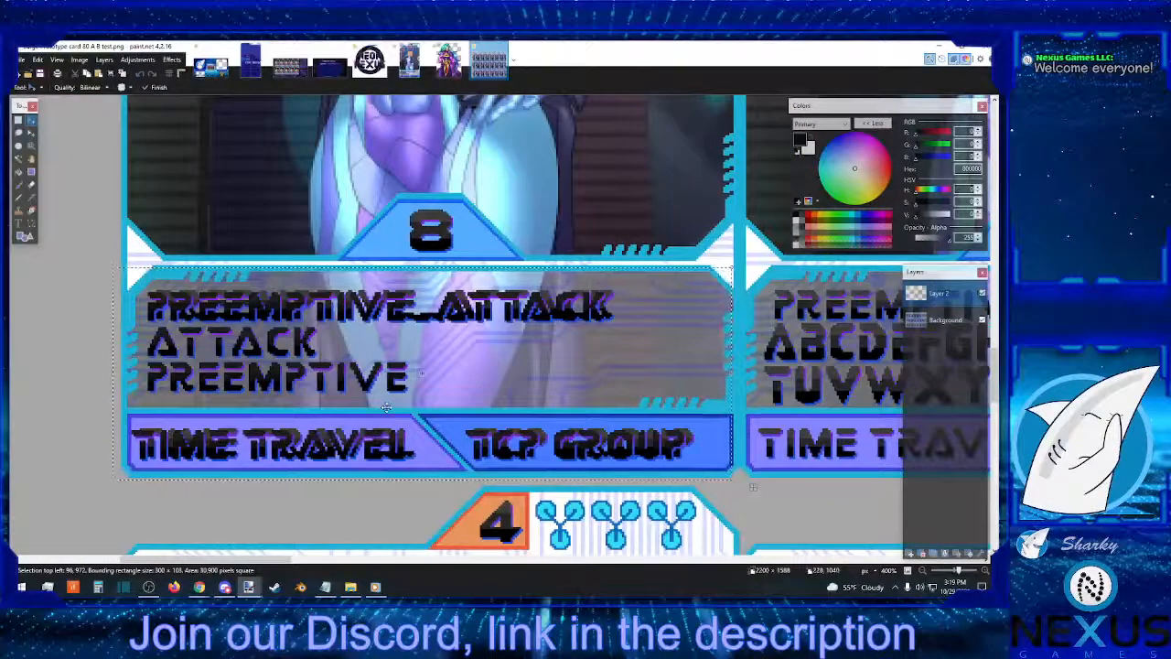
pyautogui.moveTo(384, 413); pyautogui.dragTo(387, 411)
pyautogui.press('Right')
pyautogui.press('Right')
pyautogui.press('Right')
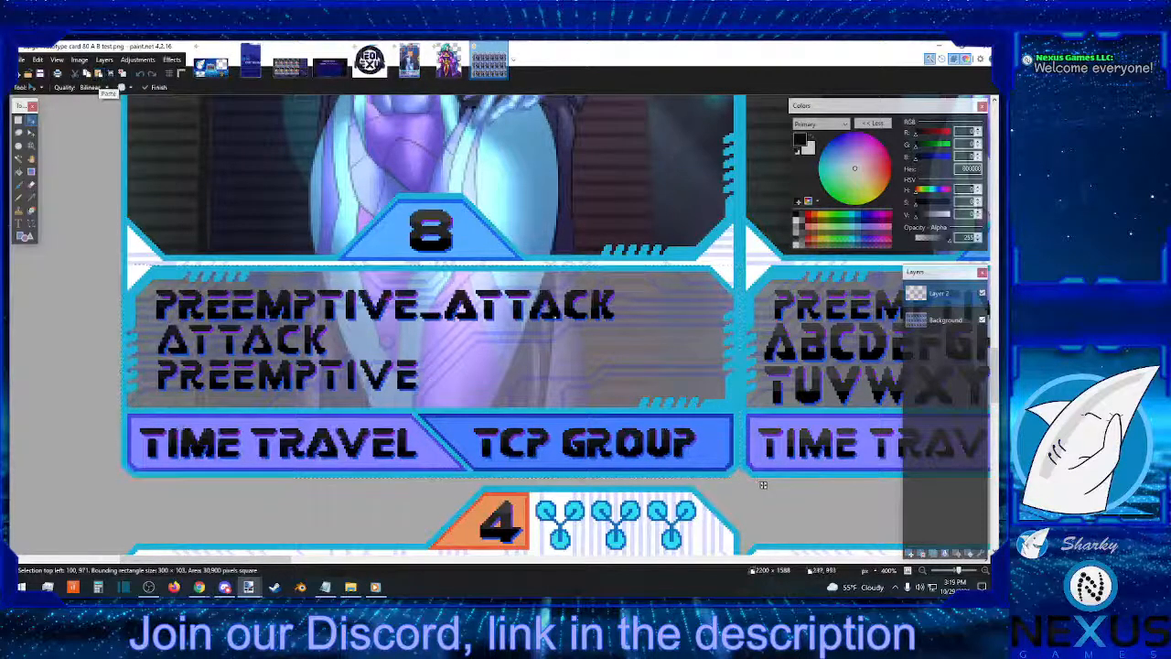
# Place a copy of the text on row B's second card at 400, 971 px and delete its overlapping ability lines
pyautogui.moveTo(652, 405); pyautogui.dragTo(684, 405)
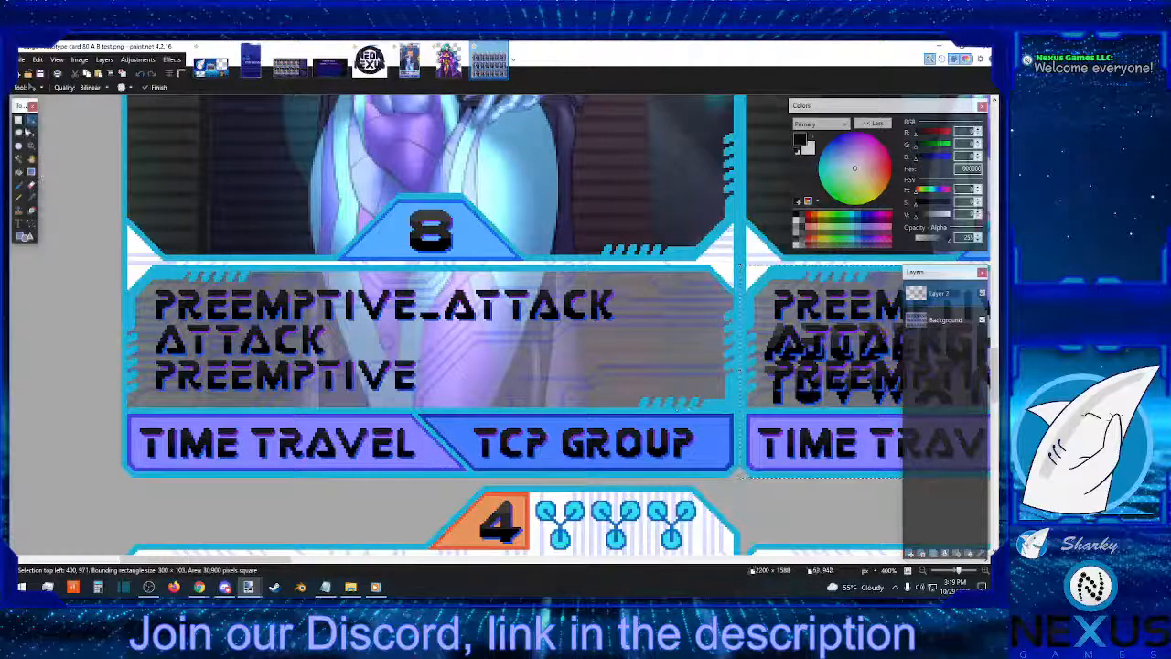
pyautogui.click(18, 120)
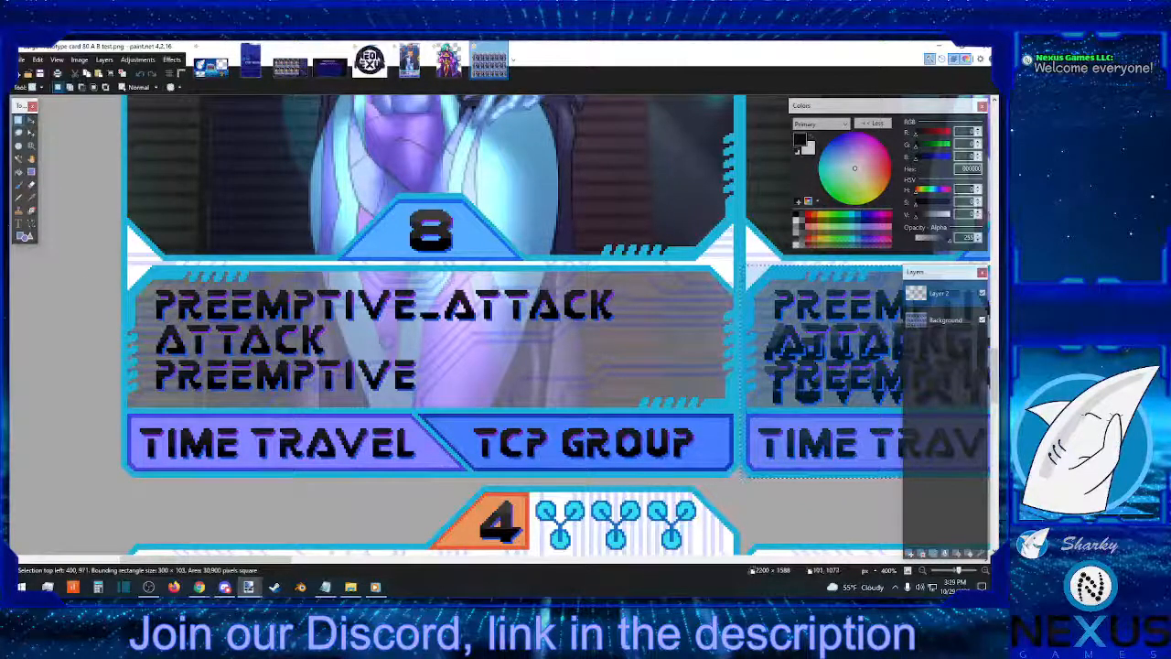
pyautogui.moveTo(126, 476); pyautogui.dragTo(715, 266)
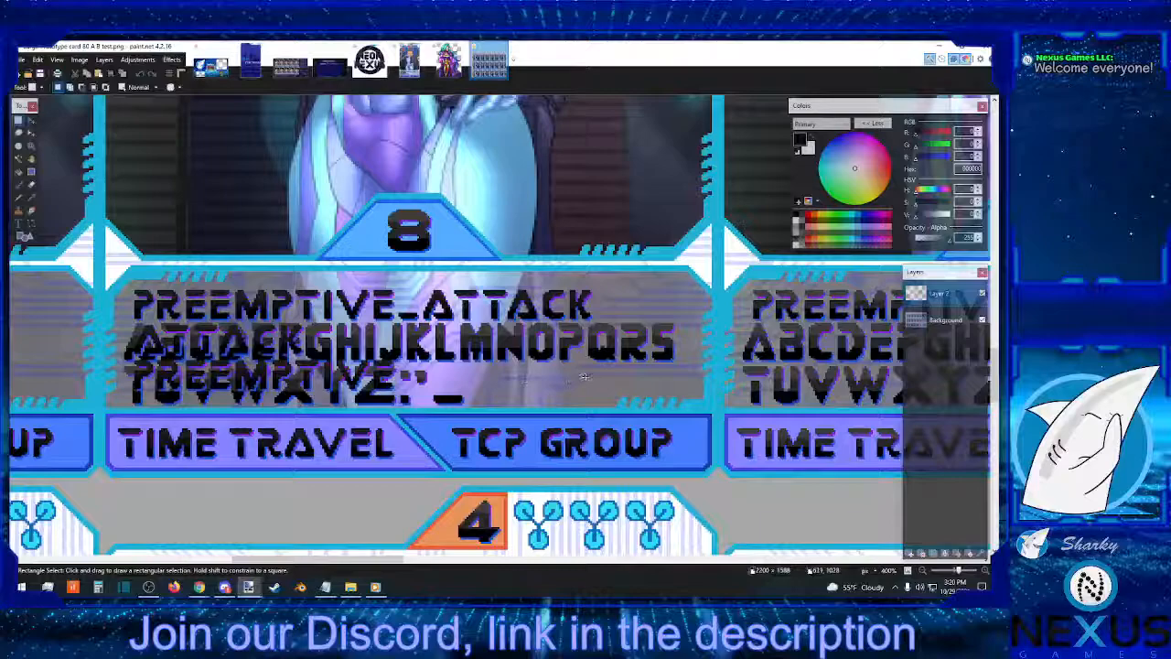
pyautogui.moveTo(629, 407); pyautogui.dragTo(119, 260)
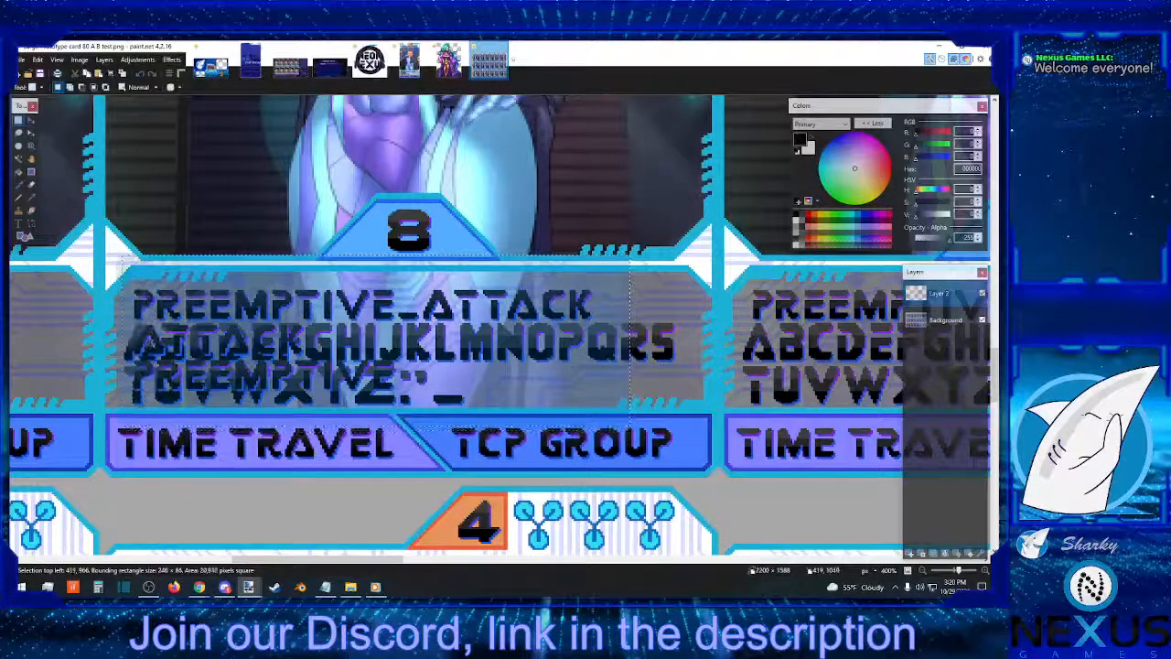
pyautogui.moveTo(123, 428); pyautogui.dragTo(117, 427)
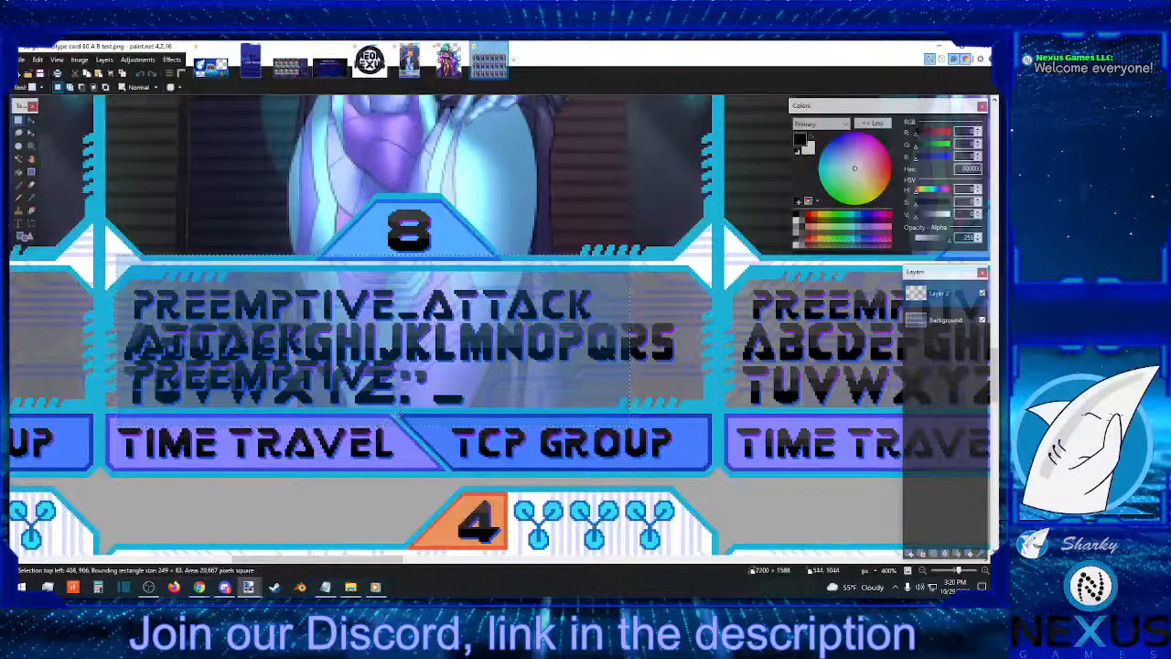
pyautogui.press('Delete')
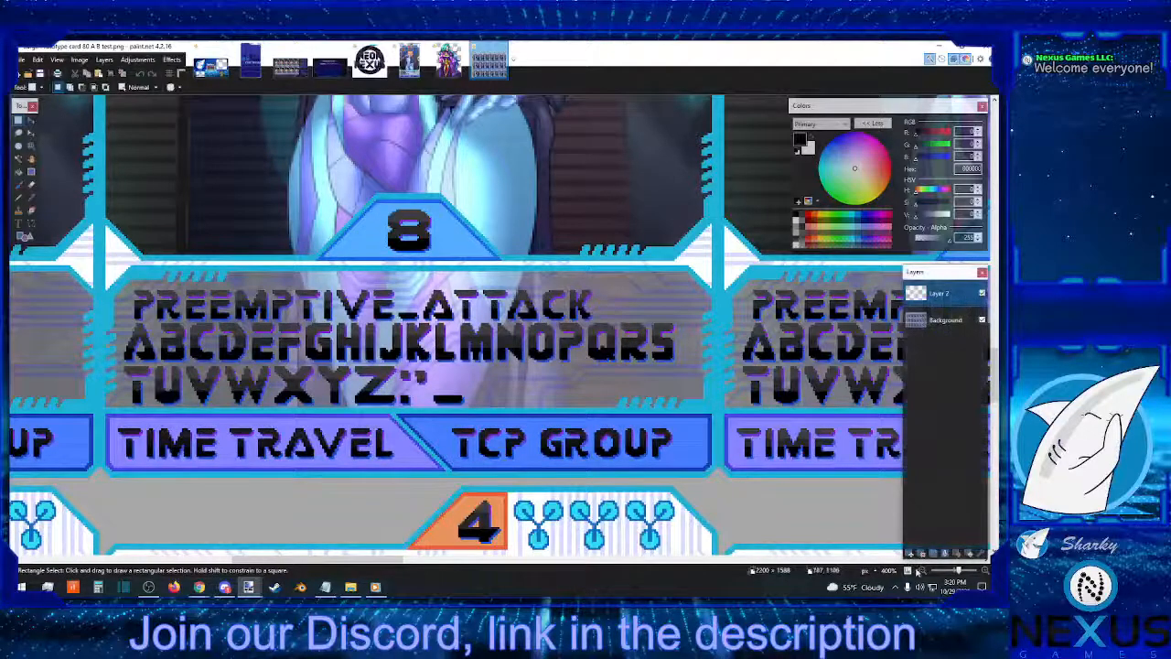
# Merge the pasted text layer down into the sheet's background
pyautogui.click(922, 571)
pyautogui.click(922, 571)
pyautogui.click(922, 571)
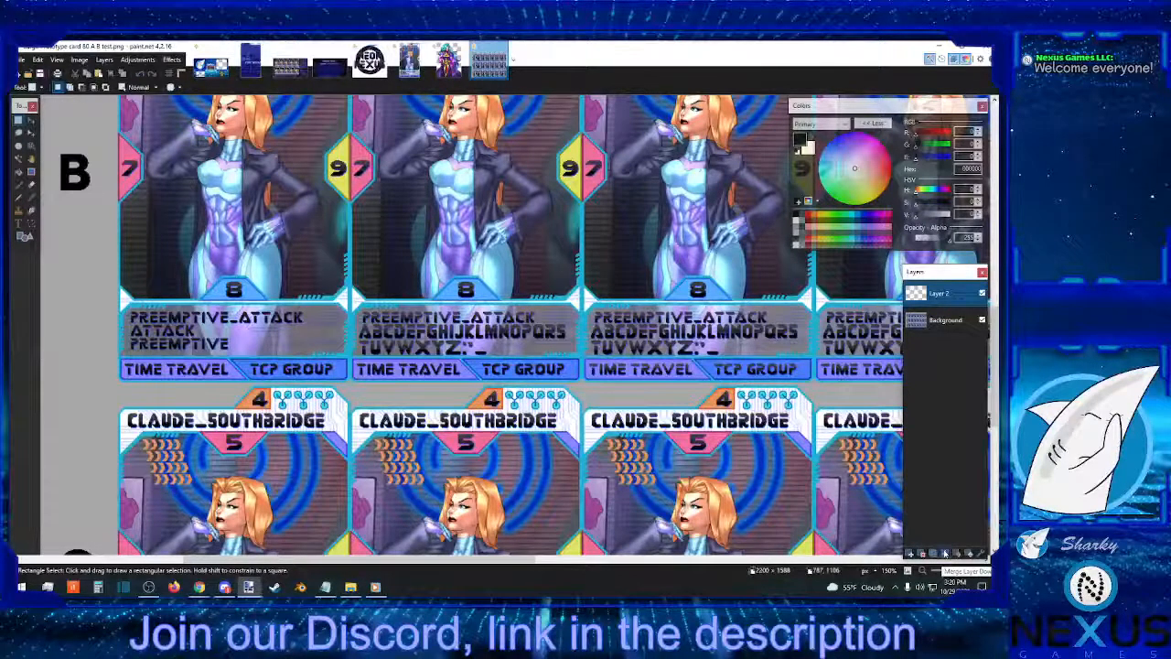
pyautogui.click(945, 553)
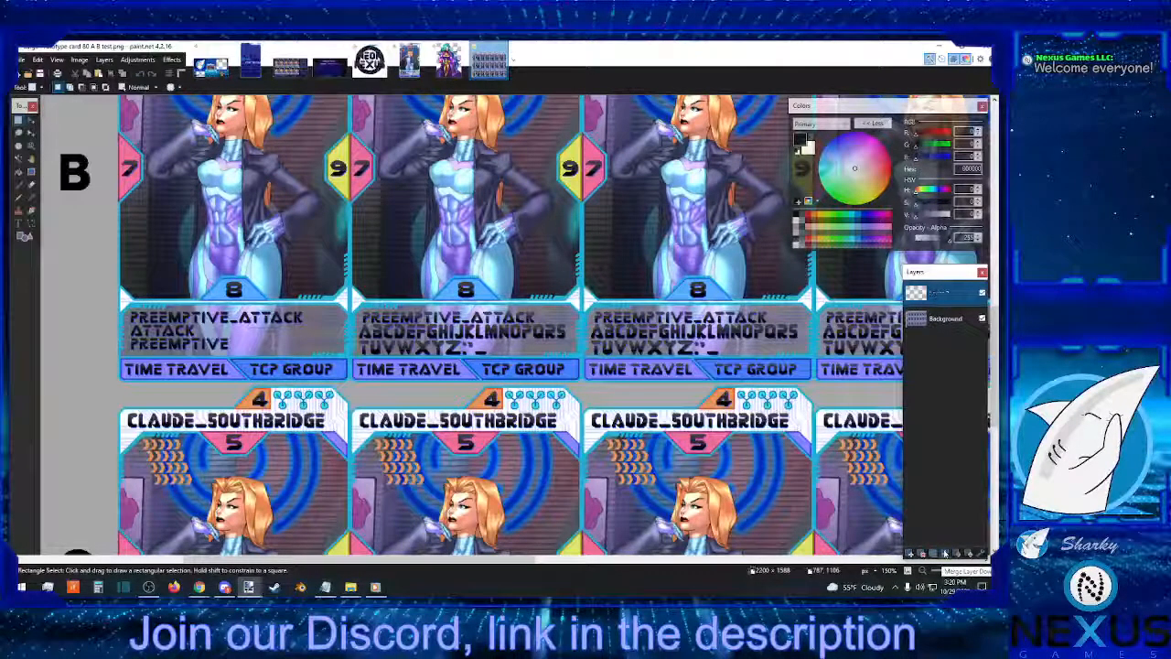
pyautogui.scroll(-3, 732, 418)
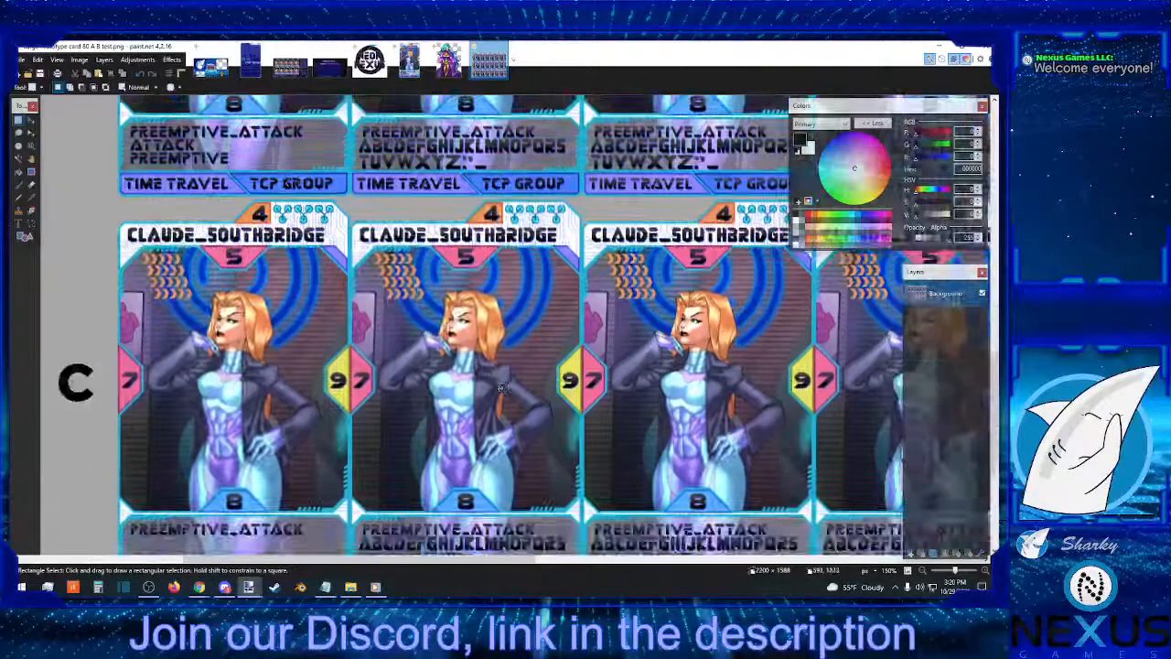
pyautogui.scroll(-2, 501, 393)
pyautogui.scroll(4, 500, 392)
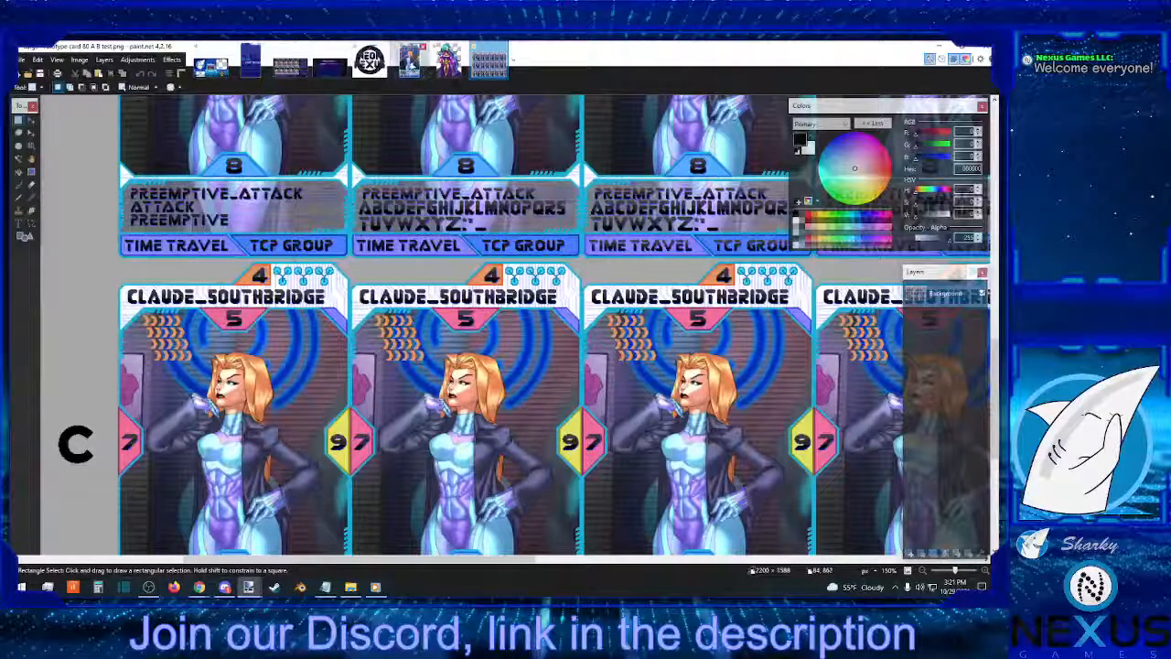
# Select the card prototype's Used font 3.0 layer and copy its 300 × 103 px text area along the card's lower edge
pyautogui.click(409, 56)
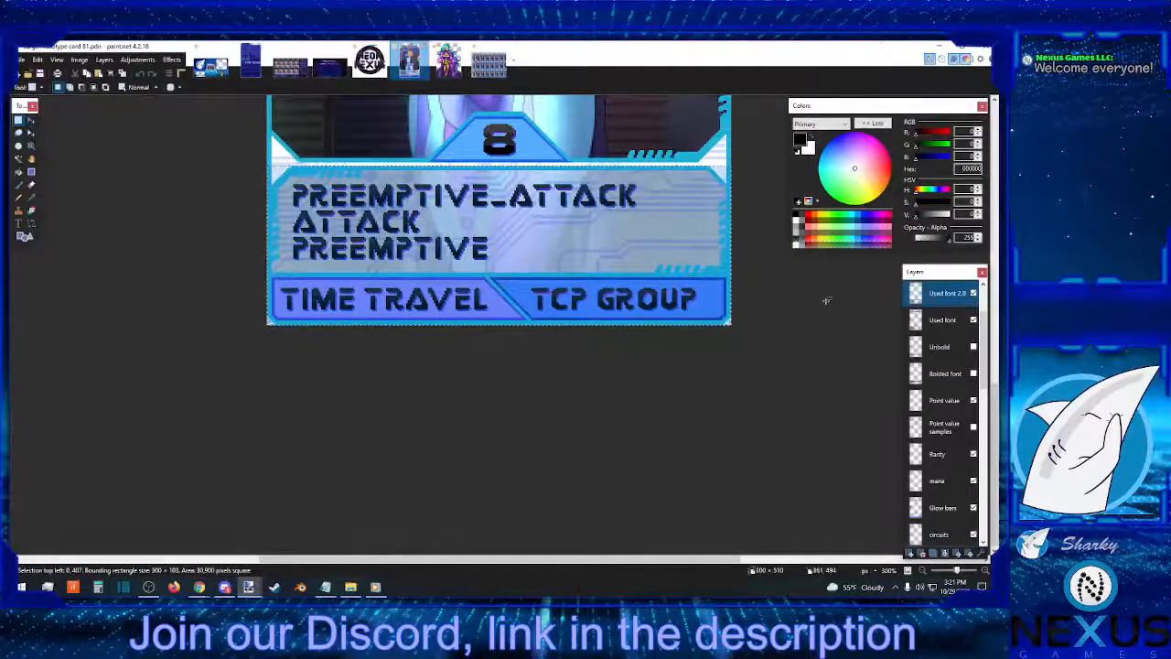
pyautogui.click(827, 300)
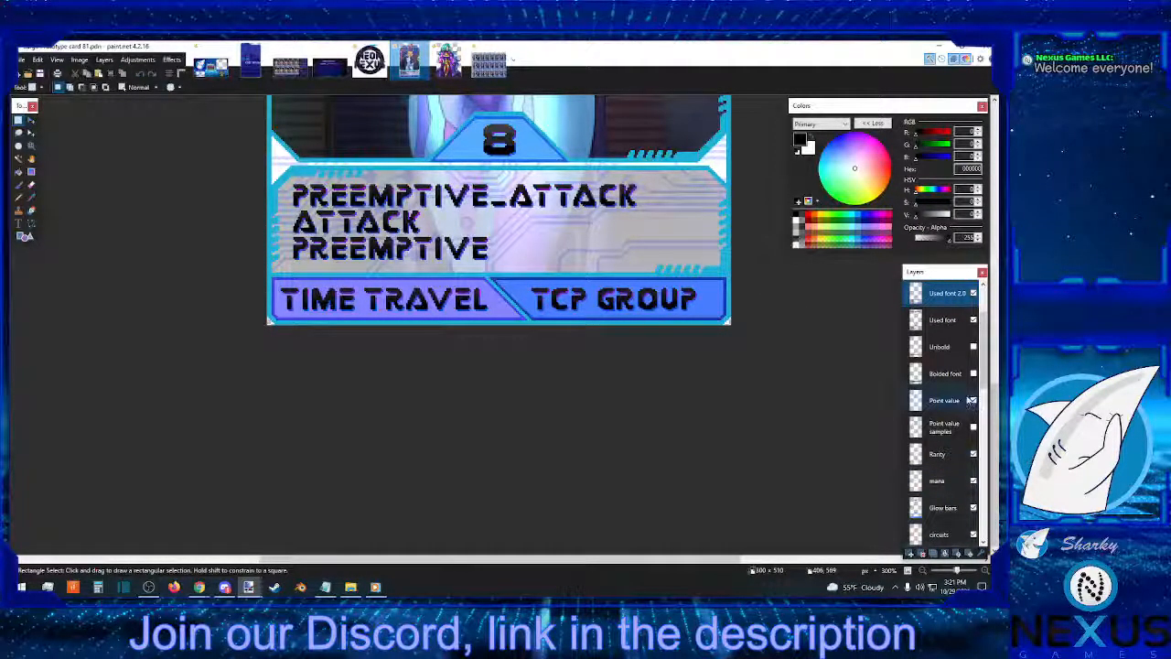
pyautogui.scroll(-5, 967, 400)
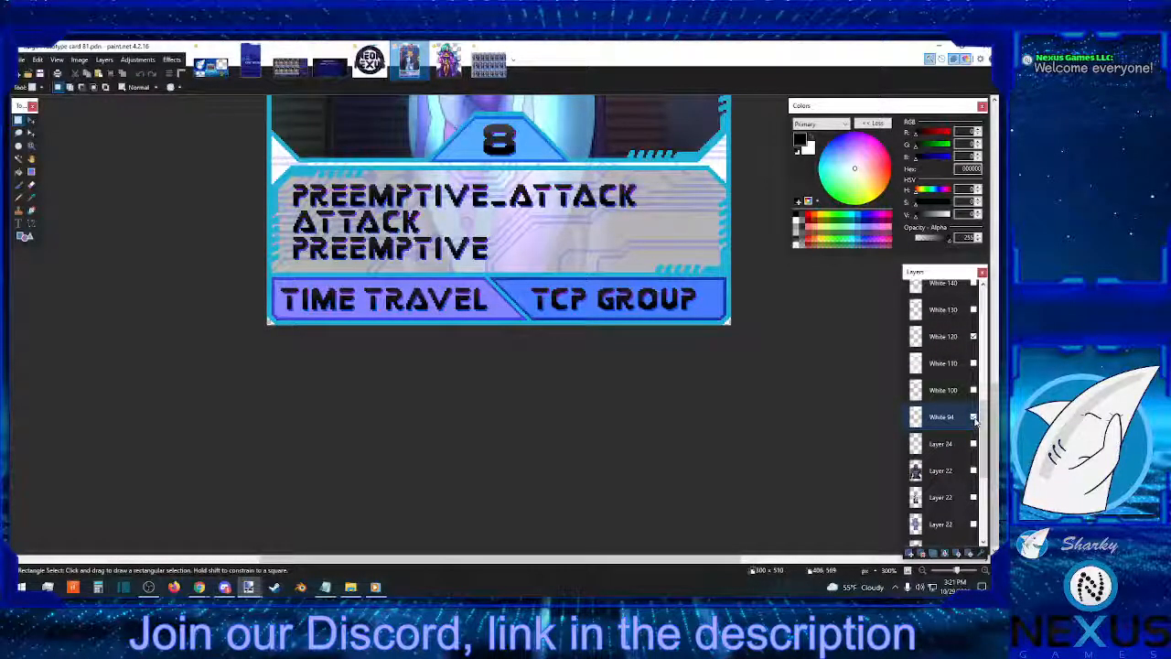
pyautogui.scroll(5, 956, 394)
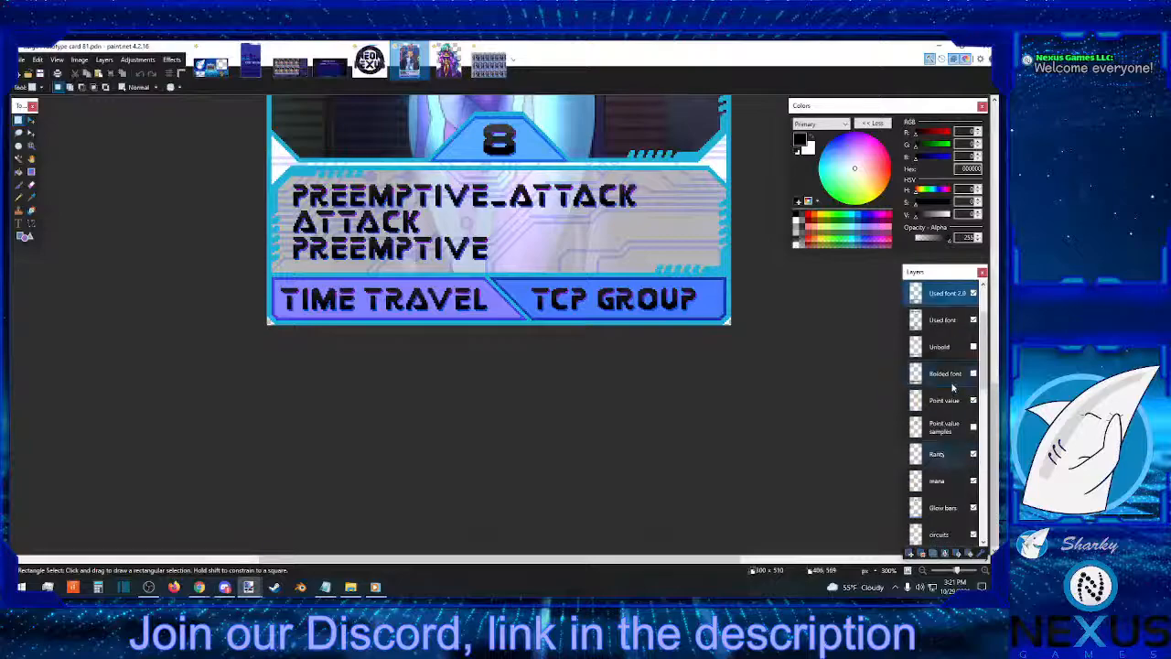
pyautogui.click(951, 373)
pyautogui.click(948, 348)
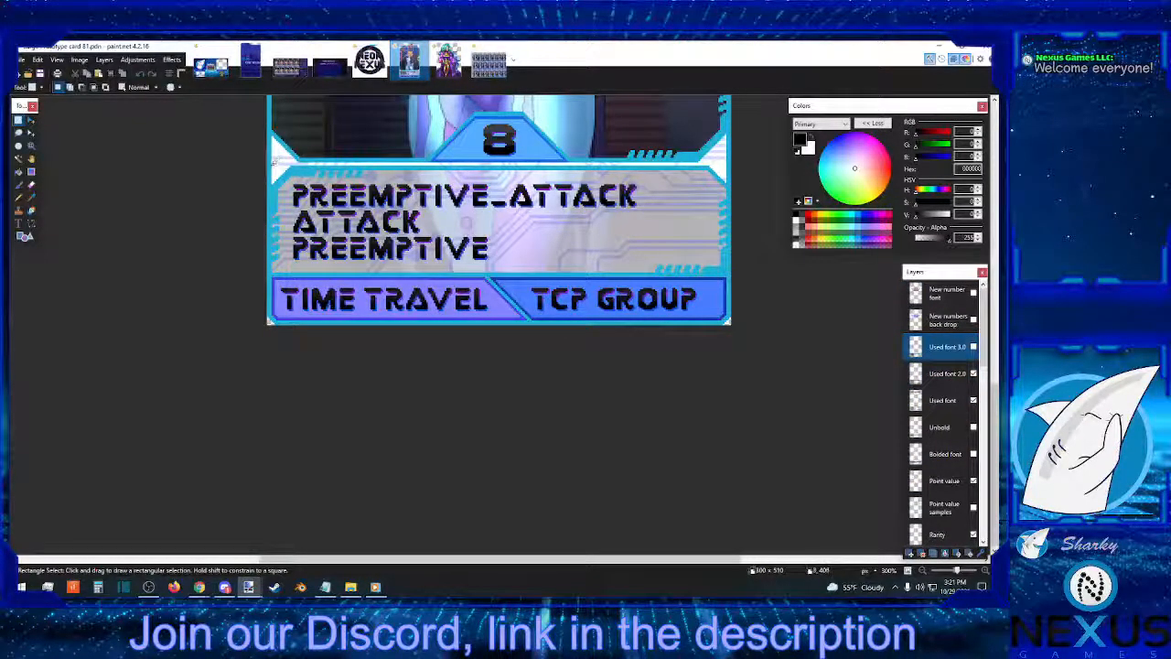
pyautogui.moveTo(268, 164); pyautogui.dragTo(596, 333)
pyautogui.click(87, 73)
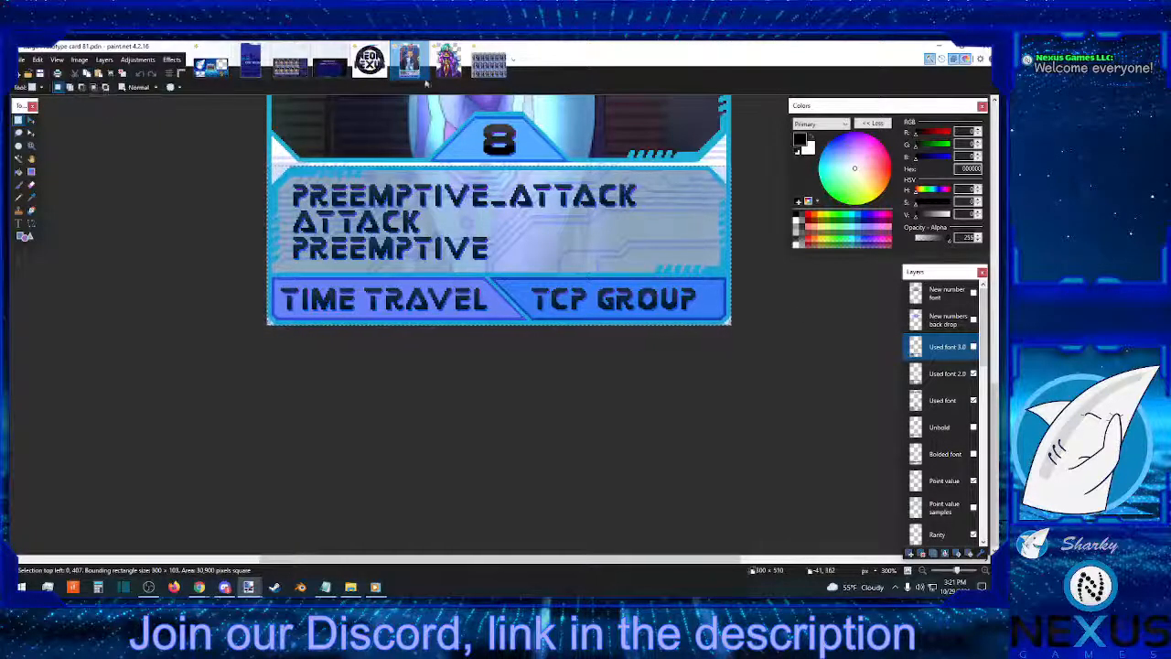
pyautogui.click(489, 64)
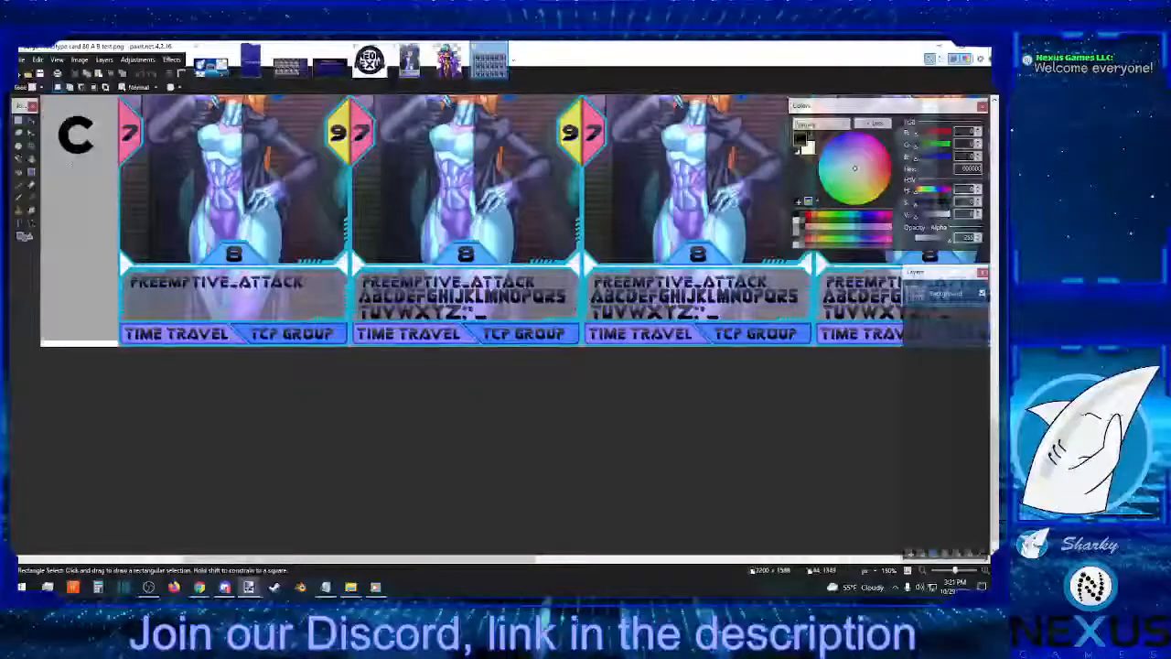
pyautogui.click(97, 77)
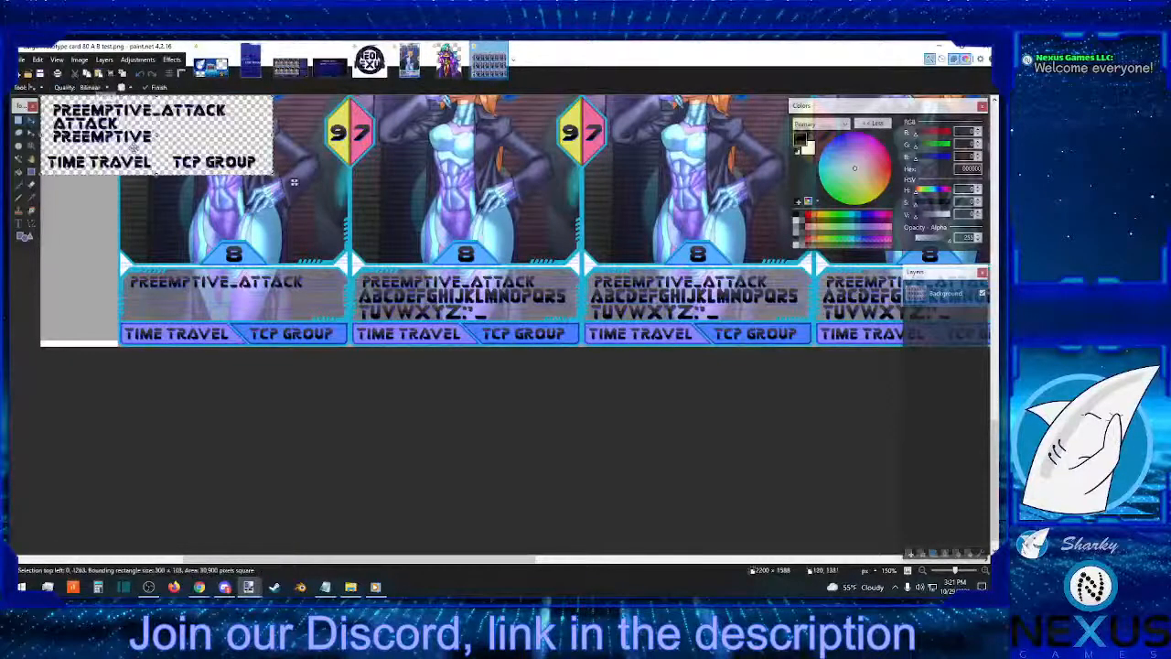
pyautogui.moveTo(305, 184); pyautogui.dragTo(345, 261)
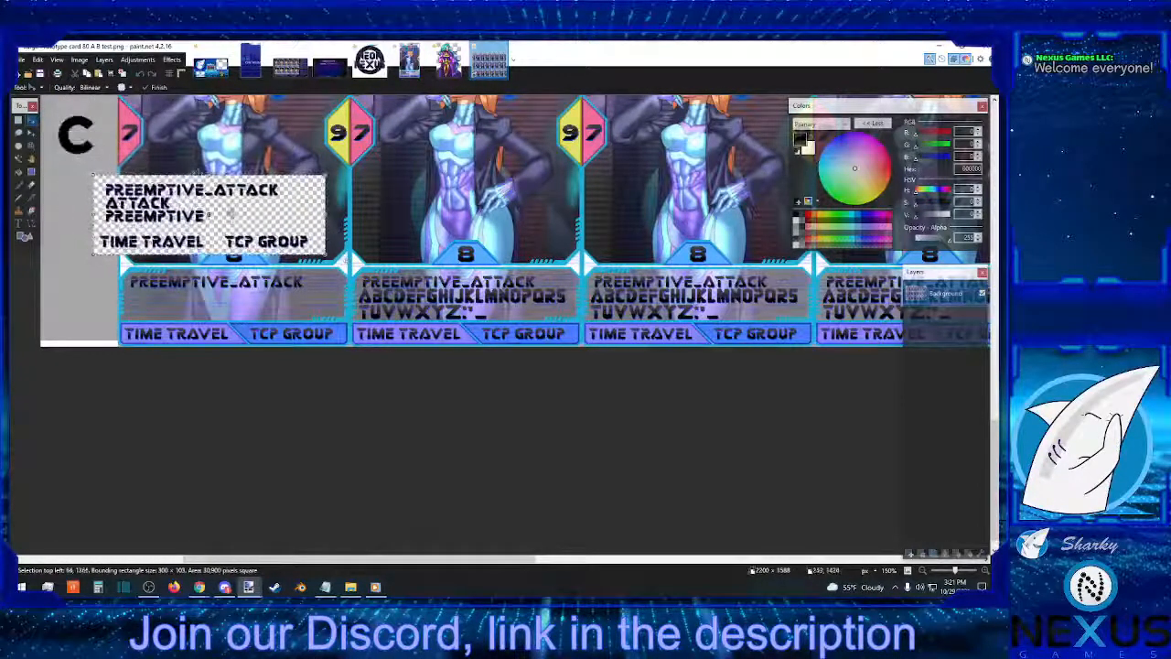
pyautogui.click(139, 76)
pyautogui.click(139, 76)
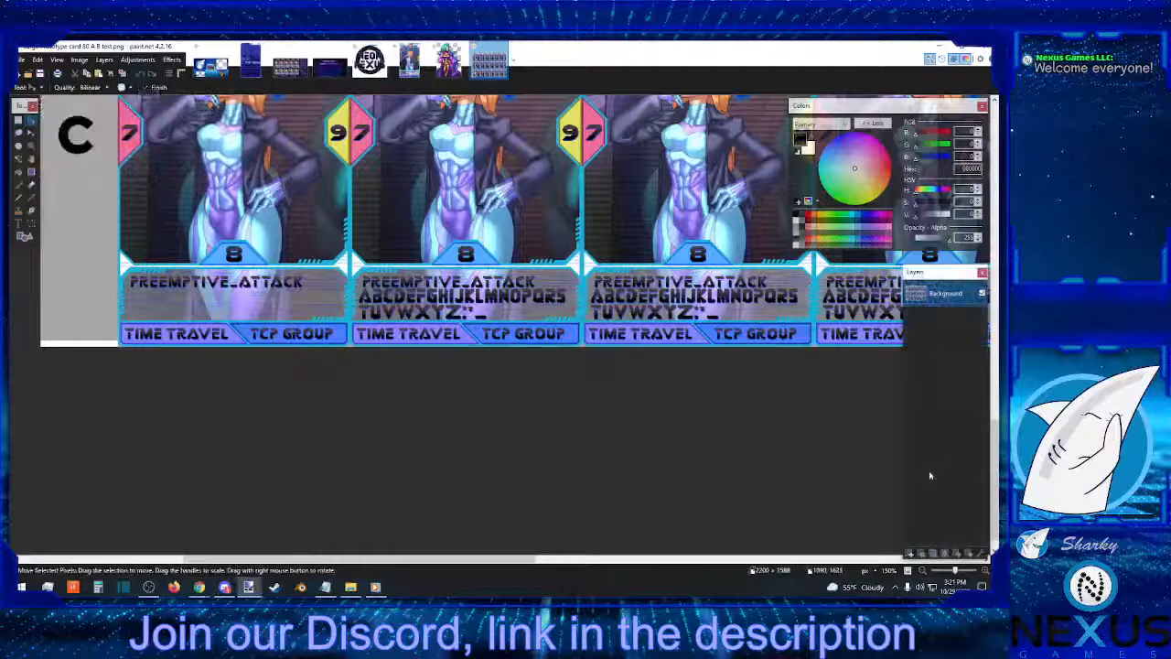
# Add a new layer to the comparison sheet and paste the copied text over row C's first card
pyautogui.click(909, 554)
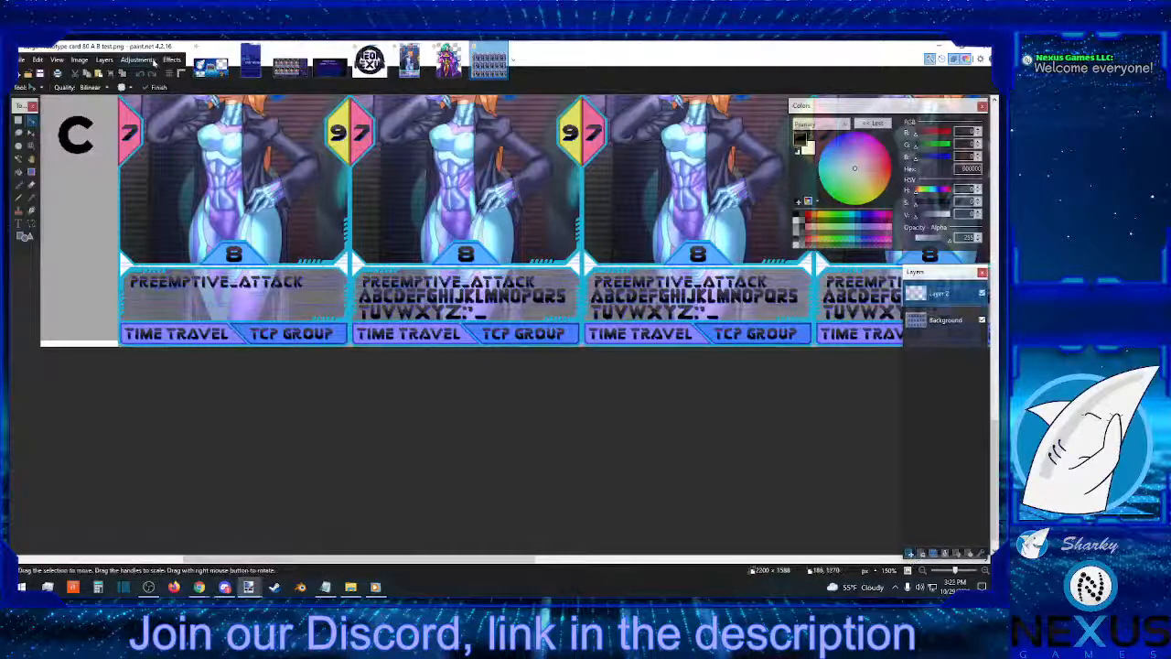
pyautogui.click(97, 73)
pyautogui.moveTo(293, 182); pyautogui.dragTo(375, 355)
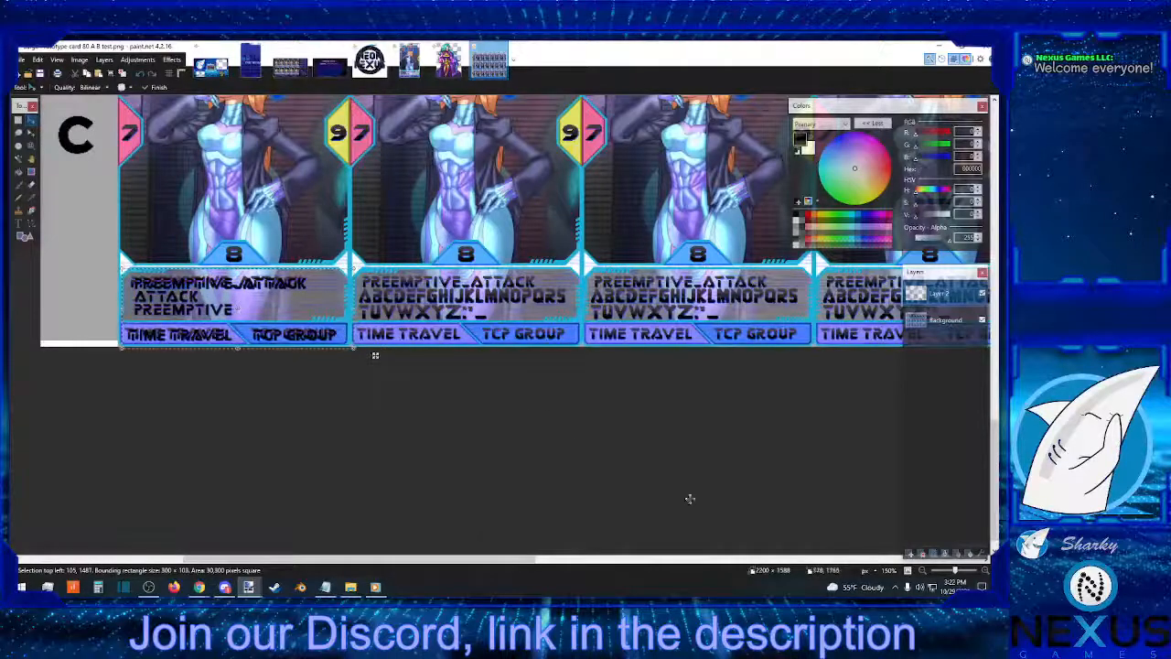
# Align the pasted text with the lettering on row C's first card at 100, 1485 px and merge its layer down into the background
pyautogui.hotkey('ctrl', '+')
pyautogui.hotkey('ctrl', '+')
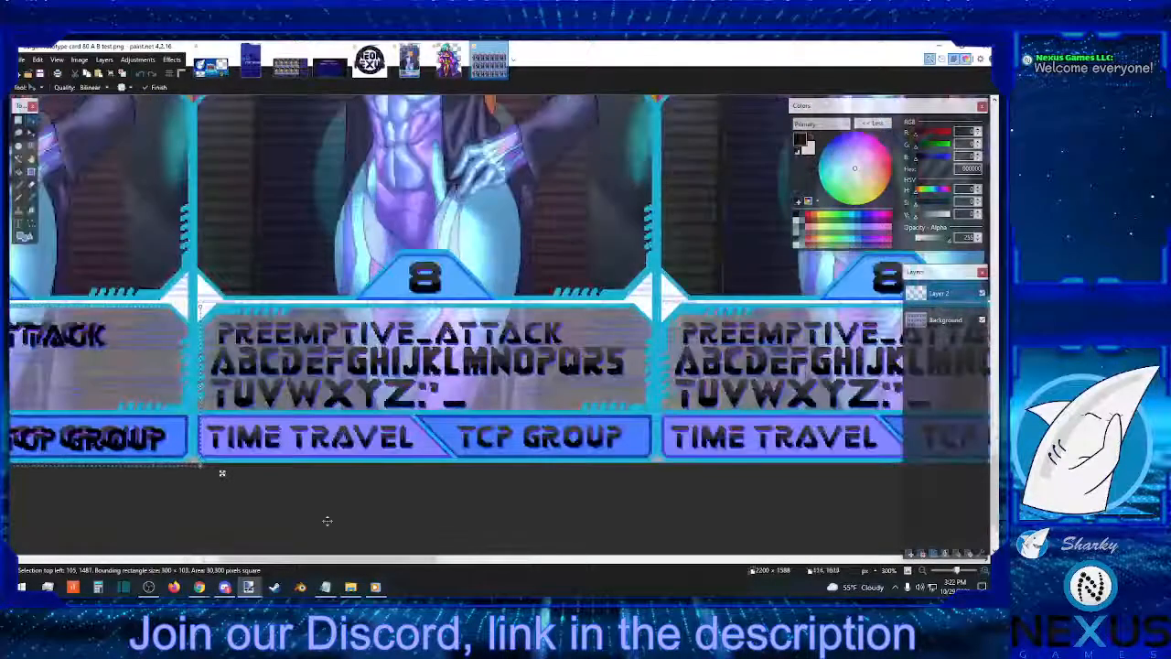
pyautogui.click(493, 561)
pyautogui.moveTo(479, 562); pyautogui.dragTo(58, 562)
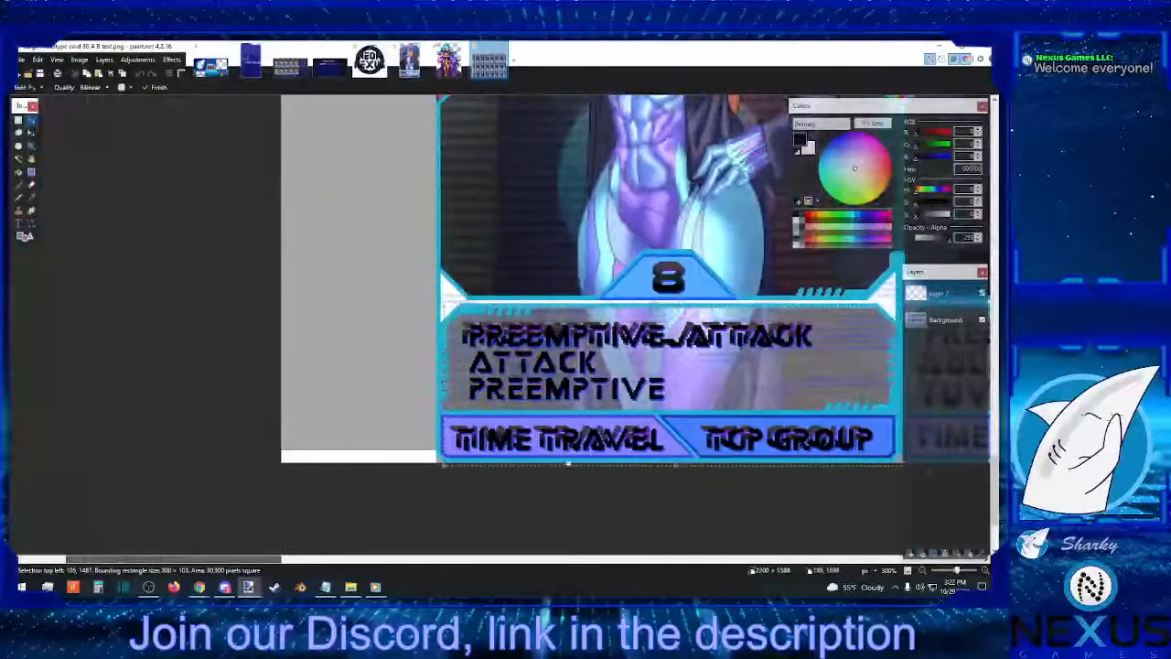
pyautogui.press('Left')
pyautogui.press('Left')
pyautogui.press('Up')
pyautogui.press('Up')
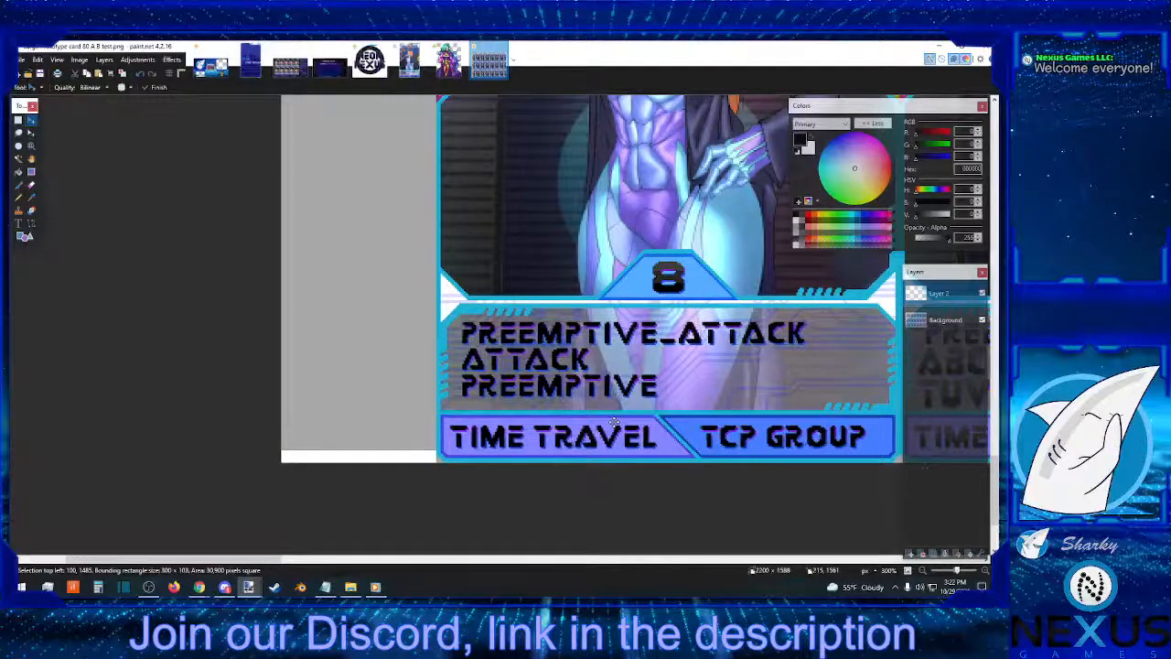
pyautogui.click(19, 120)
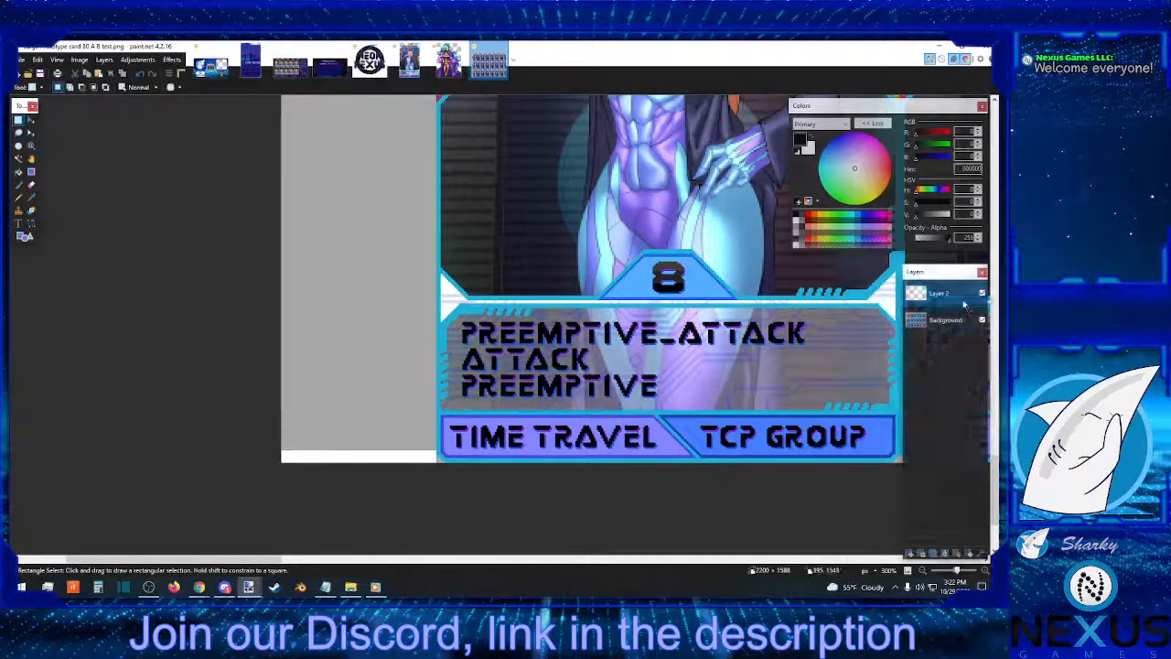
pyautogui.click(948, 555)
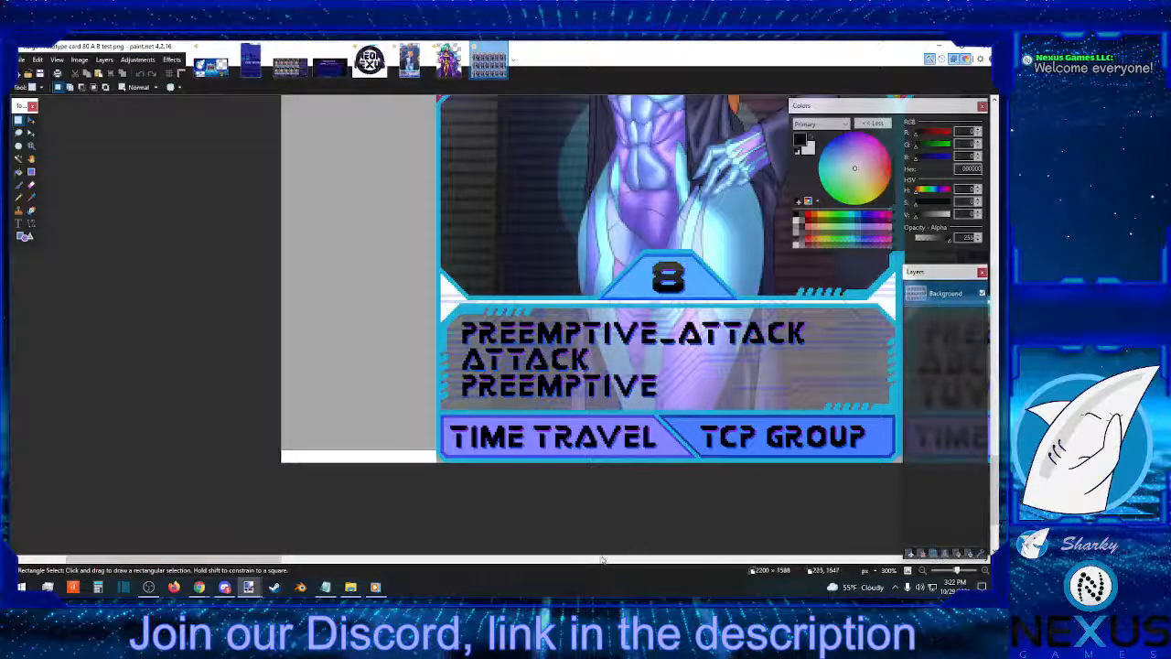
# In the card prototype image, hide the White 94 layer and show the White 100 layer
pyautogui.click(689, 560)
pyautogui.moveTo(689, 560); pyautogui.dragTo(382, 502)
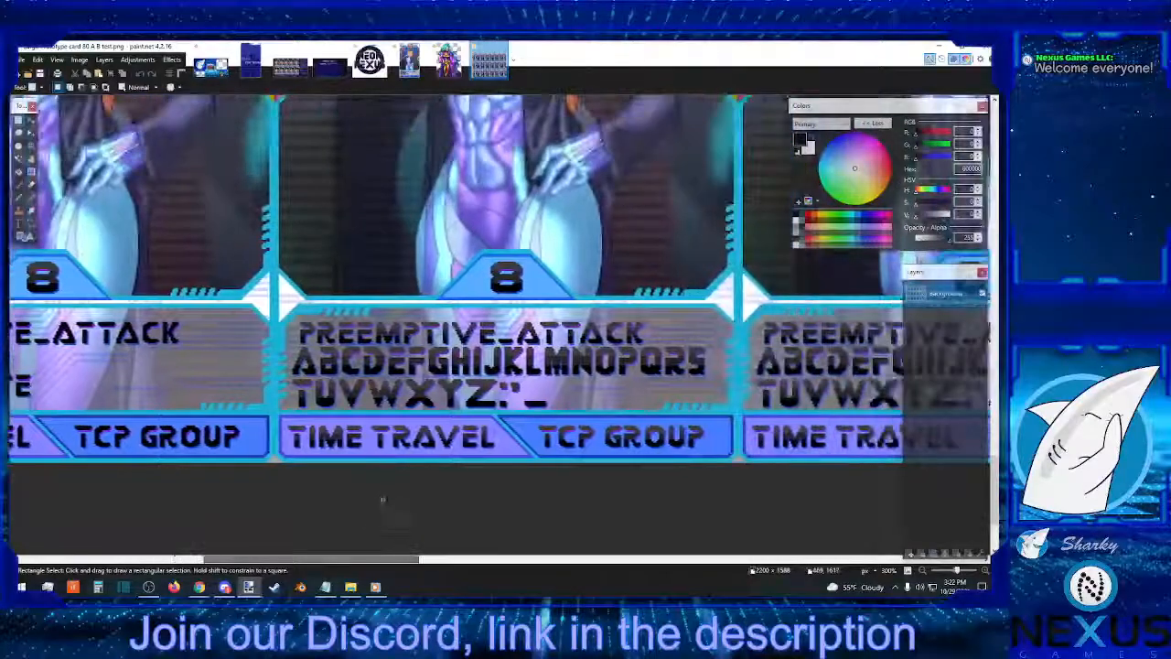
pyautogui.scroll(6, 395, 465)
pyautogui.scroll(5, 394, 466)
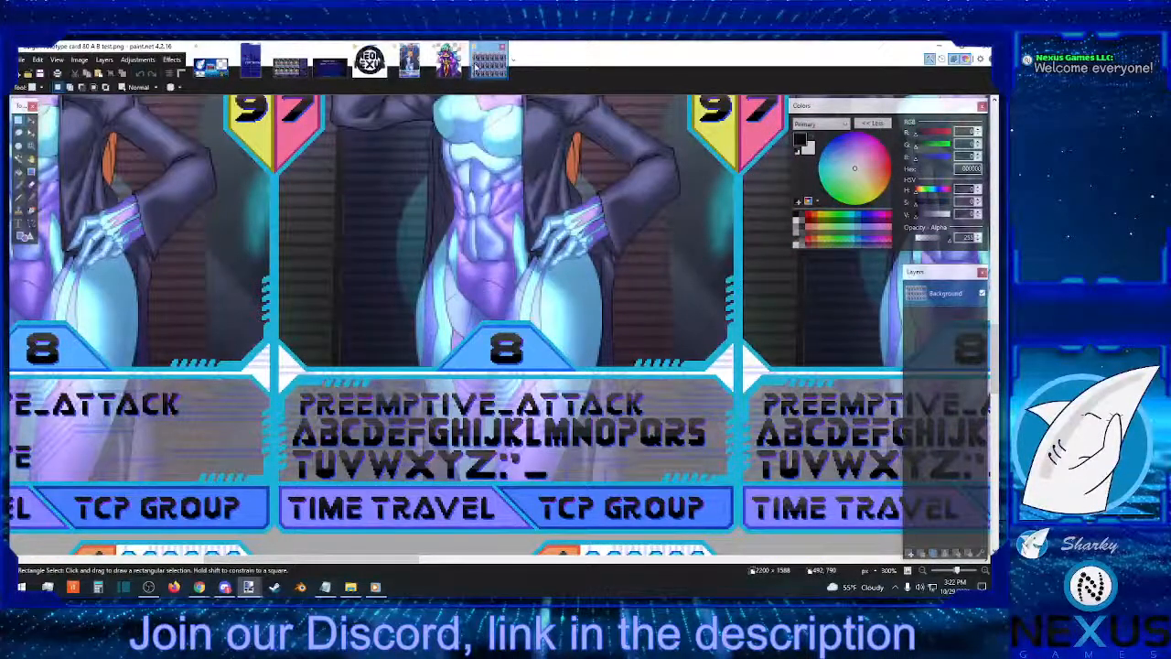
pyautogui.click(411, 62)
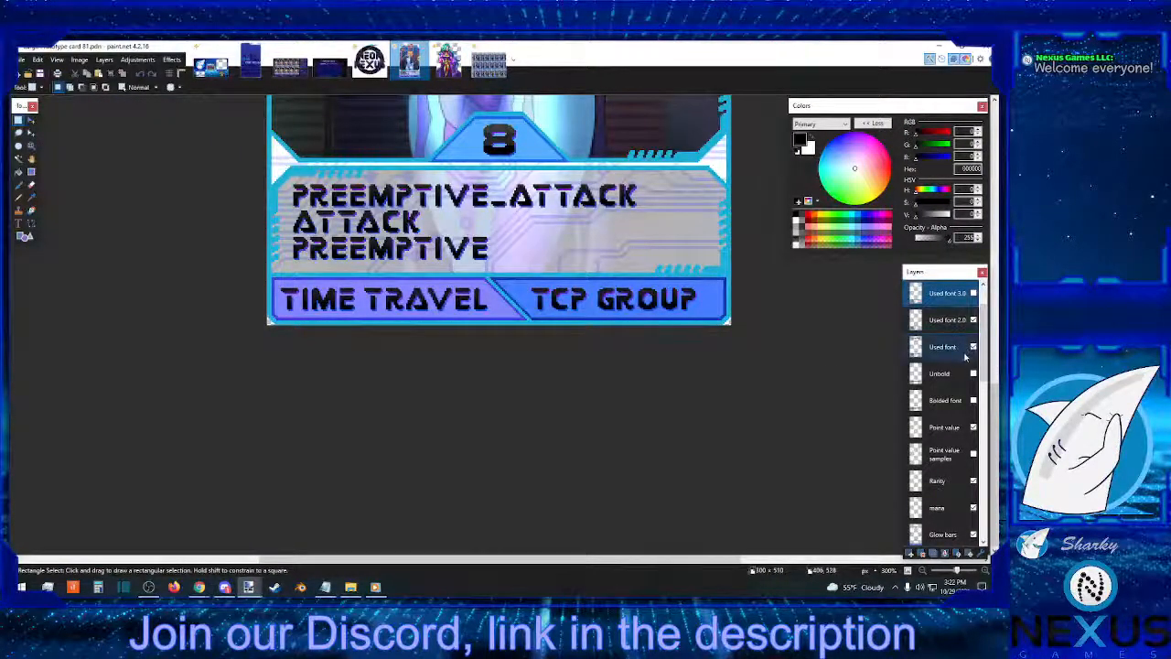
pyautogui.scroll(-1, 965, 348)
pyautogui.click(963, 353)
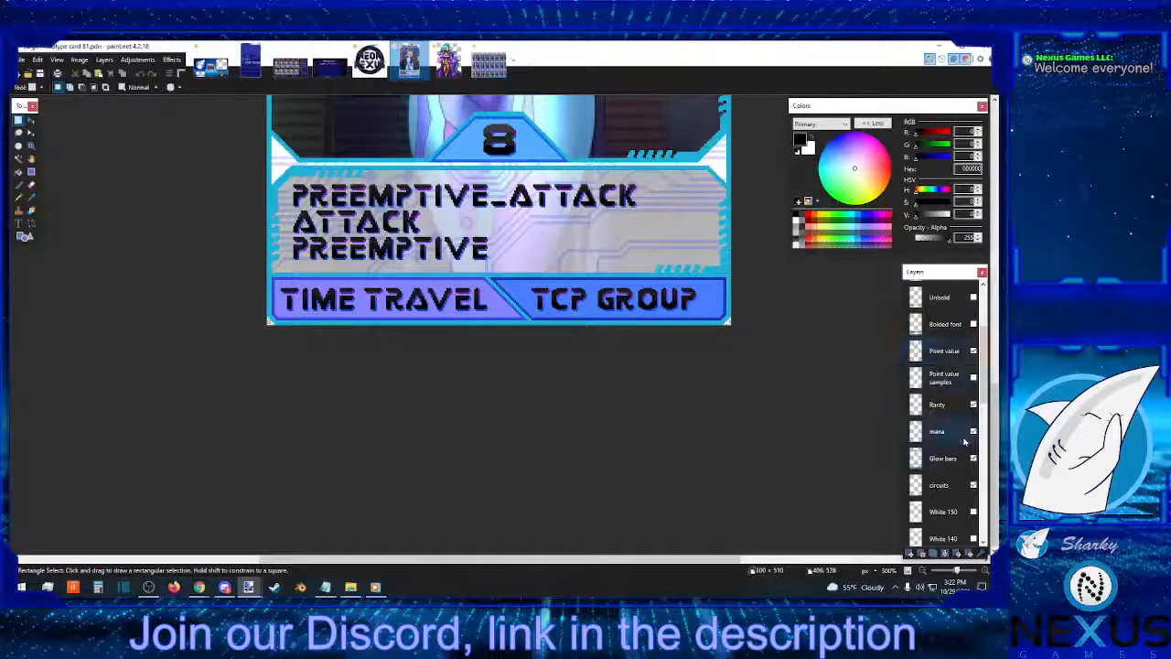
pyautogui.scroll(-3, 963, 439)
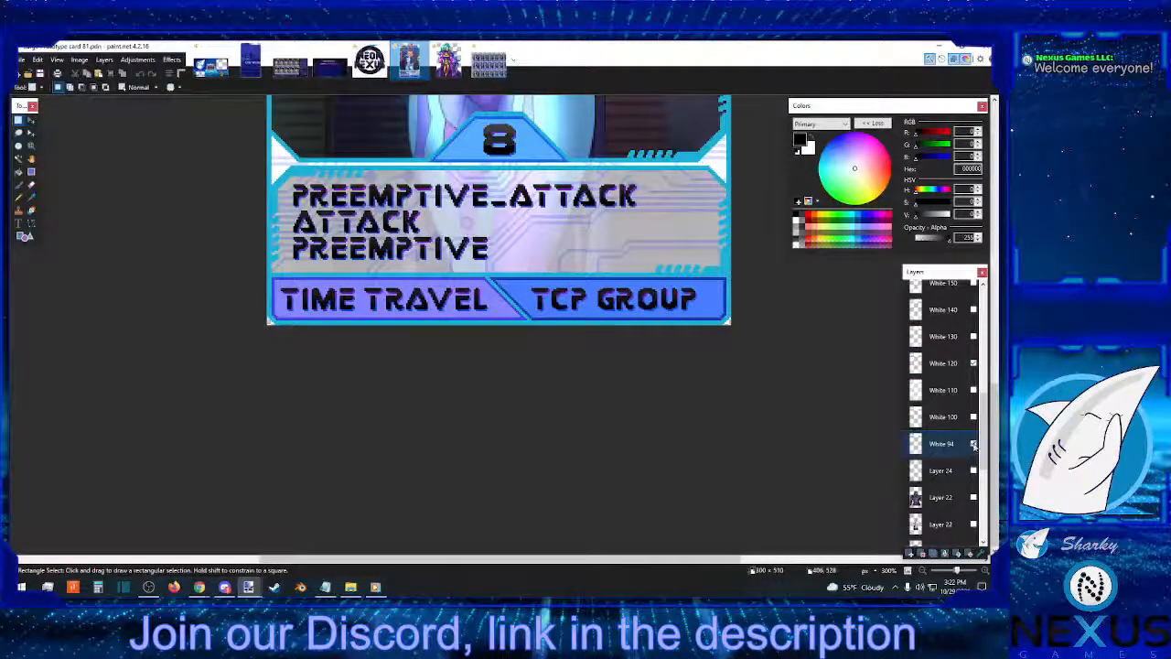
pyautogui.click(973, 444)
pyautogui.click(974, 418)
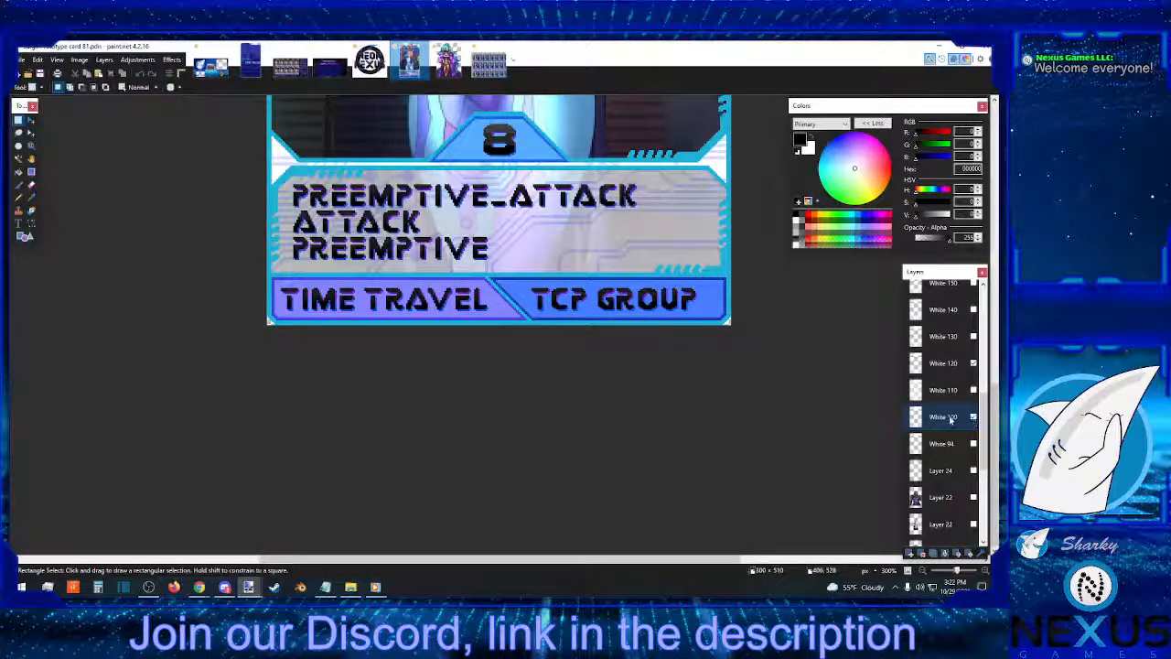
pyautogui.scroll(10, 952, 419)
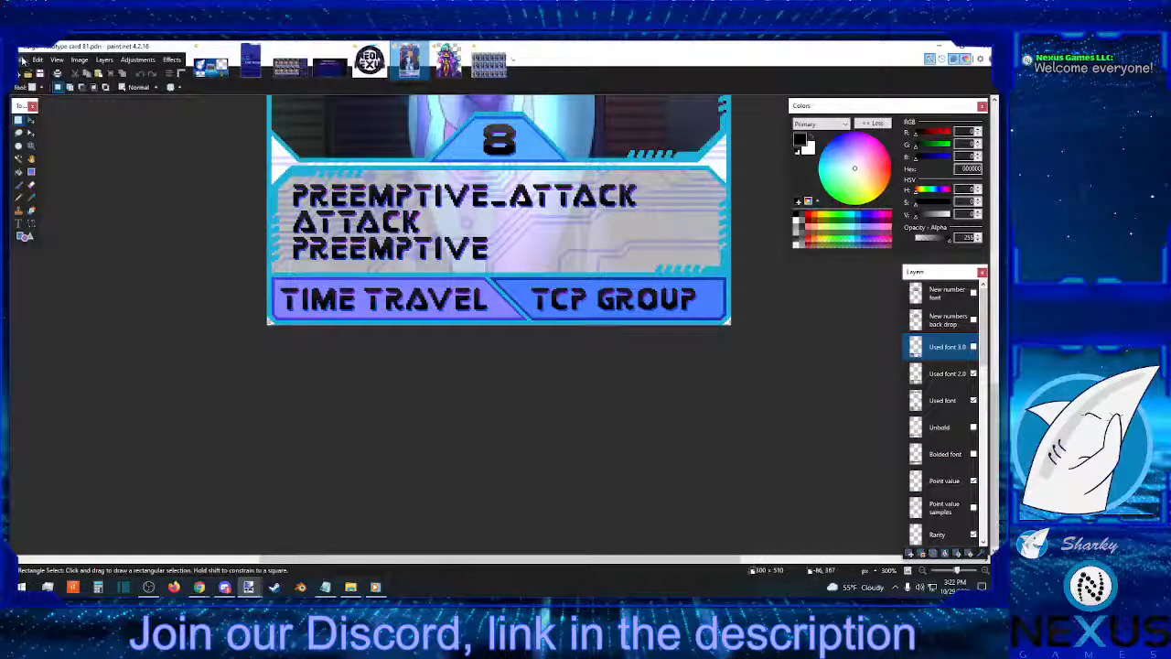
# Save the card prototype as a flattened PNG named "Large Prototype card 81 demo"
pyautogui.click(23, 60)
pyautogui.click(40, 140)
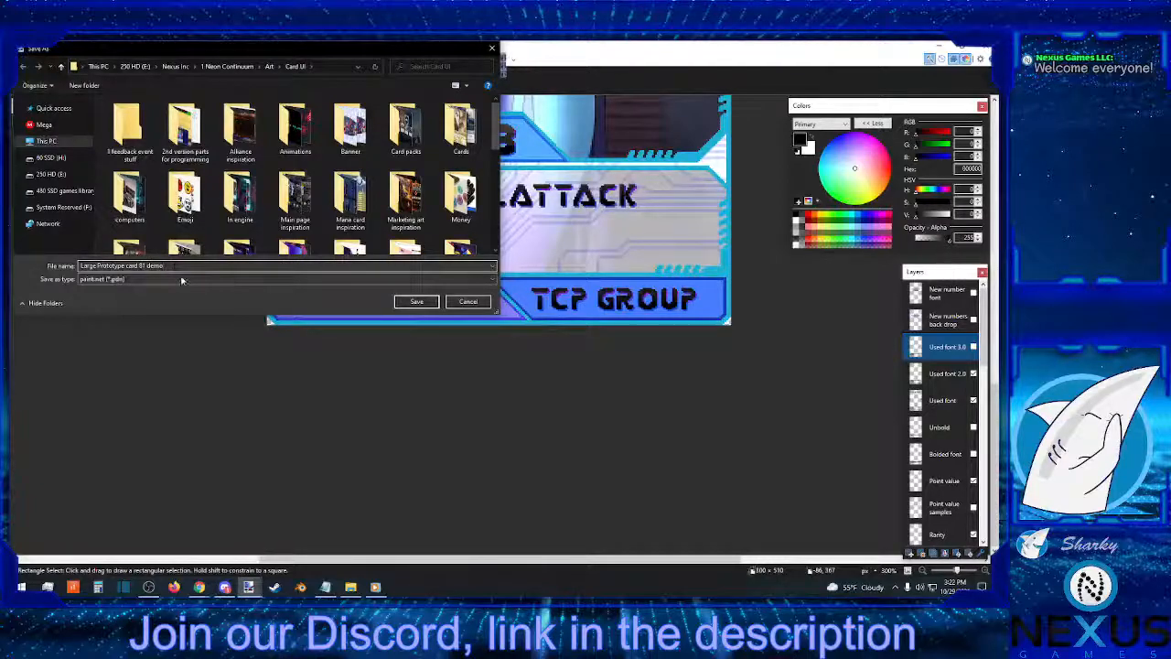
pyautogui.click(181, 279)
pyautogui.click(239, 317)
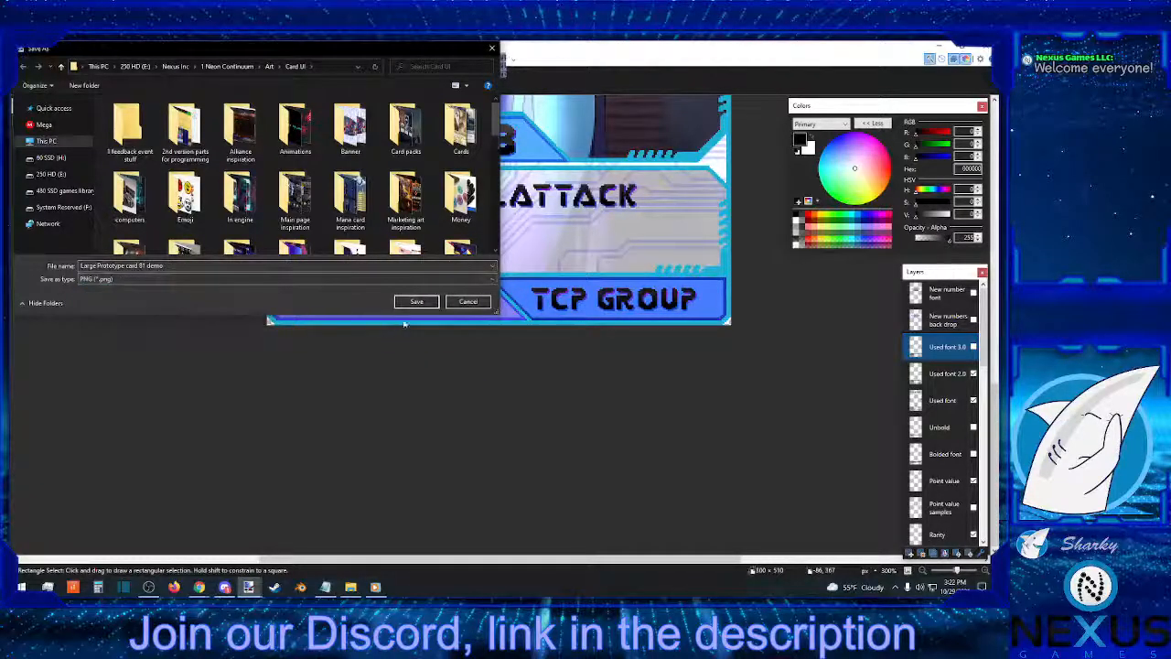
pyautogui.click(417, 302)
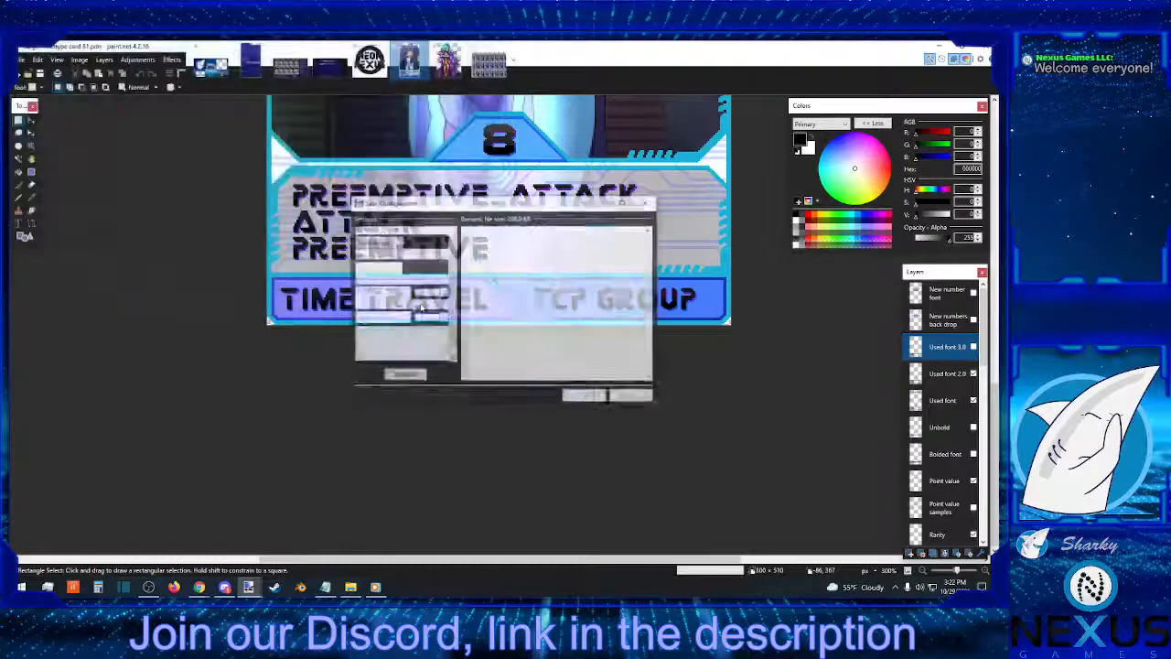
pyautogui.click(602, 398)
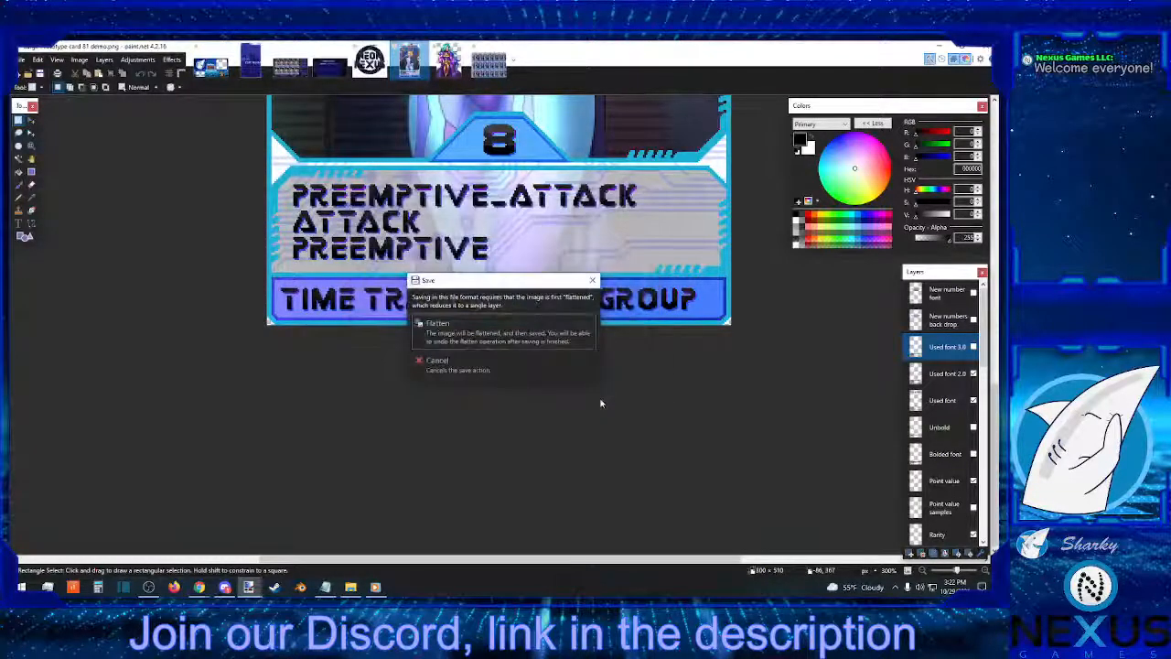
pyautogui.click(538, 334)
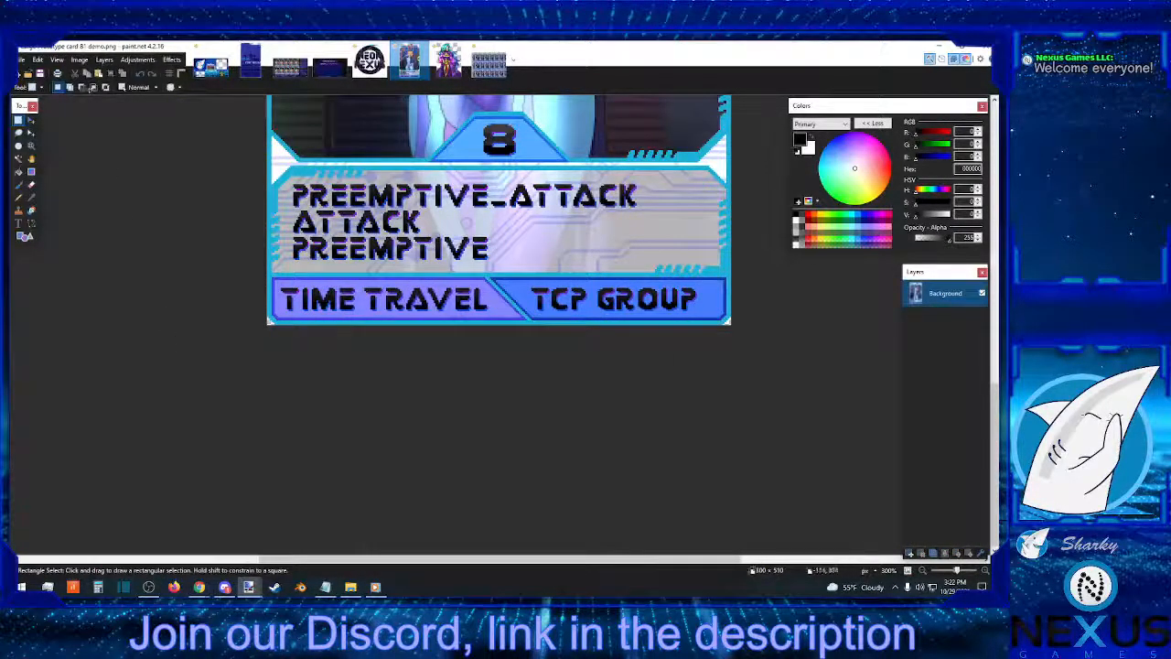
# Copy the entire flattened card image and paste it into the comparison sheet near row B's second card
pyautogui.click(57, 60)
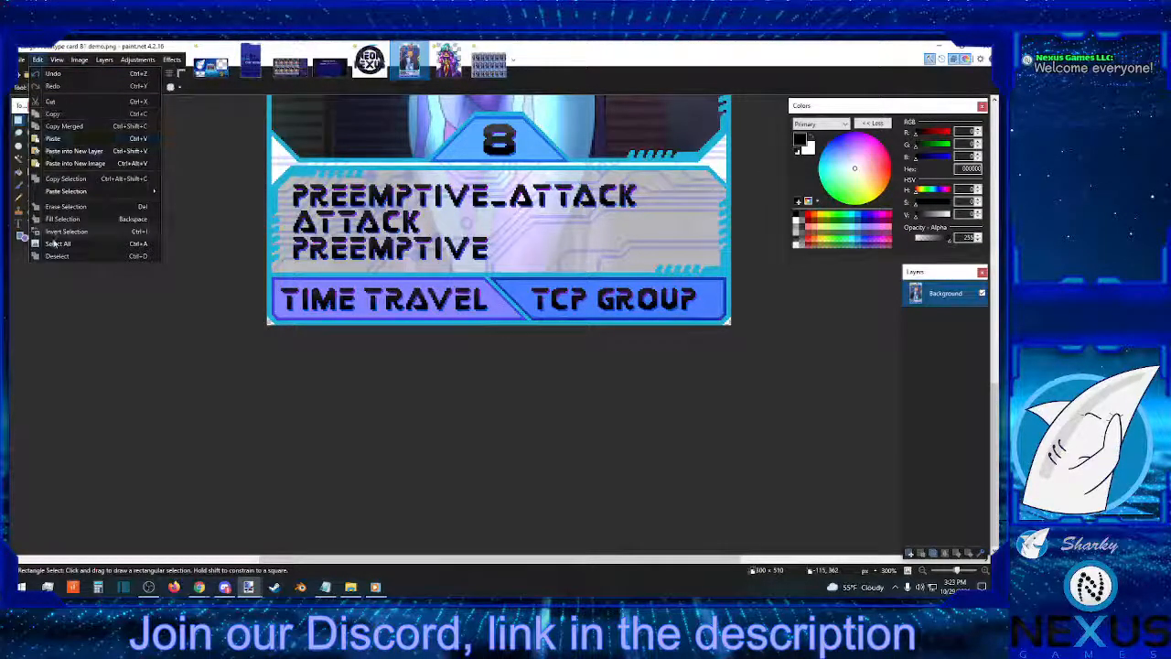
pyautogui.click(57, 244)
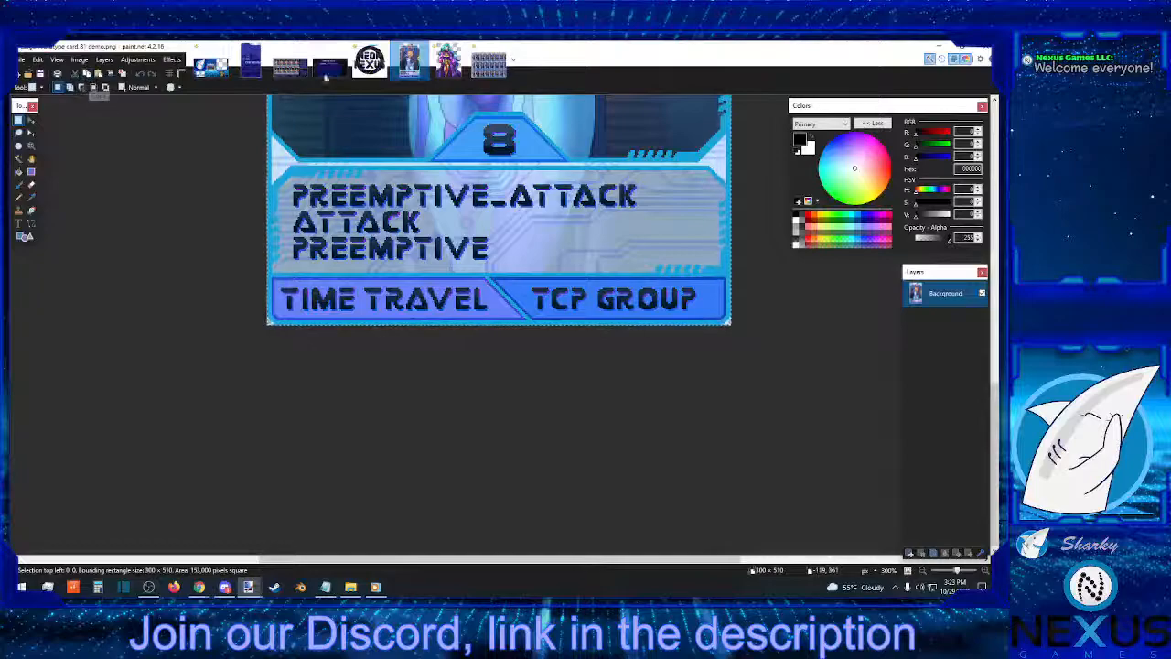
pyautogui.click(489, 60)
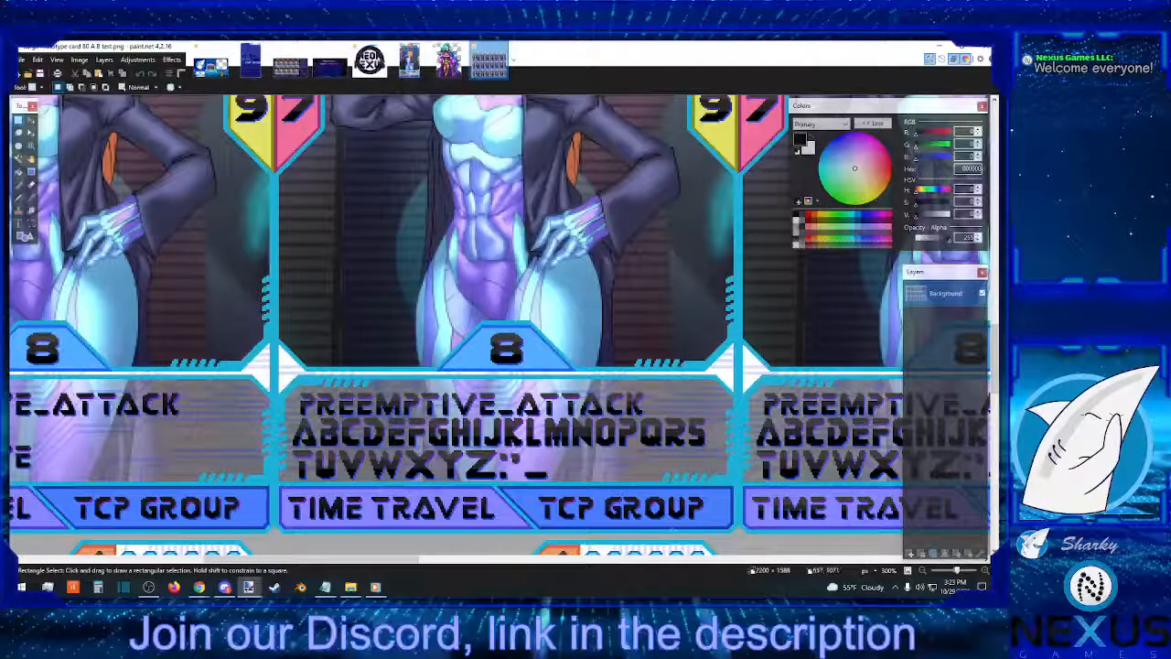
pyautogui.click(675, 560)
pyautogui.click(666, 560)
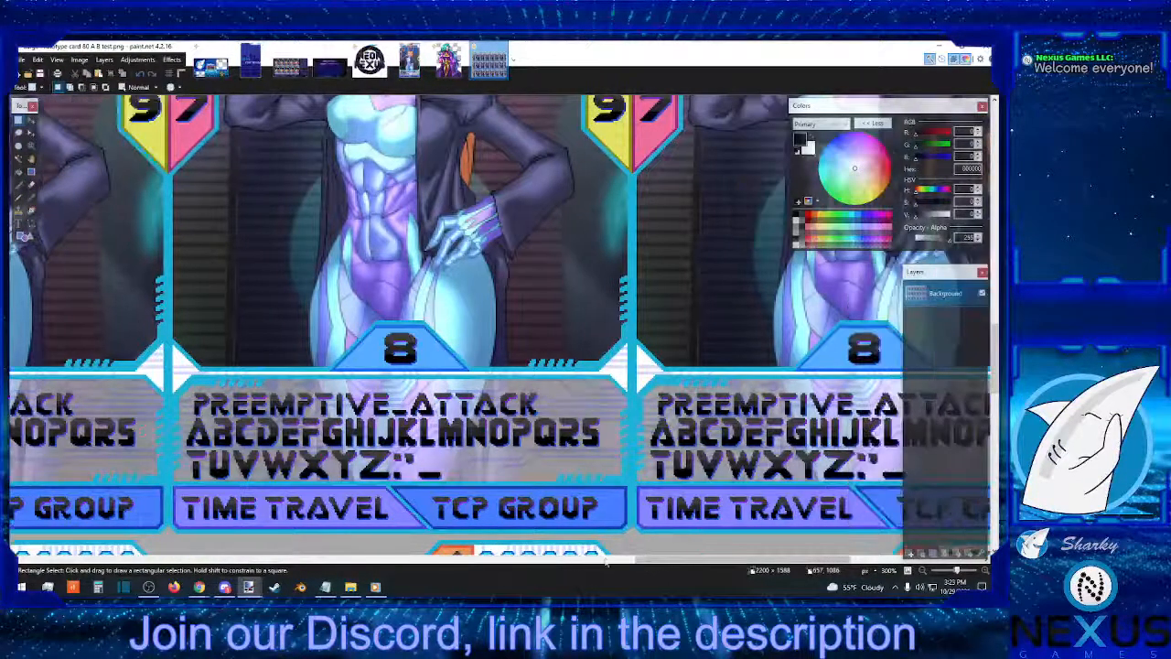
pyautogui.click(606, 560)
pyautogui.moveTo(539, 560); pyautogui.dragTo(333, 538)
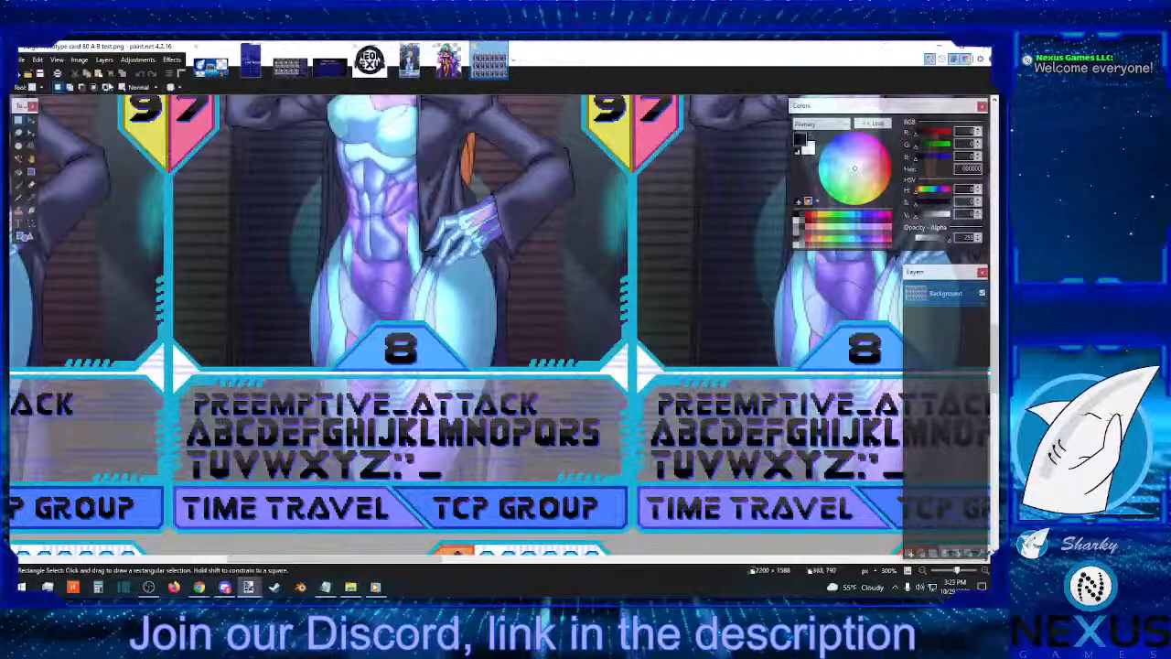
pyautogui.click(98, 74)
pyautogui.moveTo(241, 366); pyautogui.dragTo(421, 201)
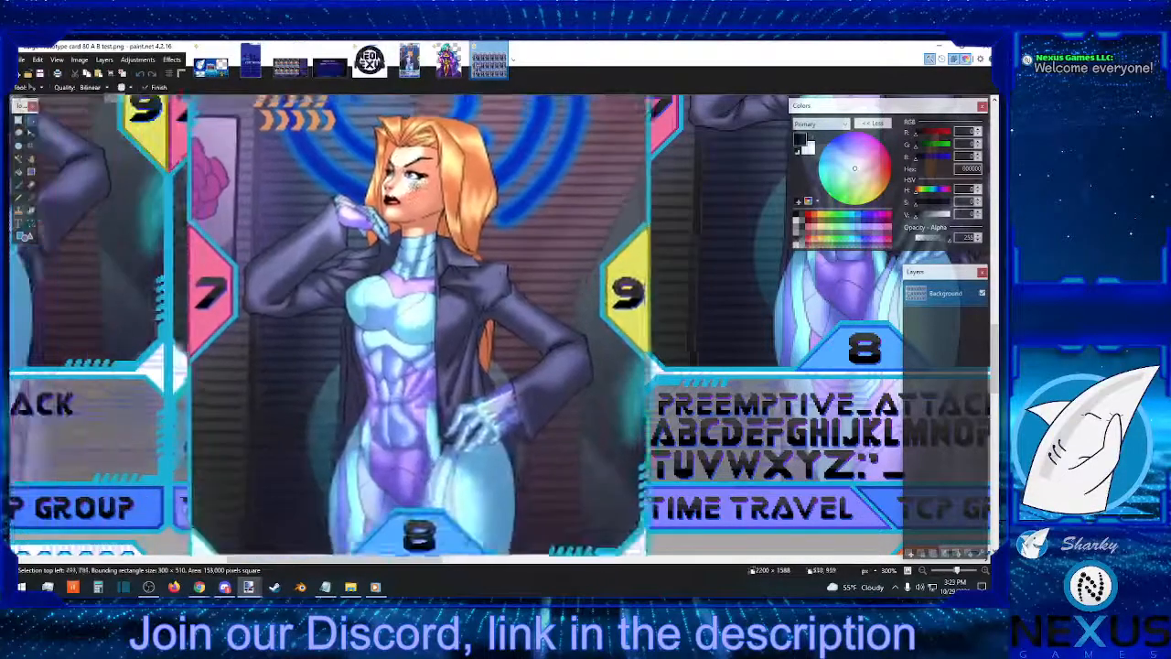
# Position the pasted card exactly over row B's second card at 400, 564 px and deselect it
pyautogui.moveTo(401, 367); pyautogui.dragTo(391, 262)
pyautogui.scroll(5, 393, 281)
pyautogui.scroll(-4, 389, 262)
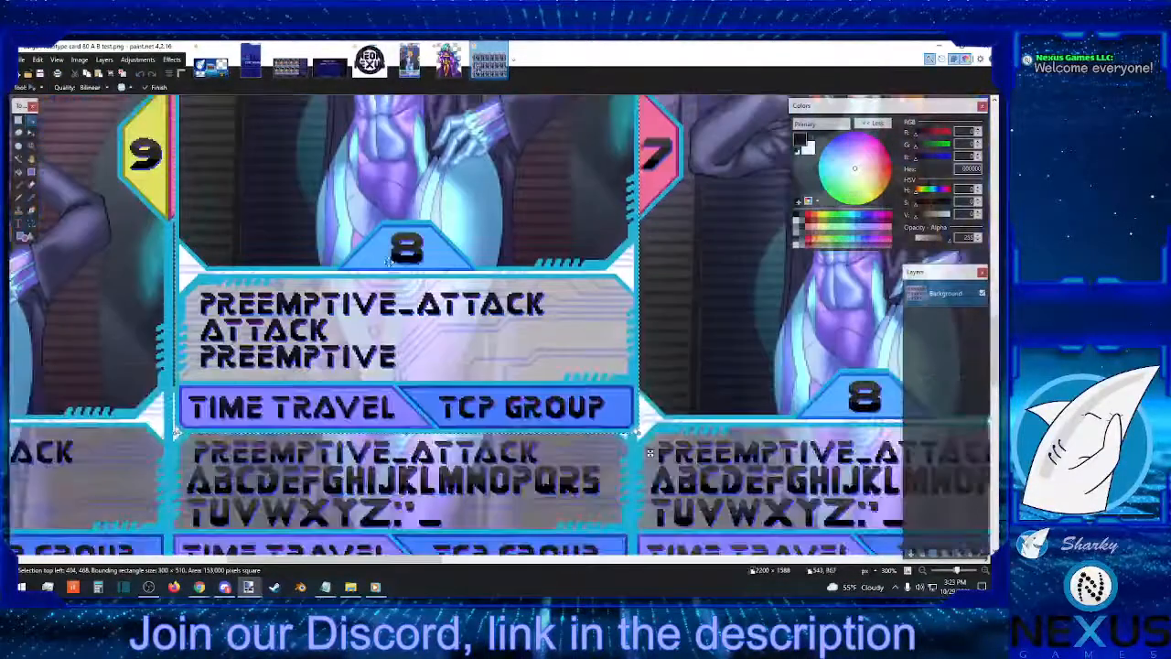
pyautogui.scroll(-4, 389, 263)
pyautogui.moveTo(431, 136); pyautogui.dragTo(423, 280)
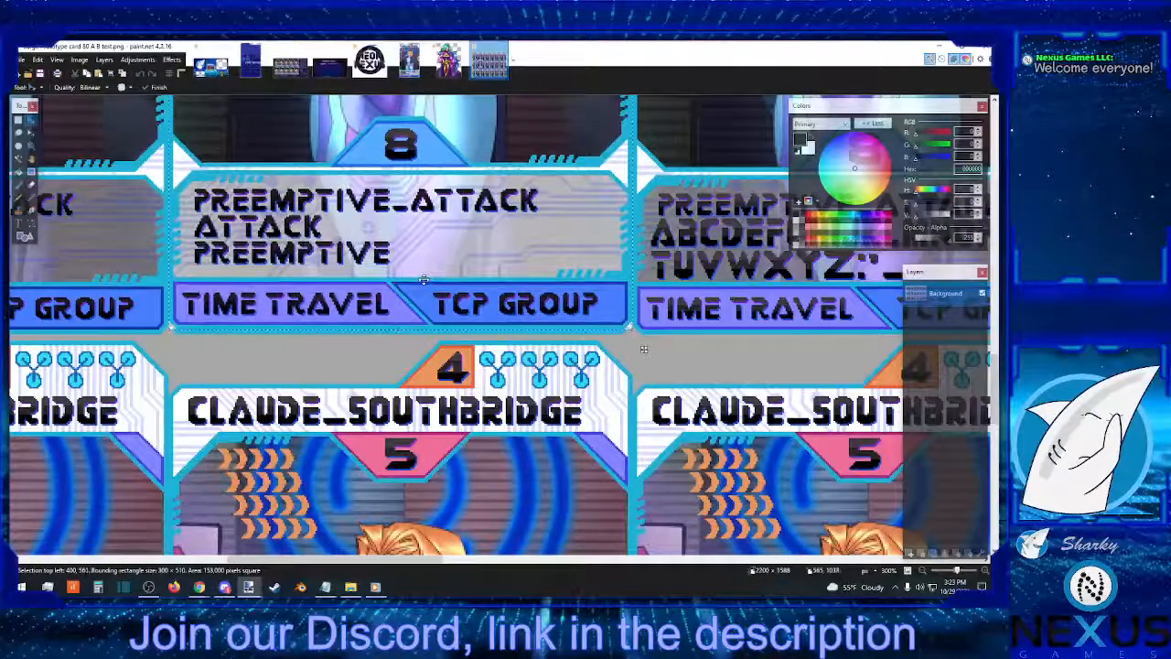
pyautogui.press('Down')
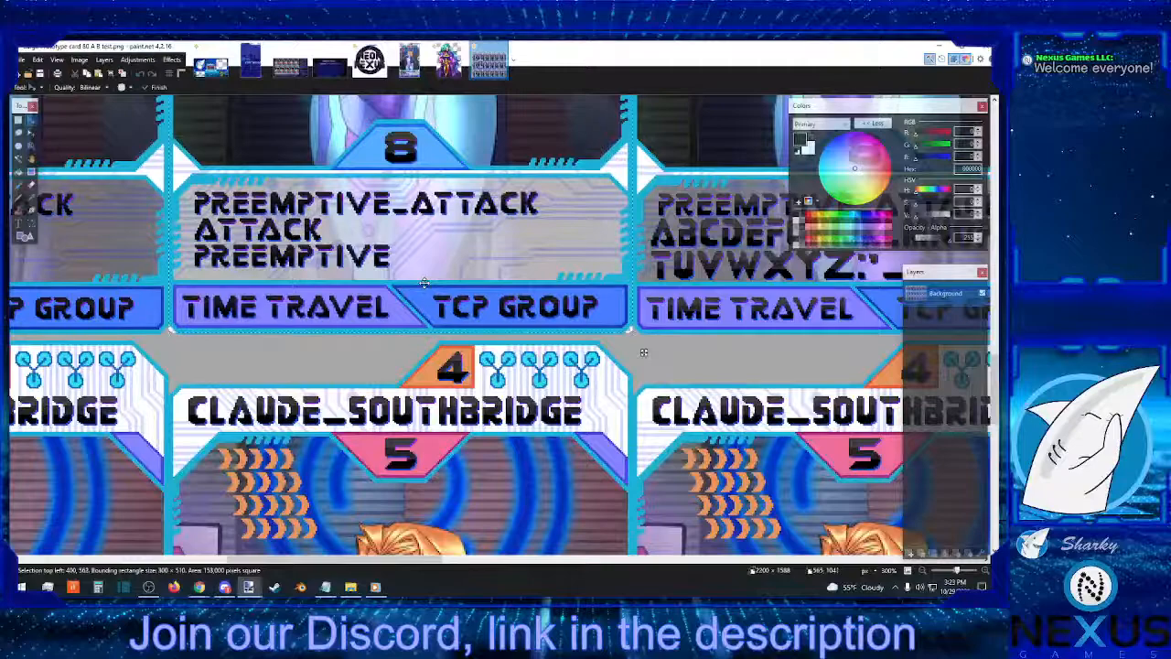
pyautogui.press('Down')
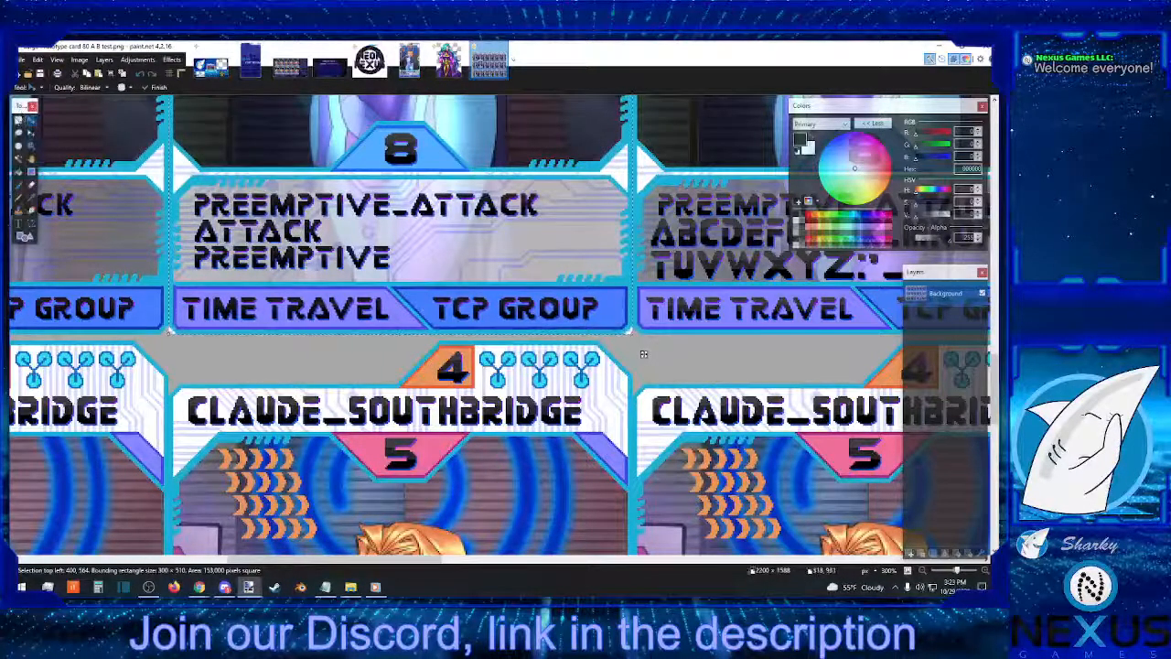
pyautogui.press('s')
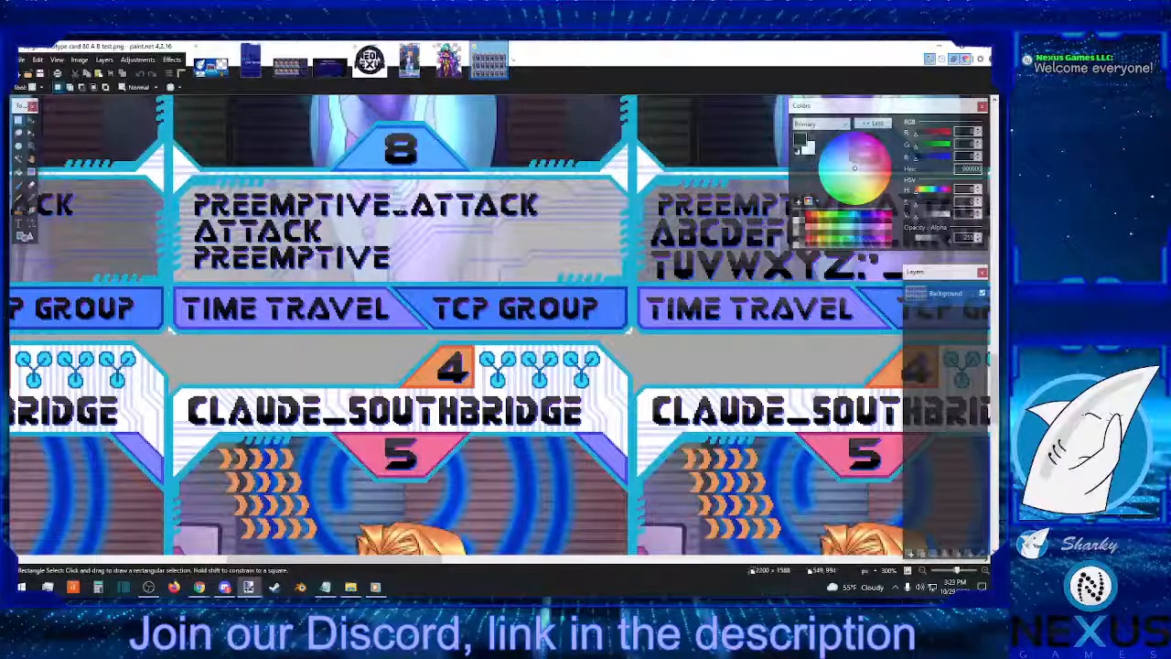
# Undo the flattening of the card prototype image, then hide the Used font 2.0 layer and show the Used font 3.0 layer
pyautogui.click(410, 63)
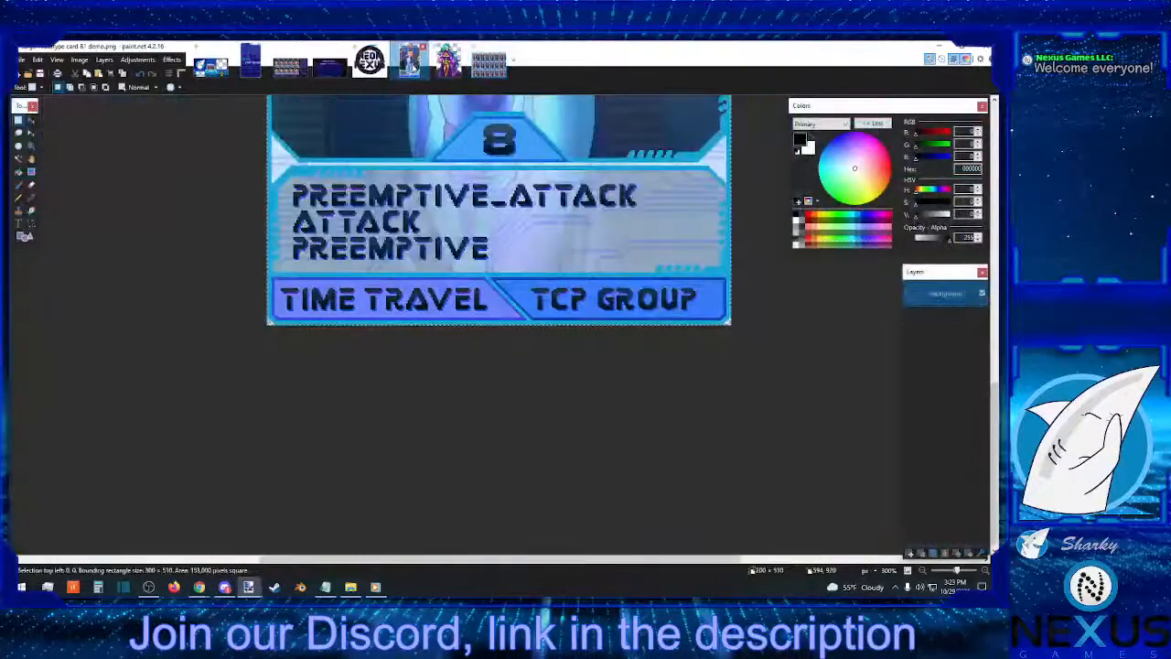
pyautogui.click(140, 75)
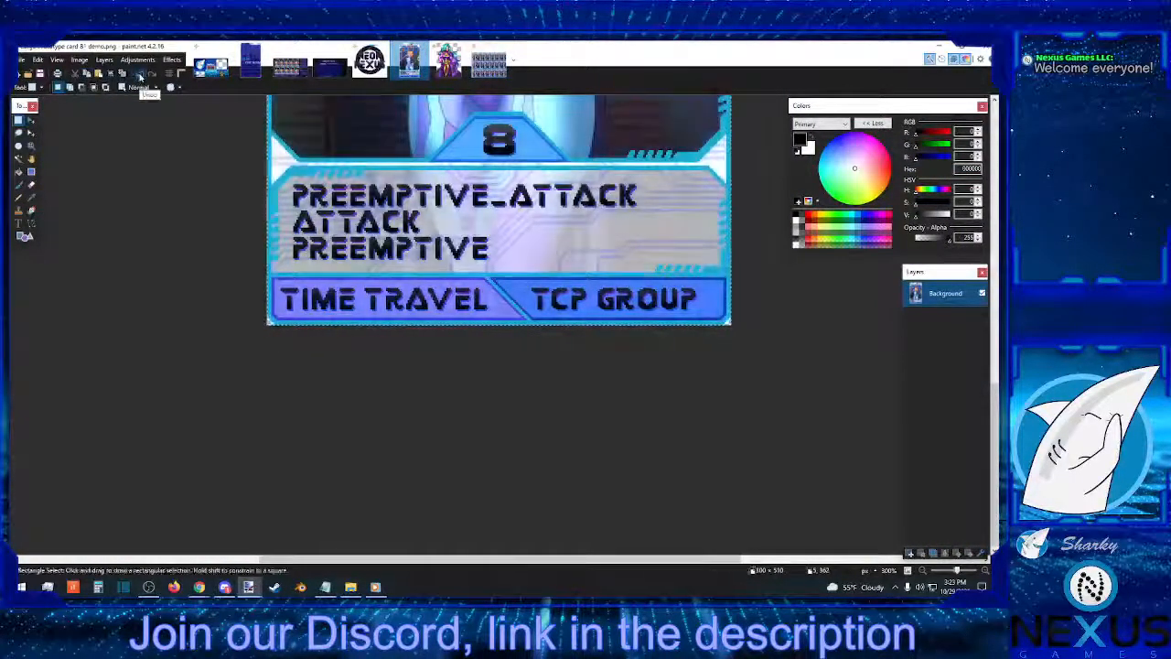
pyautogui.click(140, 75)
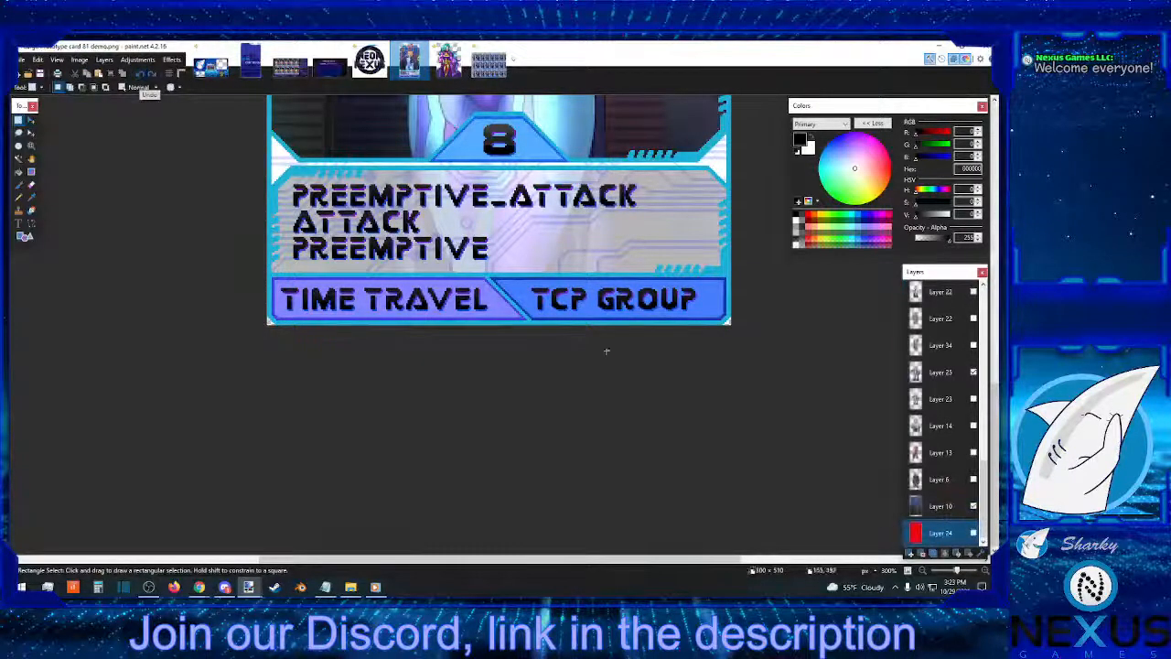
pyautogui.scroll(5, 952, 396)
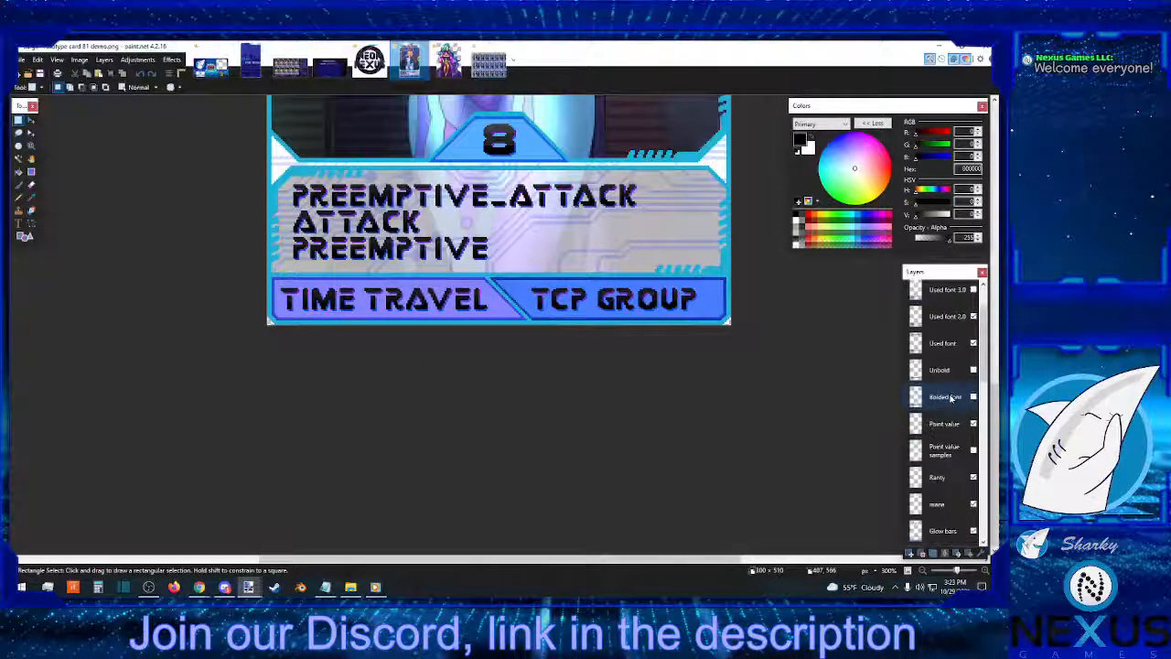
pyautogui.click(973, 374)
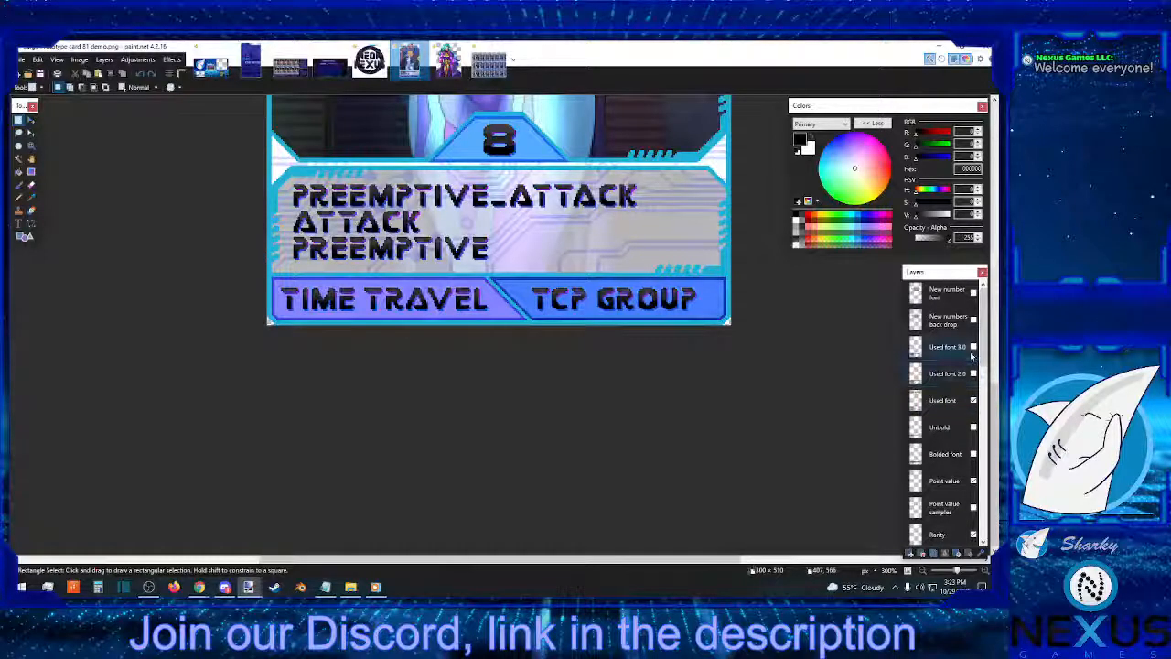
pyautogui.click(973, 346)
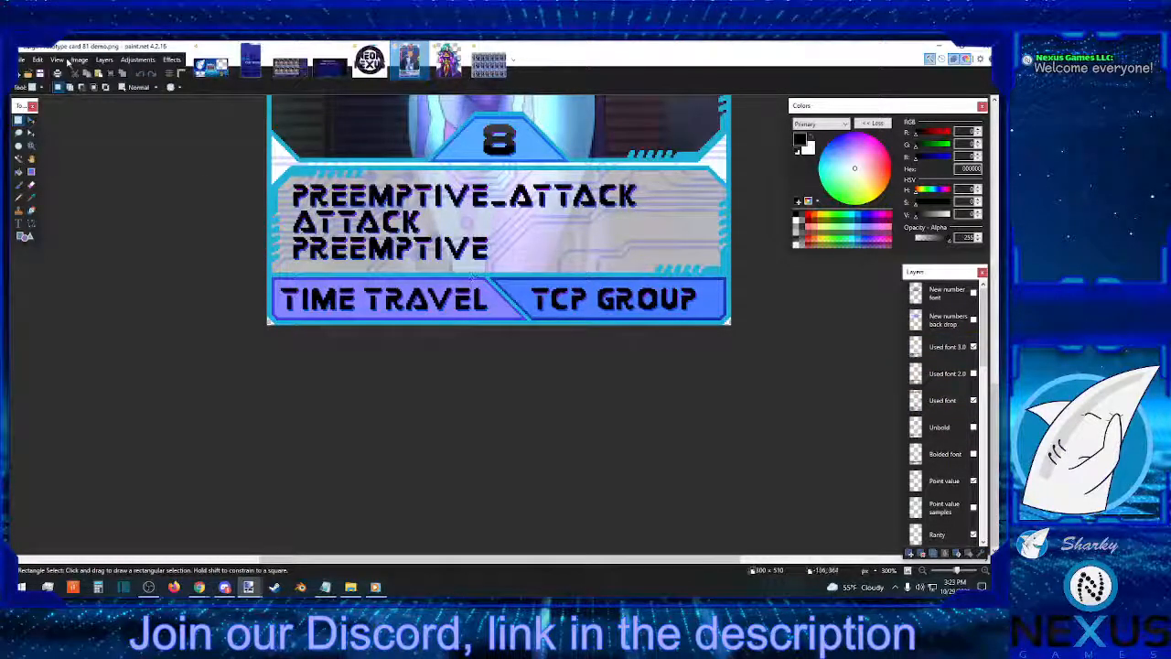
# Save the card prototype as a flattened PNG, replacing the existing "Large Prototype card 81 demo" file
pyautogui.click(20, 60)
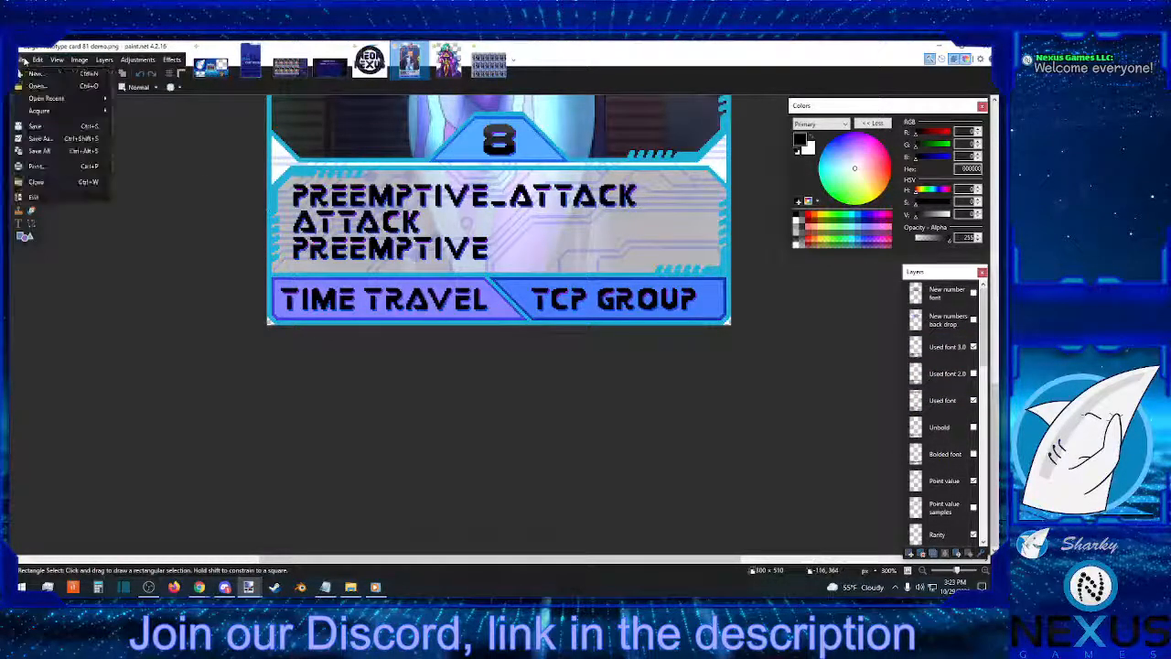
pyautogui.click(37, 138)
pyautogui.click(141, 279)
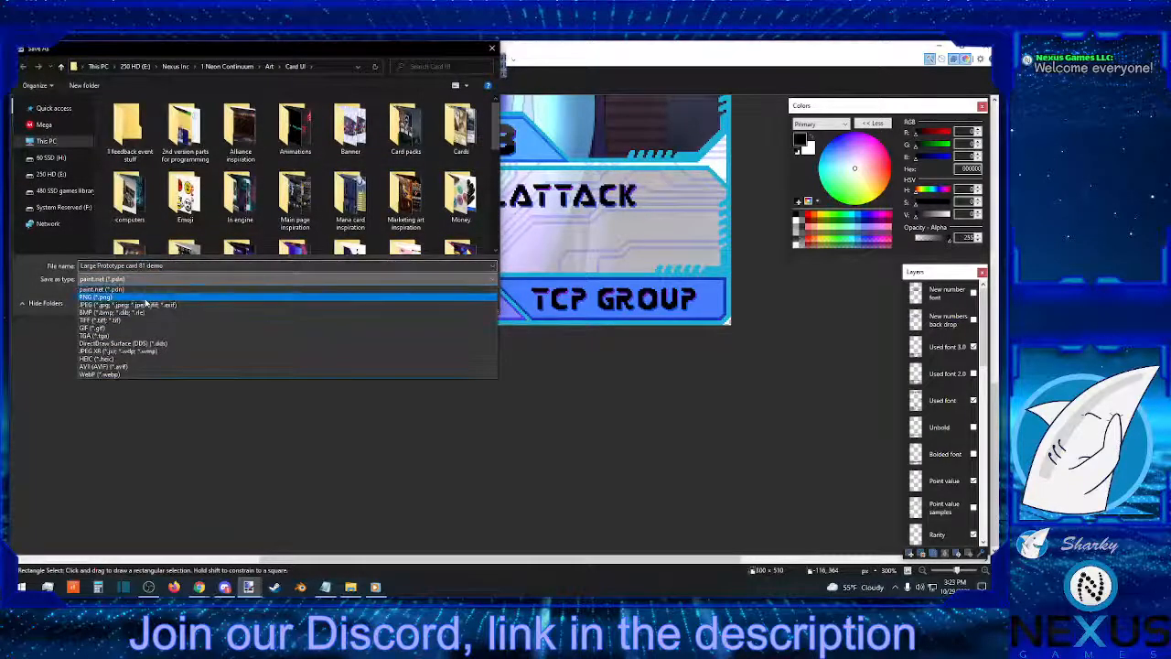
pyautogui.click(143, 298)
pyautogui.click(410, 300)
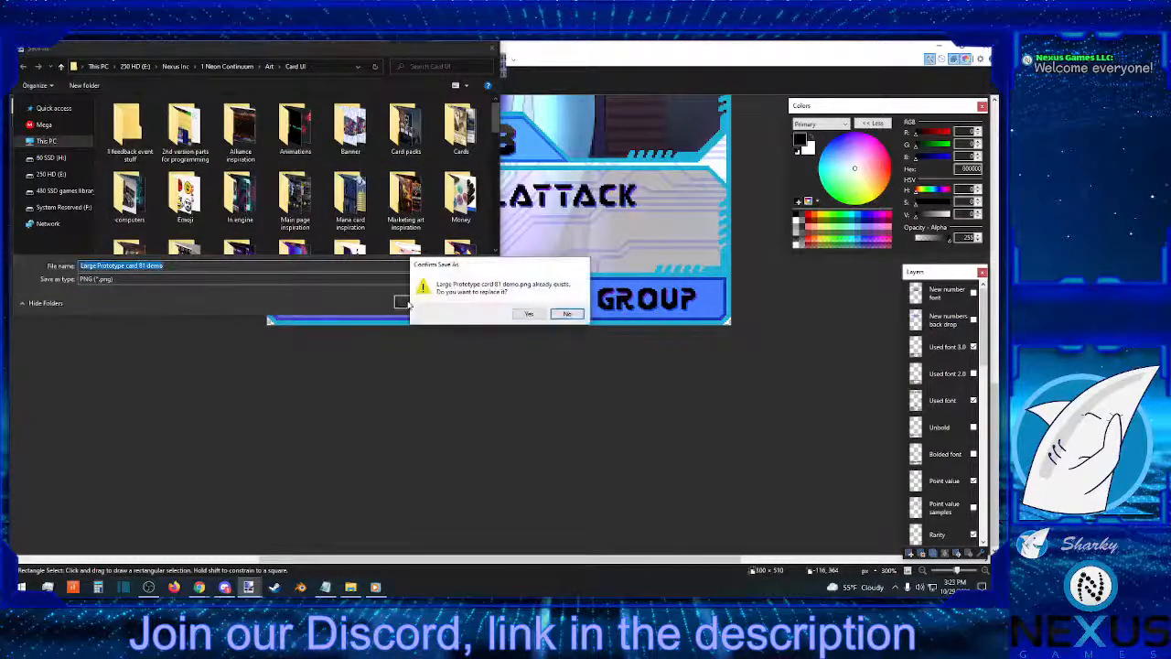
pyautogui.click(531, 315)
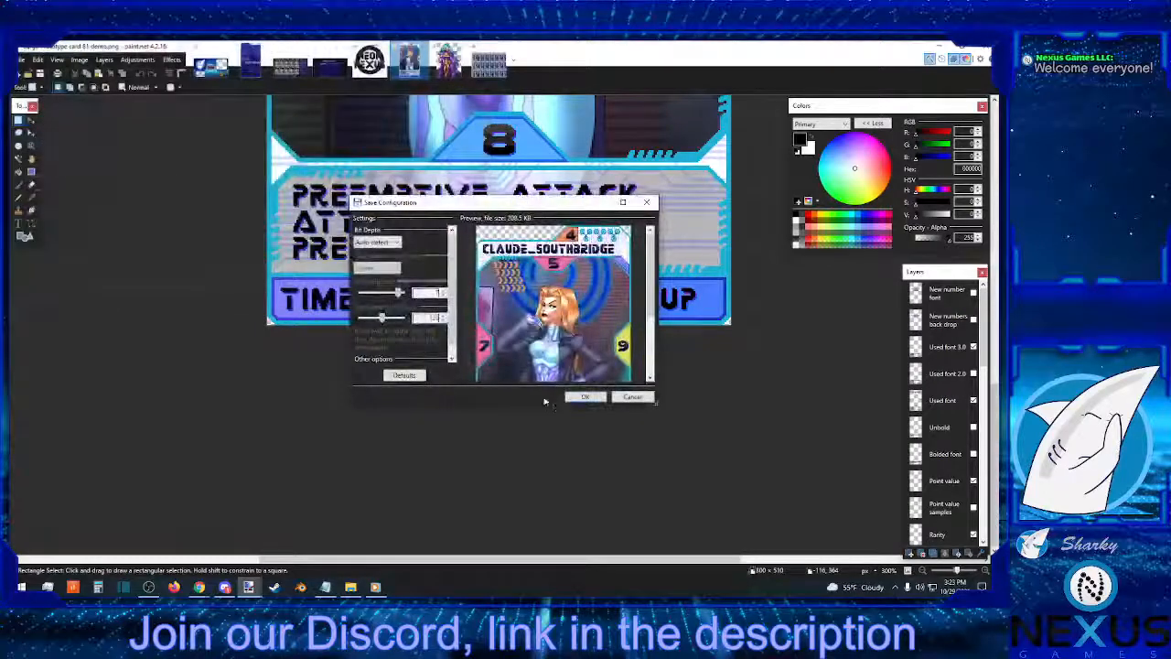
pyautogui.click(584, 398)
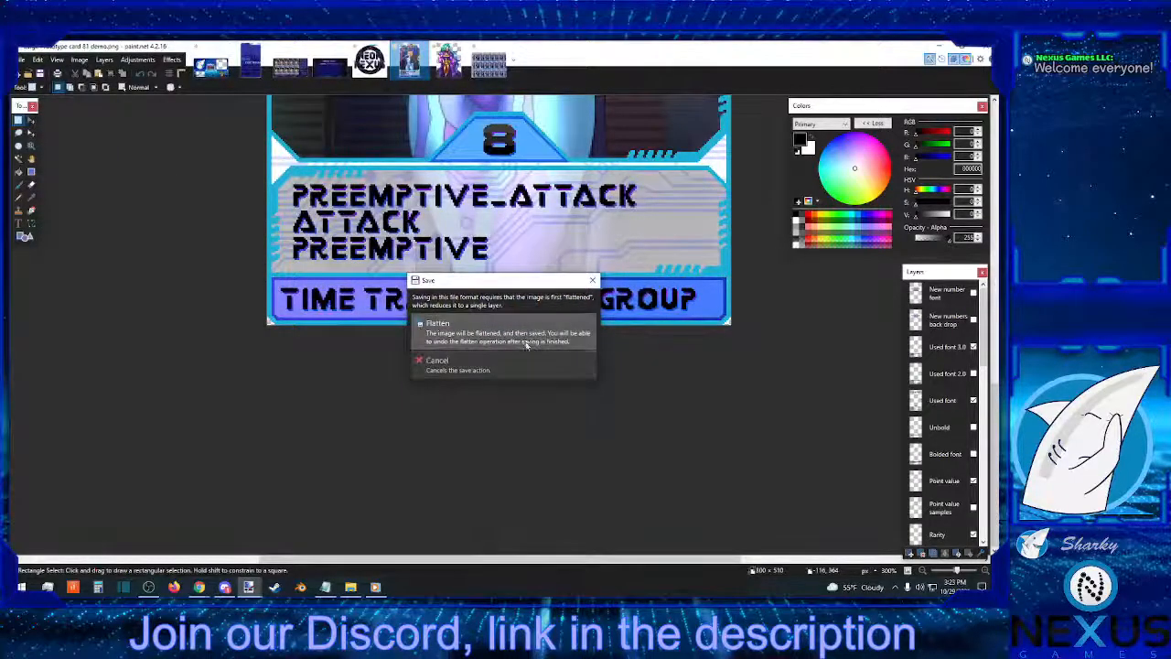
pyautogui.click(494, 333)
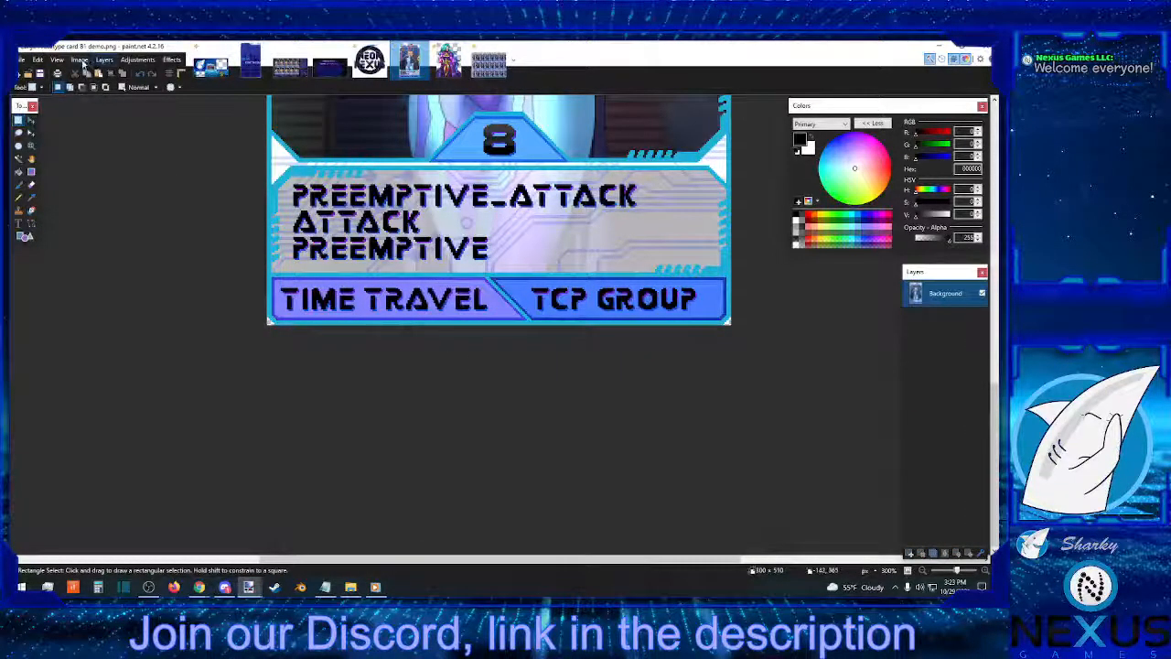
# Copy the entire flattened card image and paste it into the comparison sheet near the bottom row's second card
pyautogui.click(66, 60)
pyautogui.moveTo(40, 60)
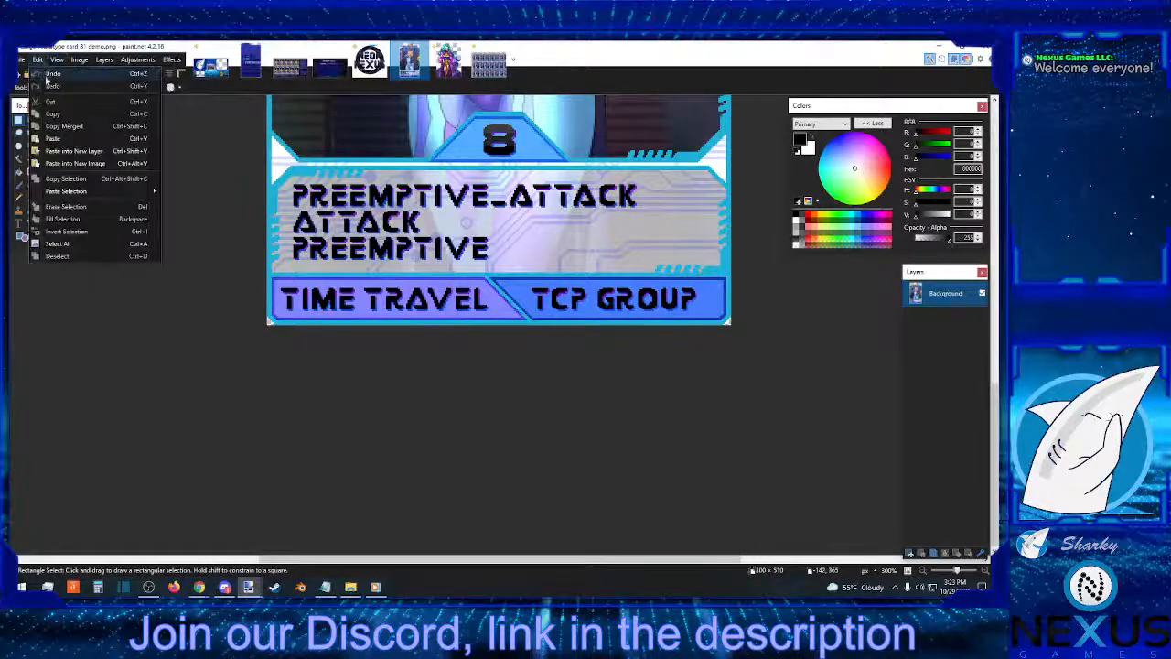
pyautogui.click(66, 232)
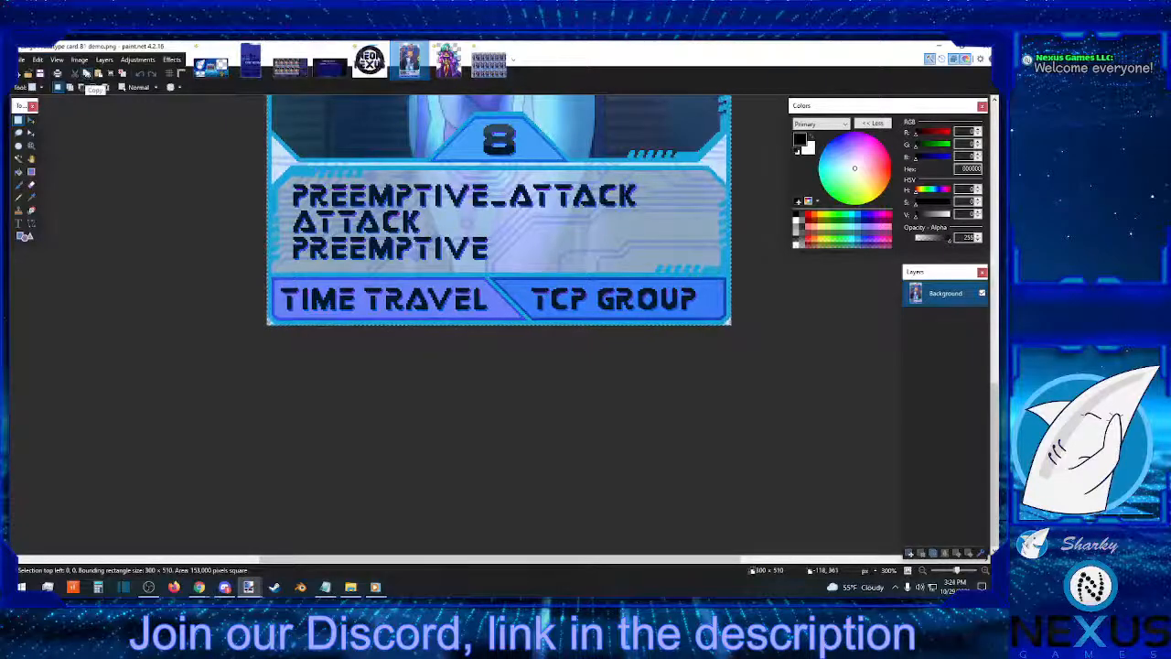
pyautogui.scroll(-10, 457, 320)
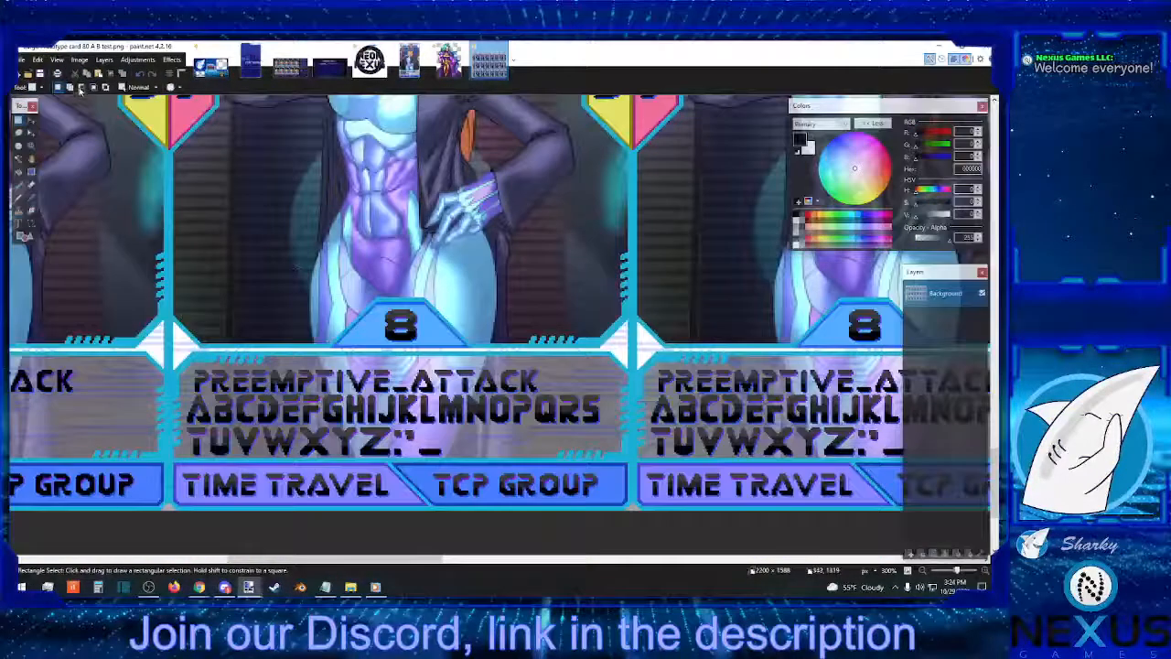
pyautogui.hotkey('ctrl', 'v')
pyautogui.moveTo(491, 532); pyautogui.dragTo(640, 529)
# Align the pasted card exactly over the bottom row's second card at 400, 1078 px
pyautogui.press('Right')
pyautogui.press('Right')
pyautogui.press('Right')
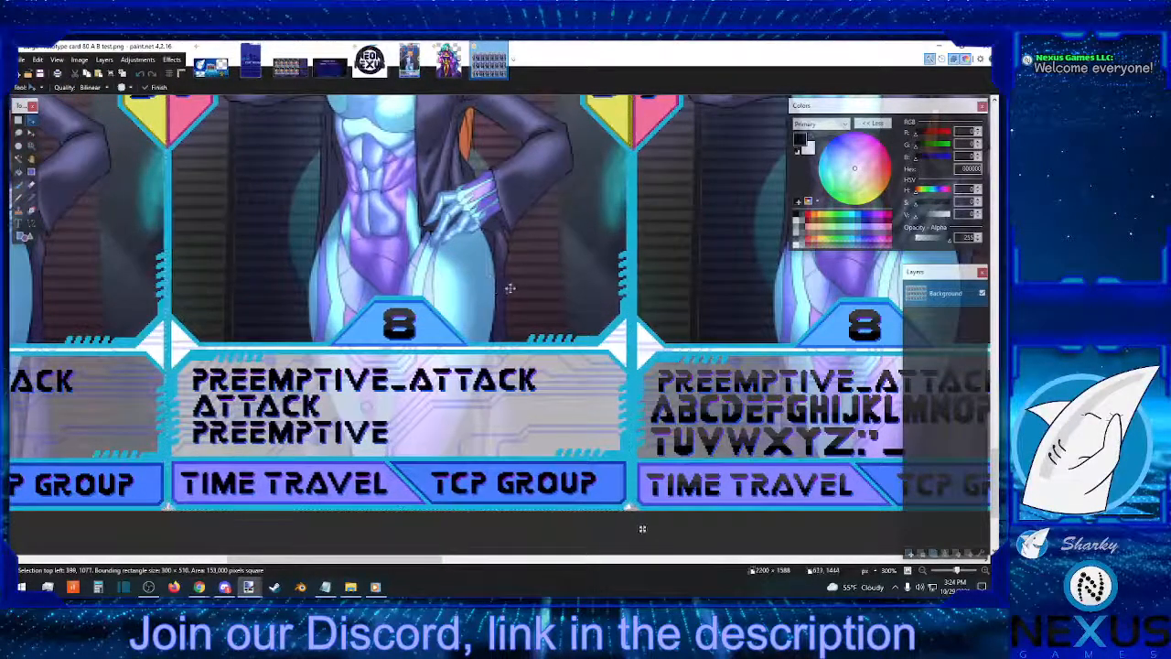
pyautogui.press('Left')
pyautogui.press('Down')
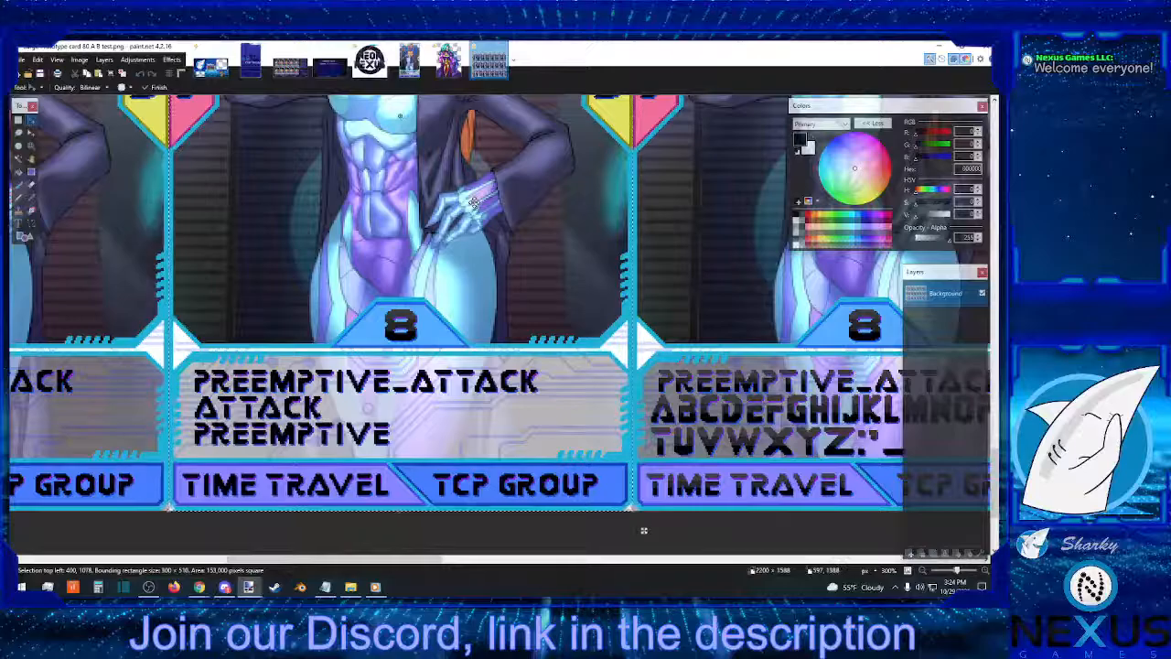
# Compare the pasted card with the row above, undo the card prototype's flattening and hide its White 120 layer
pyautogui.scroll(6, 474, 203)
pyautogui.scroll(-3, 472, 203)
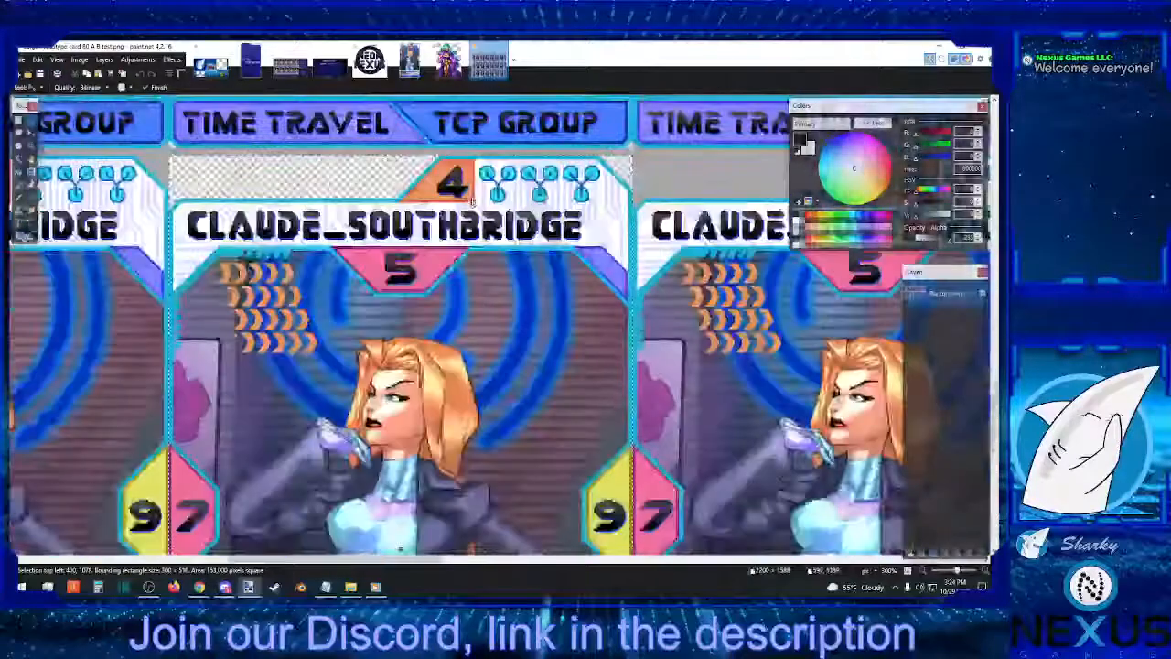
pyautogui.scroll(3, 472, 203)
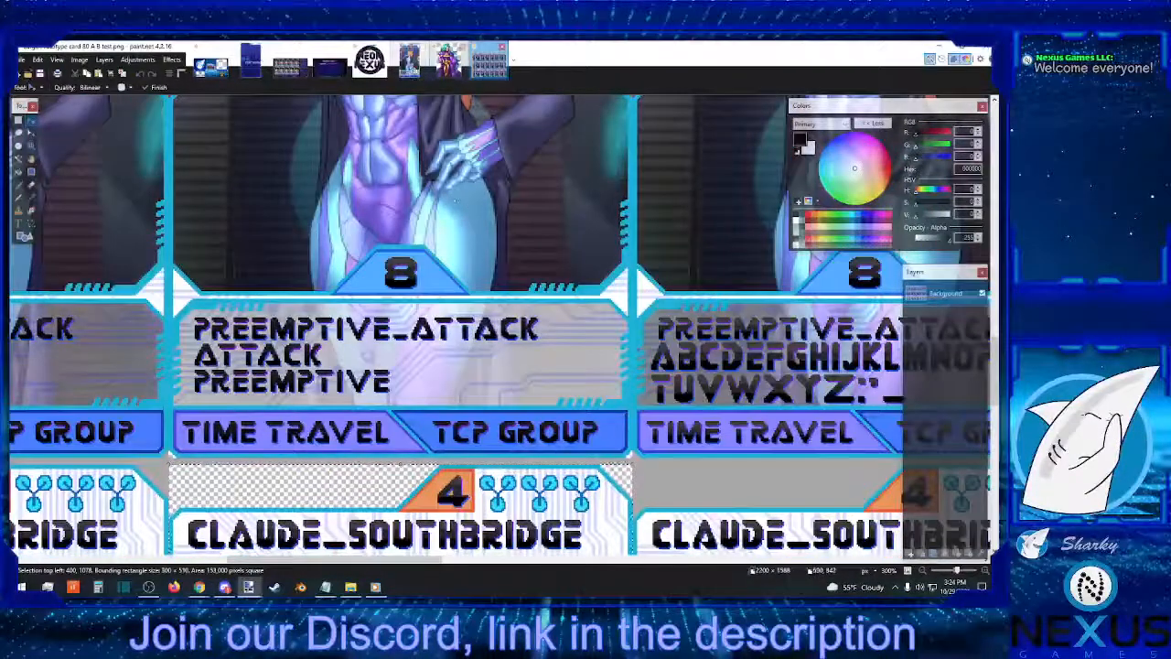
pyautogui.click(409, 60)
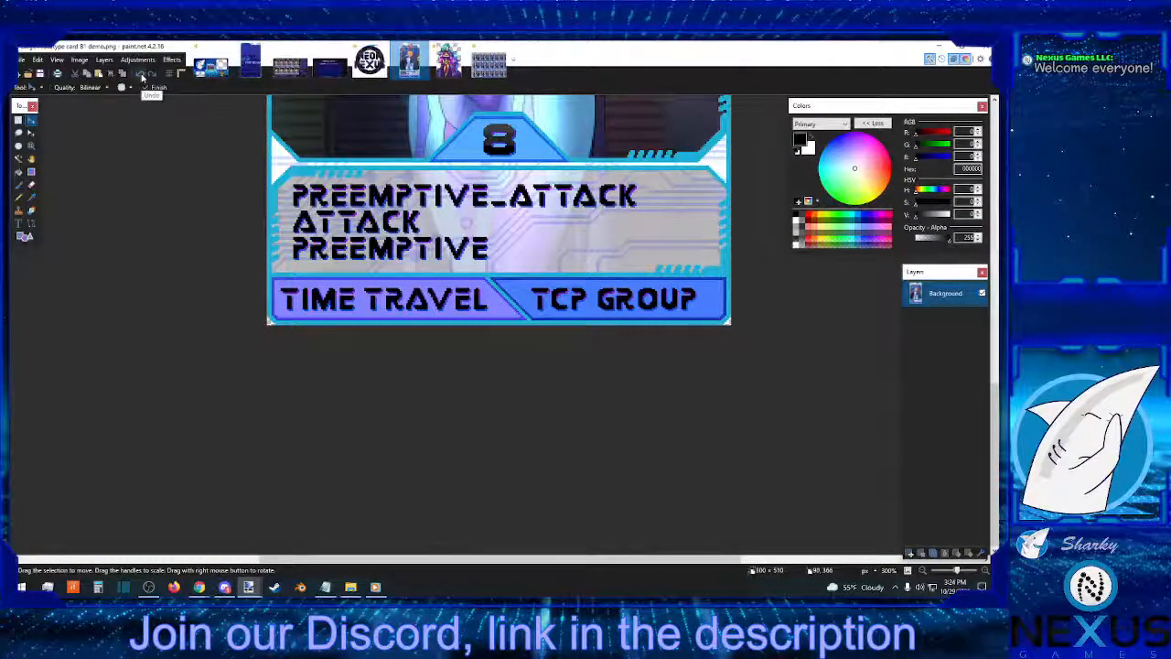
pyautogui.scroll(3, 954, 430)
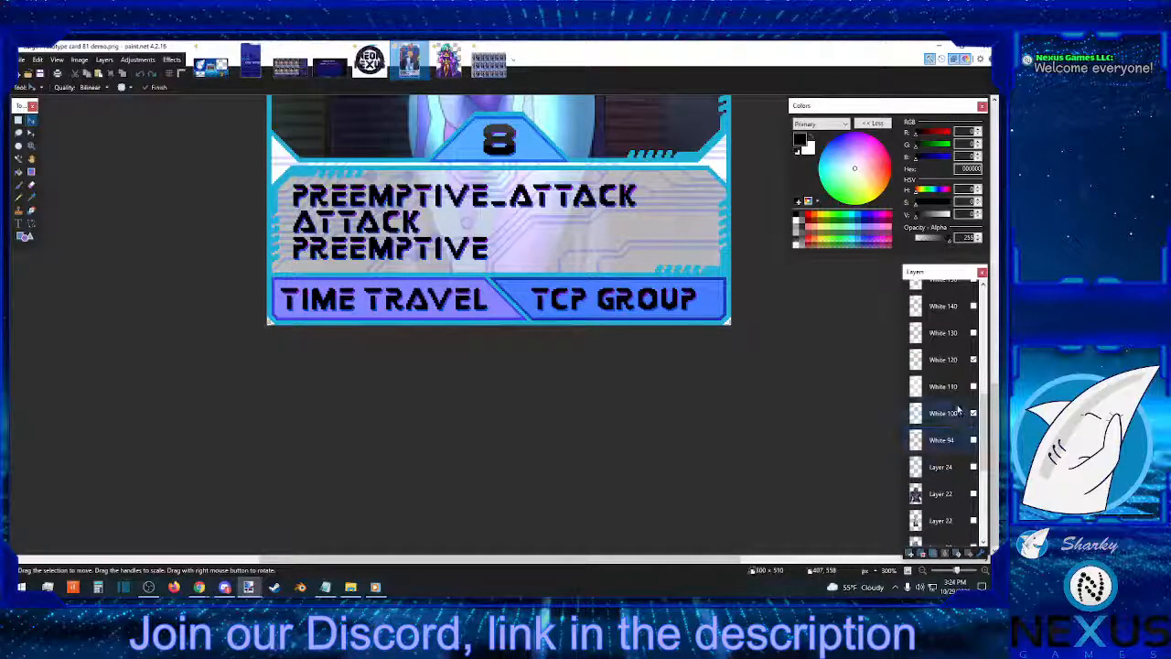
pyautogui.scroll(3, 945, 409)
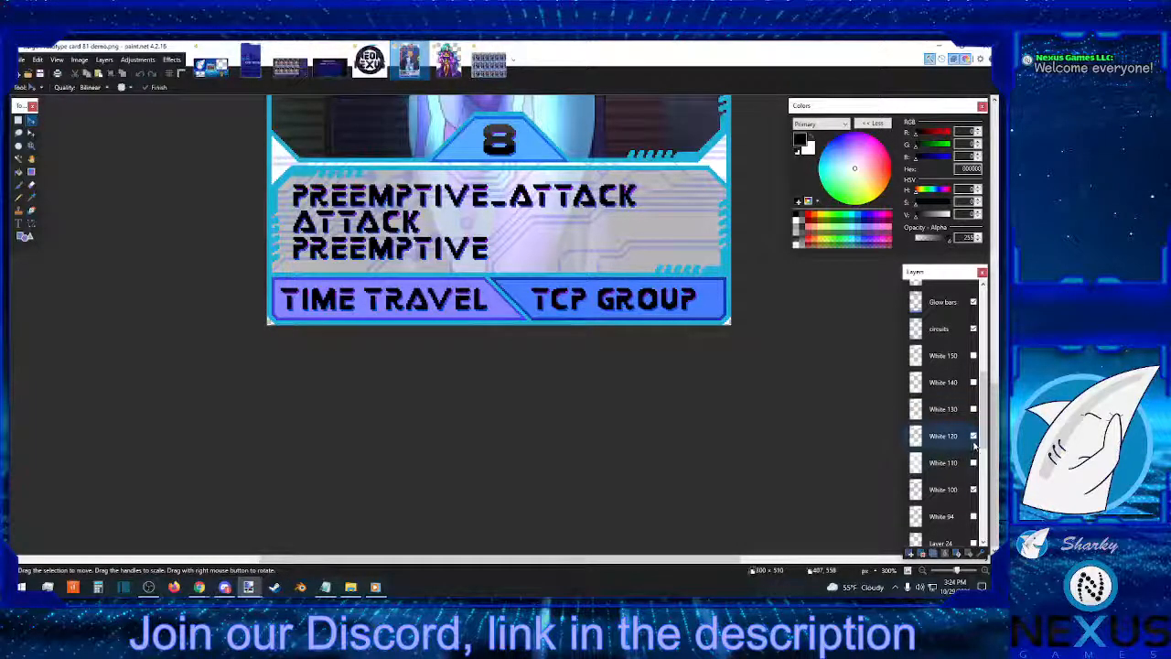
pyautogui.click(973, 437)
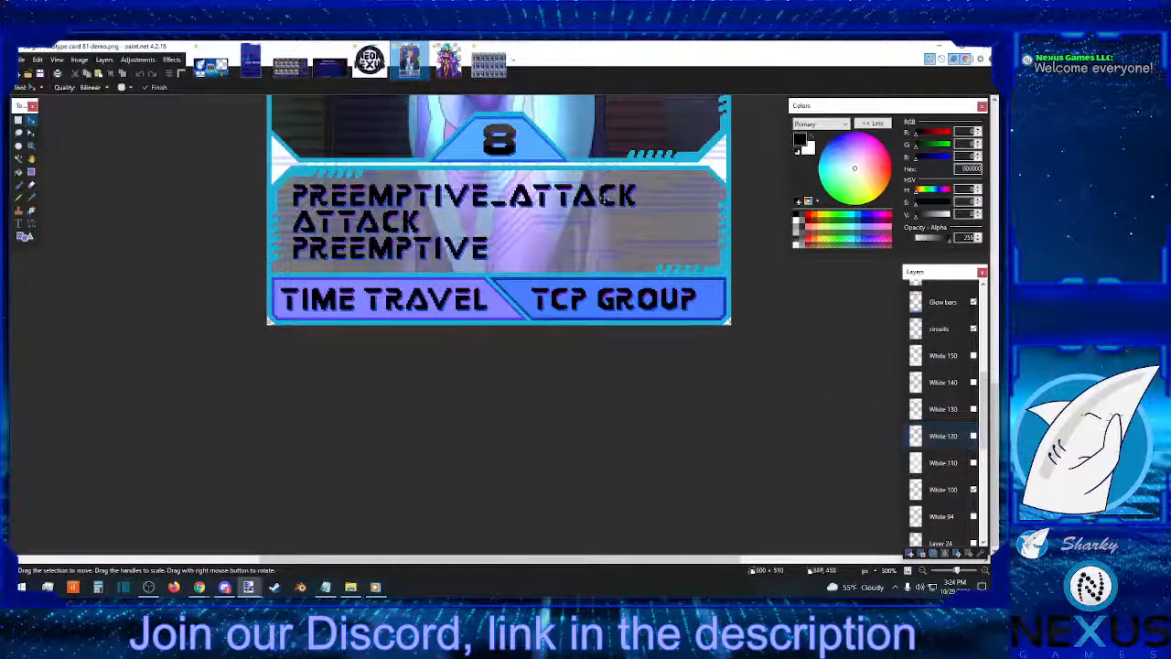
pyautogui.click(489, 60)
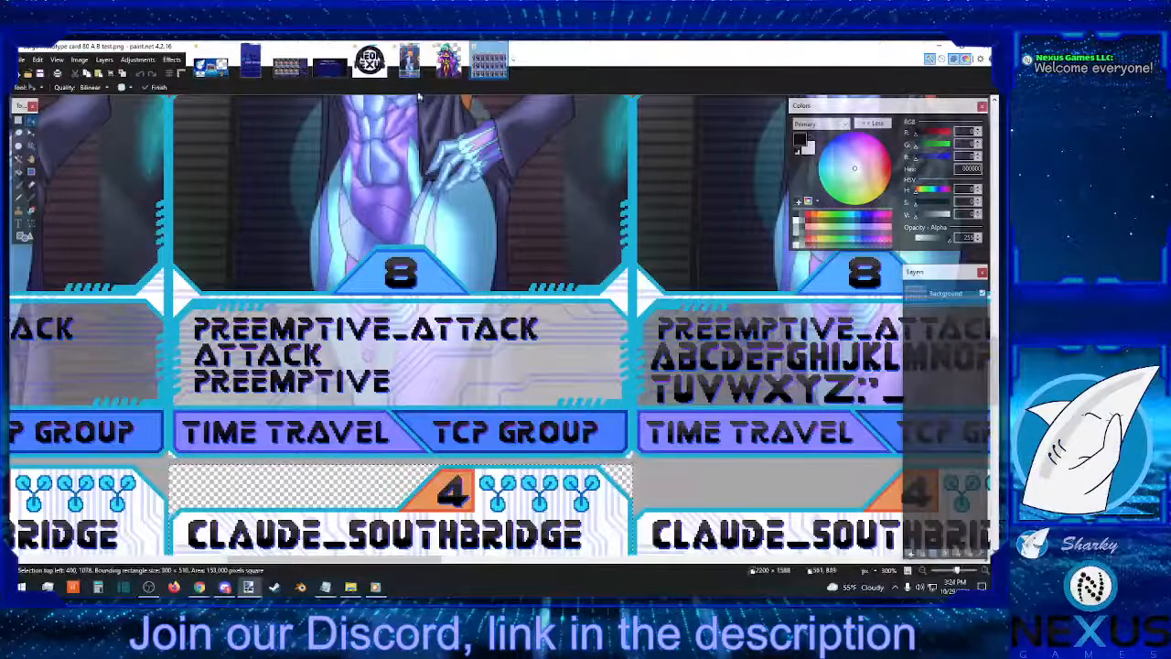
pyautogui.click(409, 59)
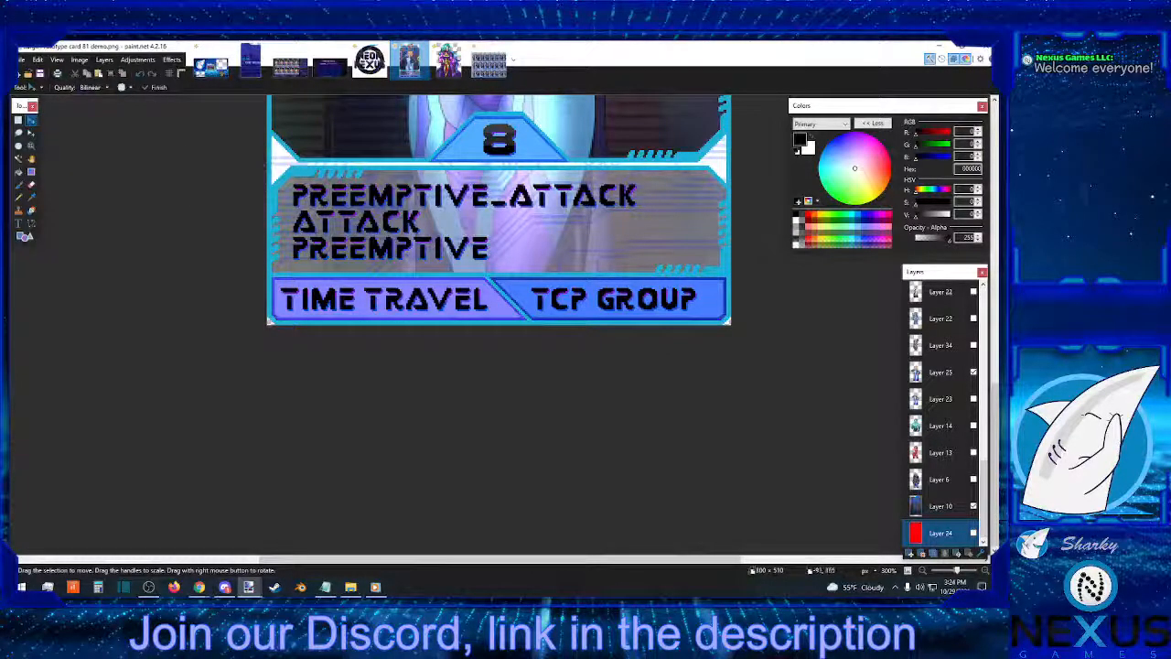
# Save the card prototype with only the White 100 text-box layer as a flattened PNG, overwriting "Large Prototype card 81 demo"
pyautogui.click(20, 60)
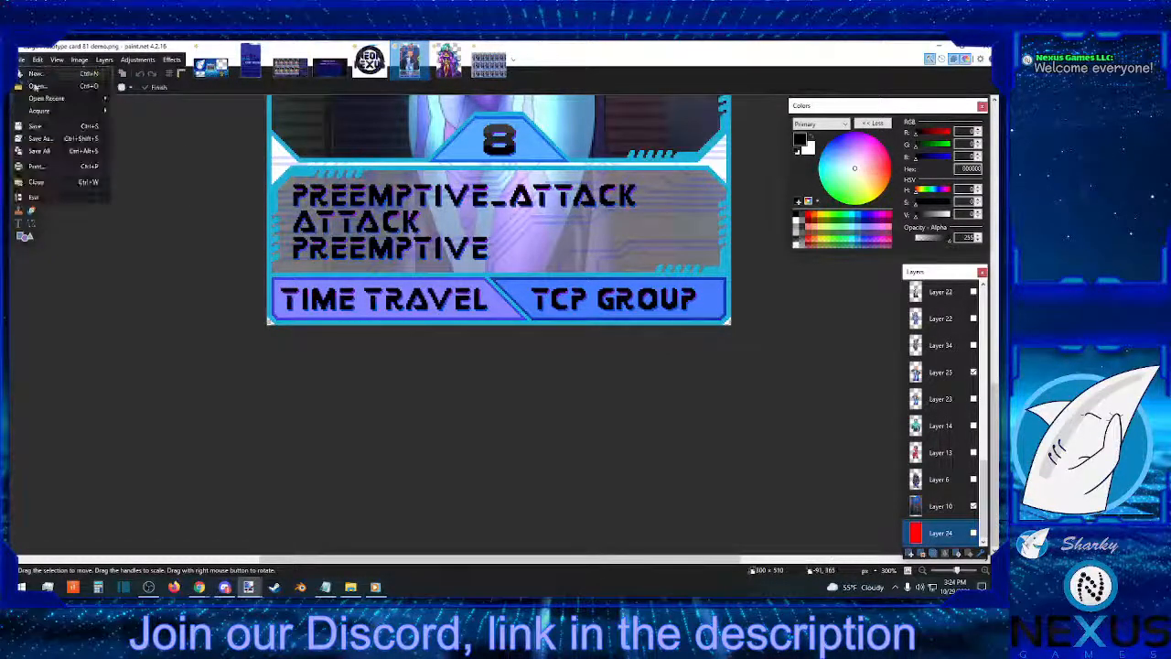
pyautogui.click(40, 138)
pyautogui.click(280, 280)
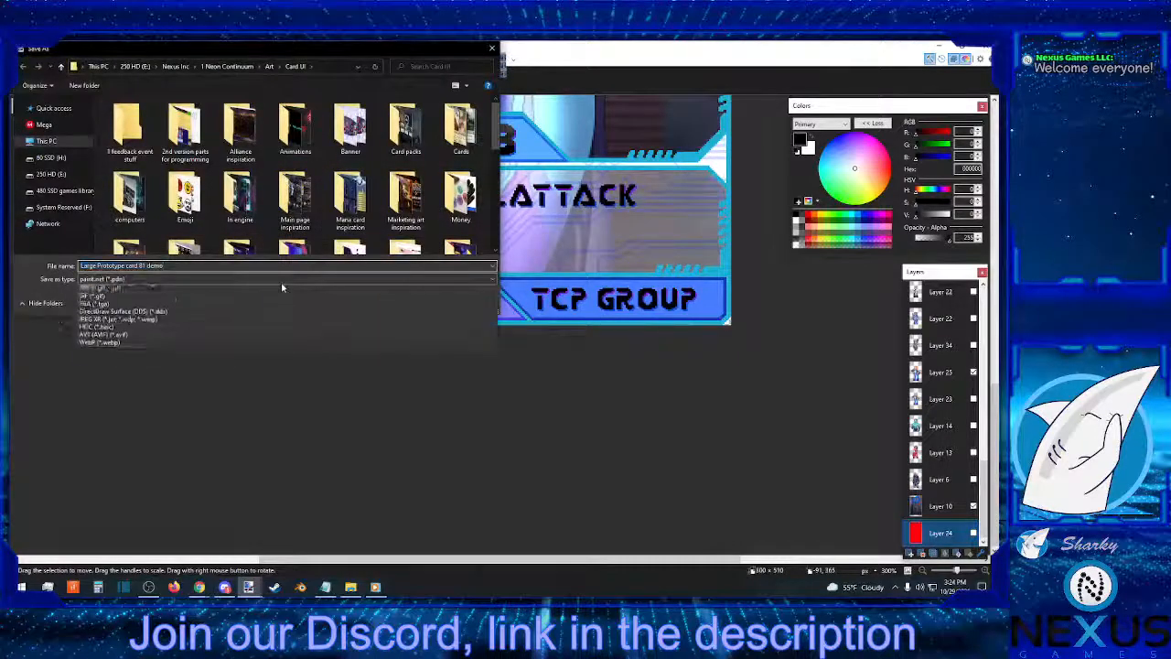
pyautogui.click(286, 316)
pyautogui.click(417, 303)
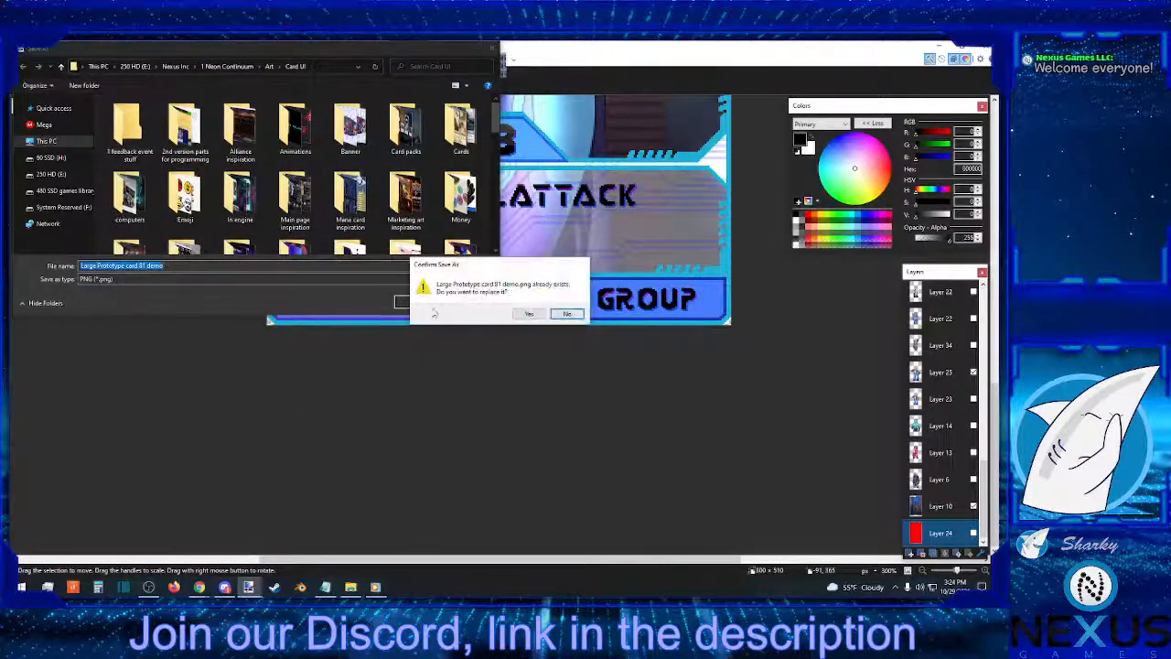
pyautogui.click(529, 314)
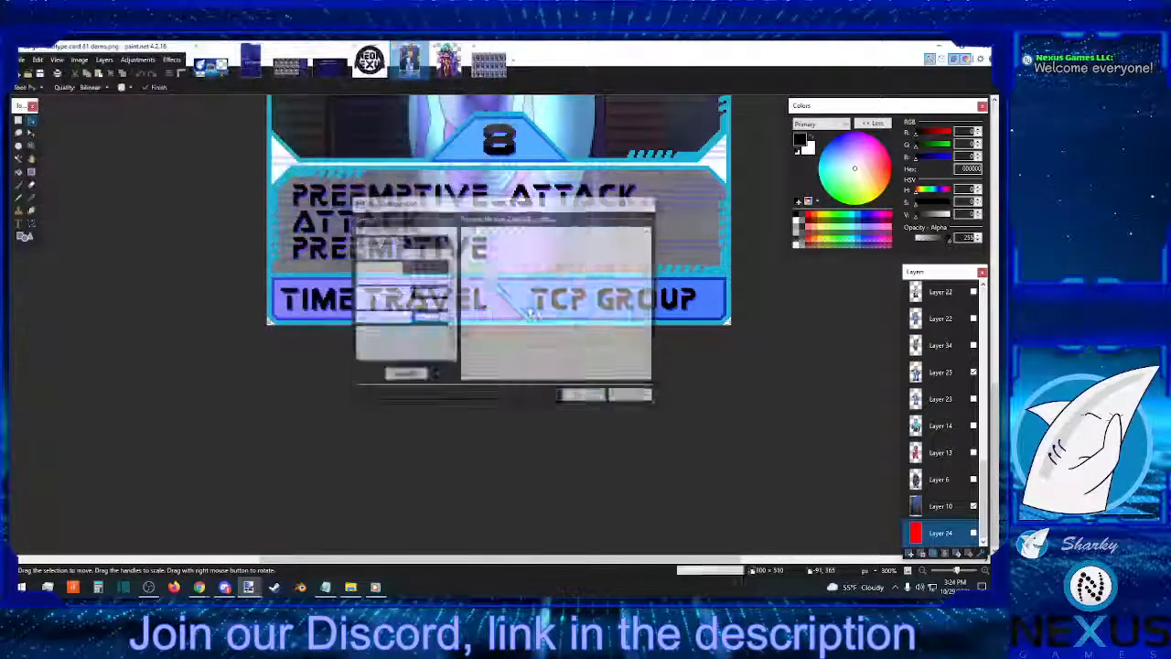
pyautogui.click(590, 398)
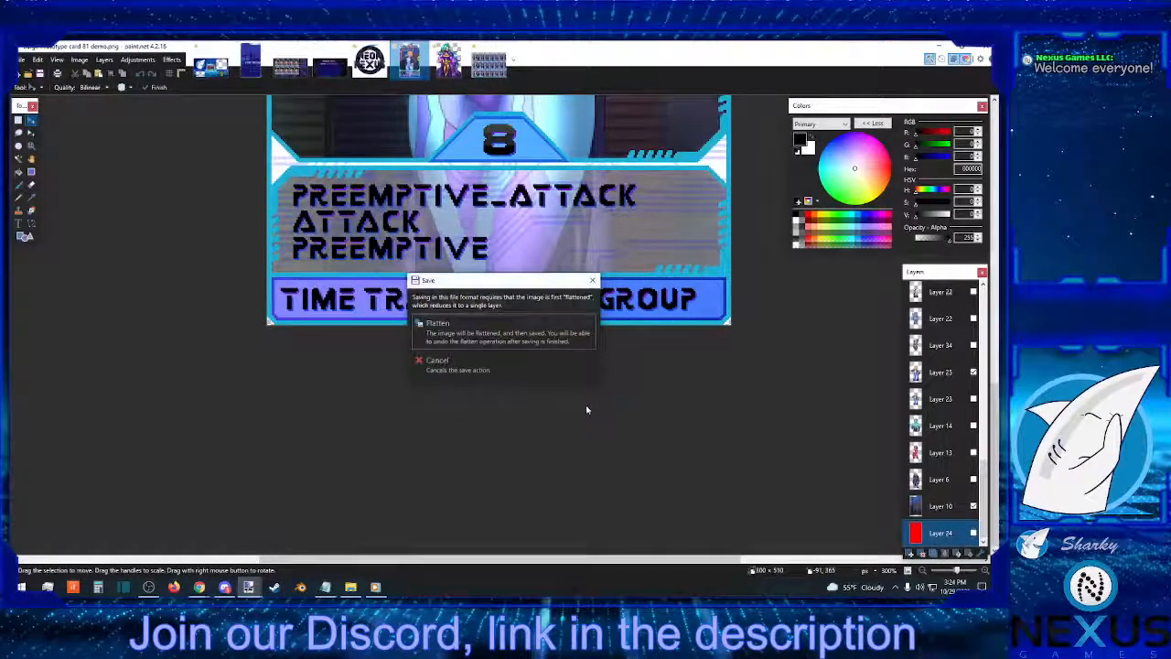
pyautogui.click(540, 335)
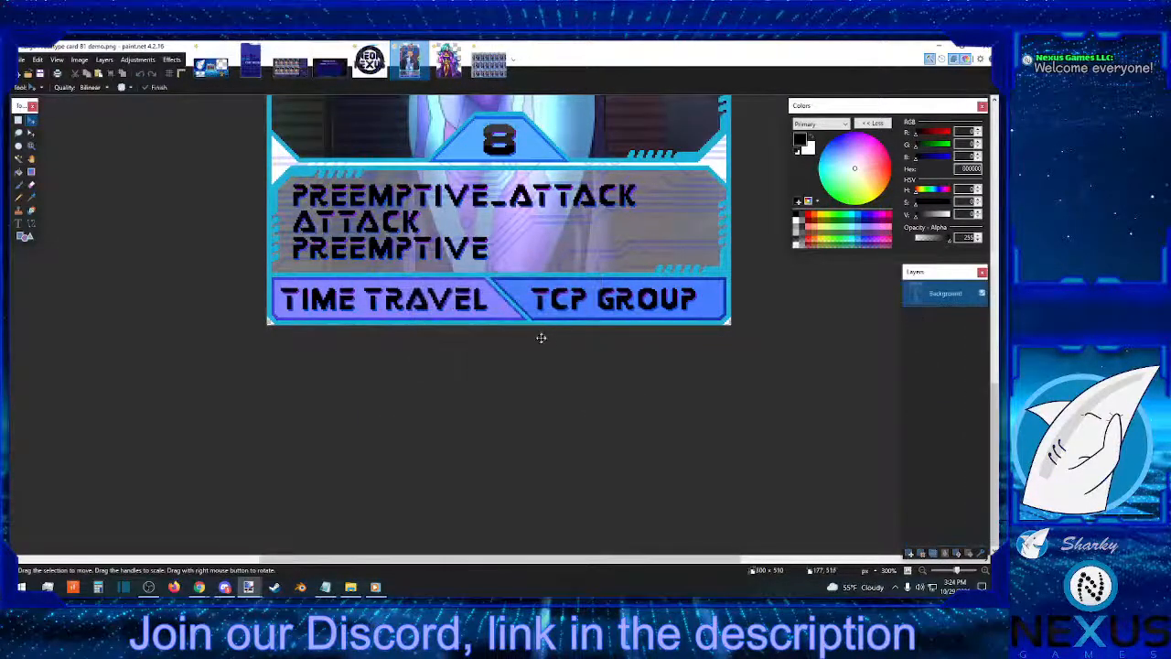
# Copy the entire flattened card image and bring up the comparison sheet
pyautogui.click(37, 61)
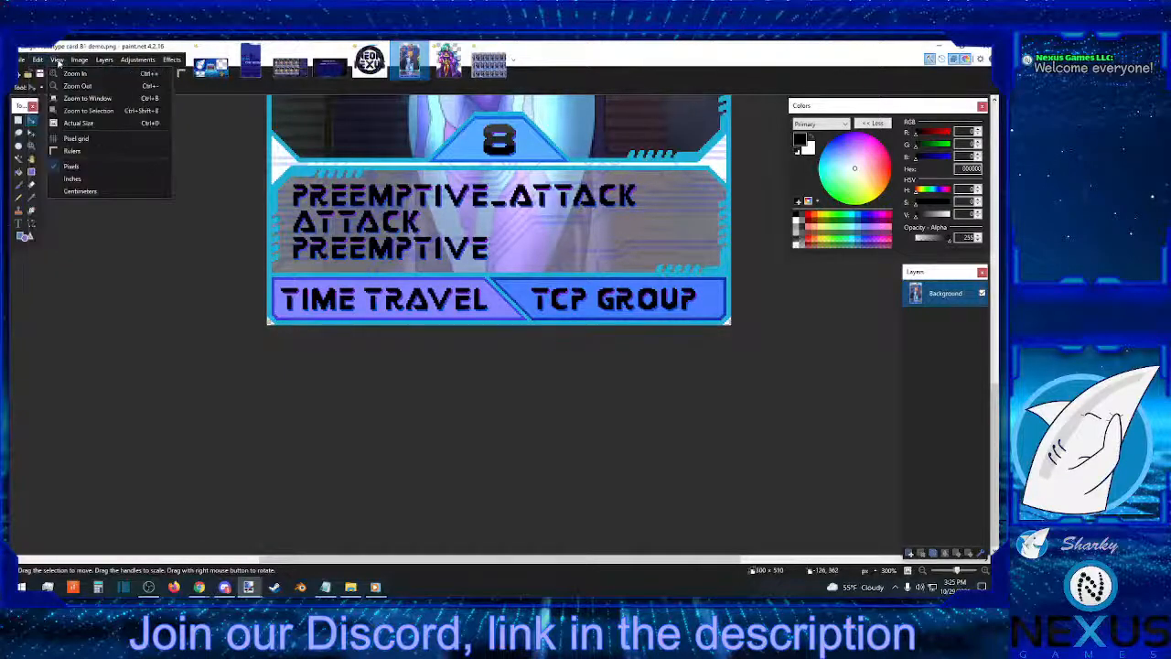
pyautogui.click(38, 60)
pyautogui.click(37, 60)
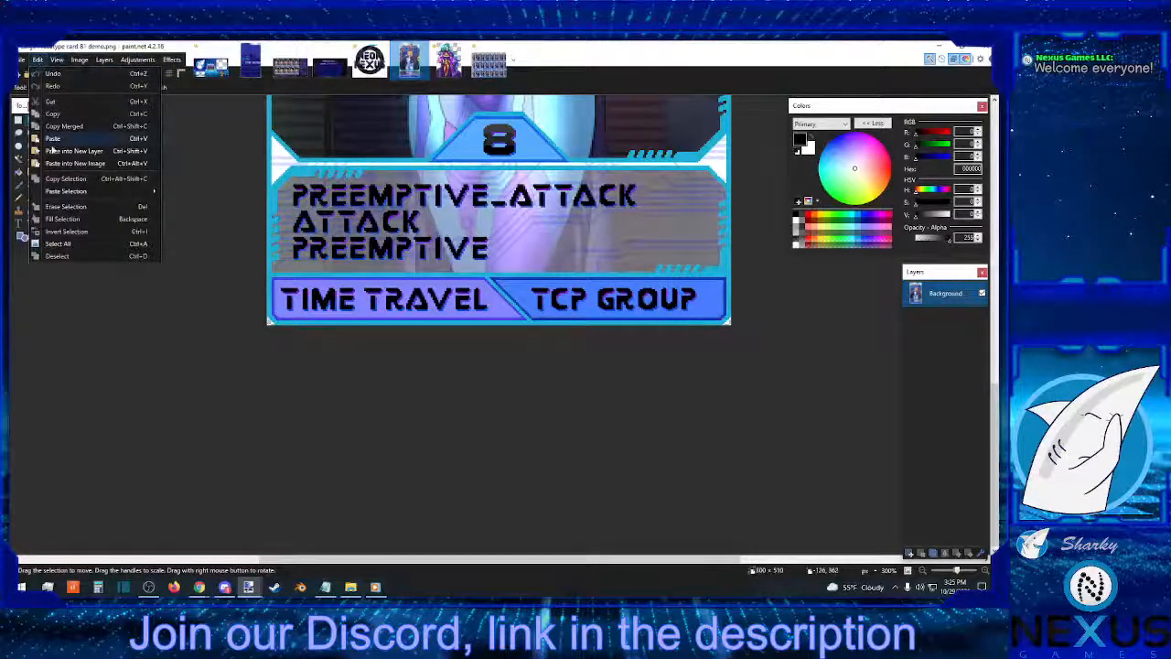
pyautogui.click(66, 243)
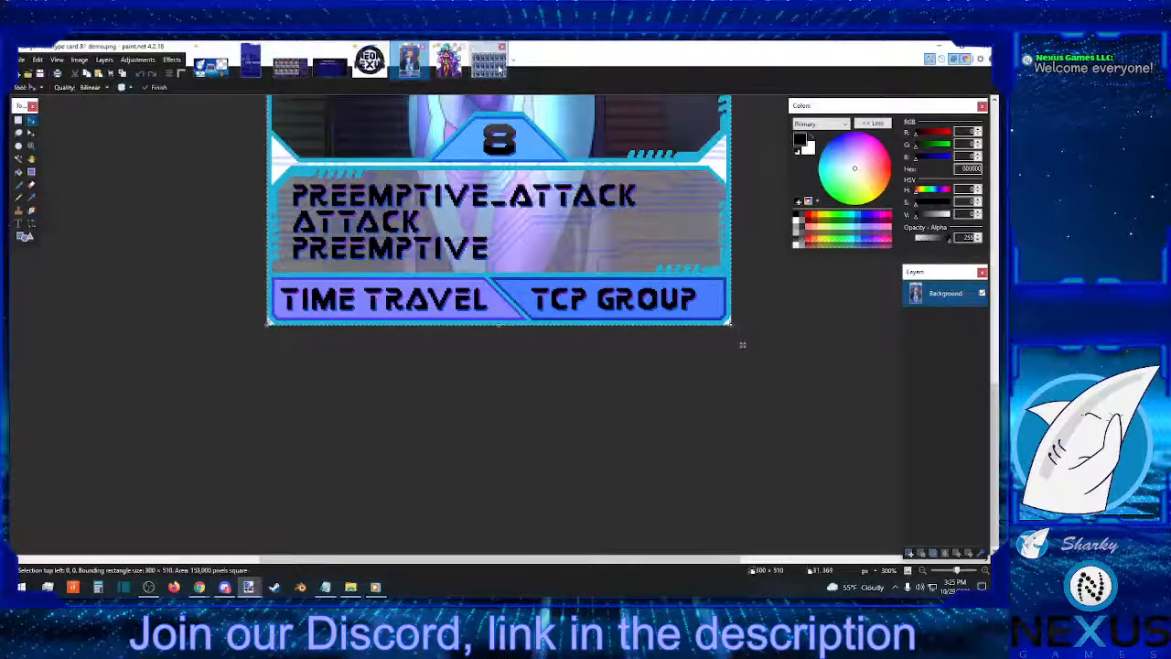
pyautogui.click(489, 61)
# Paste the card exactly over the bottom row's second card at 400, 1078 px and compare it with the row above
pyautogui.scroll(-8, 447, 221)
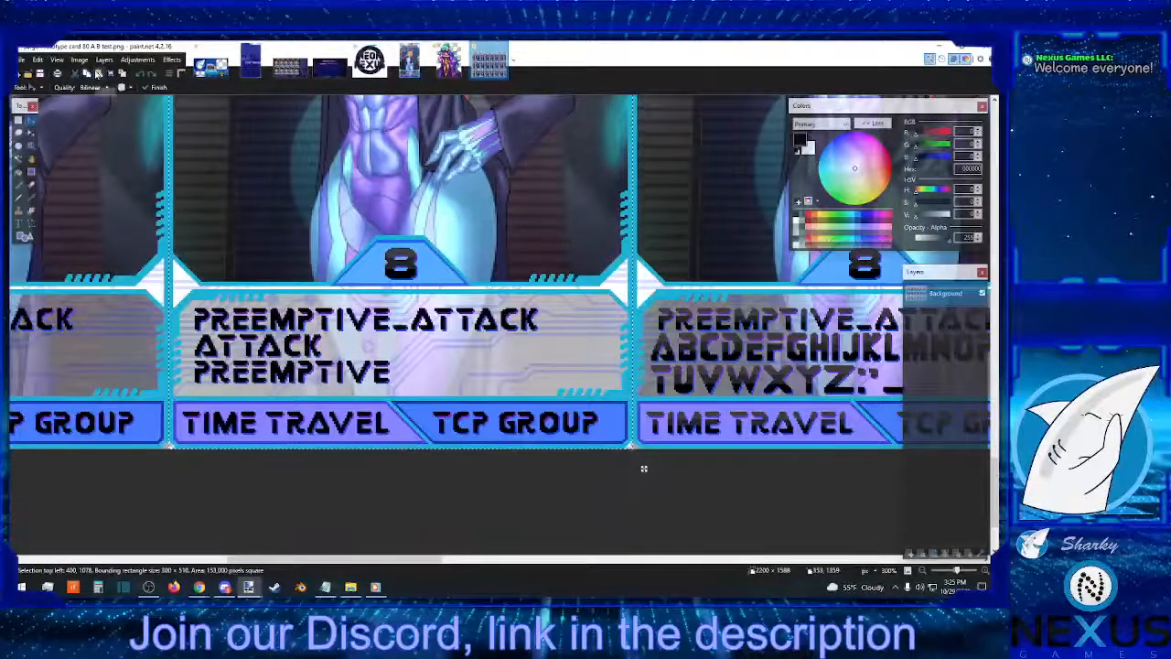
pyautogui.moveTo(643, 468)
pyautogui.mouseDown()
pyautogui.moveTo(484, 468)
pyautogui.moveTo(645, 467)
pyautogui.mouseUp()
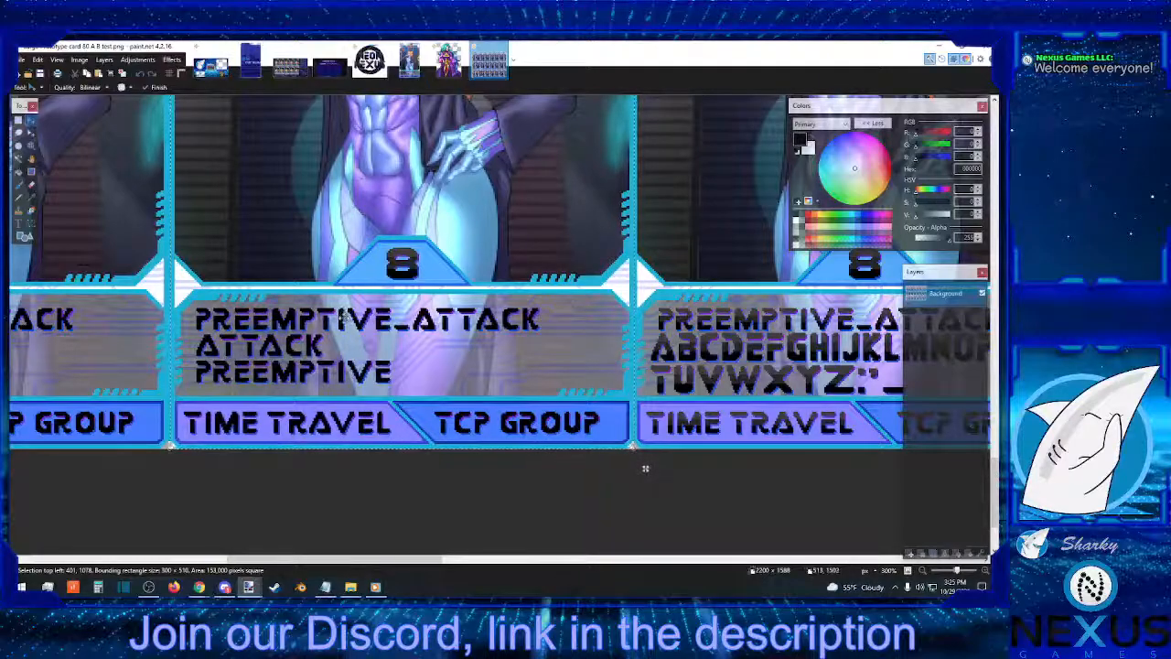
pyautogui.moveTo(646, 467); pyautogui.dragTo(643, 467)
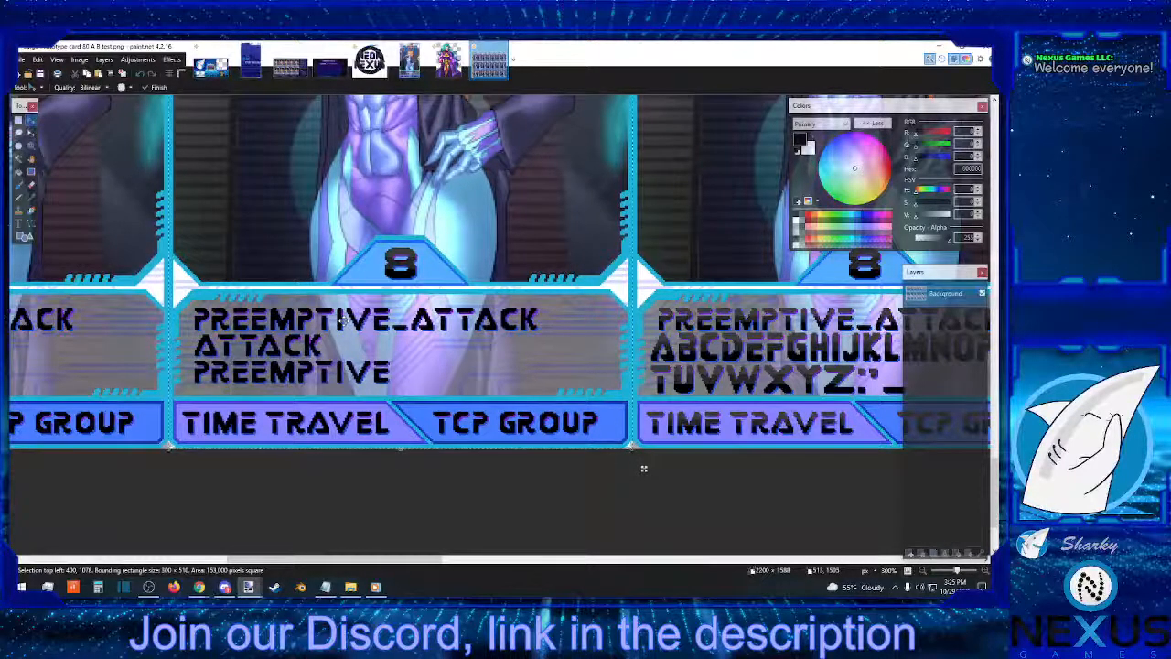
pyautogui.scroll(5, 295, 228)
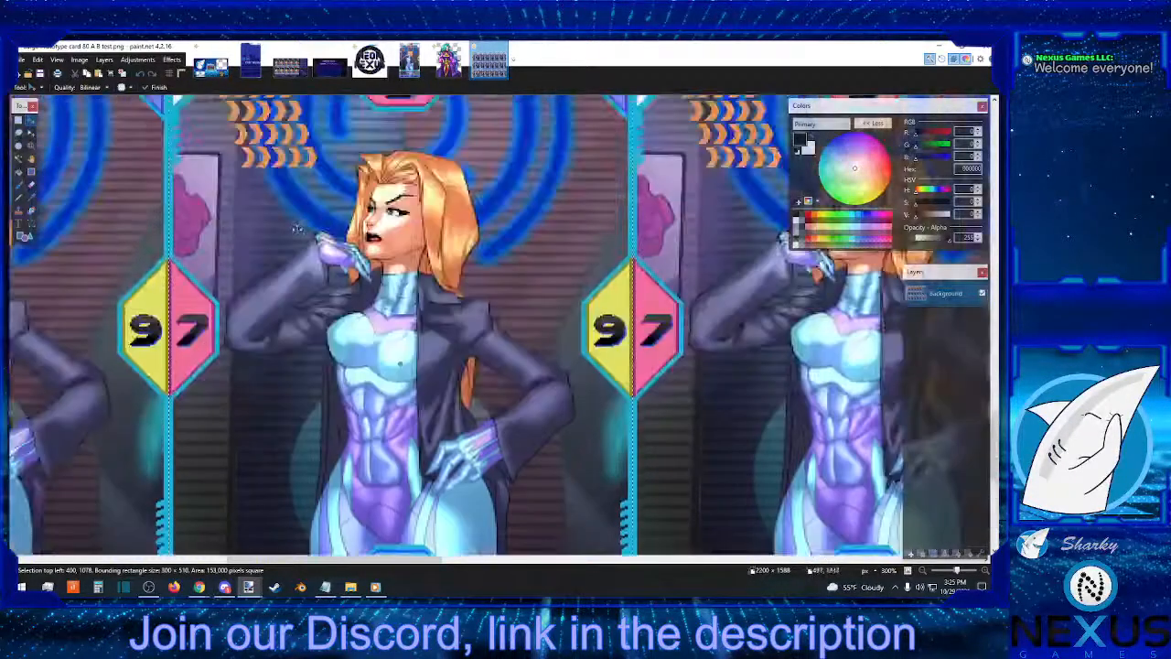
pyautogui.scroll(8, 296, 229)
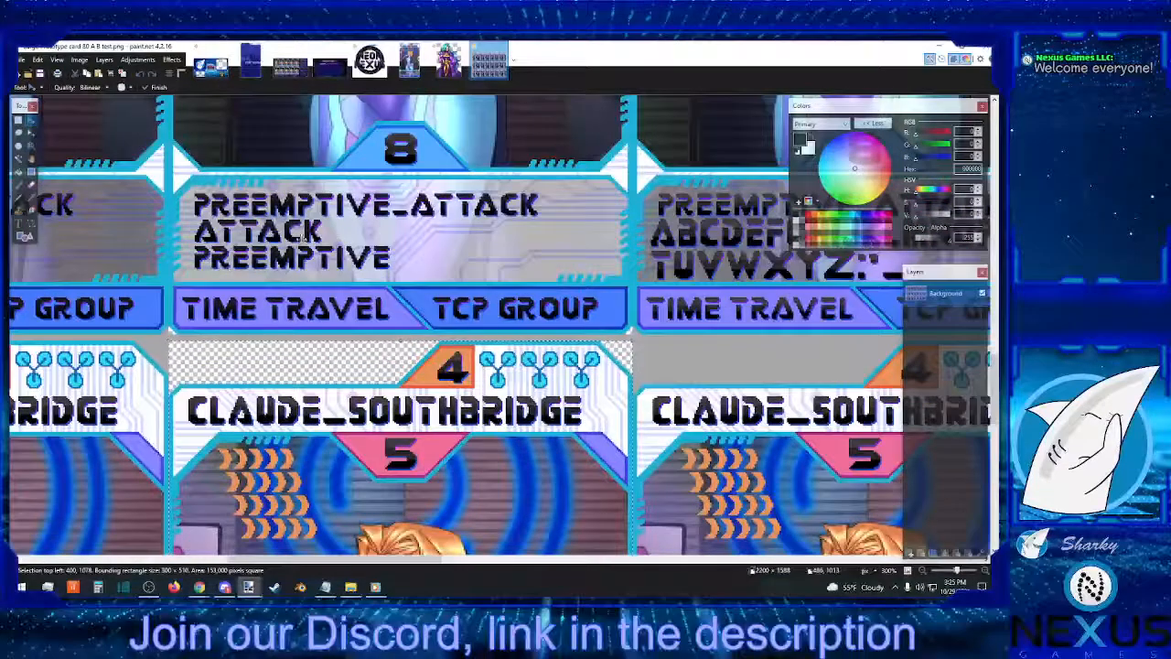
# Undo the card prototype's flattening, hide its "Used font 3.0" layer and show "Used font 2.0"
pyautogui.click(411, 63)
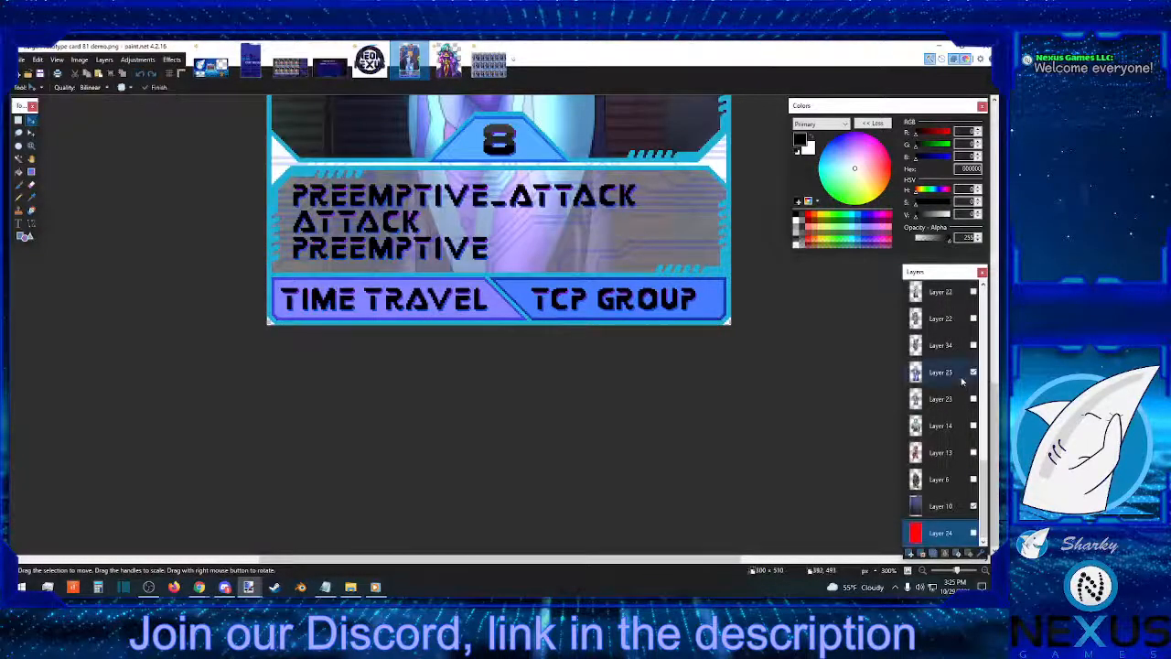
pyautogui.scroll(5, 962, 382)
pyautogui.scroll(5, 962, 382)
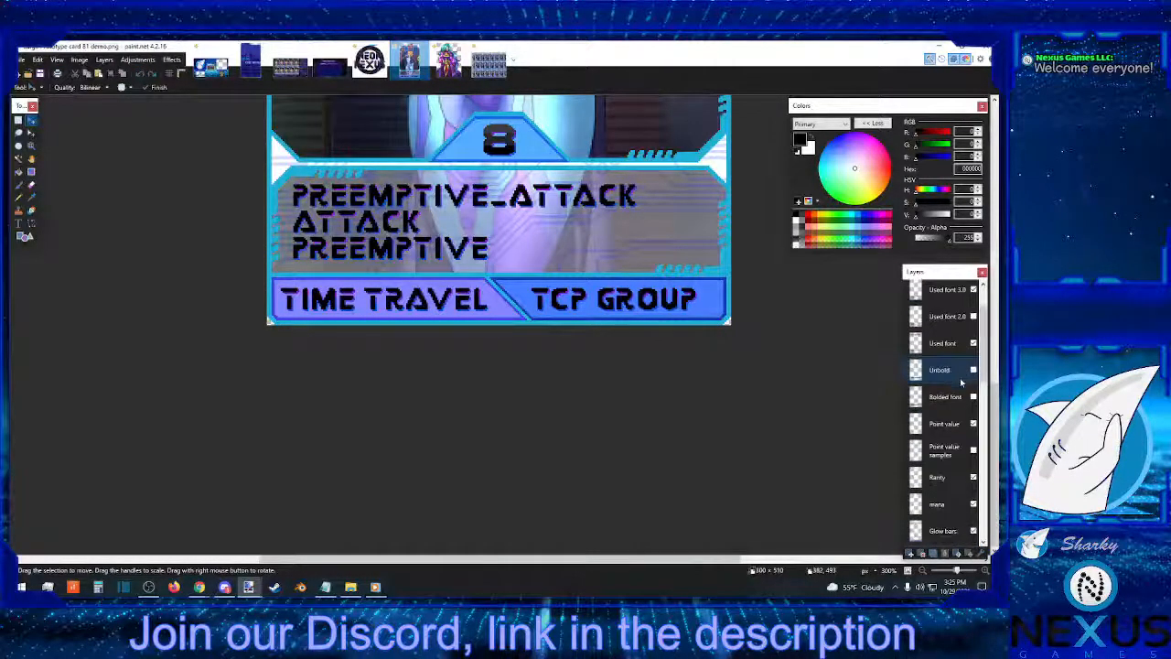
pyautogui.click(974, 290)
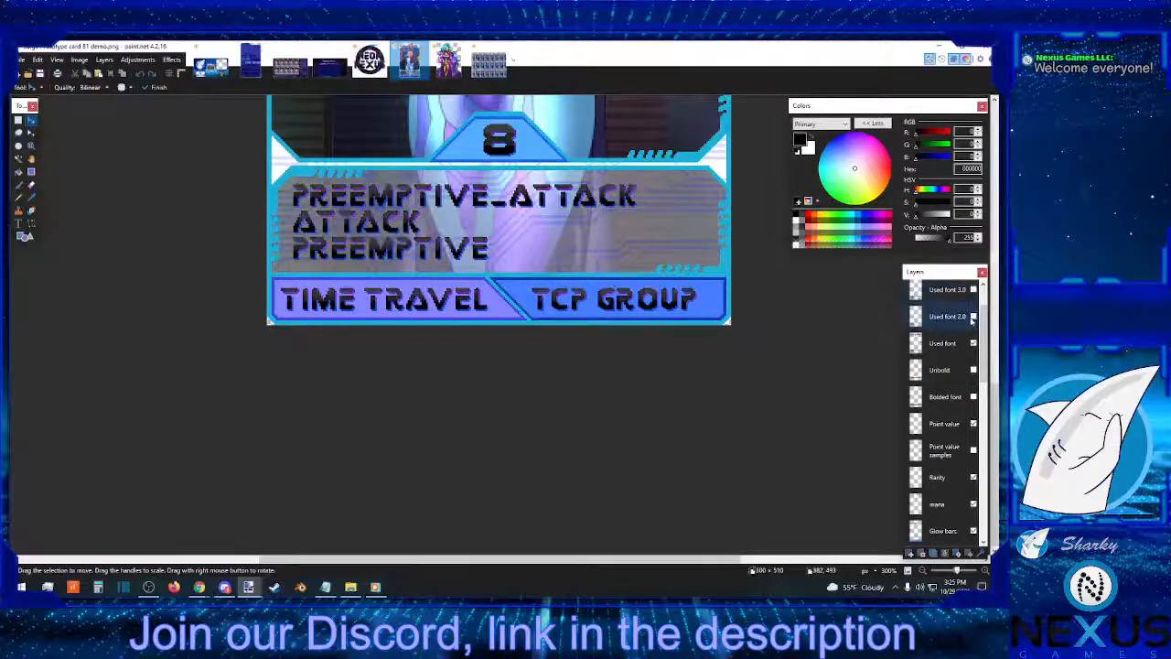
pyautogui.click(973, 317)
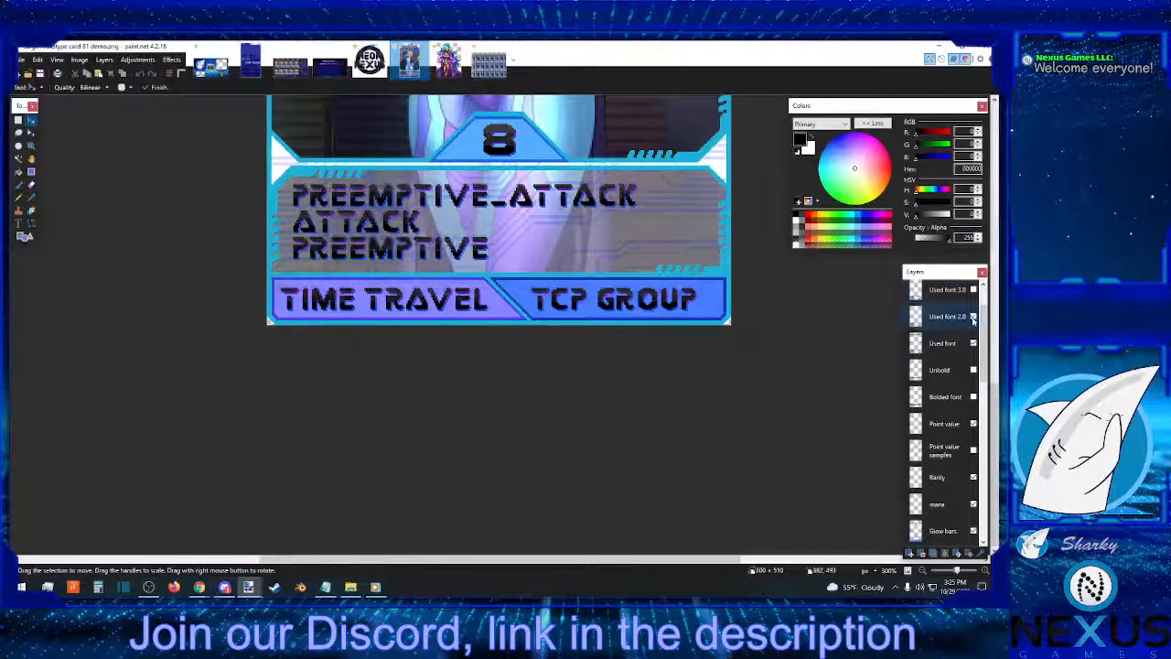
# Save the card prototype as a flattened PNG, overwriting "Large Prototype card 81 demo"
pyautogui.click(23, 60)
pyautogui.click(36, 139)
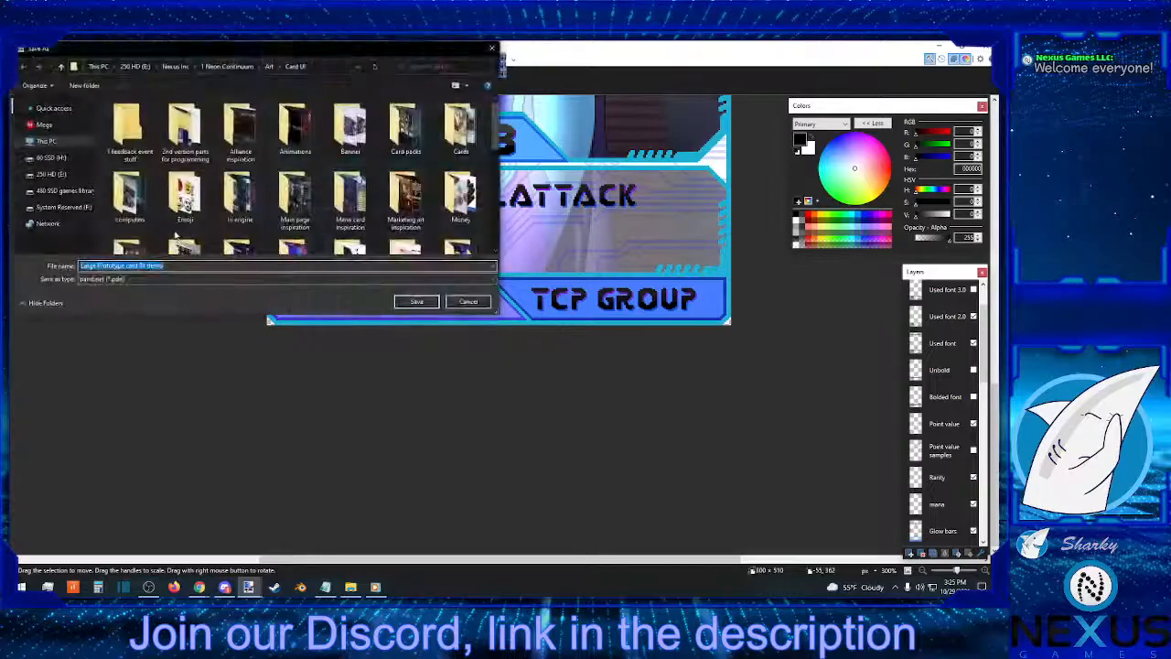
pyautogui.click(180, 278)
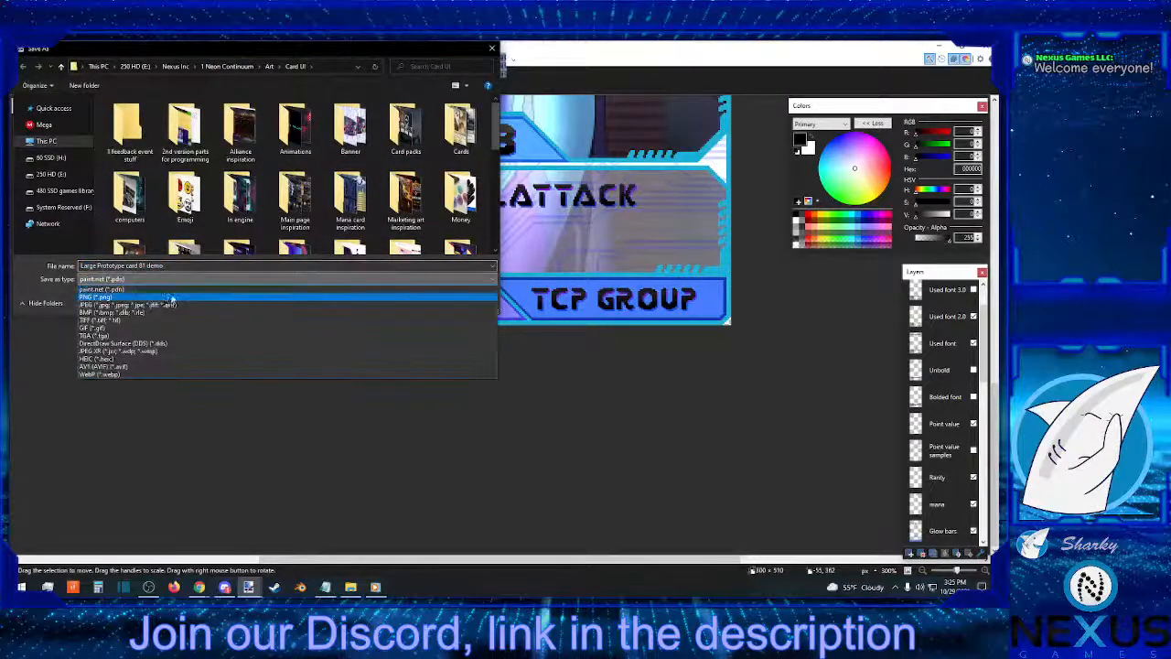
pyautogui.click(174, 304)
pyautogui.click(416, 301)
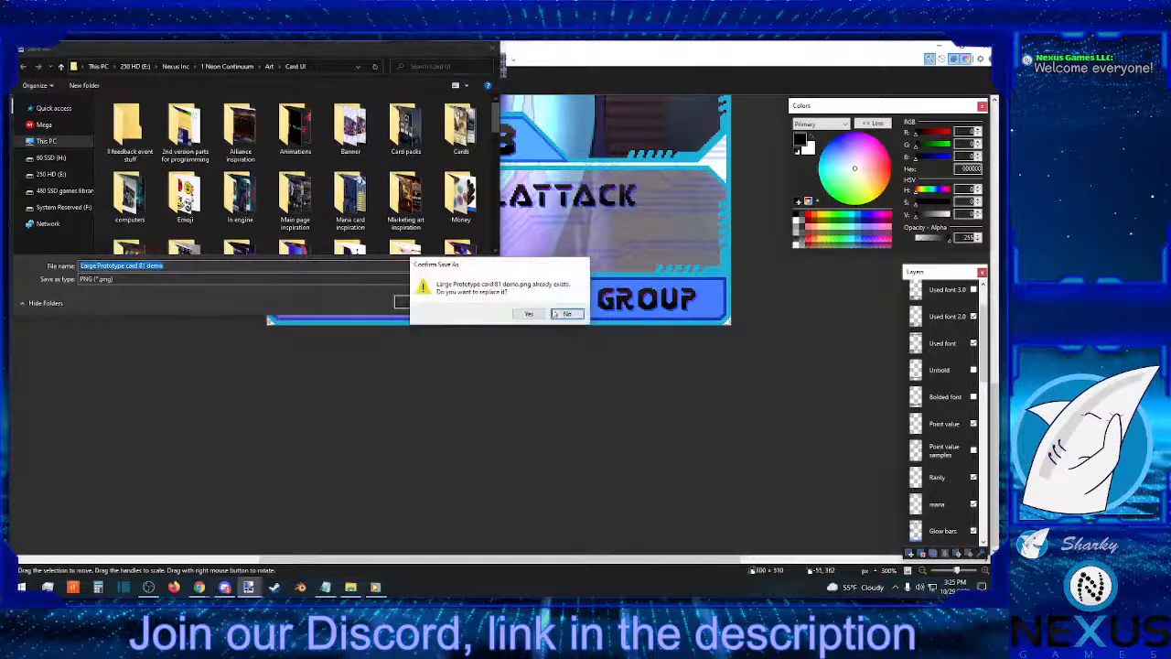
pyautogui.click(538, 316)
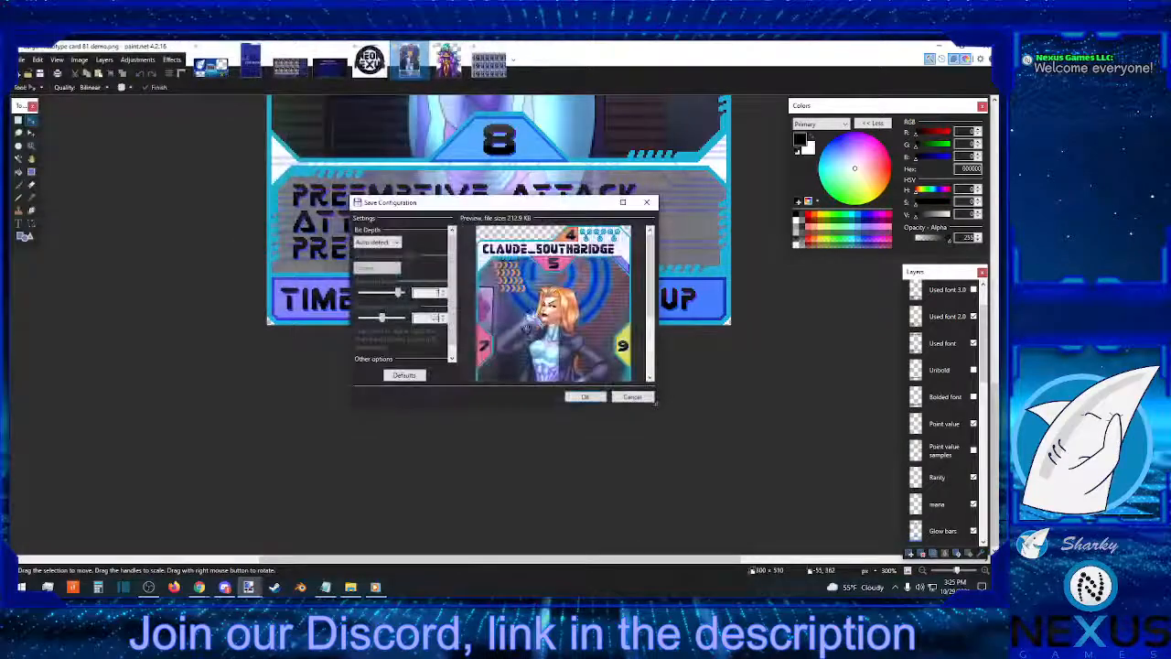
pyautogui.click(583, 395)
pyautogui.click(536, 337)
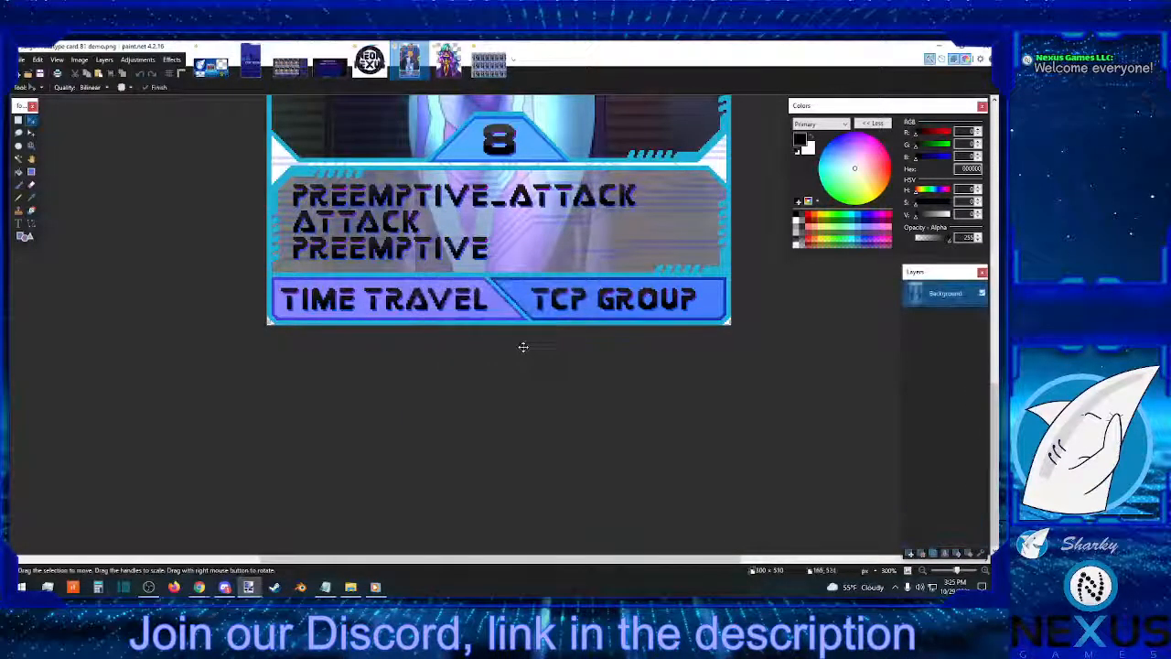
# Copy the entire flattened "Used font 2.0" card and paste it into the comparison sheet
pyautogui.click(40, 60)
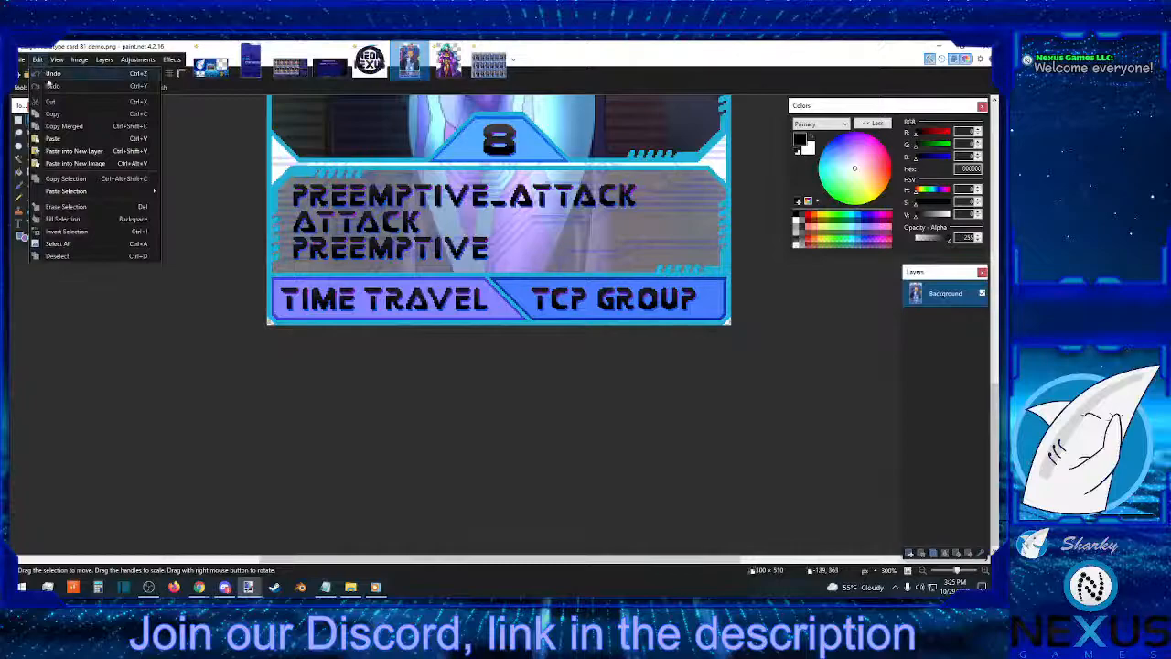
pyautogui.click(60, 243)
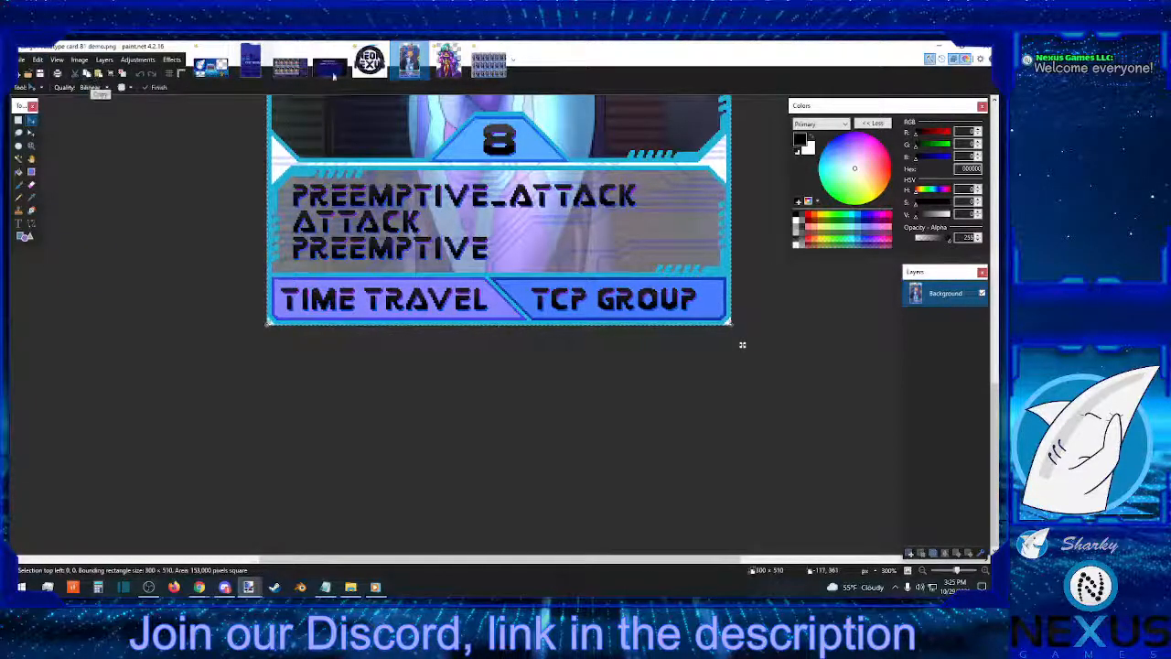
pyautogui.click(490, 62)
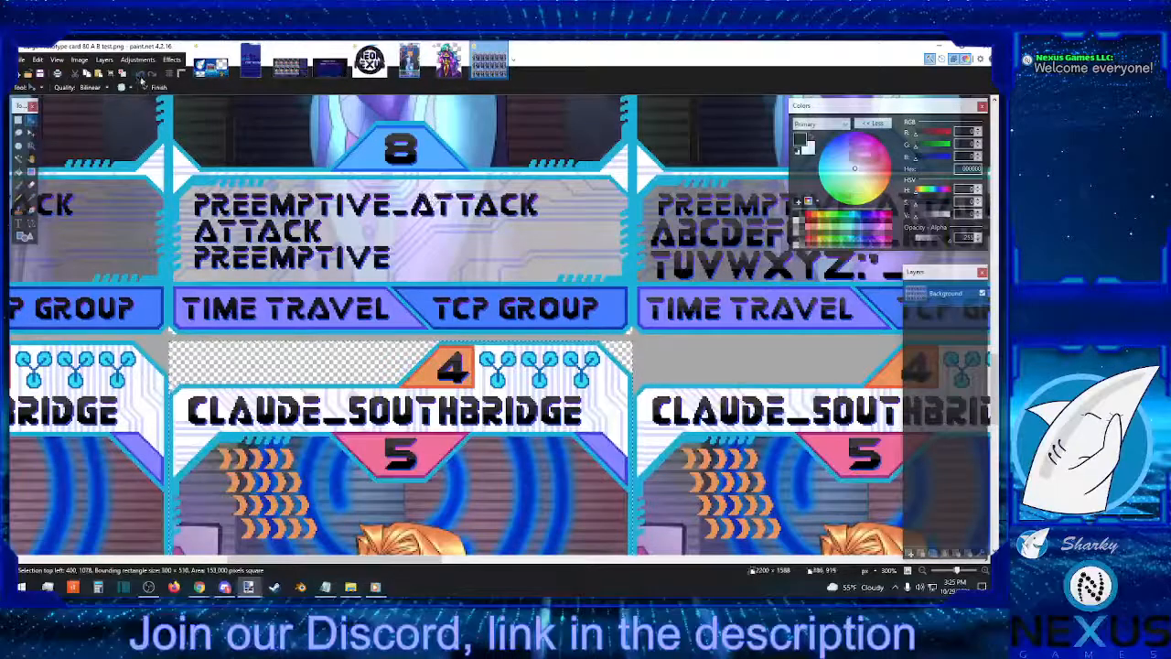
pyautogui.click(99, 74)
# Align the pasted card exactly over the middle row's second card at 400, 564 px and commit the move
pyautogui.moveTo(307, 350); pyautogui.dragTo(437, 105)
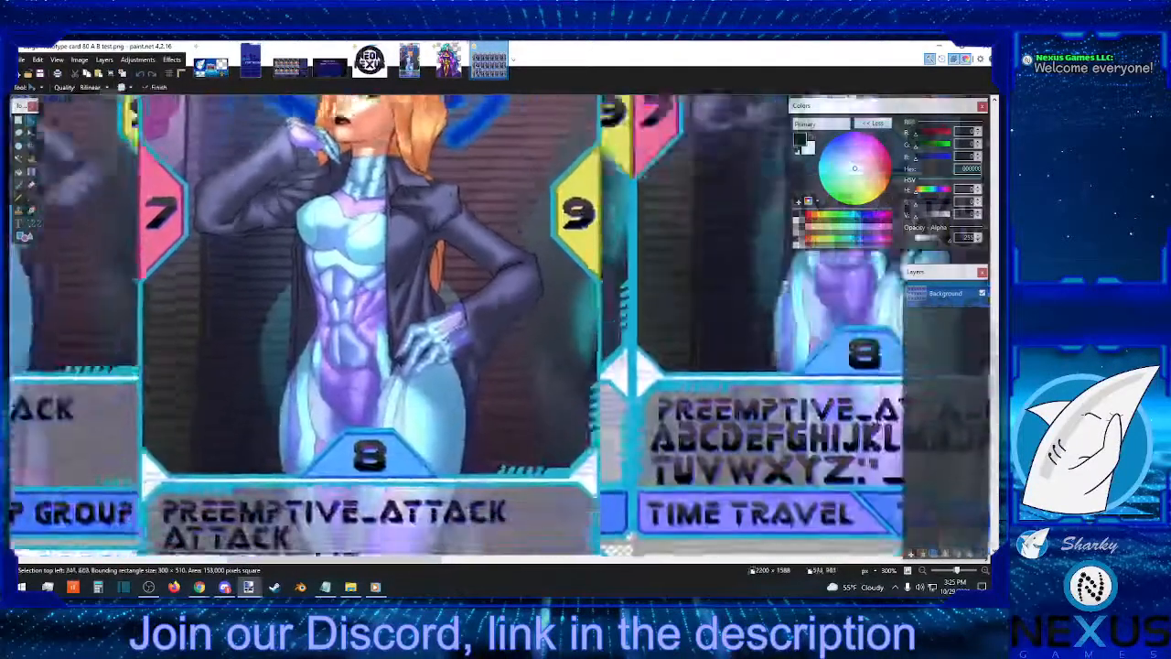
pyautogui.scroll(3, 461, 167)
pyautogui.moveTo(460, 166); pyautogui.dragTo(490, 422)
pyautogui.scroll(-3, 485, 161)
pyautogui.scroll(-3, 489, 421)
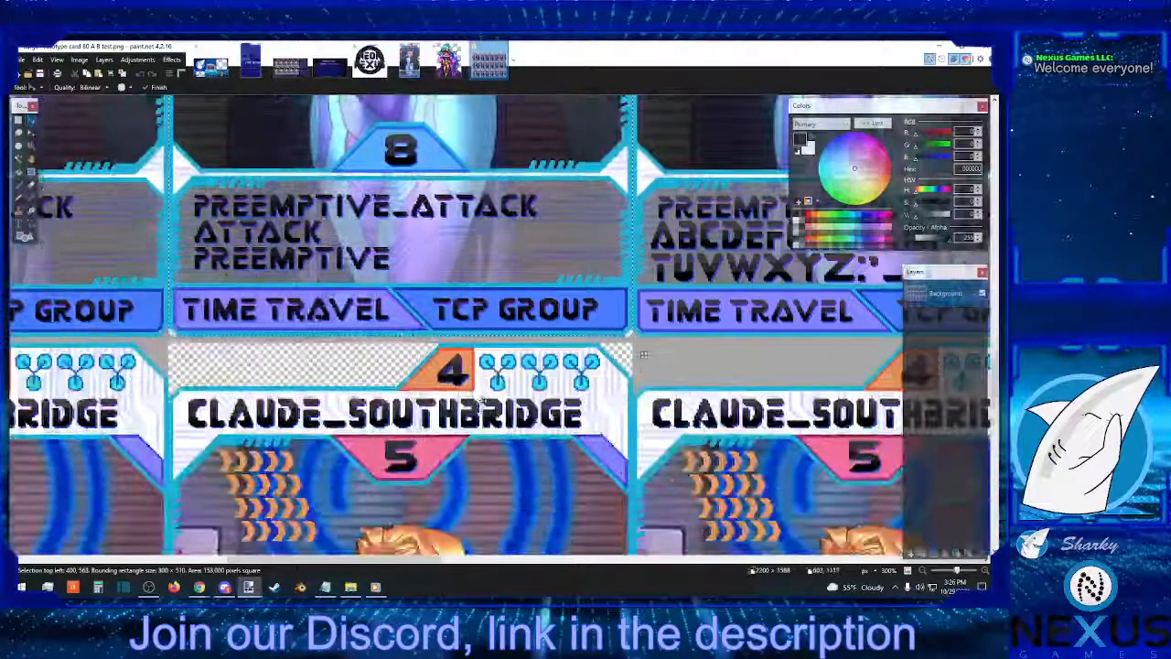
pyautogui.press('Down')
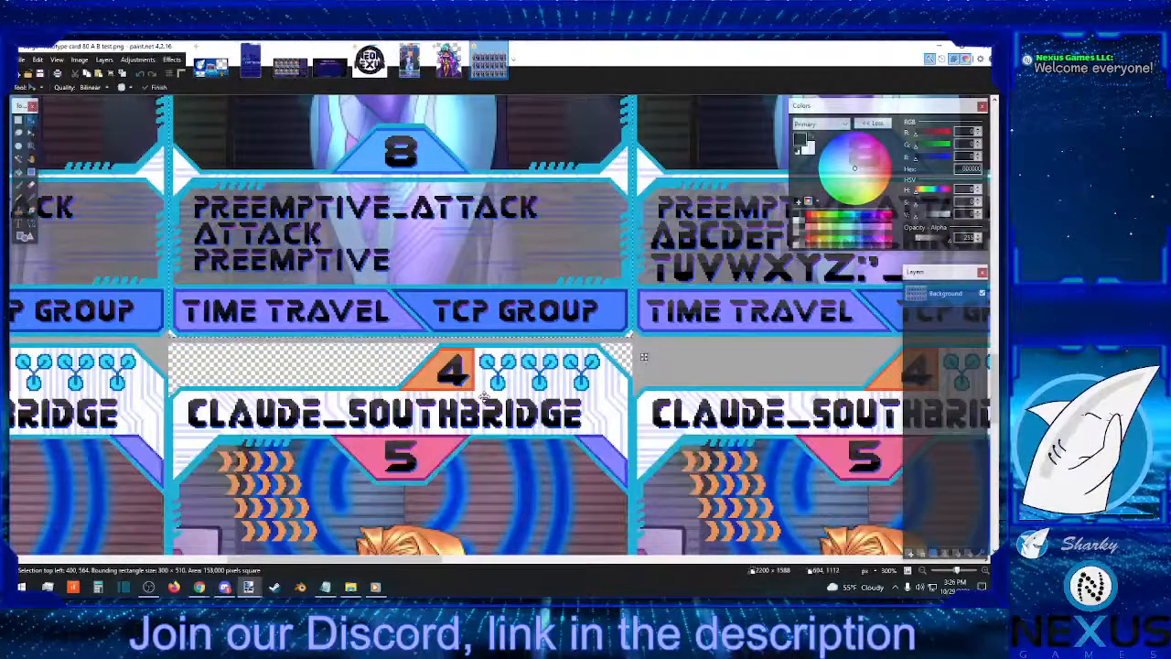
pyautogui.click(18, 120)
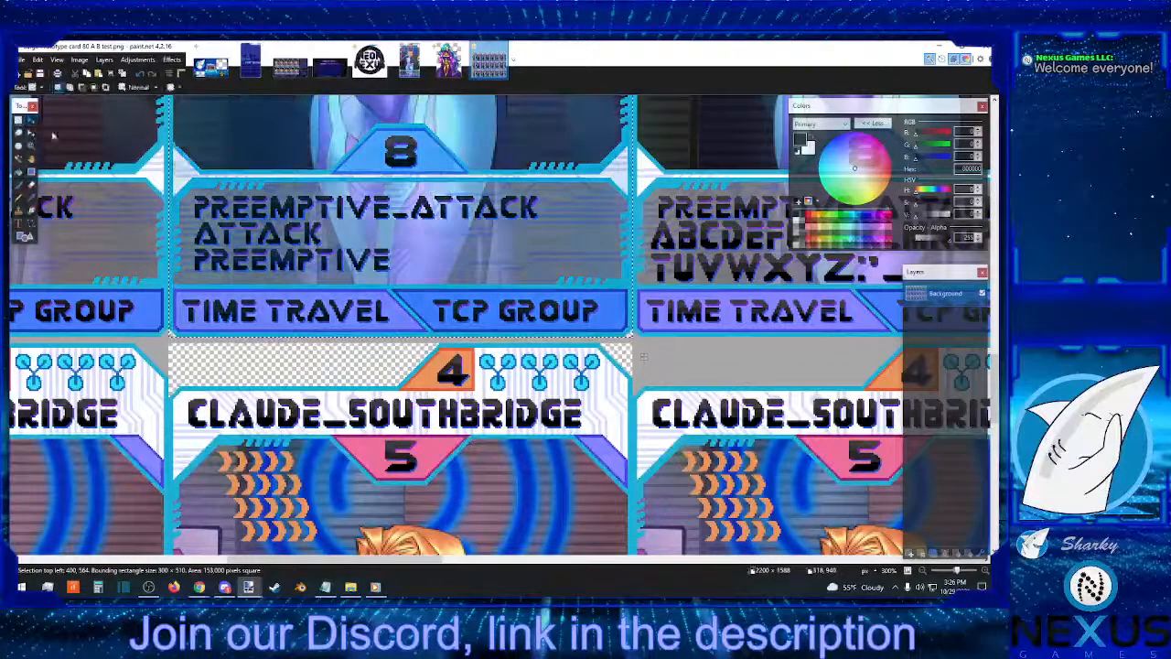
# Review rows B and C of the comparison sheet at 67% zoom and reorder the open images so the card prototype sits beside the sheet
pyautogui.click(924, 574)
pyautogui.click(924, 574)
pyautogui.click(924, 575)
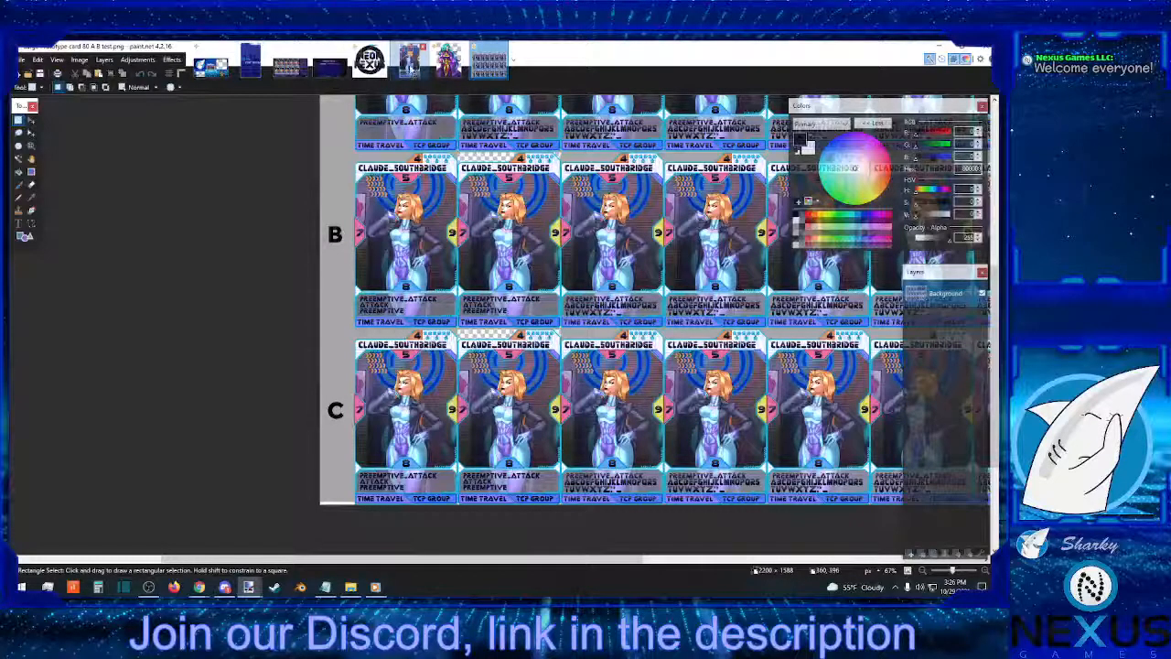
pyautogui.click(409, 60)
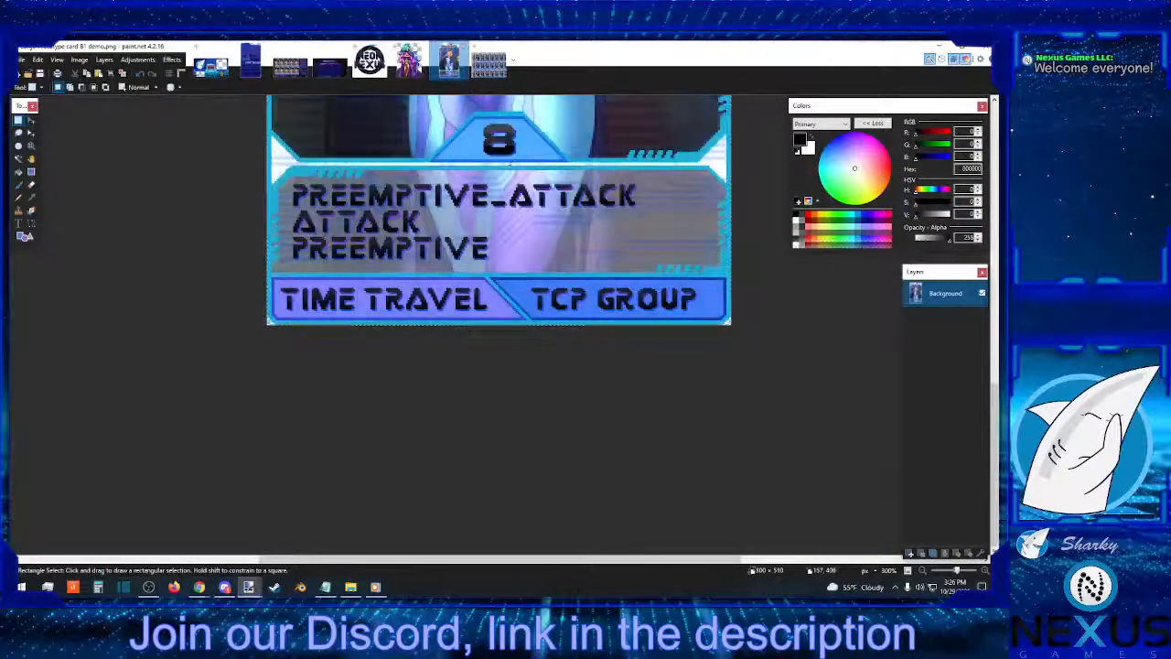
pyautogui.click(489, 60)
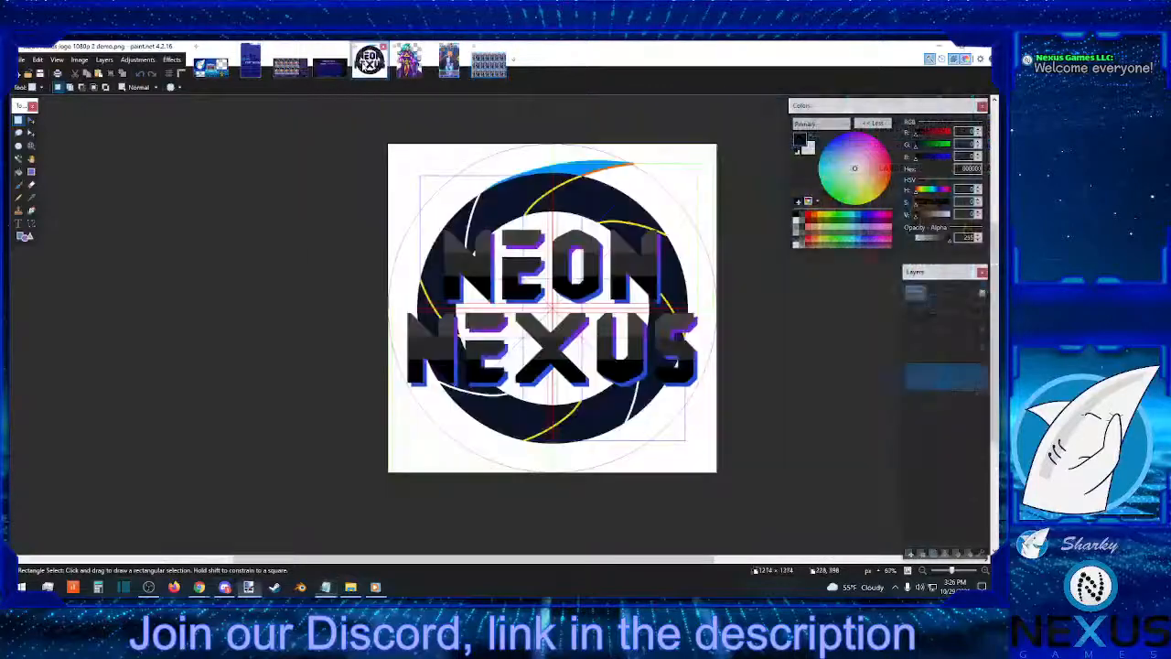
# Move the options menu layout behind the Neon Nexus logo in the order of open images and switch to another window
pyautogui.click(366, 64)
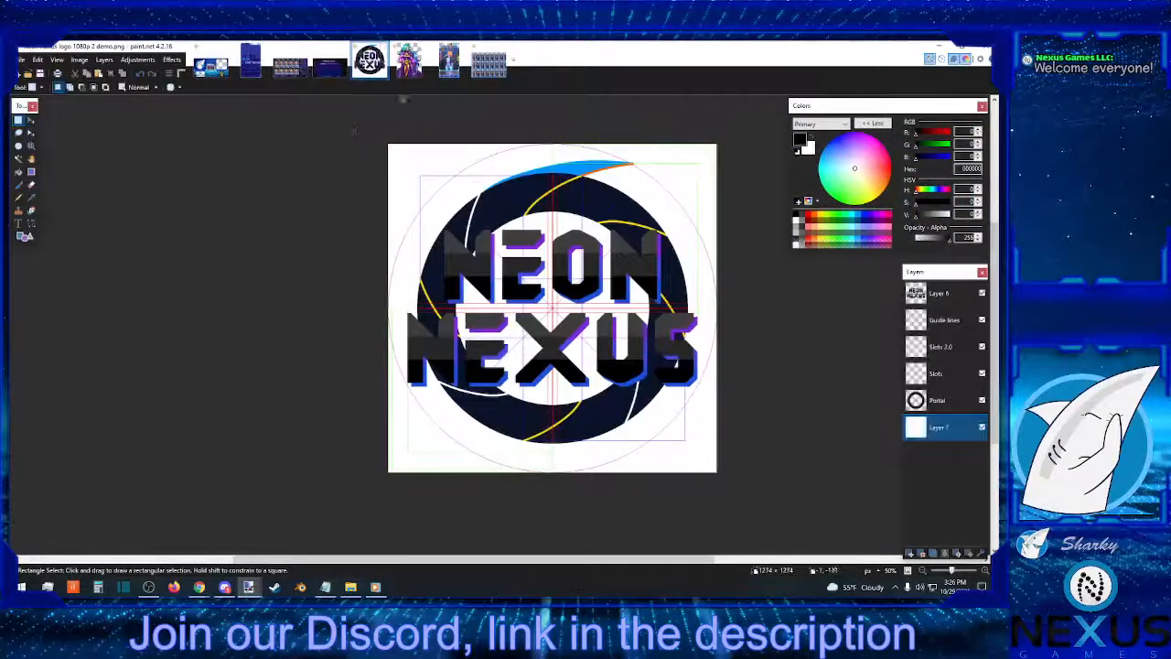
pyautogui.click(342, 70)
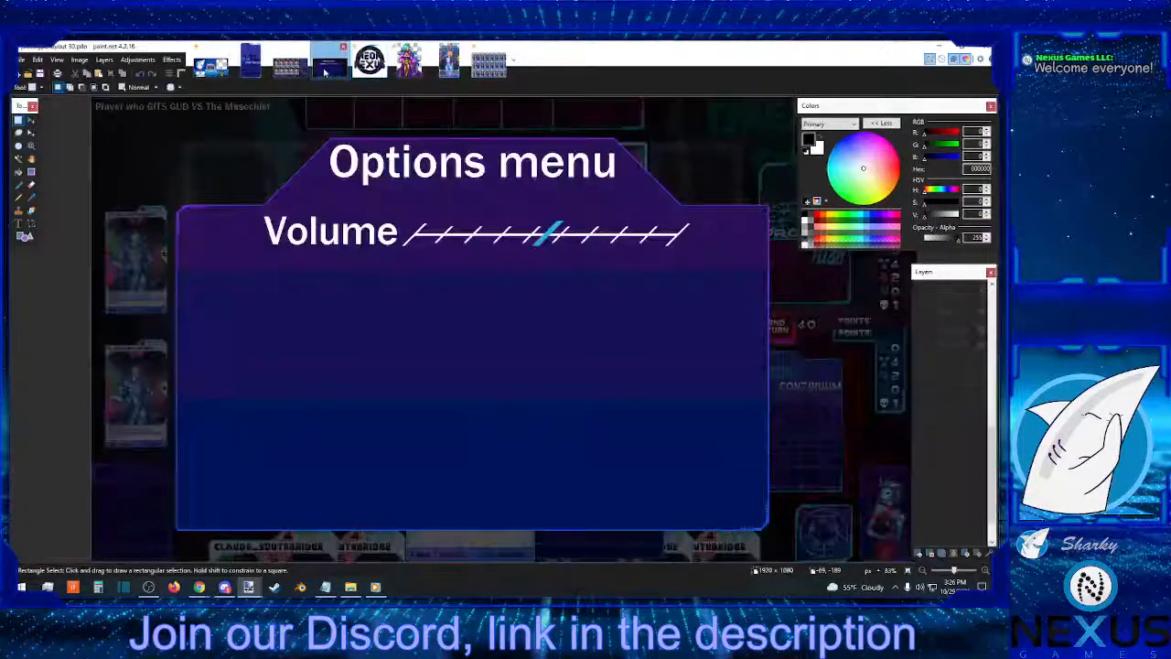
pyautogui.moveTo(343, 70); pyautogui.dragTo(372, 76)
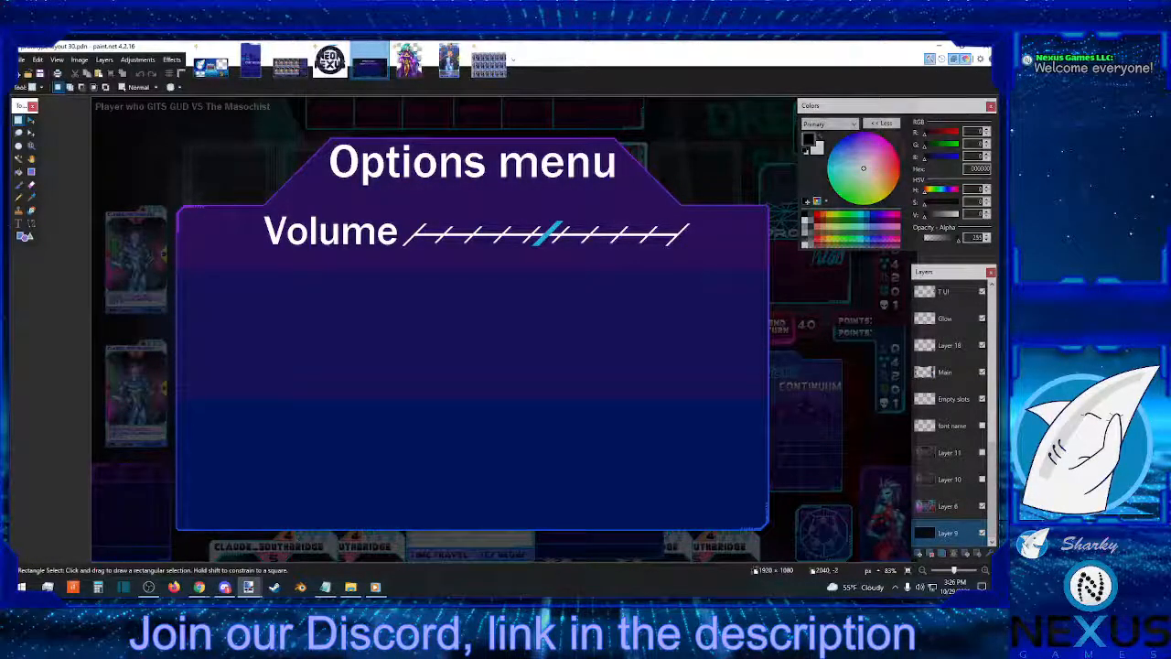
pyautogui.hotkey('alt', 'Tab')
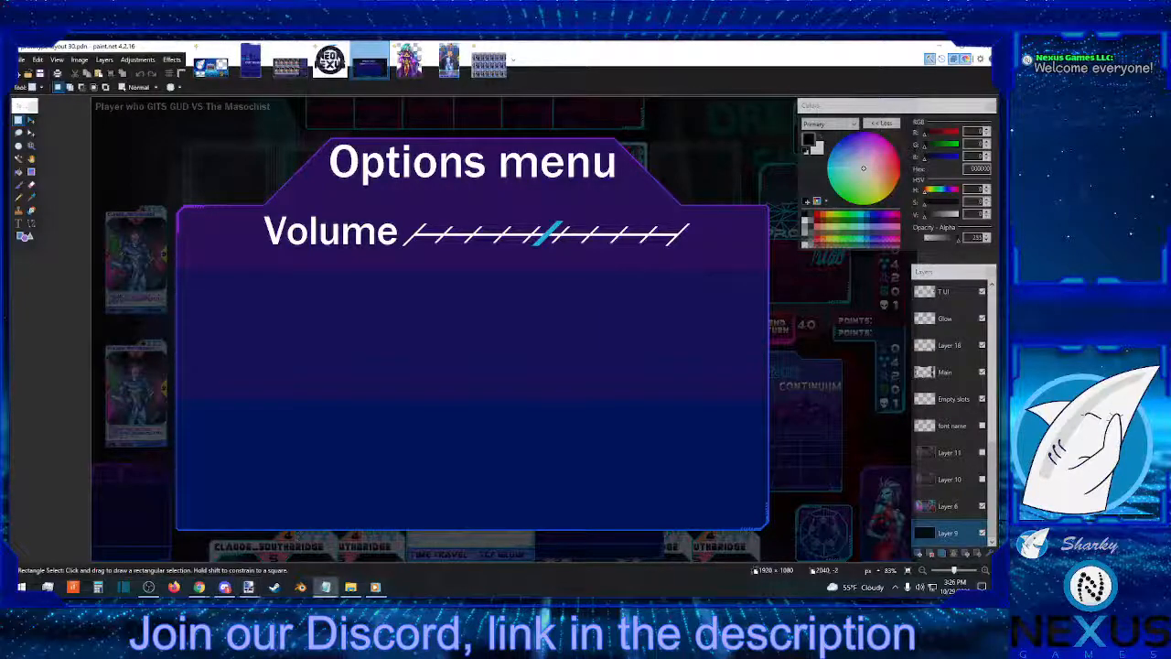
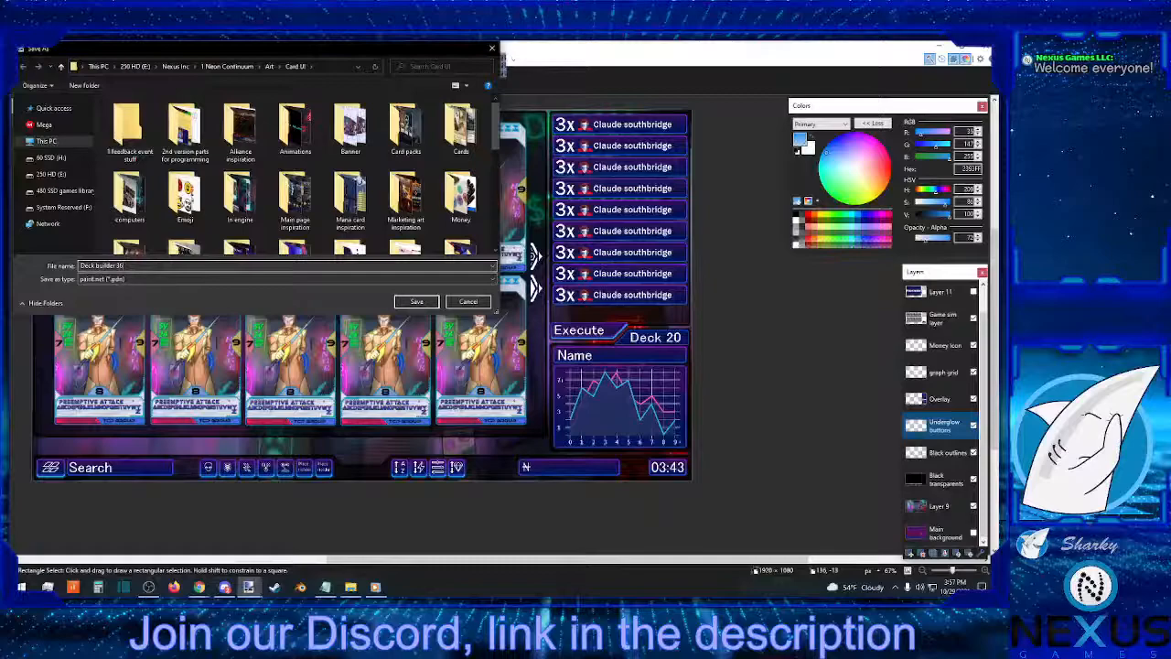
# Save the deck builder layout in the Card UI folder as a paint.net file named Deck builder 36
pyautogui.press('Return')
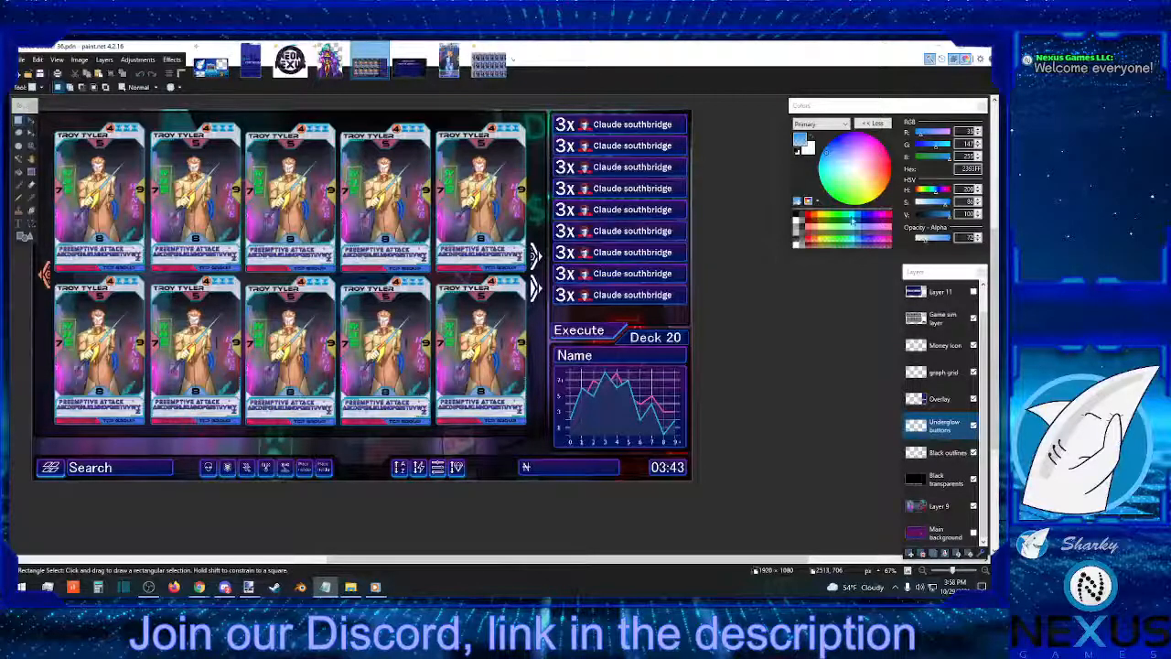
pyautogui.click(733, 361)
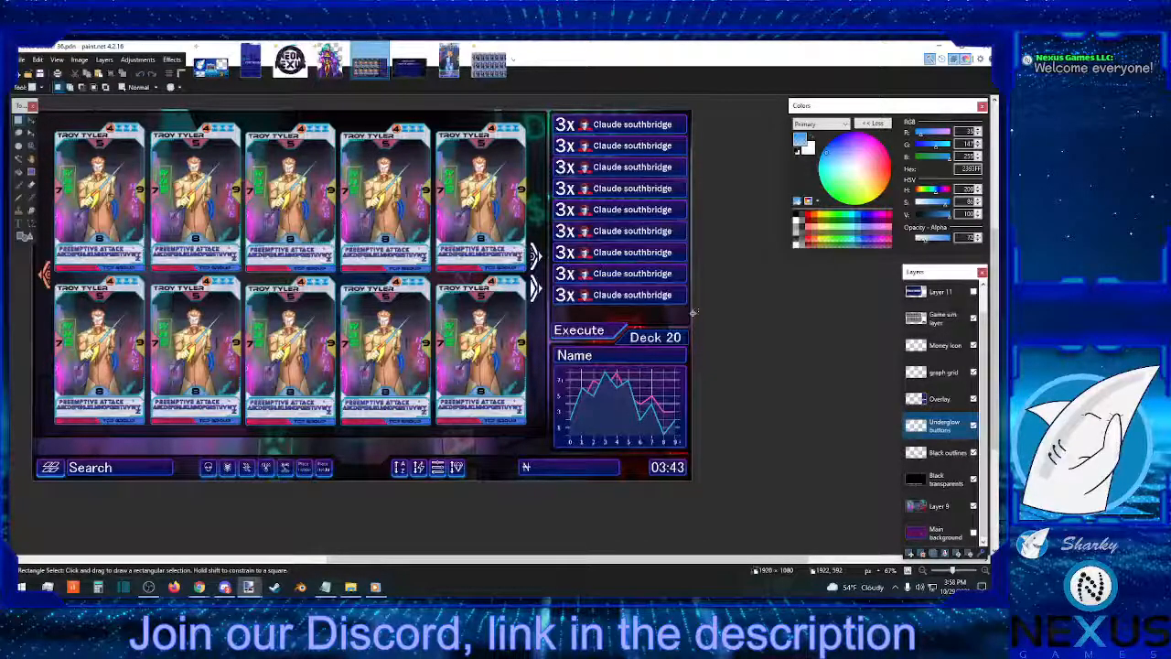
# Gauge the empty strip between the card list and the Execute and Deck 20 buttons with rectangular selections
pyautogui.moveTo(689, 322); pyautogui.dragTo(552, 313)
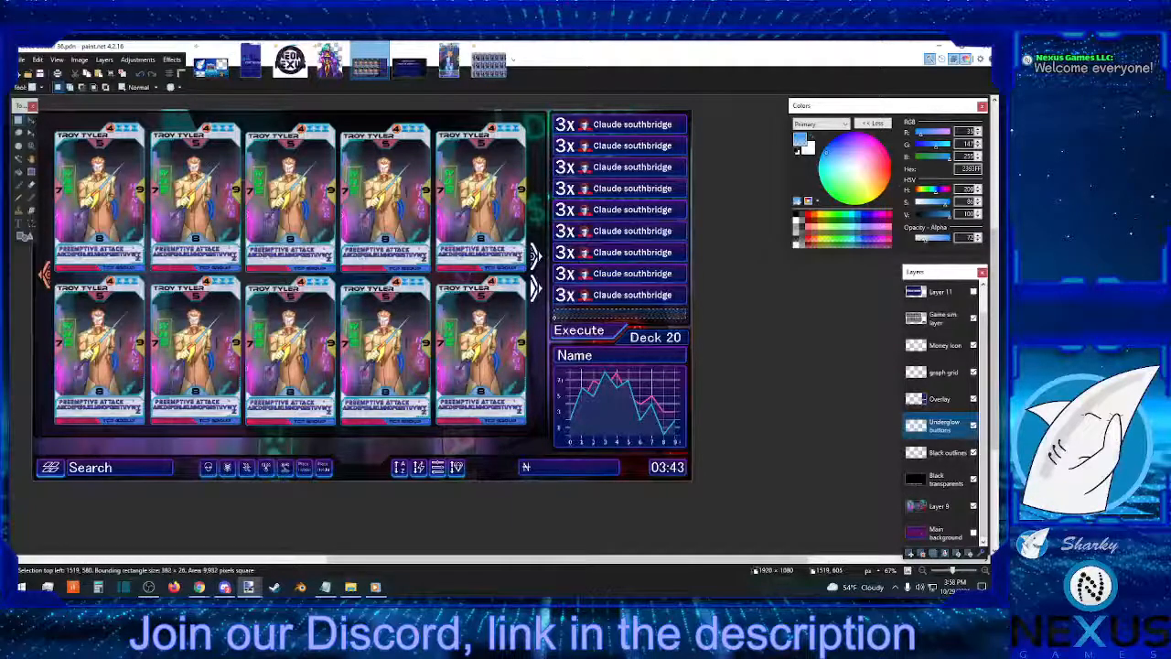
pyautogui.click(718, 343)
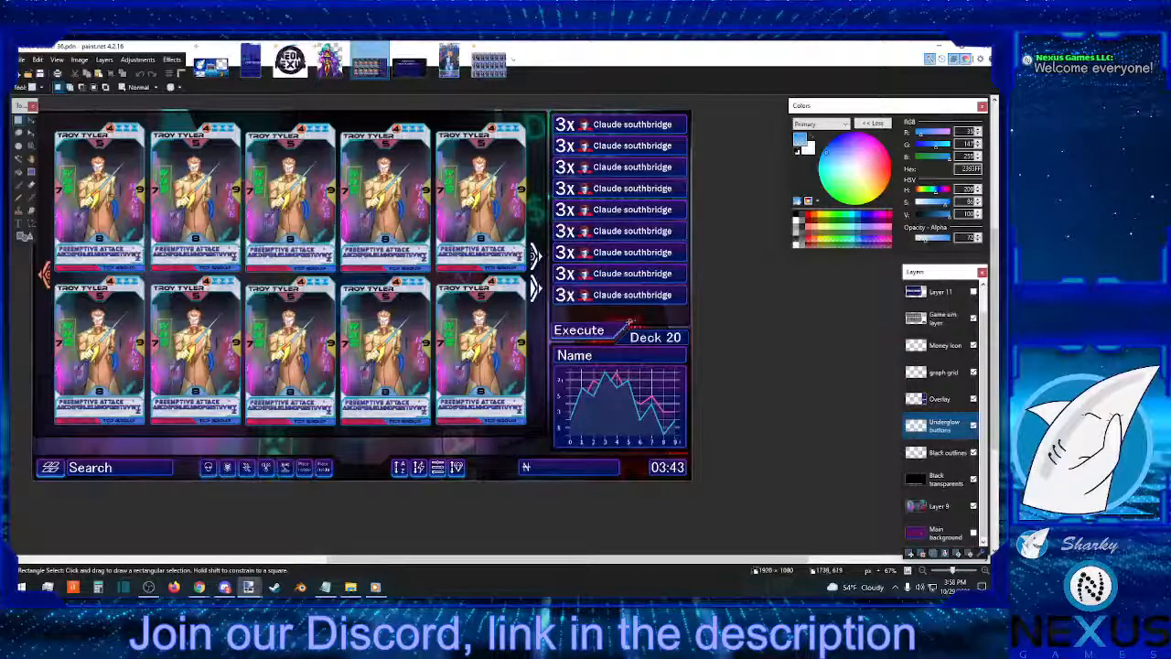
pyautogui.moveTo(629, 322); pyautogui.dragTo(689, 305)
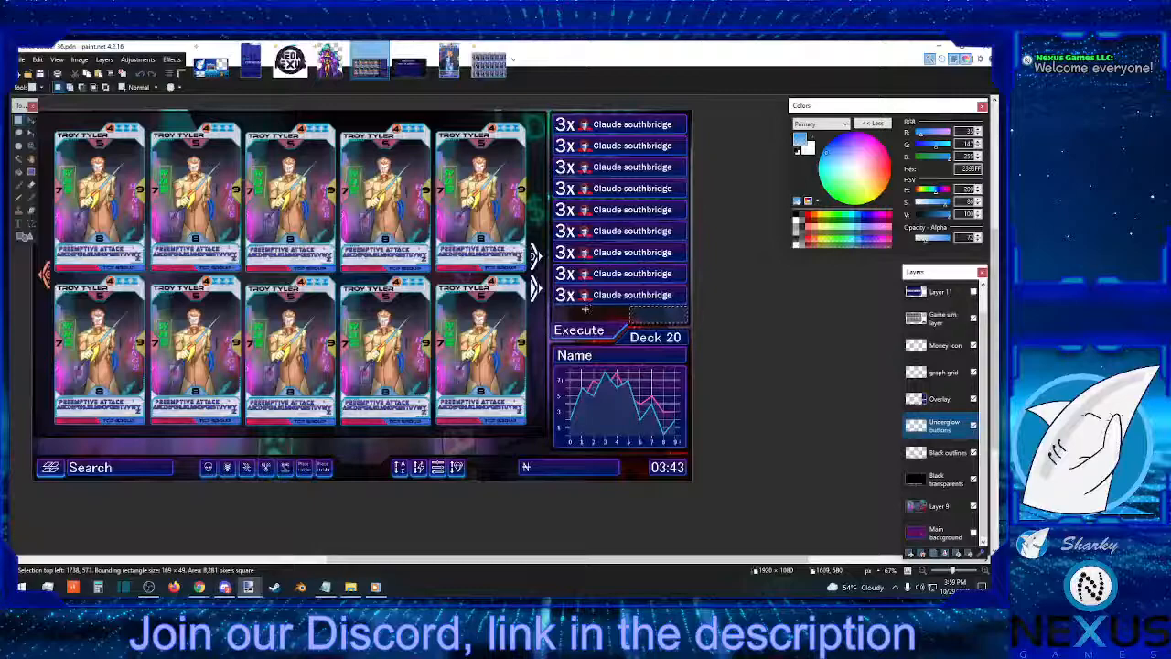
pyautogui.moveTo(554, 310); pyautogui.dragTo(683, 341)
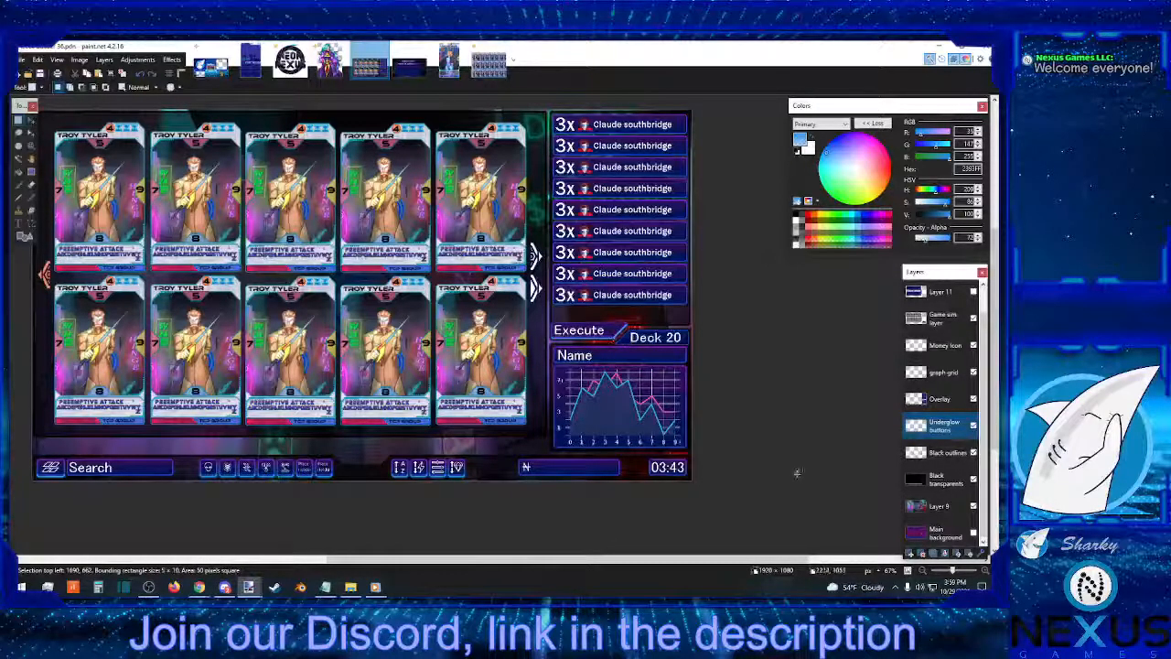
# Make the Overlay layer active and select the last Place Holder button in the layout's bottom bar, about 61 × 68 px
pyautogui.click(984, 572)
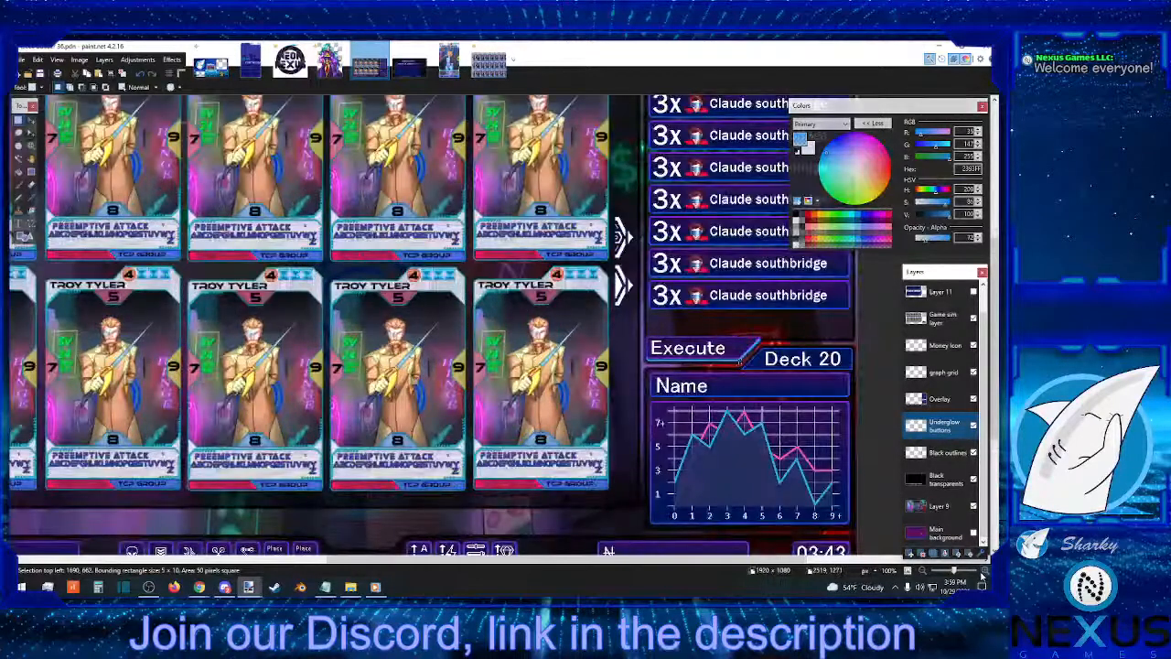
pyautogui.click(940, 400)
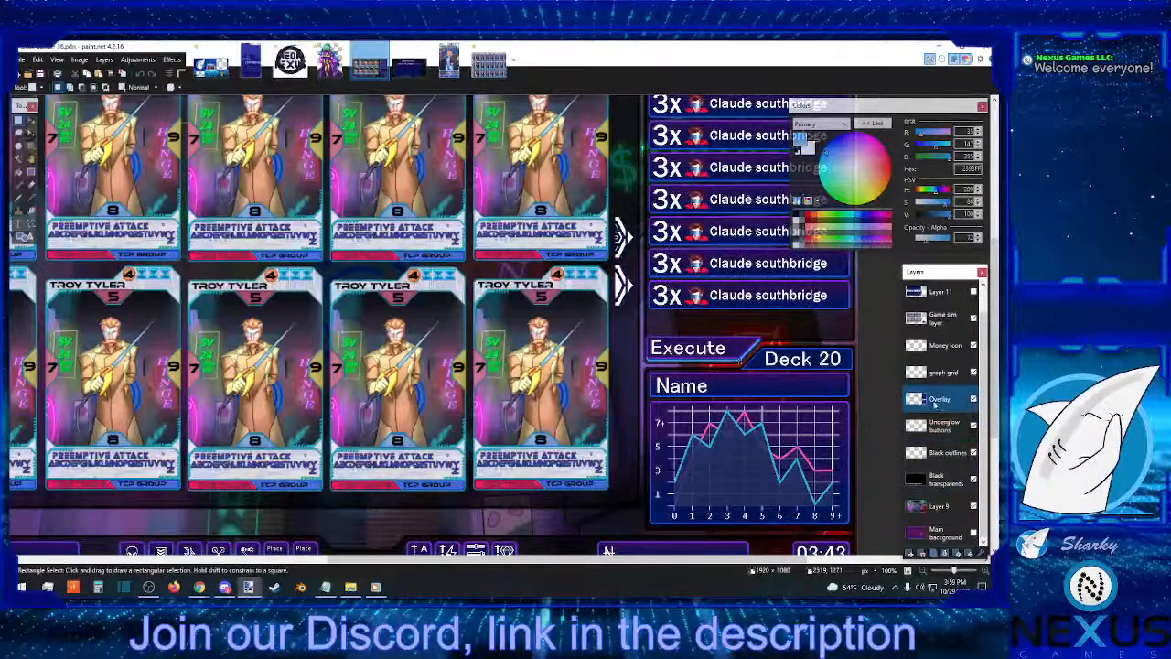
pyautogui.scroll(-4, 910, 549)
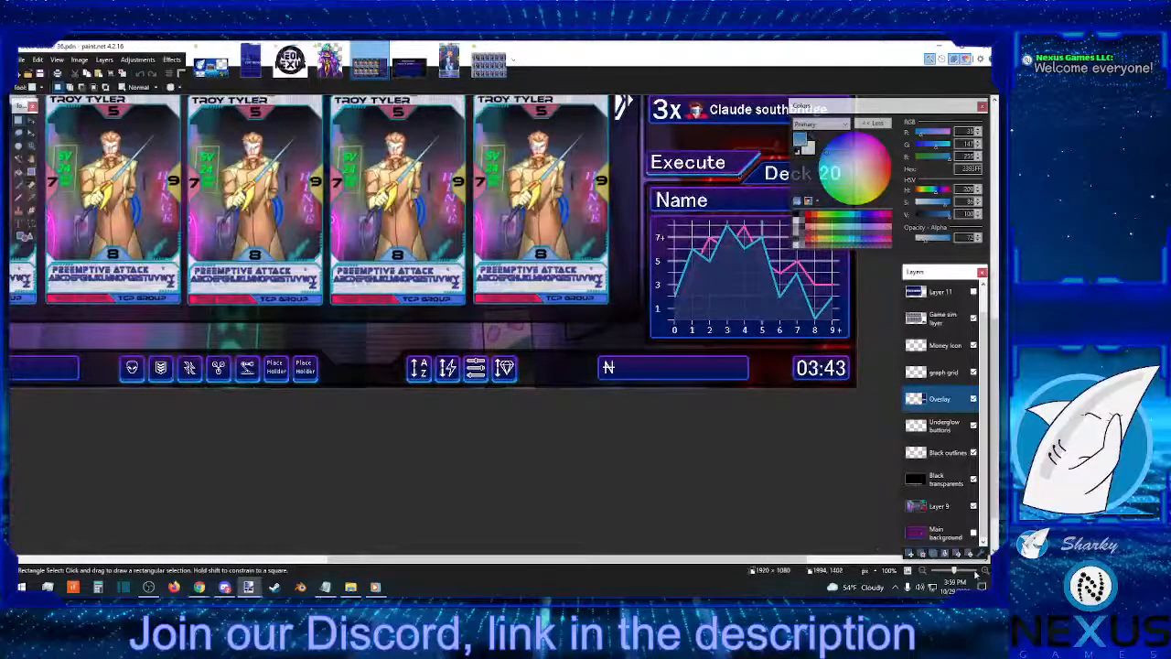
pyautogui.click(985, 570)
pyautogui.click(973, 400)
pyautogui.click(973, 400)
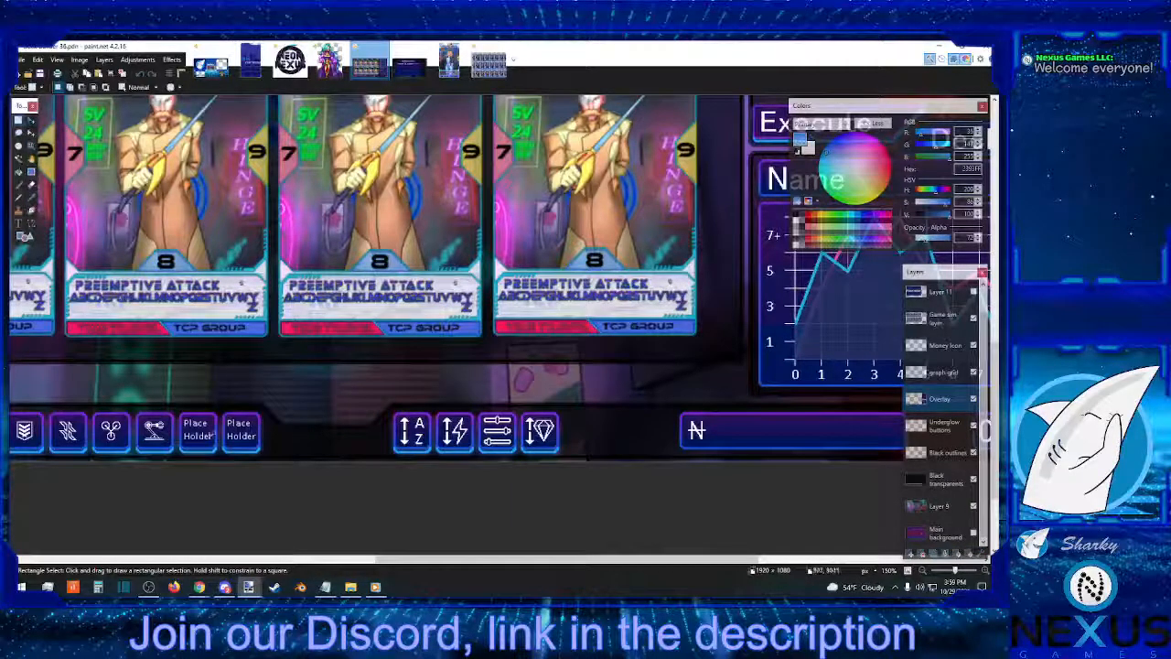
pyautogui.moveTo(269, 406); pyautogui.dragTo(221, 455)
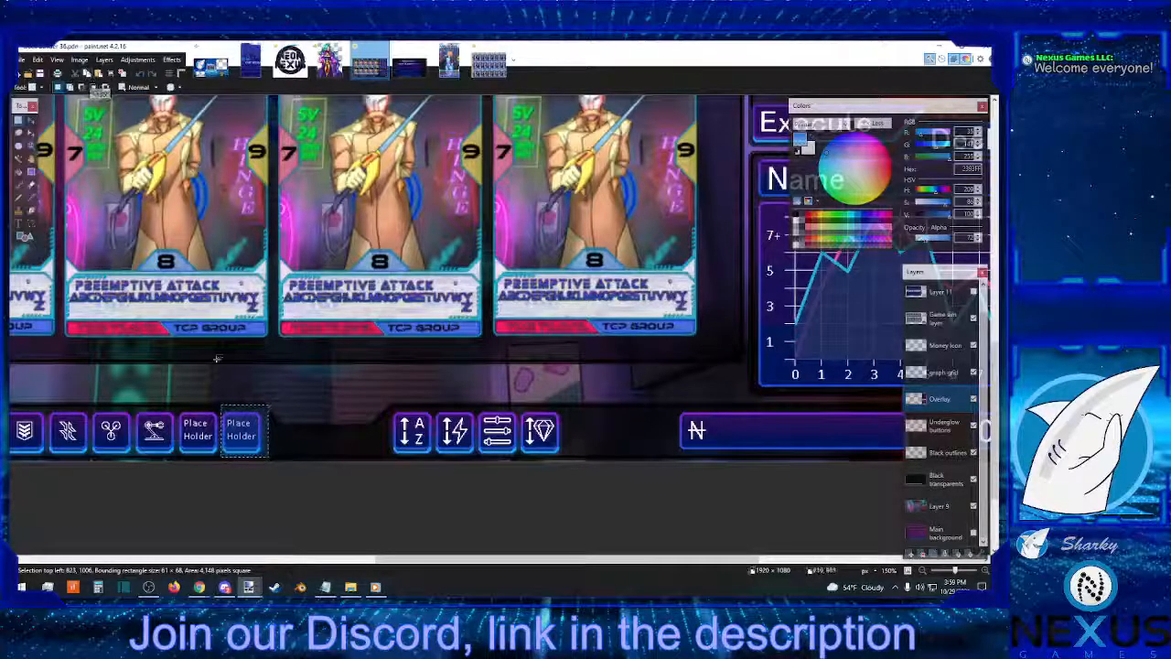
# Paste a copy of the Place Holder button and put it in the empty strip above the Deck 20 label
pyautogui.scroll(3, 549, 331)
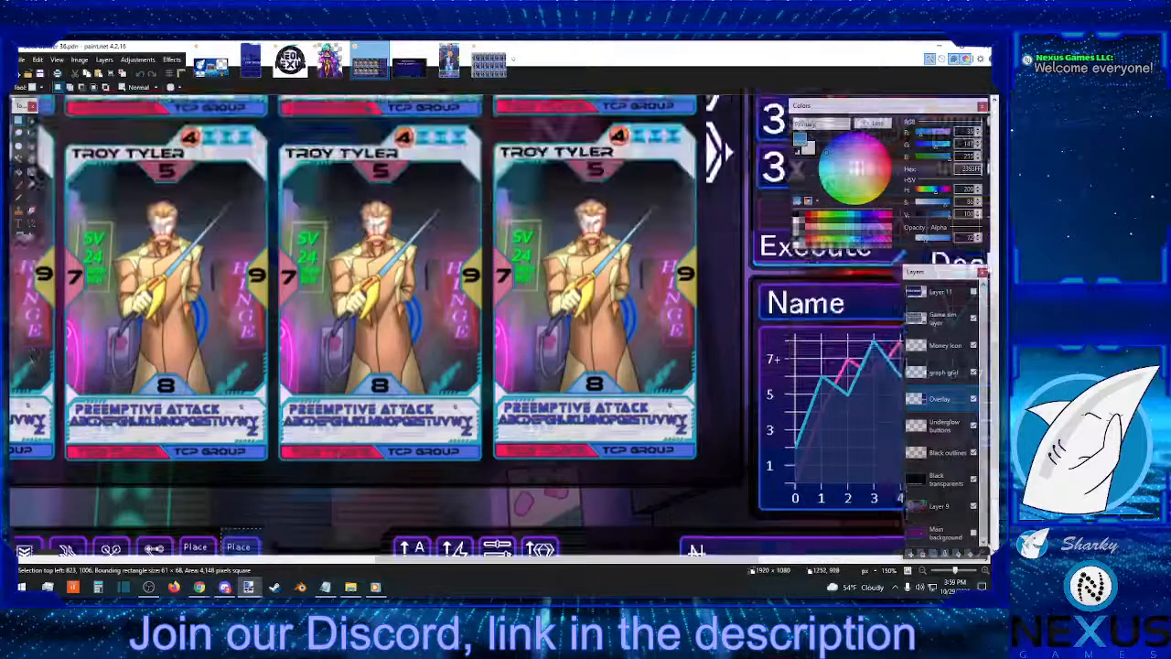
pyautogui.scroll(3, 498, 330)
pyautogui.hscroll(-1, 498, 330)
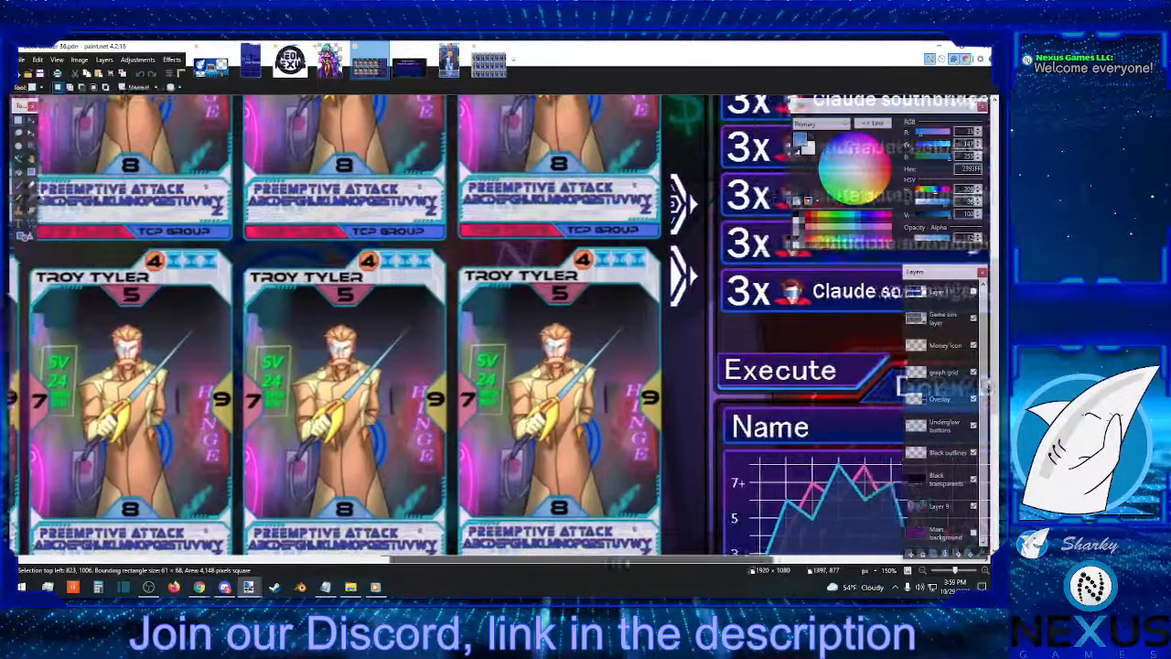
pyautogui.moveTo(622, 562); pyautogui.dragTo(782, 563)
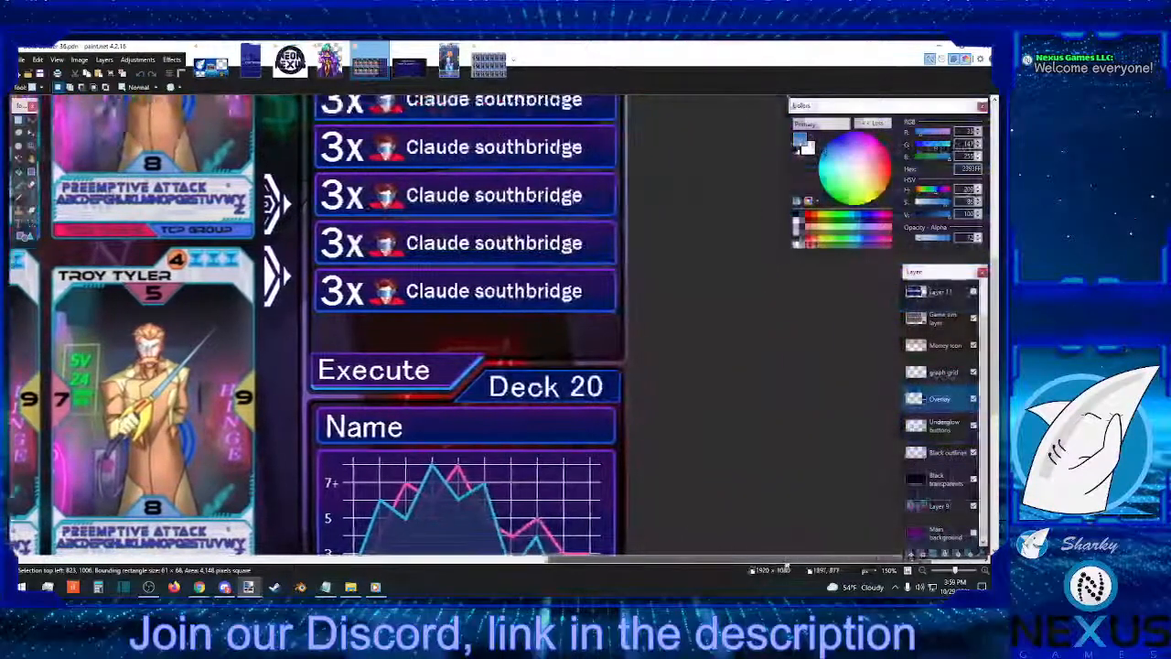
pyautogui.click(984, 570)
pyautogui.scroll(-3, 494, 528)
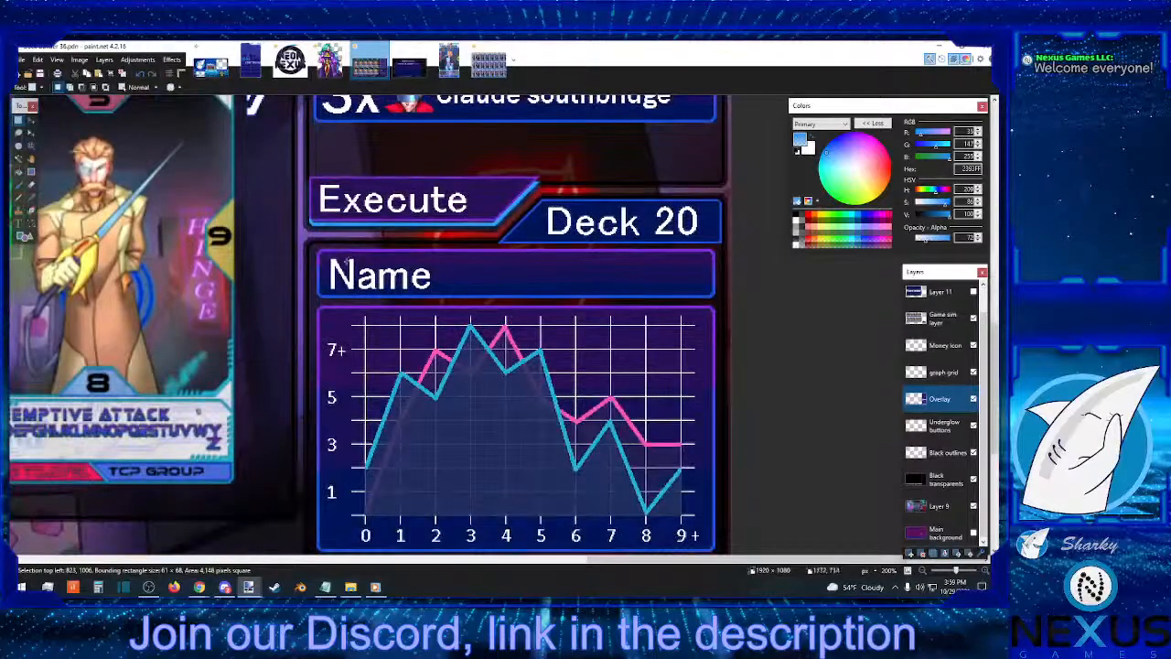
pyautogui.scroll(3, 402, 284)
pyautogui.click(103, 77)
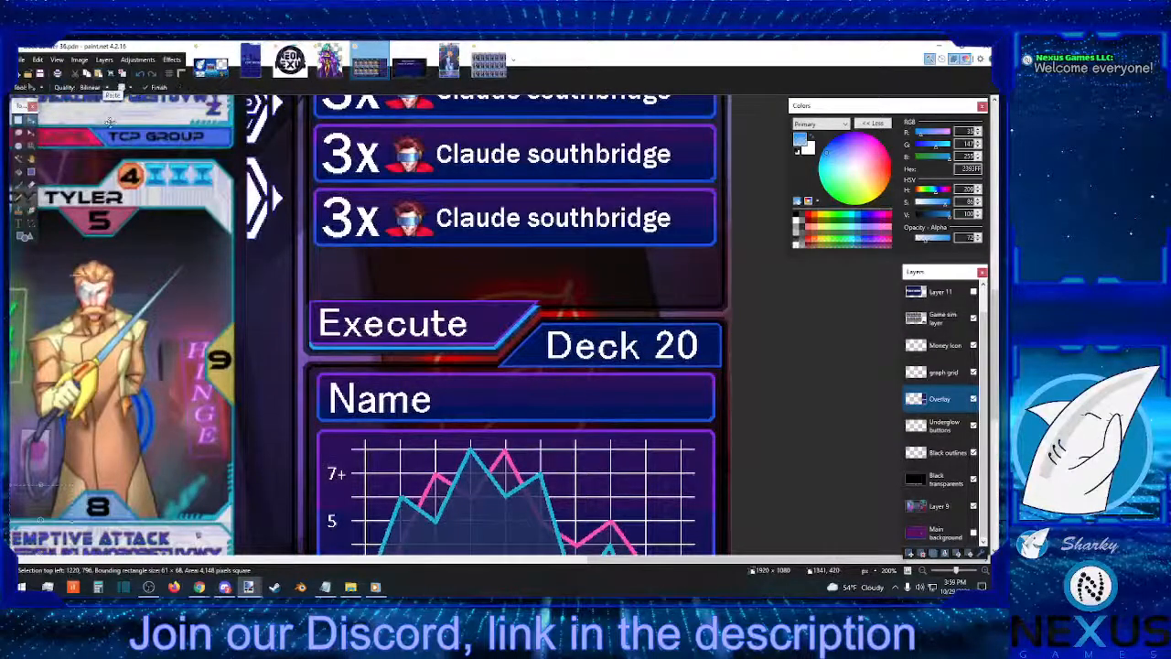
pyautogui.moveTo(43, 502); pyautogui.dragTo(693, 271)
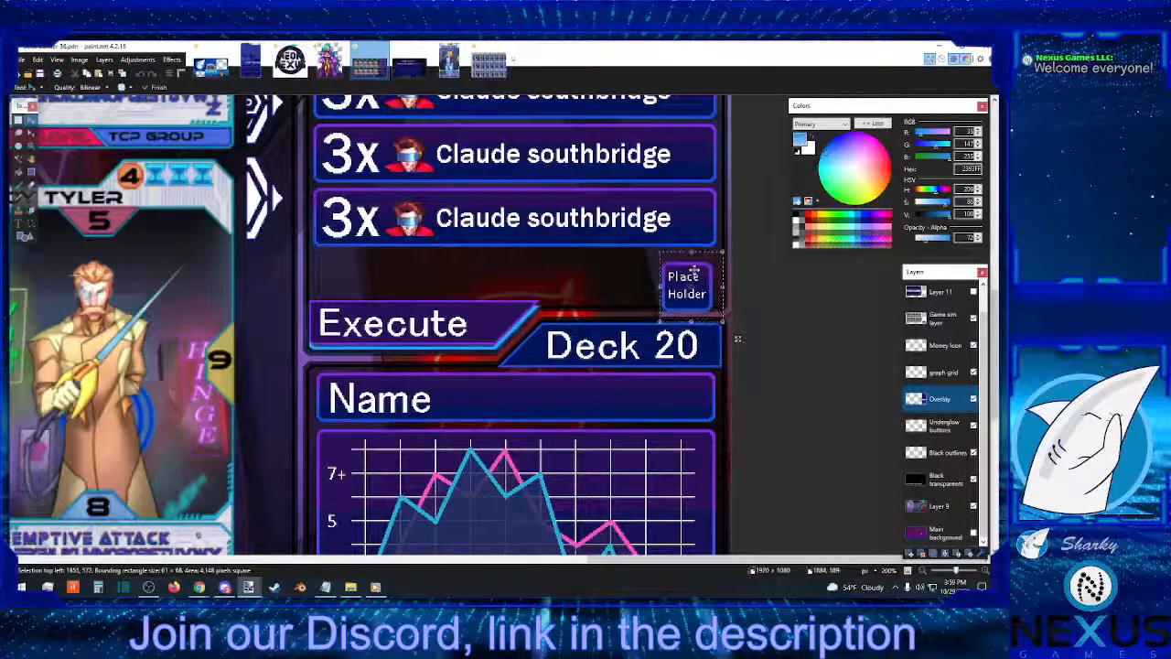
# Select the pasted Place Holder button tightly along its outline with a 49 × 50 px rectangular selection
pyautogui.click(18, 120)
pyautogui.moveTo(646, 262); pyautogui.dragTo(723, 316)
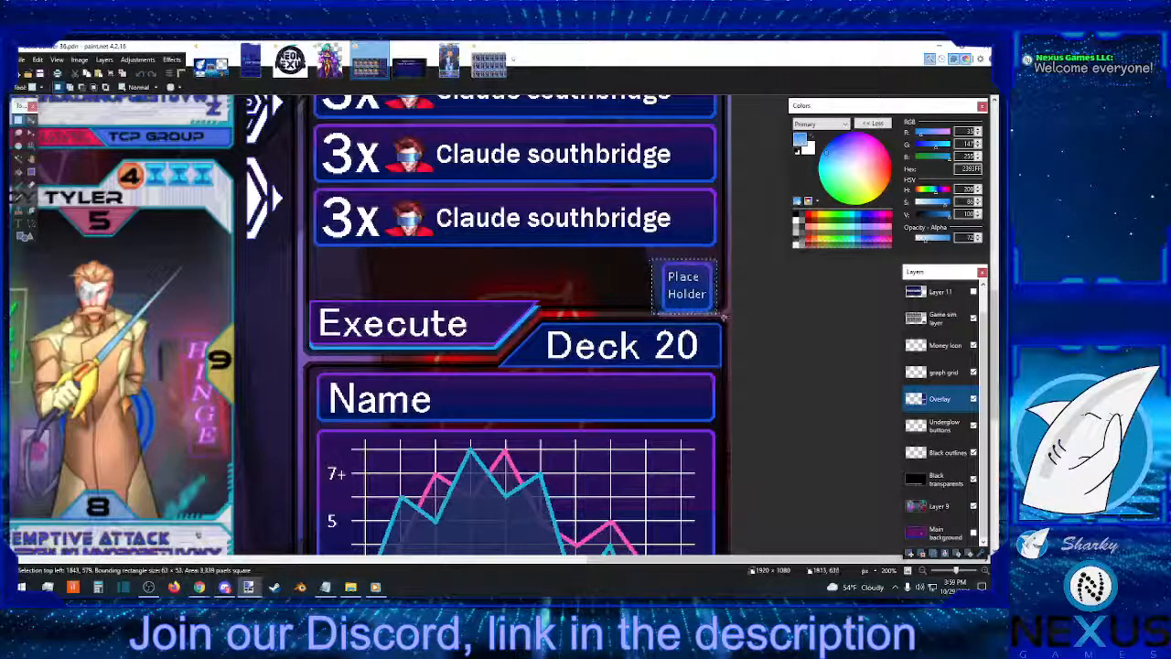
pyautogui.click(985, 570)
pyautogui.click(984, 570)
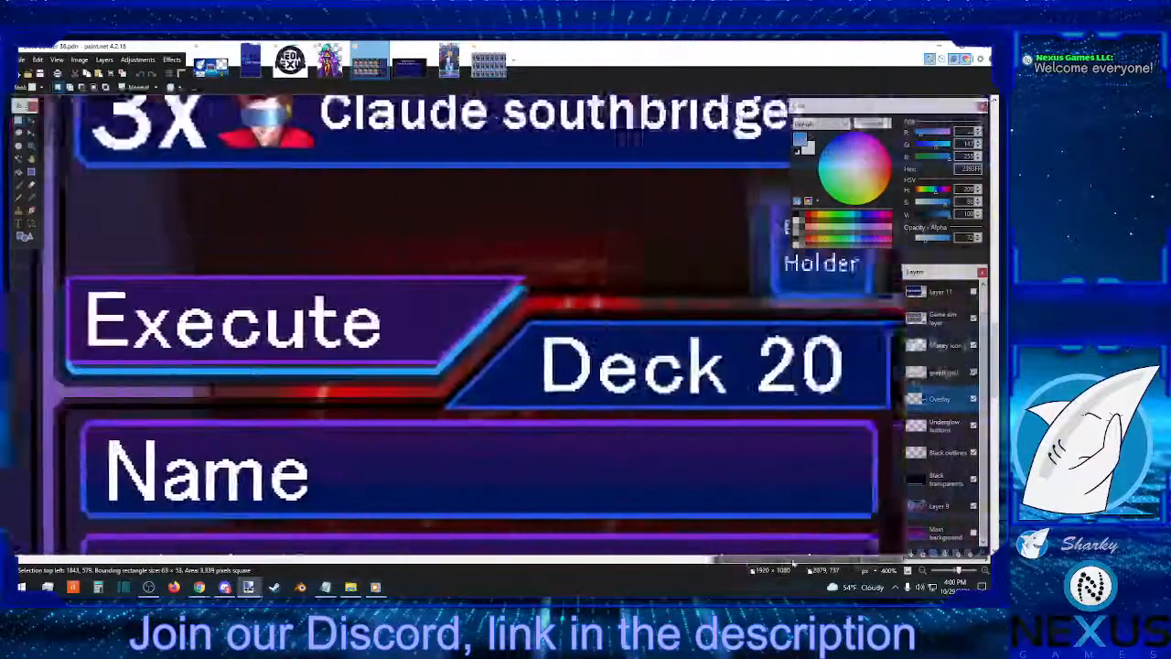
pyautogui.moveTo(776, 559); pyautogui.dragTo(828, 559)
pyautogui.moveTo(578, 245); pyautogui.dragTo(582, 251)
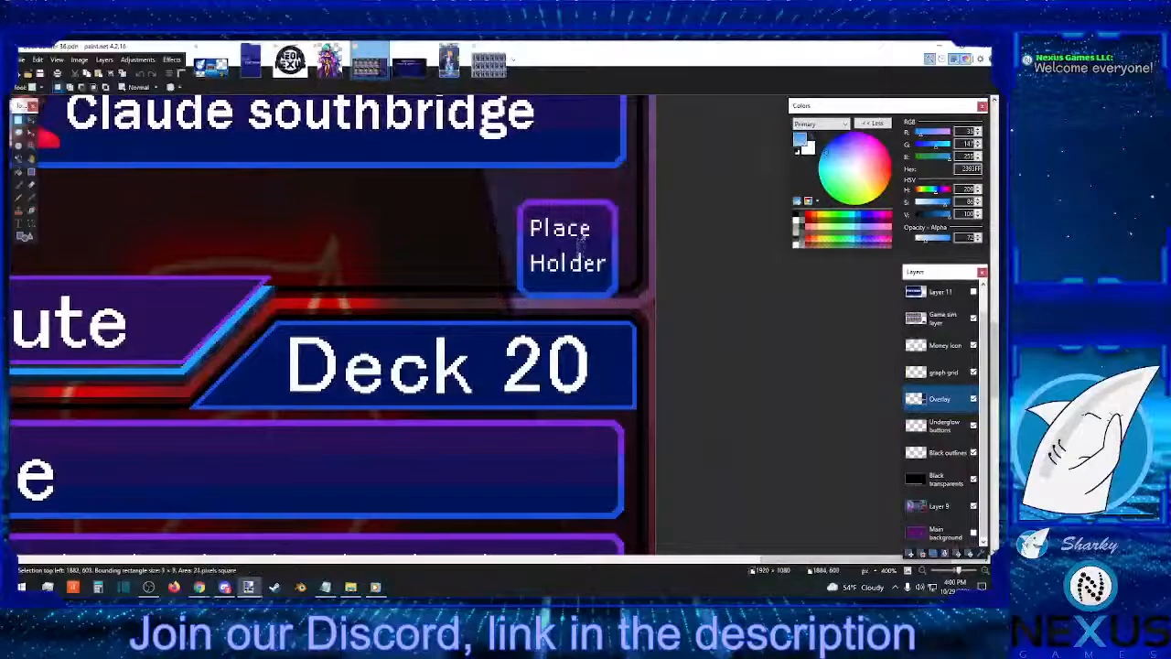
pyautogui.moveTo(518, 197); pyautogui.dragTo(619, 302)
pyautogui.click(533, 213)
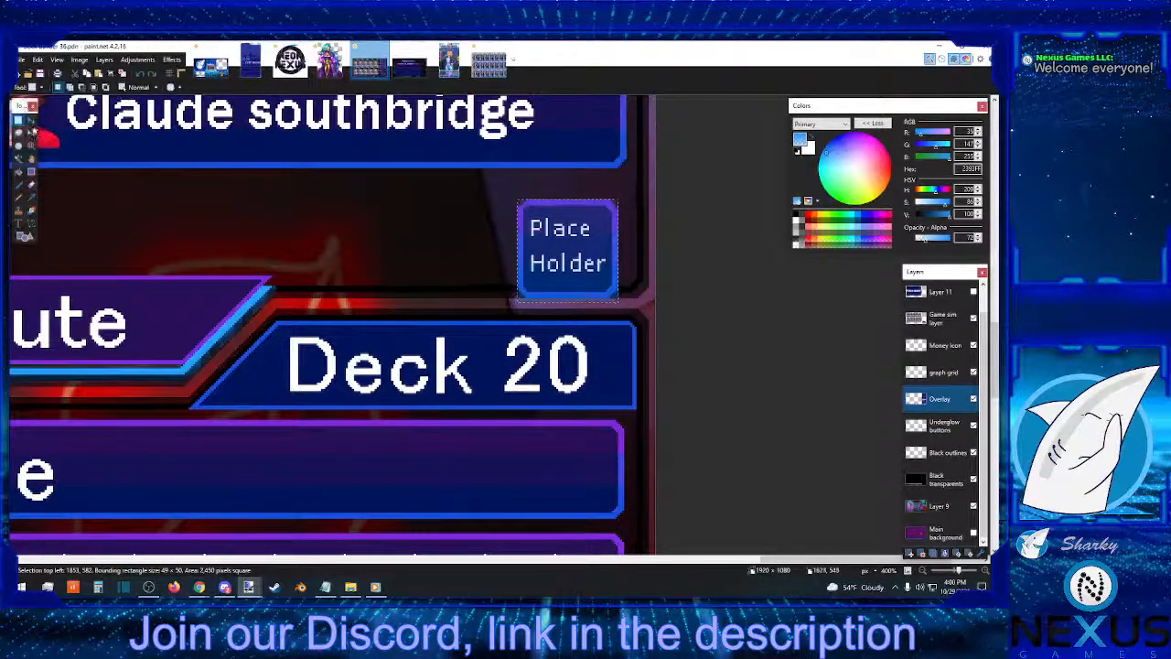
# Move the Place Holder button flush with the card list's right edge, just below the last row, at 1857, 570 px
pyautogui.click(31, 120)
pyautogui.moveTo(587, 240); pyautogui.dragTo(594, 197)
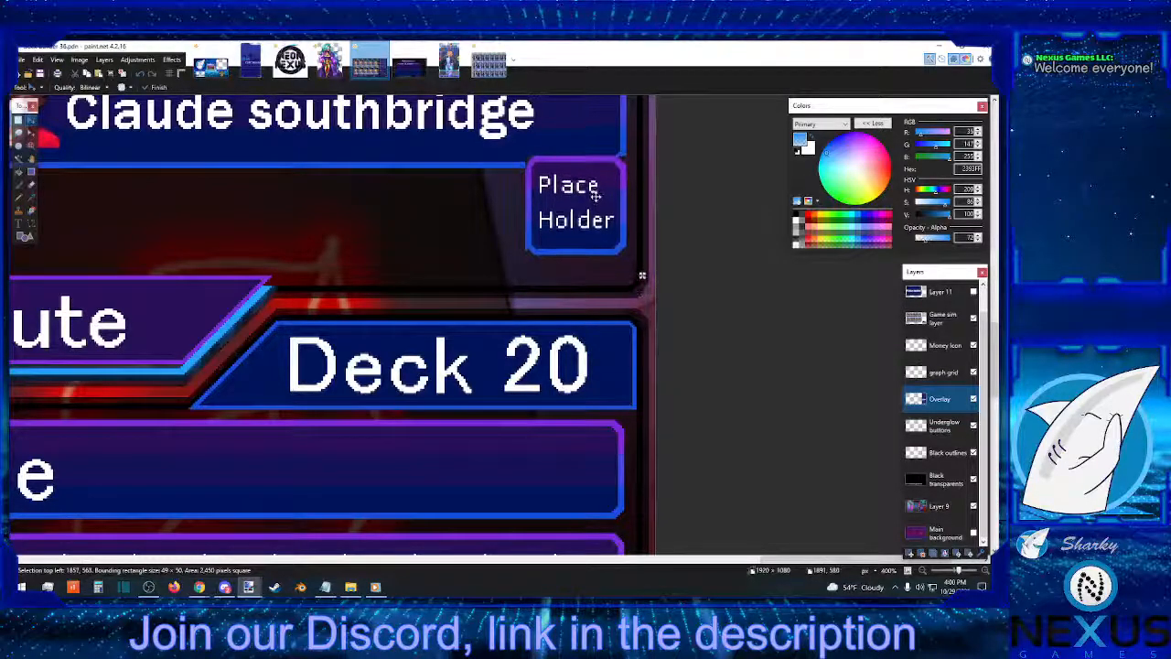
pyautogui.press('Down')
pyautogui.press('Down')
pyautogui.press('Down')
pyautogui.press('Down')
pyautogui.press('Down')
pyautogui.press('Down')
pyautogui.press('Down')
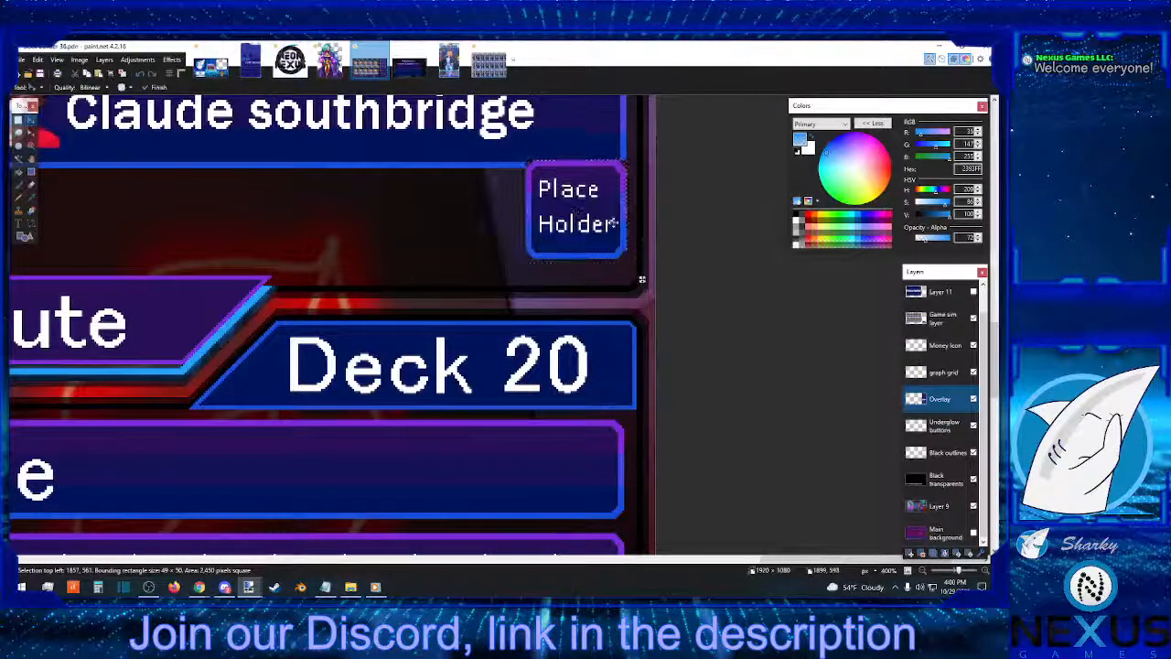
pyautogui.press('Down')
pyautogui.press('Down')
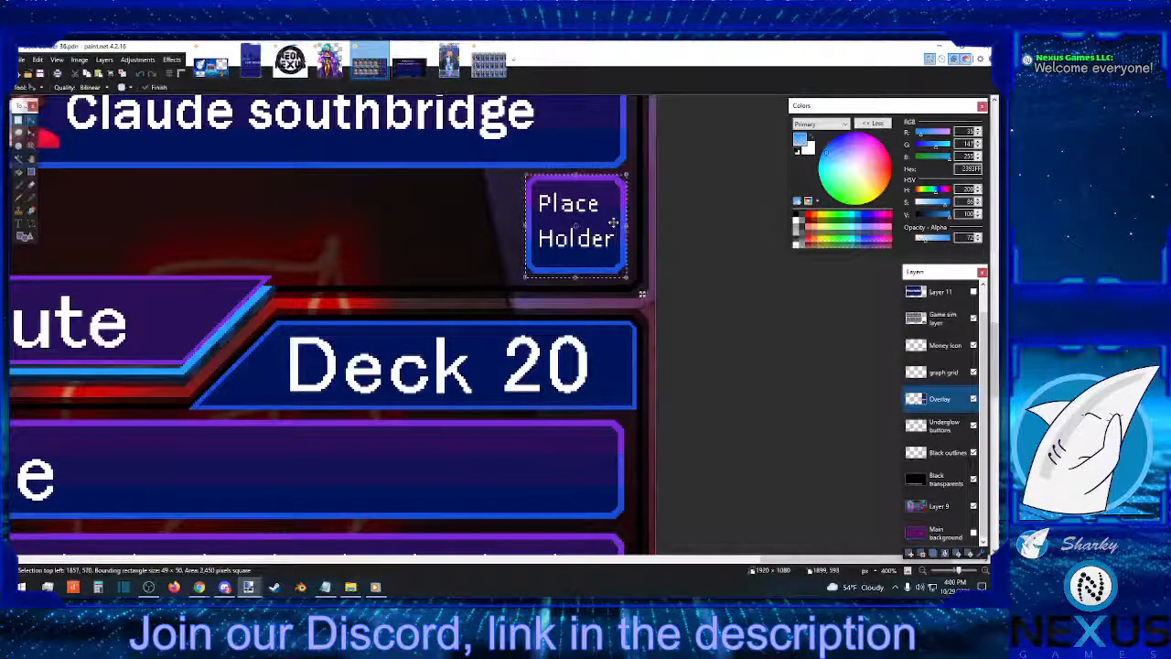
# Compare the gap between two card list rows with the gap between the last row and the Place Holder button
pyautogui.click(21, 121)
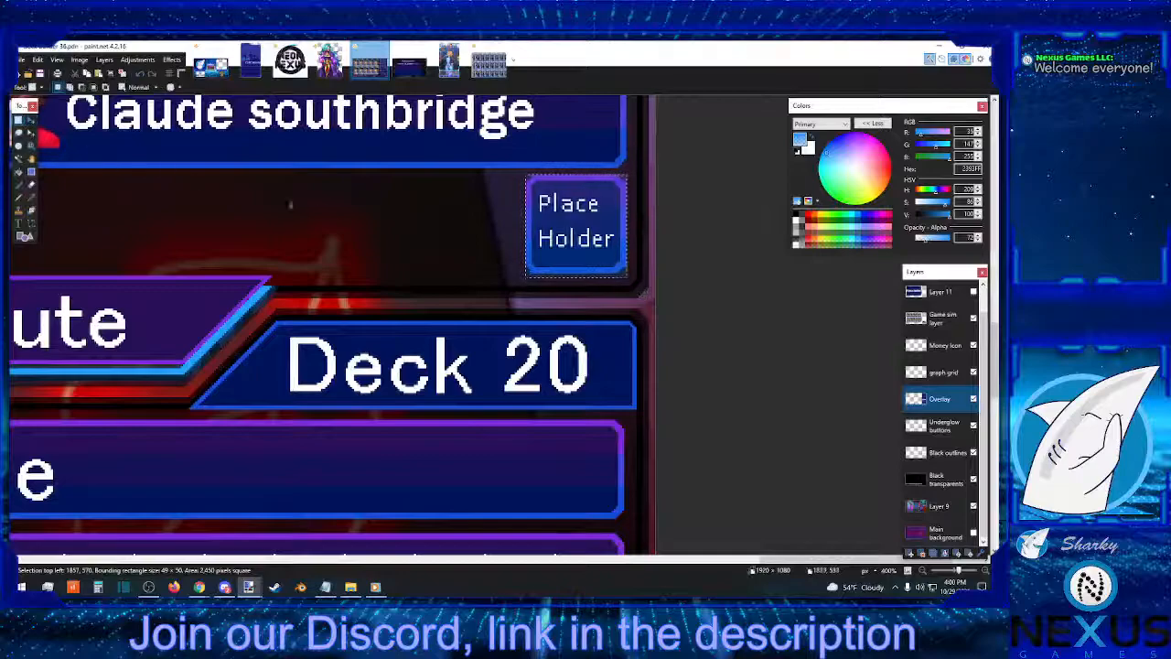
pyautogui.scroll(1, 368, 210)
pyautogui.click(587, 165)
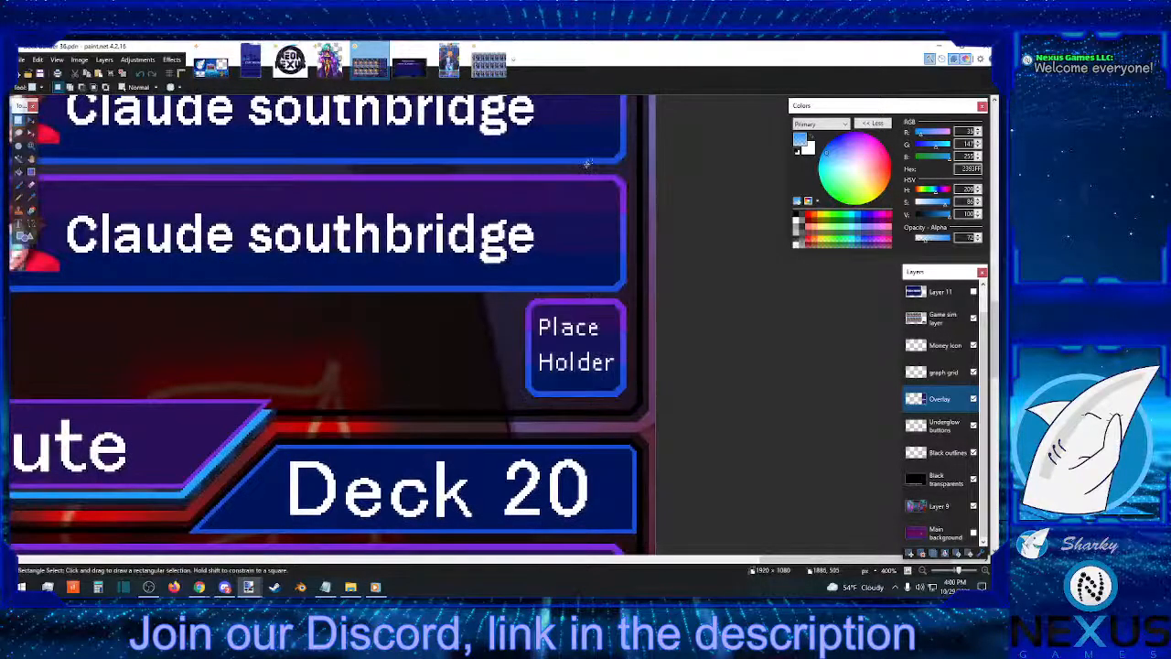
pyautogui.moveTo(589, 170); pyautogui.dragTo(589, 172)
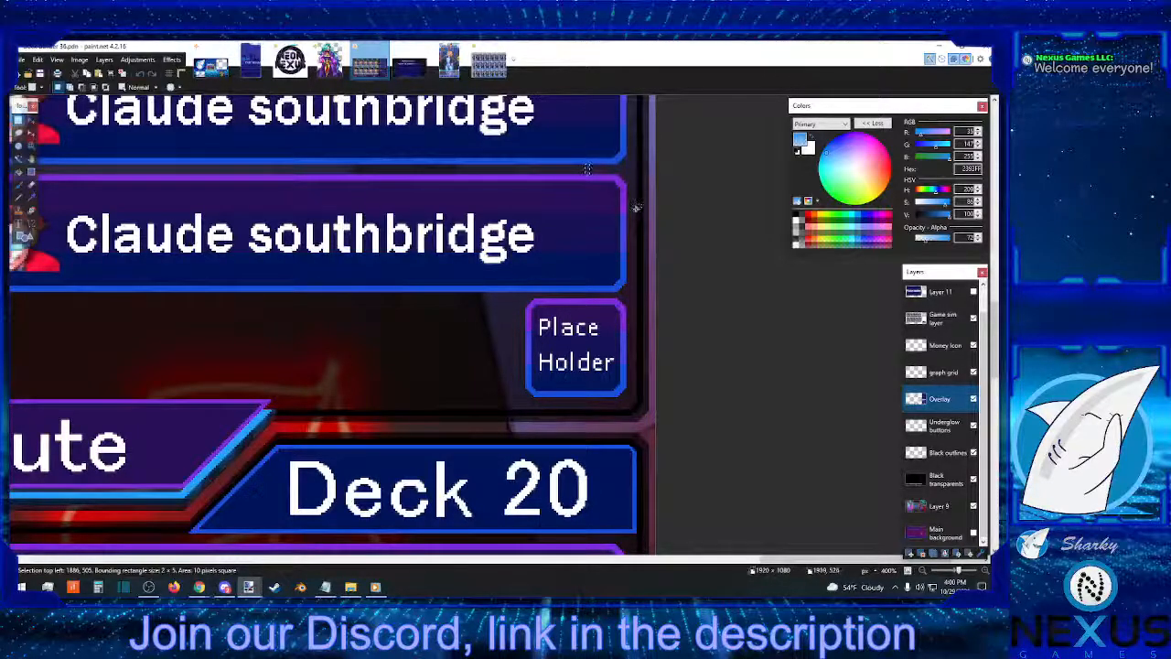
pyautogui.scroll(-1, 636, 208)
pyautogui.moveTo(580, 231); pyautogui.dragTo(580, 234)
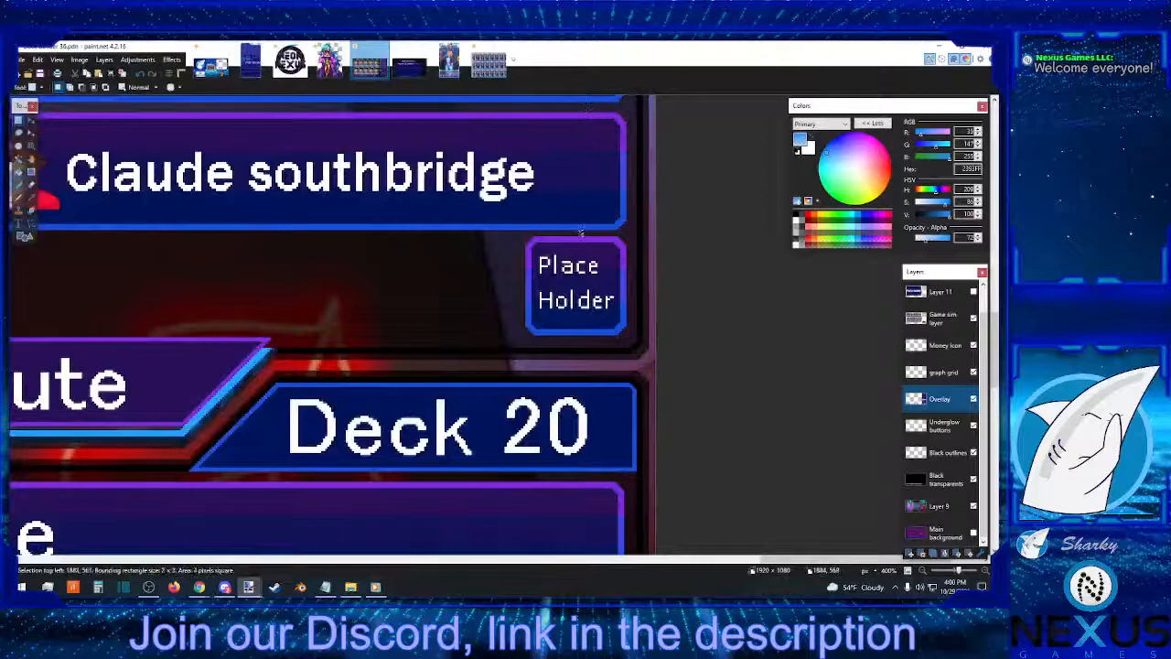
pyautogui.click(614, 244)
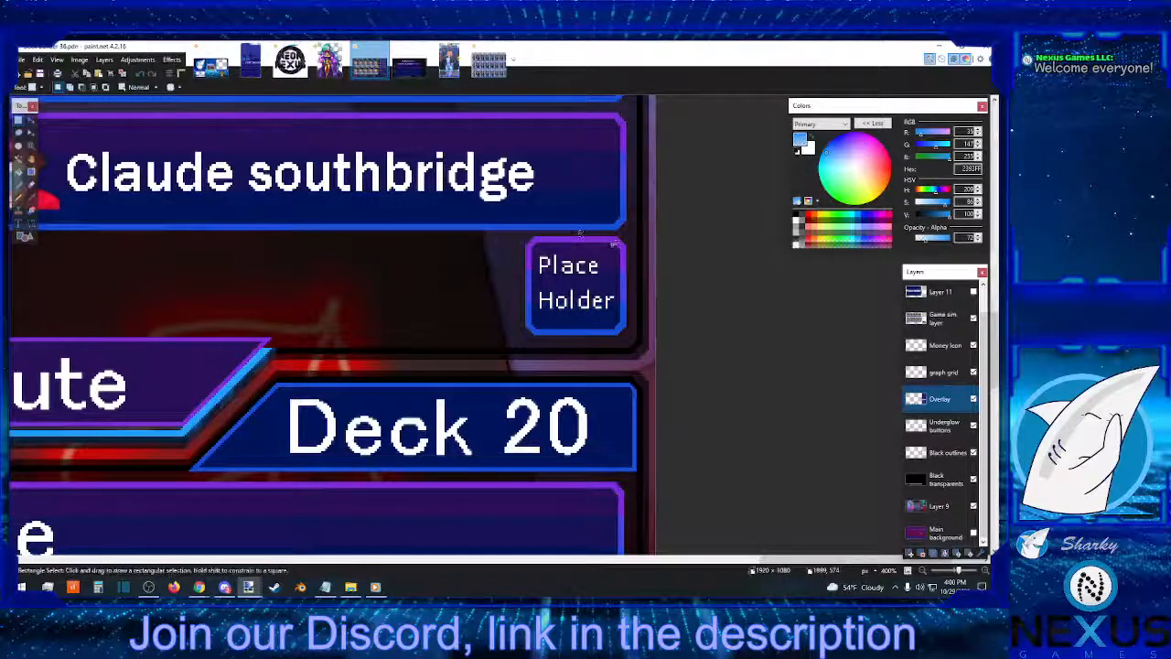
# Reselect the Place Holder button, shift it 2 px down and measure the gap to the last card list row
pyautogui.moveTo(524, 233); pyautogui.dragTo(635, 341)
pyautogui.click(30, 121)
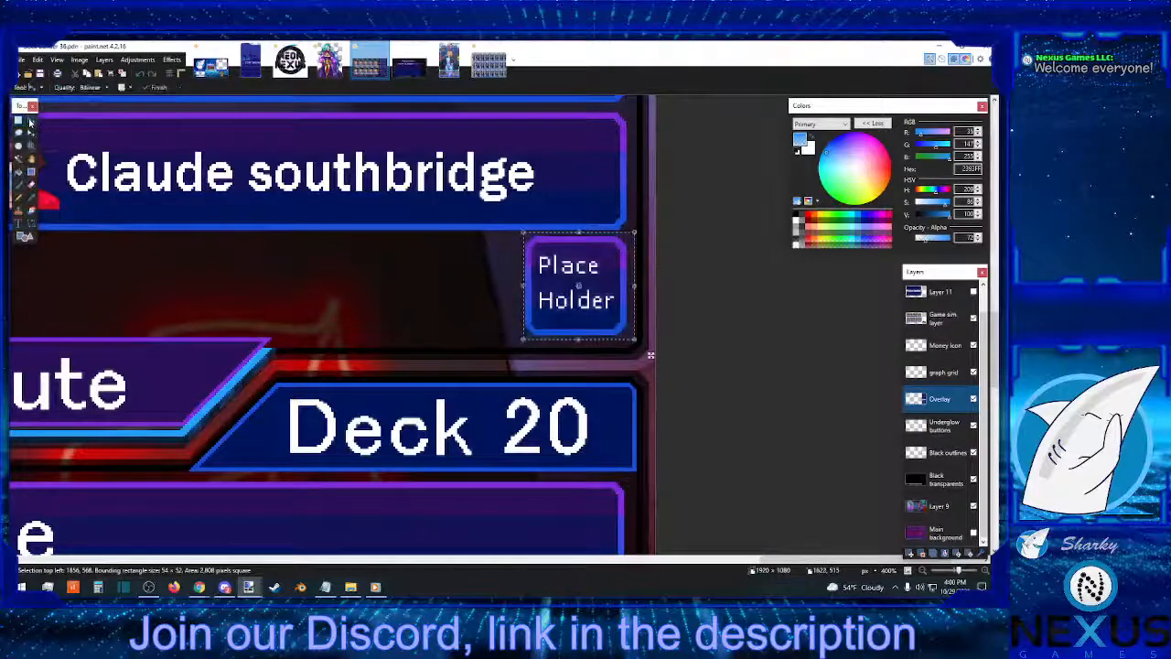
pyautogui.moveTo(651, 355); pyautogui.dragTo(650, 359)
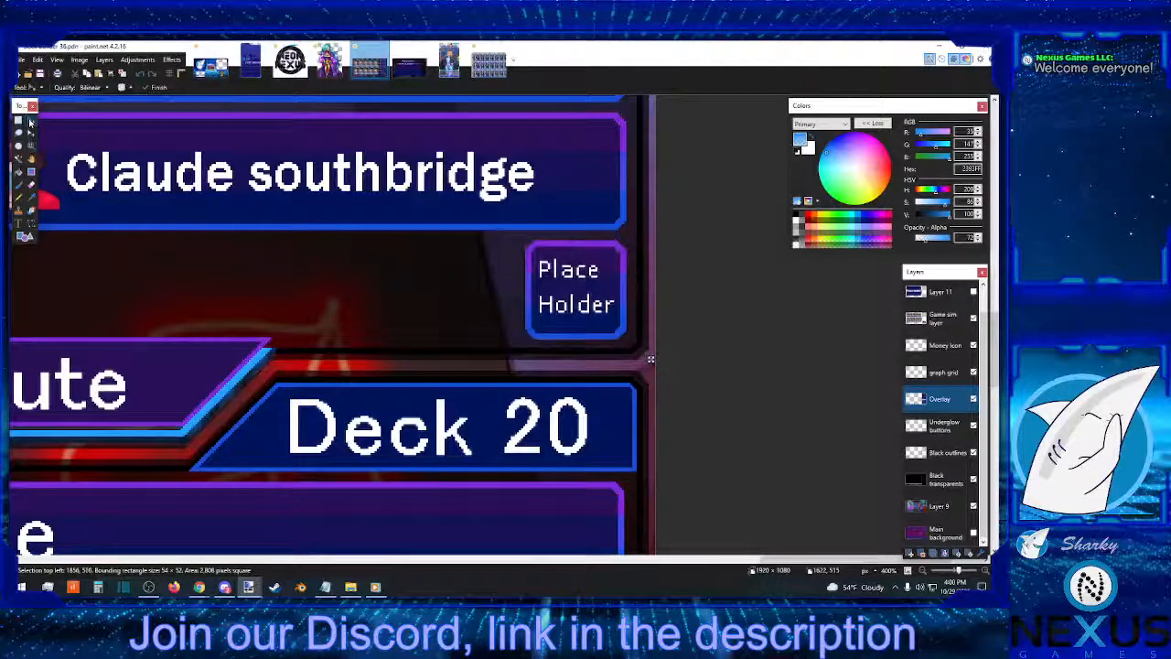
pyautogui.click(18, 119)
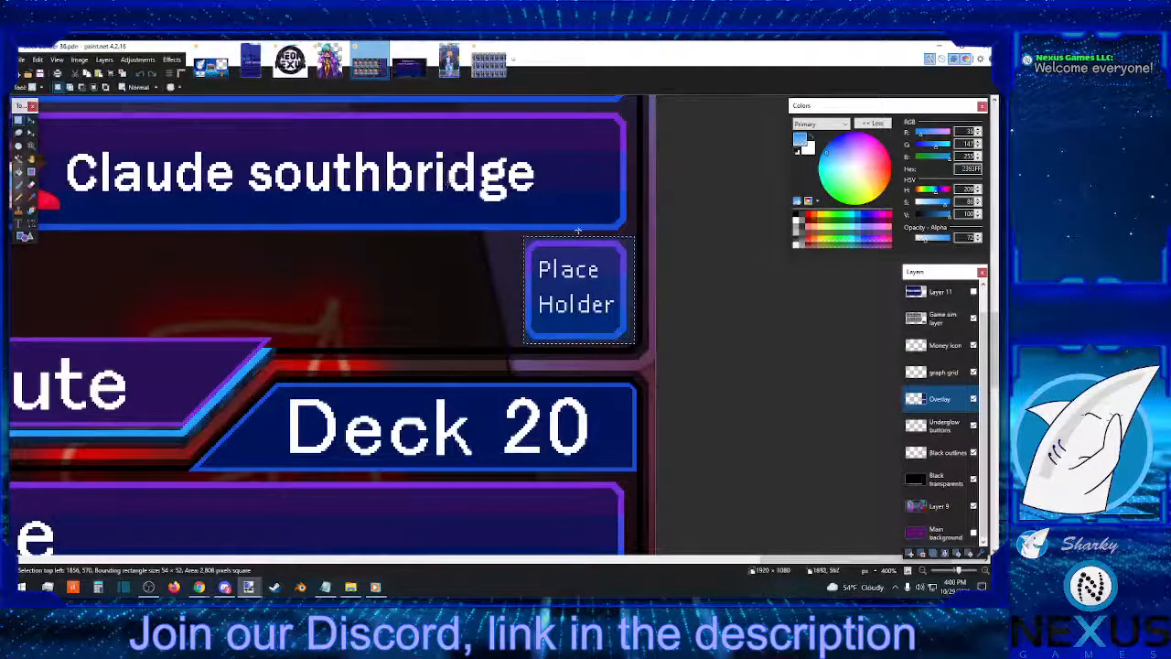
pyautogui.moveTo(578, 231); pyautogui.dragTo(578, 235)
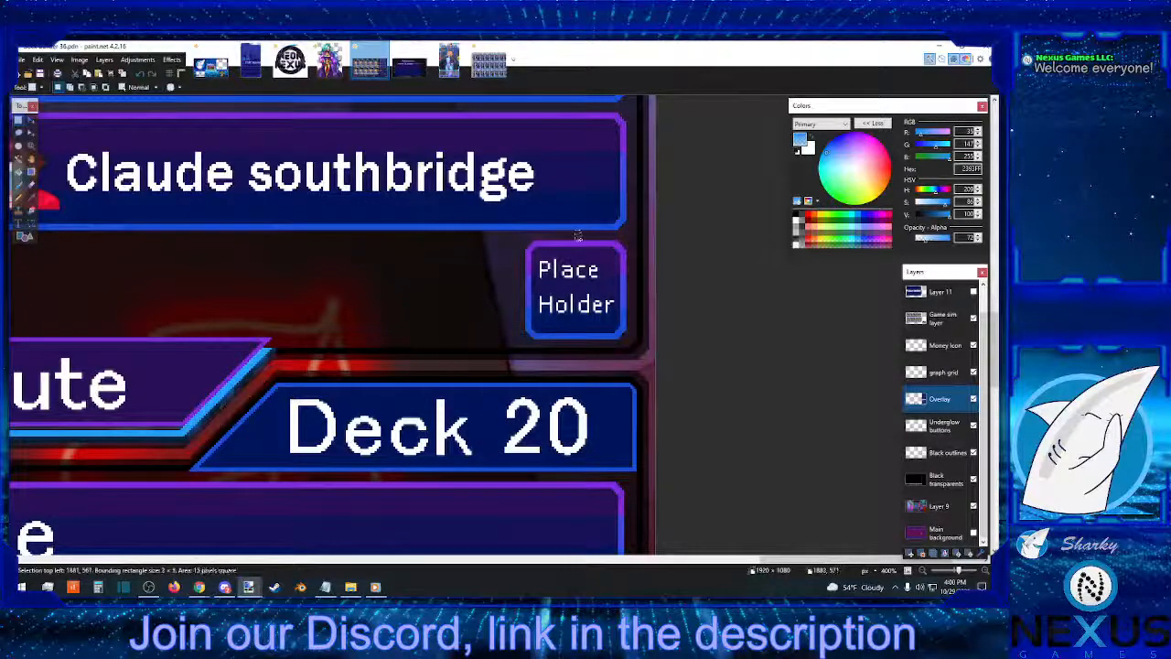
# Cover the Place Holder button's text by stretching a 2 × 32 px strip of its interior to 40 px wide, and deselect it
pyautogui.scroll(-1, 621, 241)
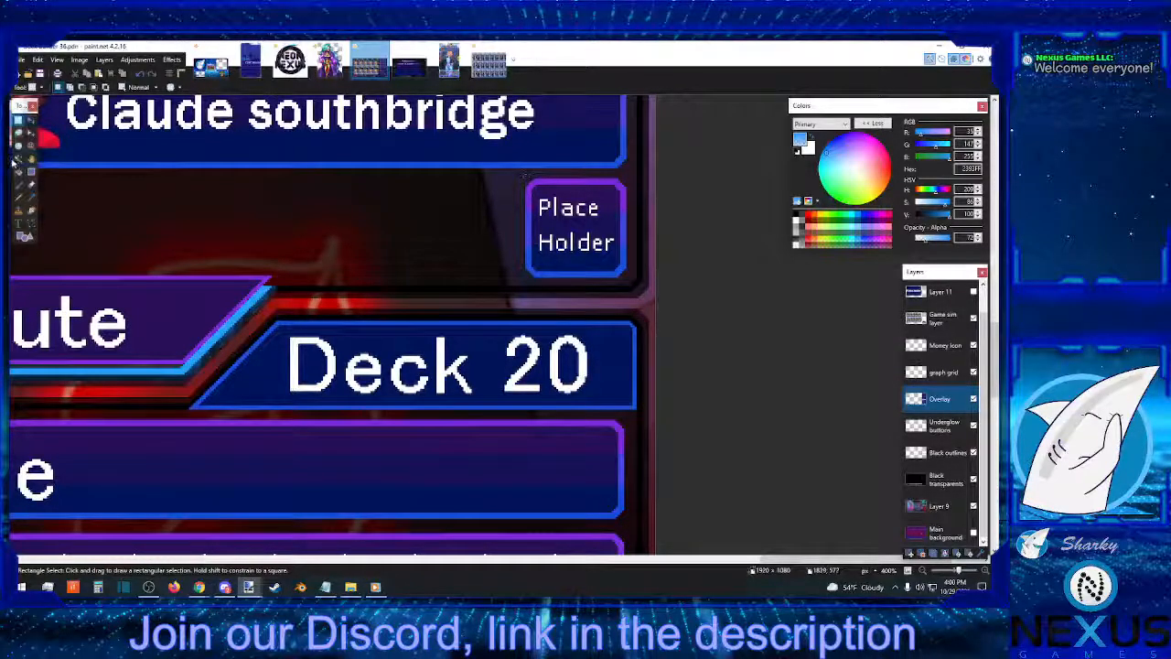
pyautogui.click(33, 197)
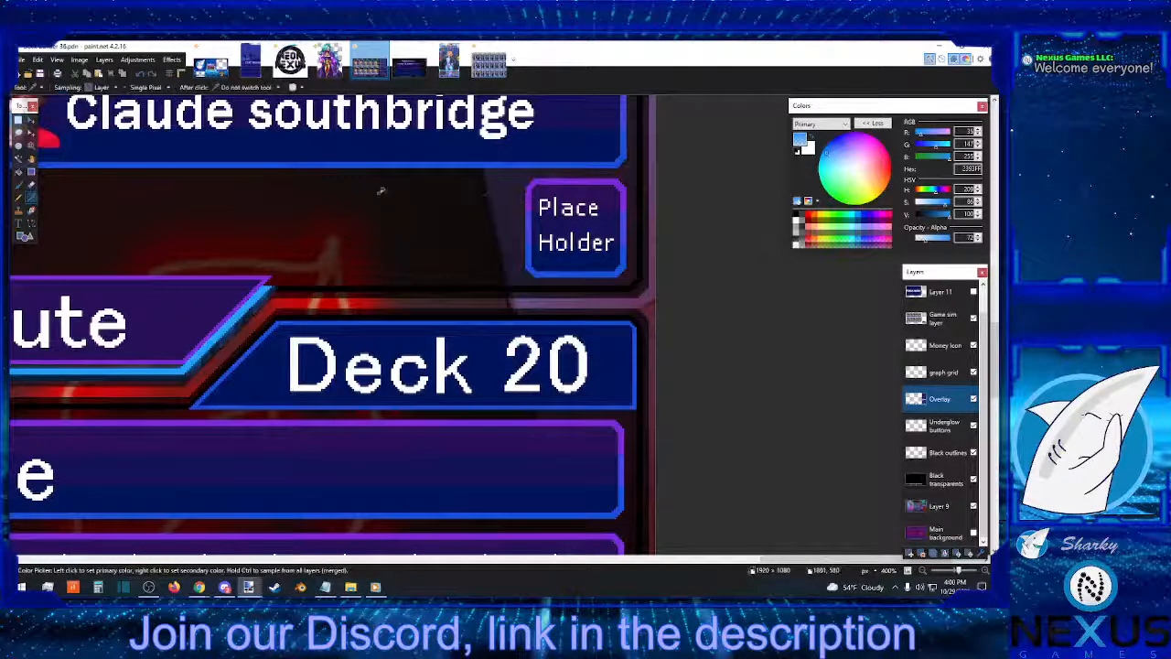
pyautogui.press('s')
pyautogui.moveTo(535, 193); pyautogui.dragTo(536, 256)
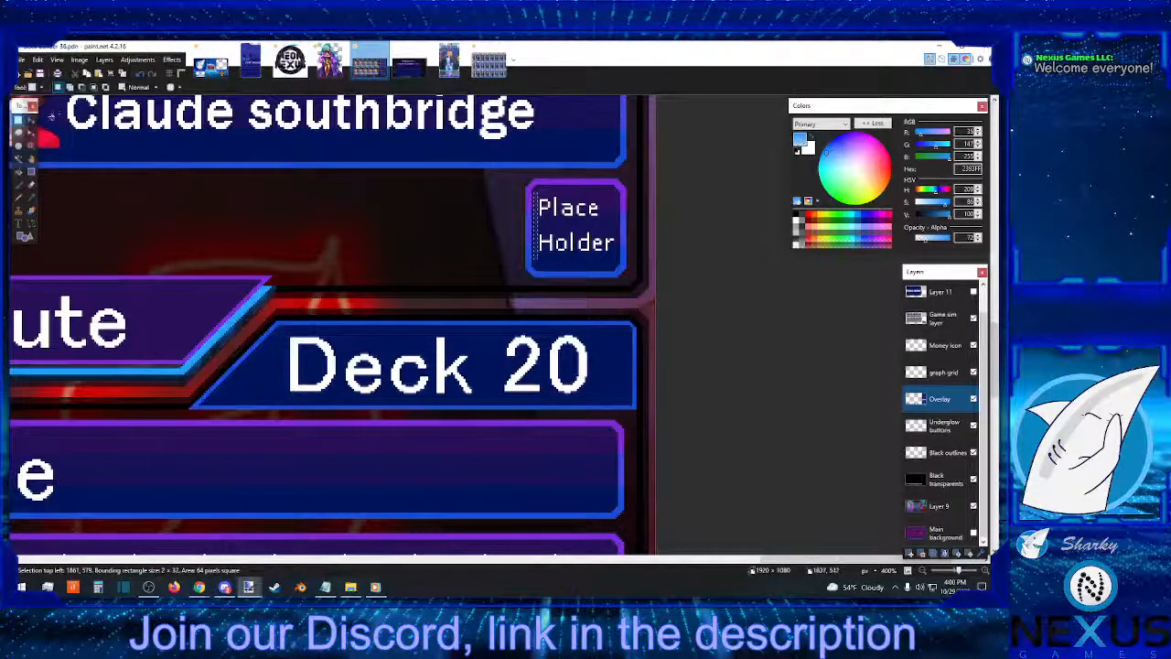
pyautogui.click(31, 120)
pyautogui.moveTo(539, 231); pyautogui.dragTo(618, 227)
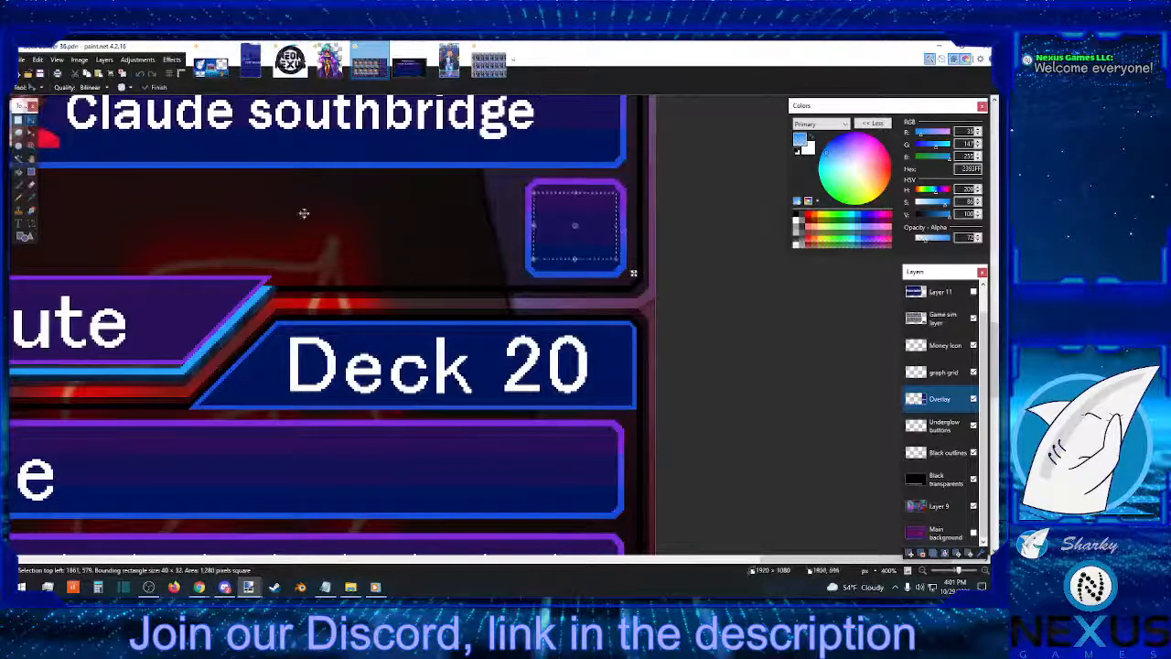
pyautogui.click(18, 120)
pyautogui.click(364, 239)
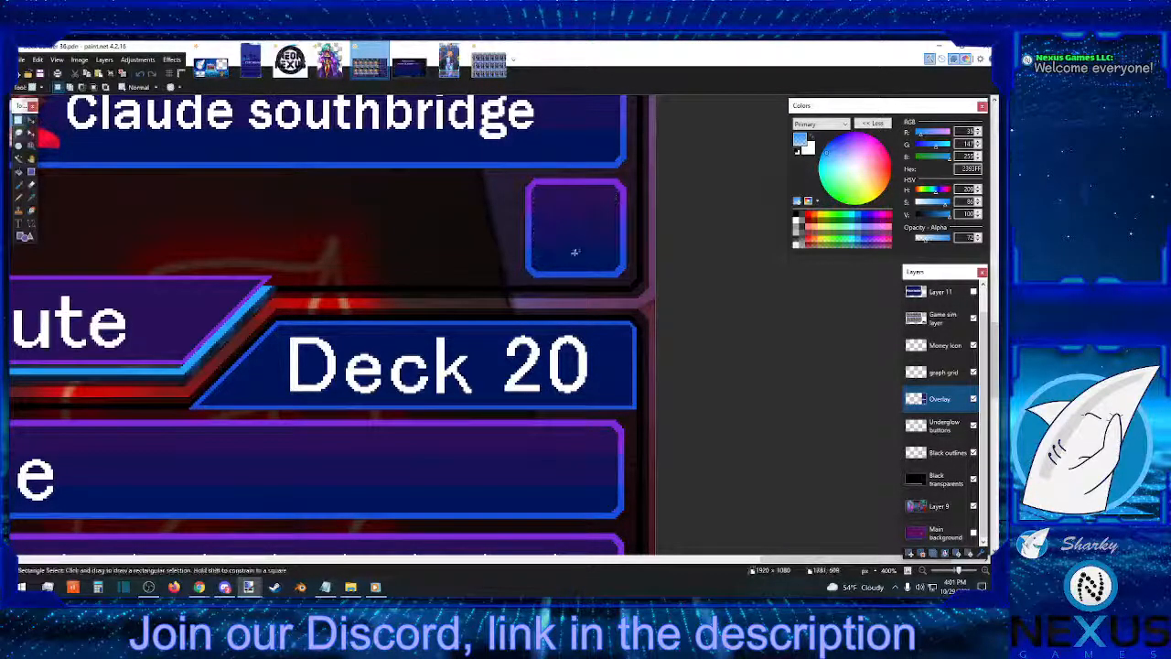
# Select the blank button's left end with an 18 × 51 px rectangle, move it 120 px left, and deselect it
pyautogui.moveTo(522, 178); pyautogui.dragTo(558, 281)
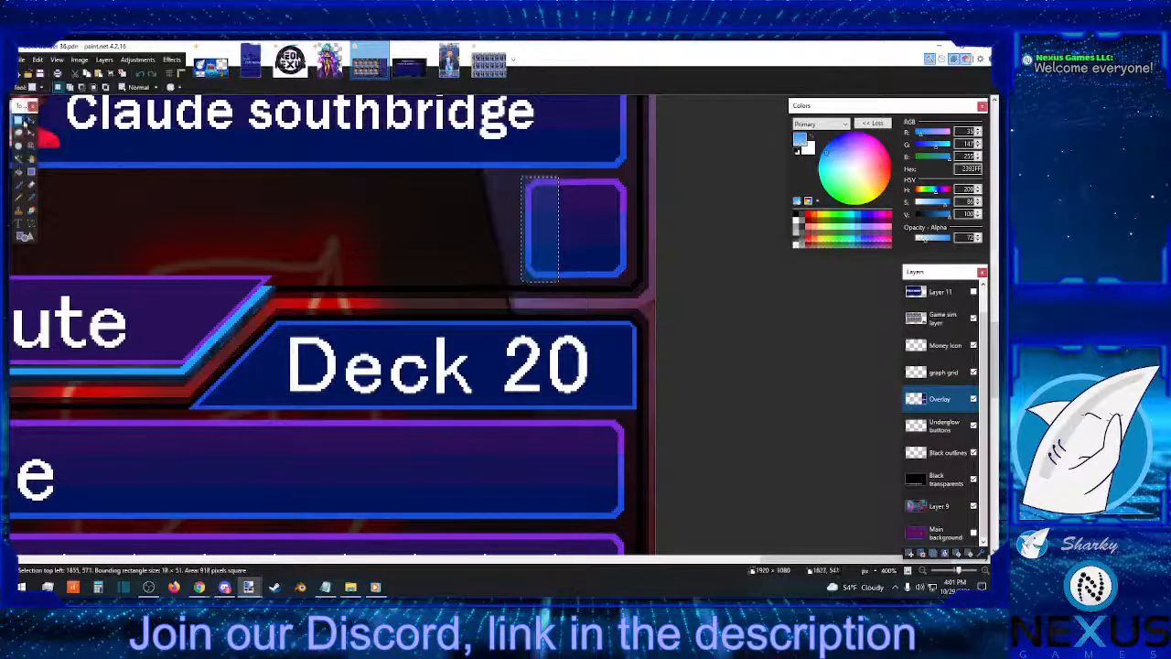
pyautogui.click(30, 120)
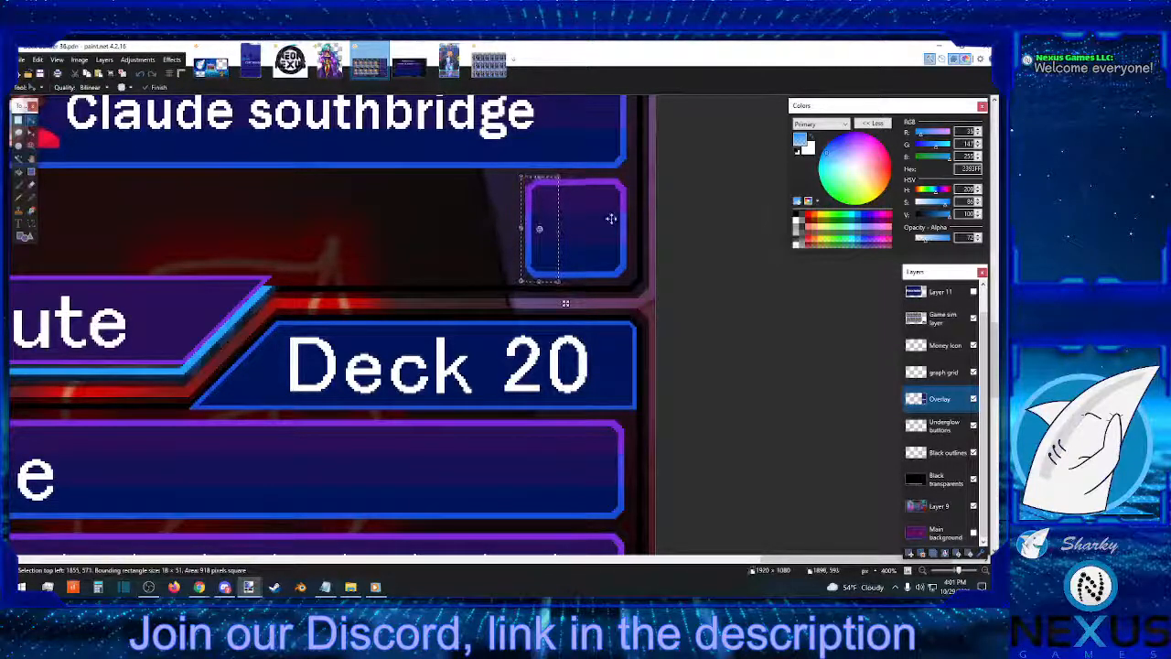
pyautogui.press('Left')
pyautogui.press('Left')
pyautogui.press('Left')
pyautogui.press('Left')
pyautogui.press('Left')
pyautogui.press('Left')
pyautogui.press('Left')
pyautogui.press('Left')
pyautogui.press('Left')
pyautogui.press('Left')
pyautogui.press('Left')
pyautogui.press('Left')
pyautogui.press('Left')
pyautogui.press('Left')
pyautogui.press('Left')
pyautogui.press('Left')
pyautogui.press('Left')
pyautogui.press('Left')
pyautogui.press('Left')
pyautogui.press('Left')
pyautogui.press('Left')
pyautogui.press('Left')
pyautogui.press('Left')
pyautogui.press('Left')
pyautogui.press('Left')
pyautogui.press('Left')
pyautogui.press('Left')
pyautogui.press('Left')
pyautogui.press('Left')
pyautogui.press('Left')
pyautogui.press('Left')
pyautogui.press('Left')
pyautogui.press('Left')
pyautogui.press('Left')
pyautogui.press('Left')
pyautogui.press('Left')
pyautogui.press('Left')
pyautogui.press('Left')
pyautogui.press('Left')
pyautogui.press('Left')
pyautogui.press('Left')
pyautogui.press('Left')
pyautogui.press('Left')
pyautogui.press('Left')
pyautogui.press('Left')
pyautogui.press('Left')
pyautogui.press('Left')
pyautogui.press('Left')
pyautogui.press('Left')
pyautogui.press('Left')
pyautogui.press('Left')
pyautogui.press('Left')
pyautogui.press('Left')
pyautogui.press('Left')
pyautogui.press('Left')
pyautogui.press('Left')
pyautogui.press('Left')
pyautogui.press('Left')
pyautogui.press('Left')
pyautogui.press('Left')
pyautogui.press('Left')
pyautogui.press('Left')
pyautogui.press('Left')
pyautogui.press('Left')
pyautogui.press('Left')
pyautogui.press('Left')
pyautogui.press('Left')
pyautogui.press('Right')
pyautogui.press('Right')
pyautogui.press('Right')
pyautogui.press('Right')
pyautogui.press('Right')
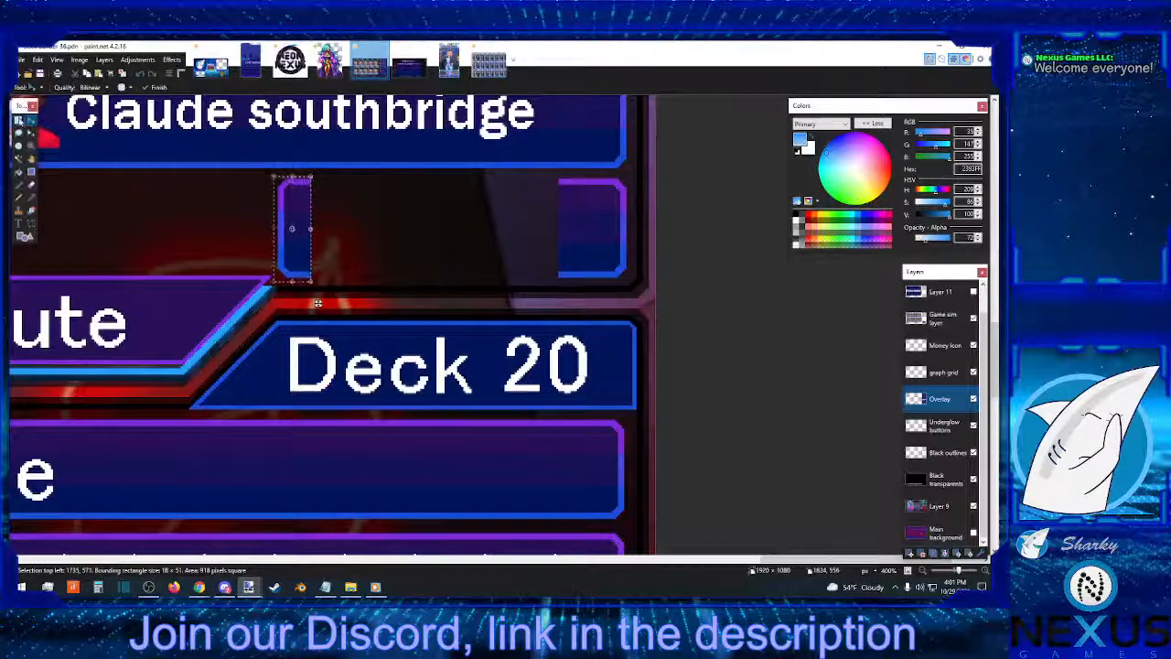
pyautogui.click(18, 120)
pyautogui.click(293, 173)
# Fill the gap between the button's two ends by stretching a 7 × 53 px strip of the left end to 129 px wide
pyautogui.moveTo(294, 174); pyautogui.dragTo(310, 280)
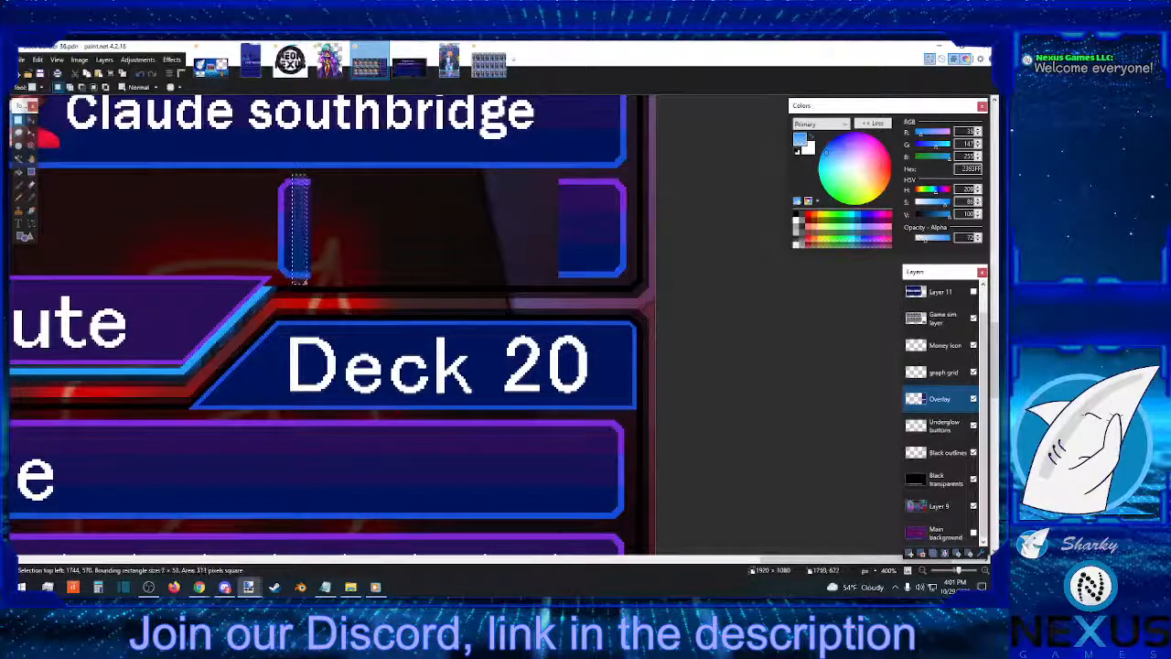
pyautogui.click(31, 120)
pyautogui.moveTo(307, 229); pyautogui.dragTo(558, 235)
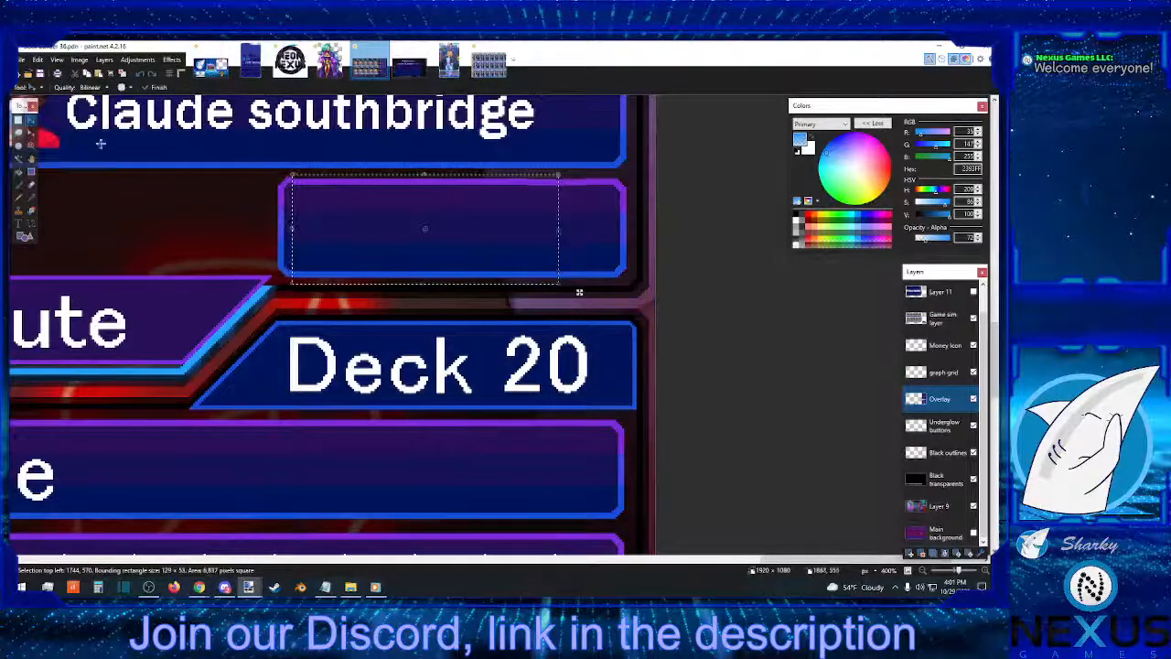
pyautogui.click(18, 120)
pyautogui.click(206, 192)
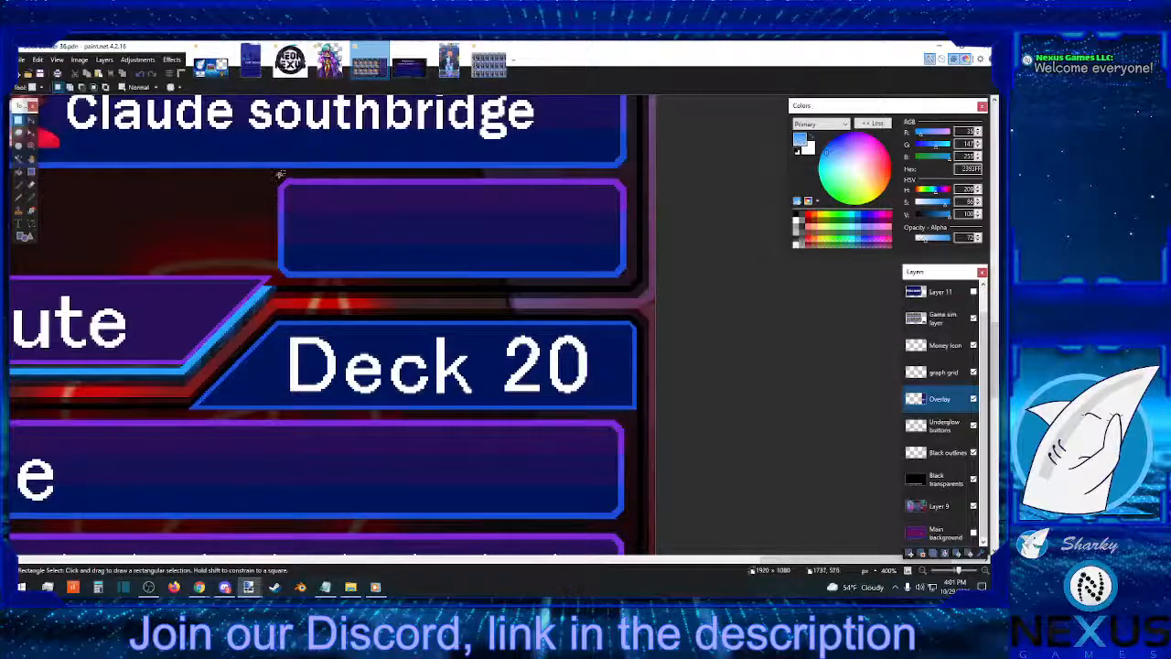
# Select the widened blank button at 169 × 48 px and try shifting it left above the Execute button
pyautogui.moveTo(279, 177); pyautogui.dragTo(628, 276)
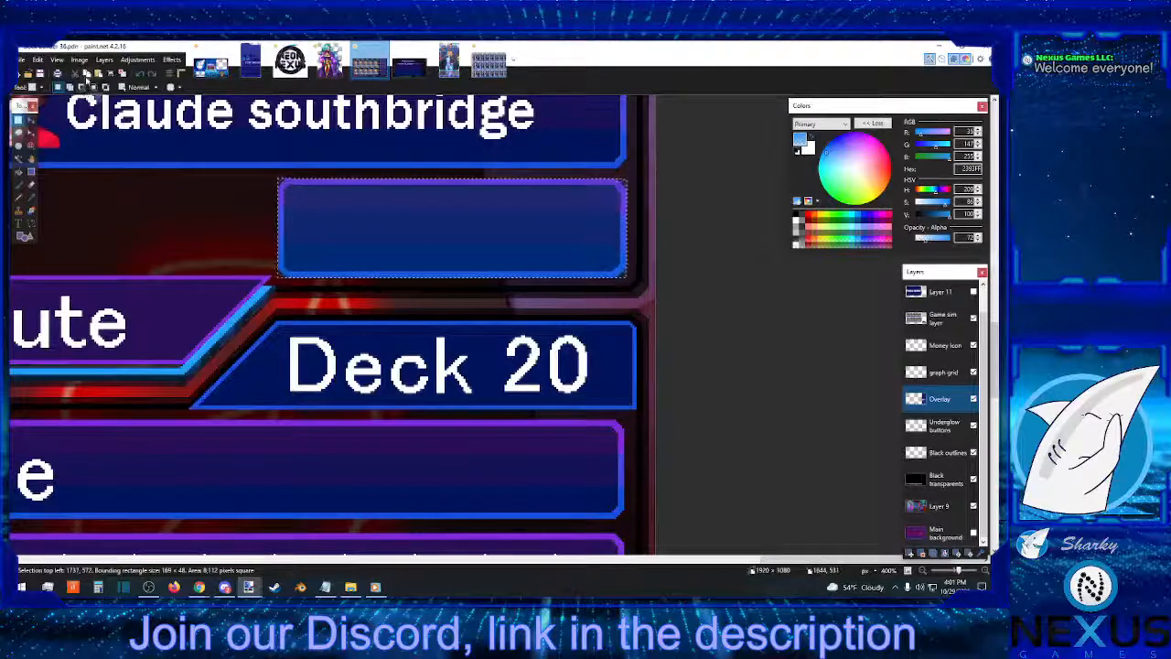
pyautogui.click(538, 560)
pyautogui.click(561, 561)
pyautogui.click(573, 561)
pyautogui.moveTo(573, 561); pyautogui.dragTo(751, 561)
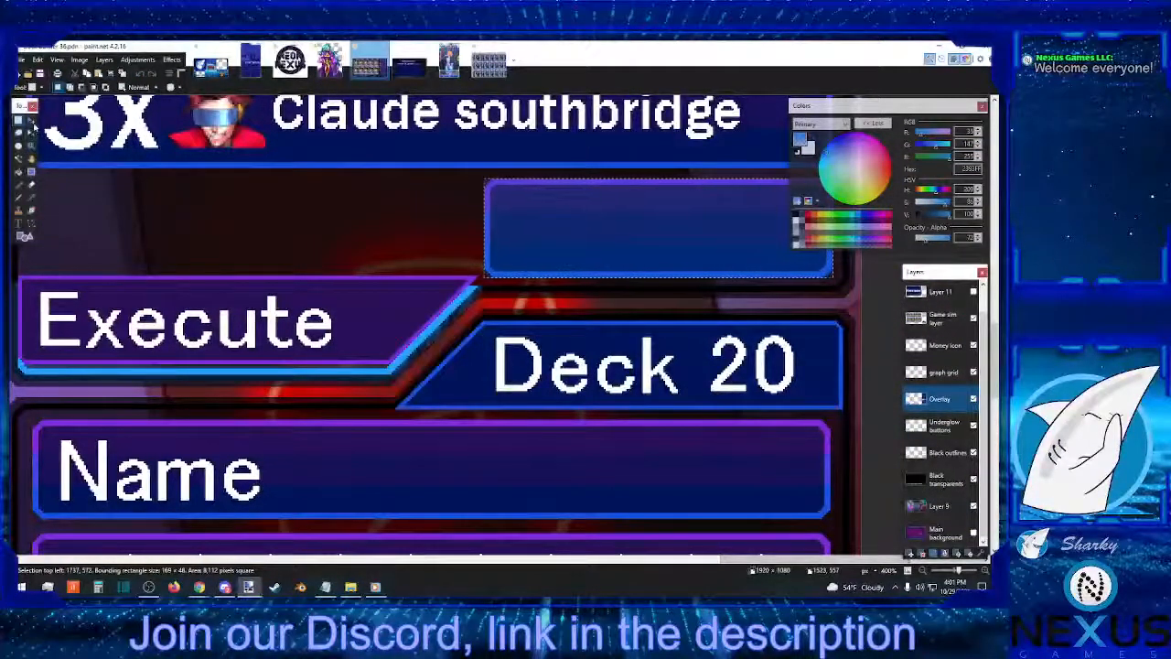
pyautogui.click(31, 122)
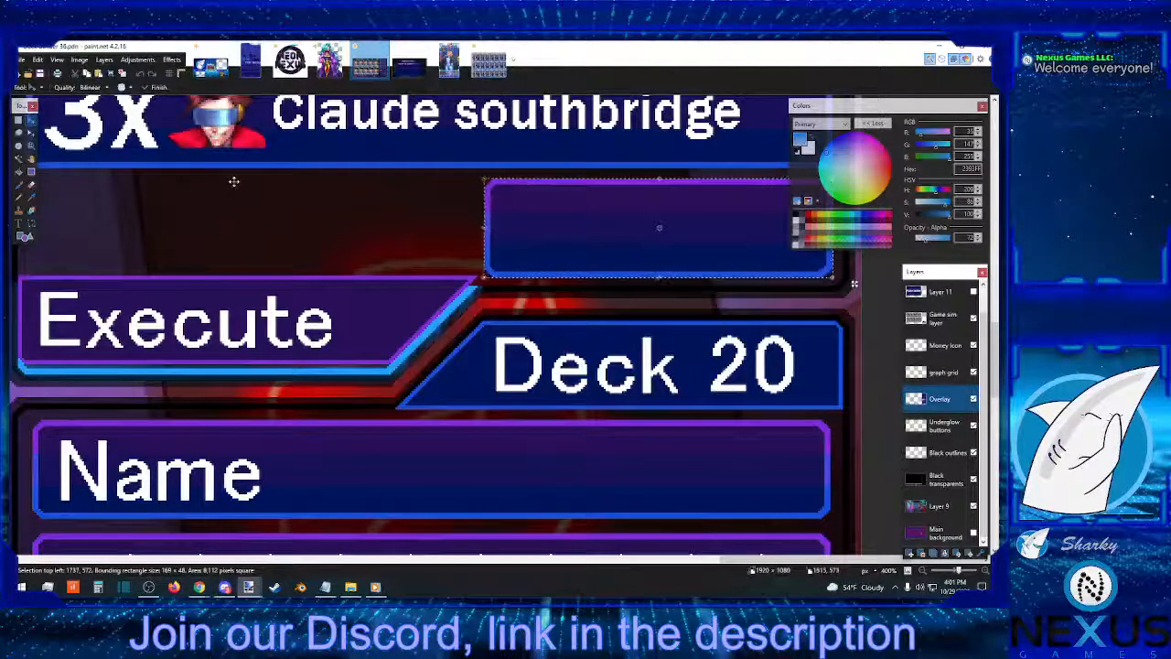
pyautogui.press('Left')
pyautogui.press('Left')
pyautogui.press('Left')
pyautogui.press('Left')
pyautogui.press('Left')
pyautogui.press('Left')
pyautogui.press('Left')
pyautogui.press('Left')
pyautogui.press('Left')
pyautogui.press('Left')
pyautogui.press('Left')
pyautogui.press('Left')
pyautogui.press('Left')
pyautogui.press('Left')
pyautogui.press('Left')
pyautogui.press('Left')
pyautogui.press('Left')
pyautogui.press('Left')
pyautogui.press('Left')
pyautogui.press('Left')
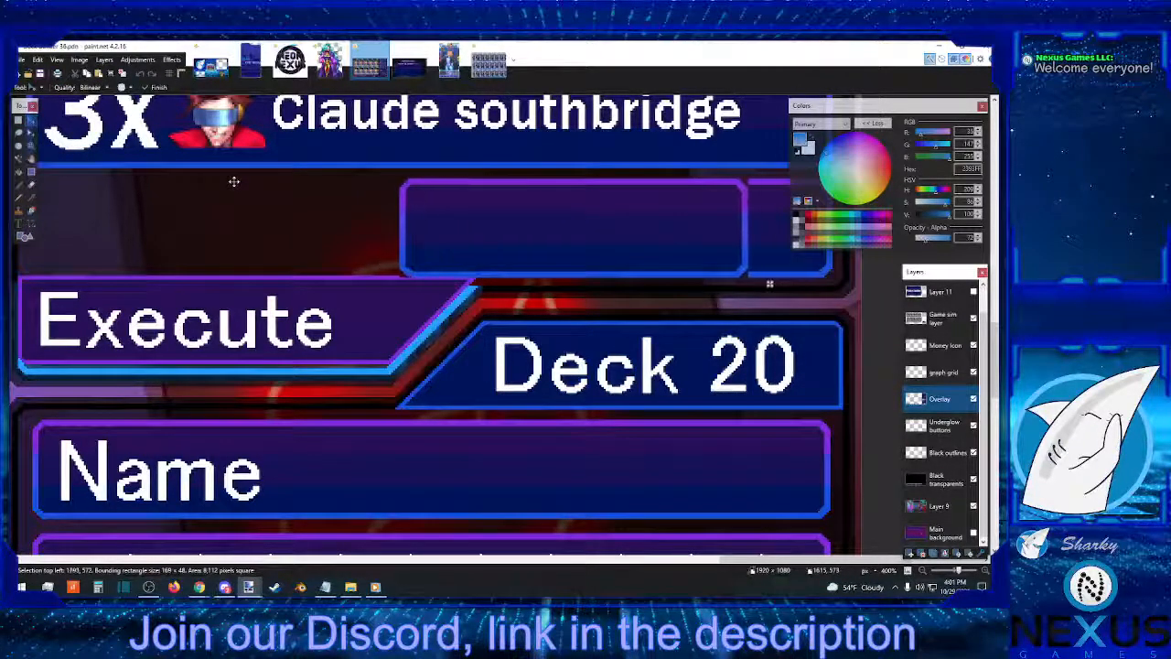
pyautogui.click(140, 74)
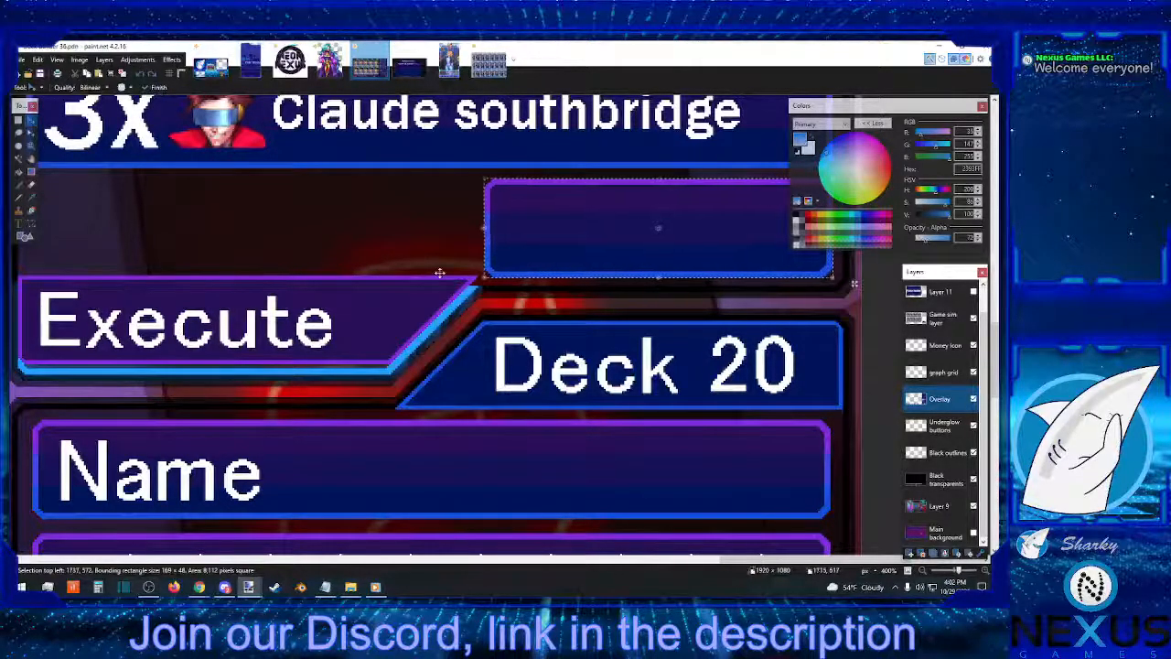
pyautogui.click(18, 120)
pyautogui.click(756, 311)
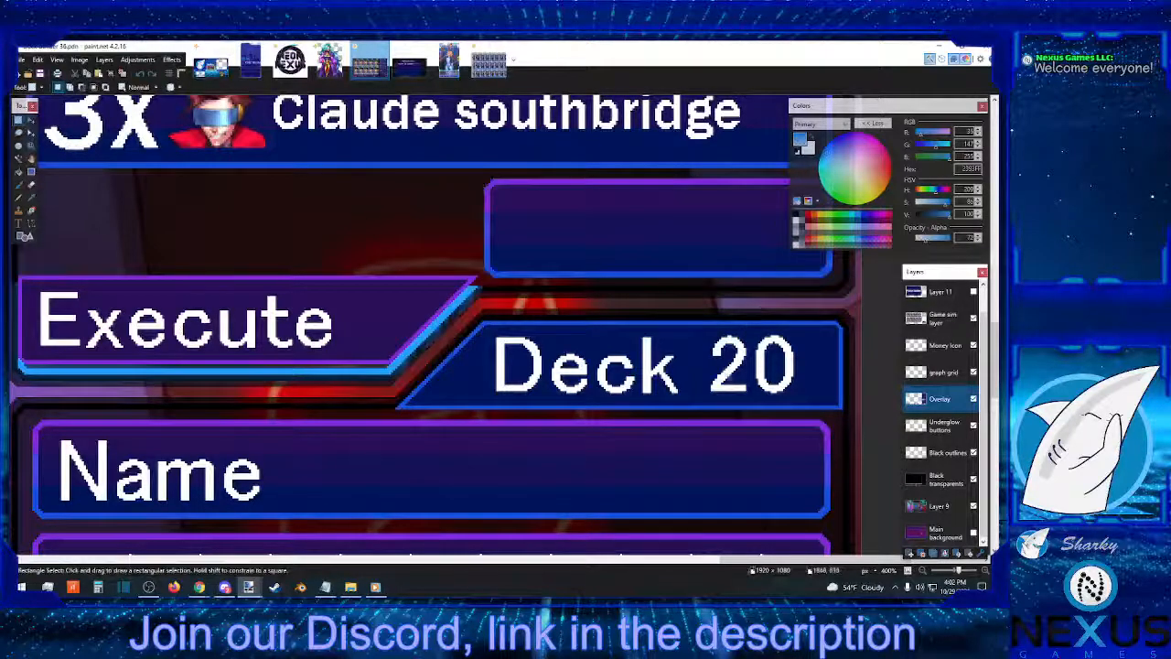
# Measure the underglow strip beneath the Execute button and mark a 1 × 4 px area below the blank button's lower edge for comparison
pyautogui.click(506, 562)
pyautogui.click(515, 562)
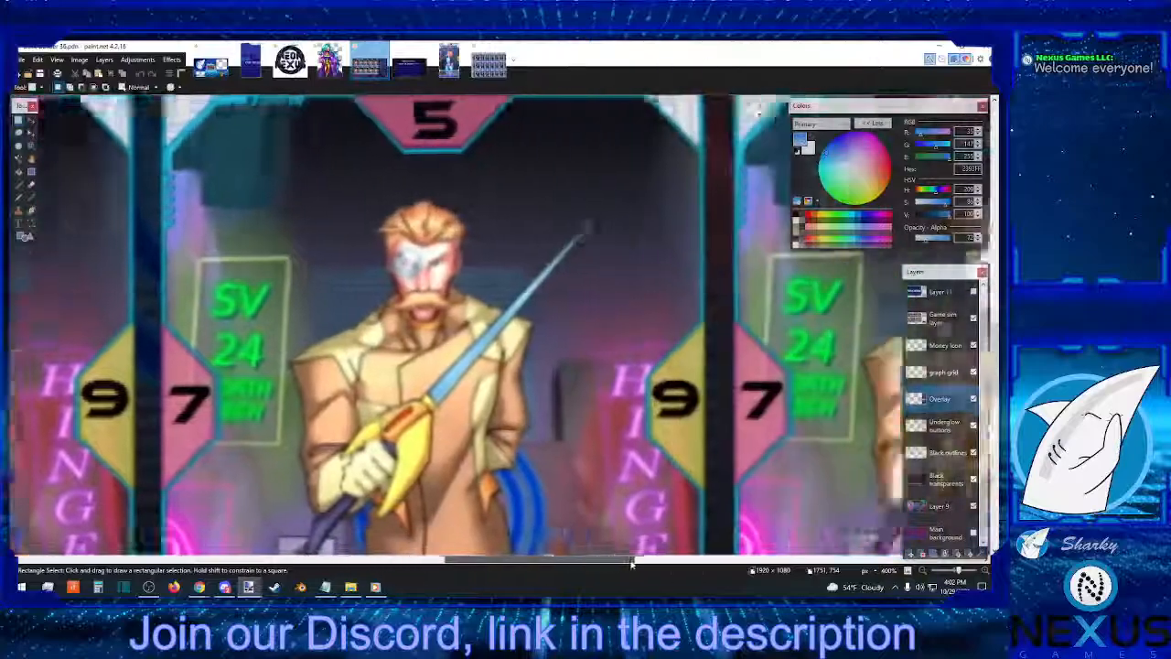
pyautogui.moveTo(521, 565); pyautogui.dragTo(892, 561)
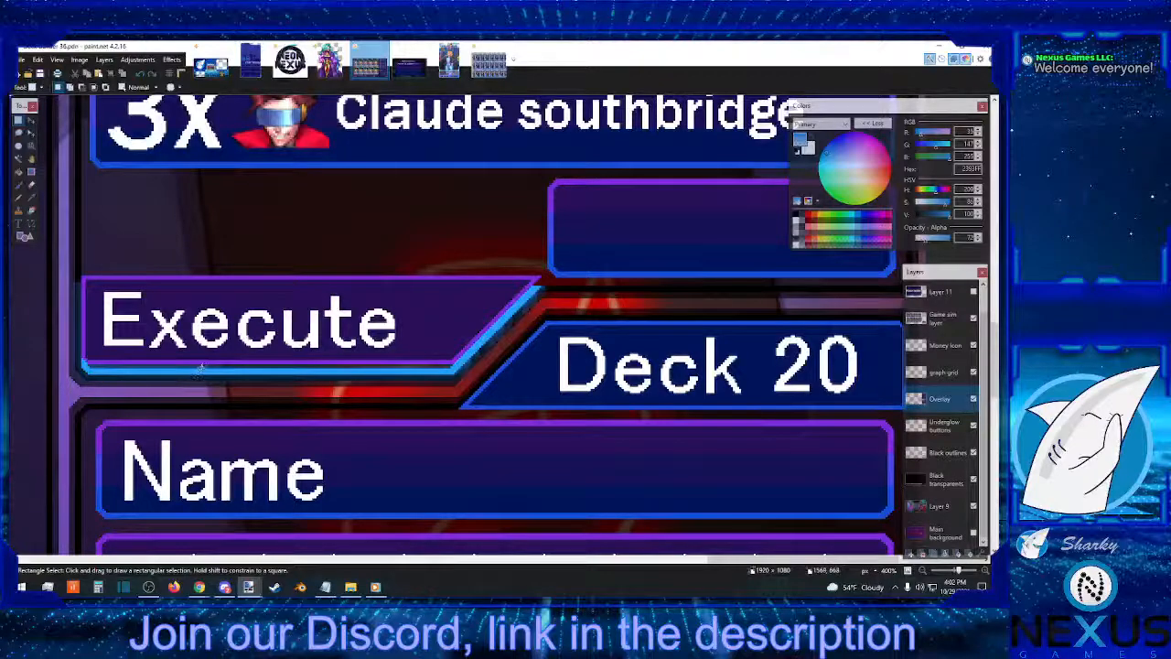
pyautogui.moveTo(203, 363); pyautogui.dragTo(203, 364)
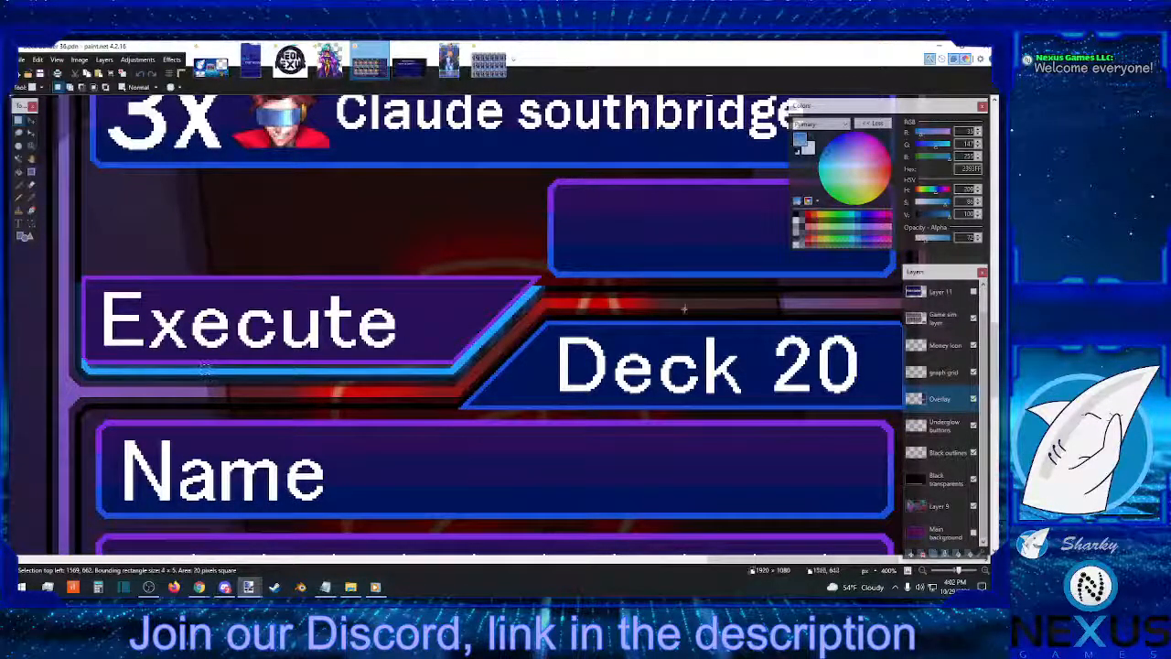
pyautogui.moveTo(683, 278); pyautogui.dragTo(683, 278)
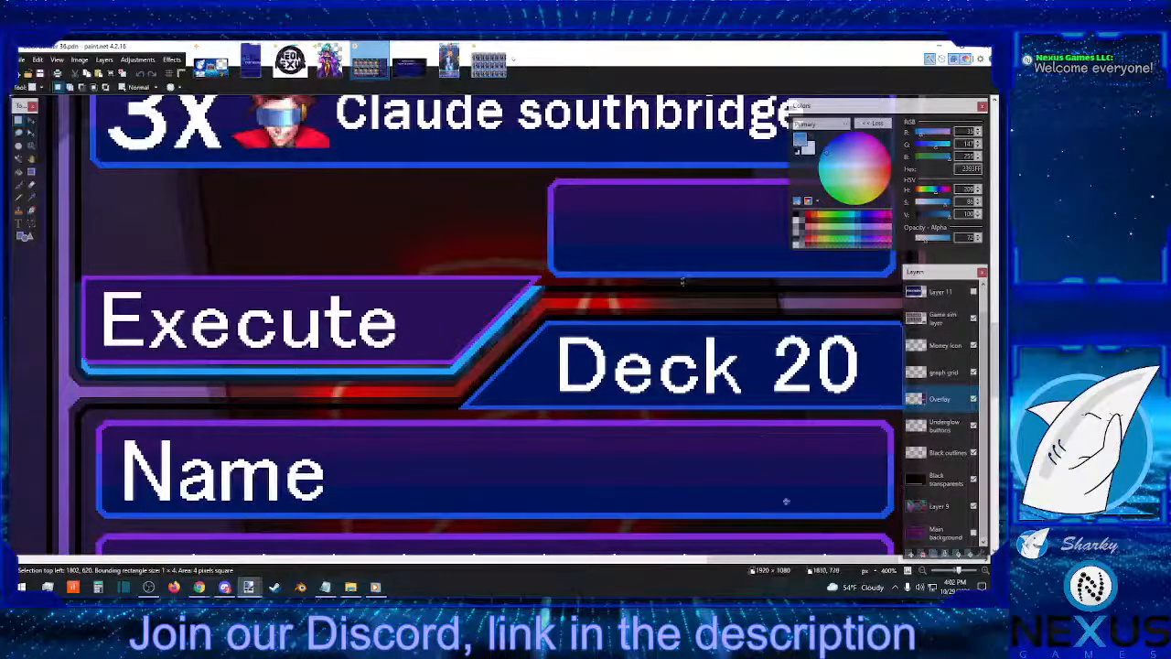
pyautogui.click(986, 570)
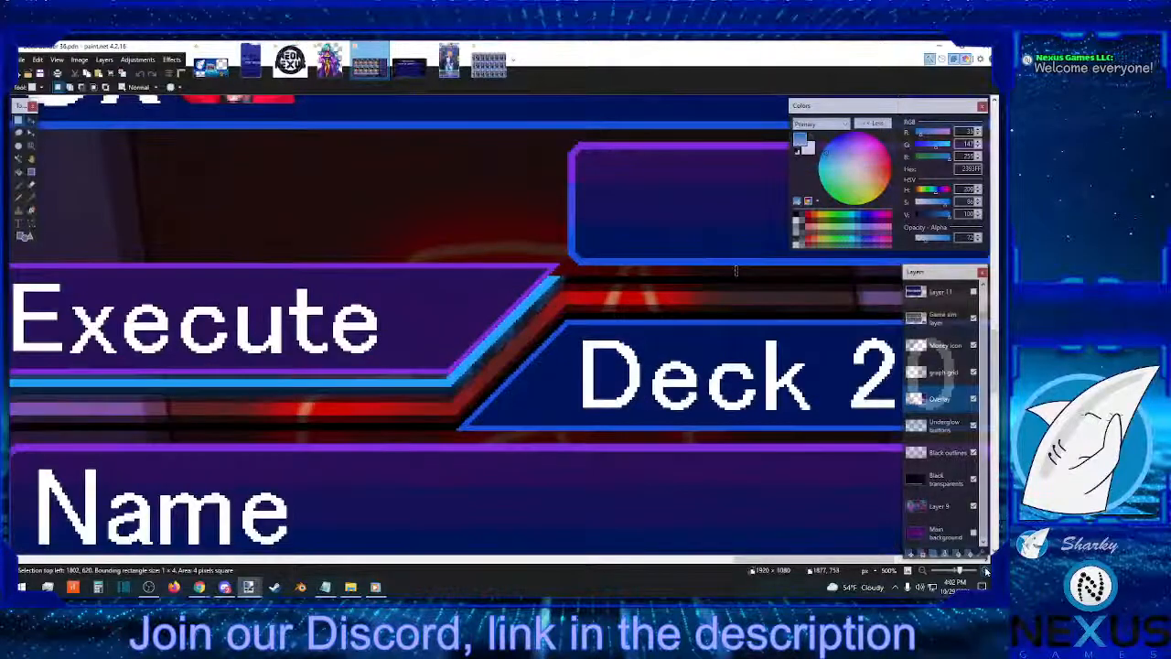
pyautogui.click(986, 570)
pyautogui.click(521, 560)
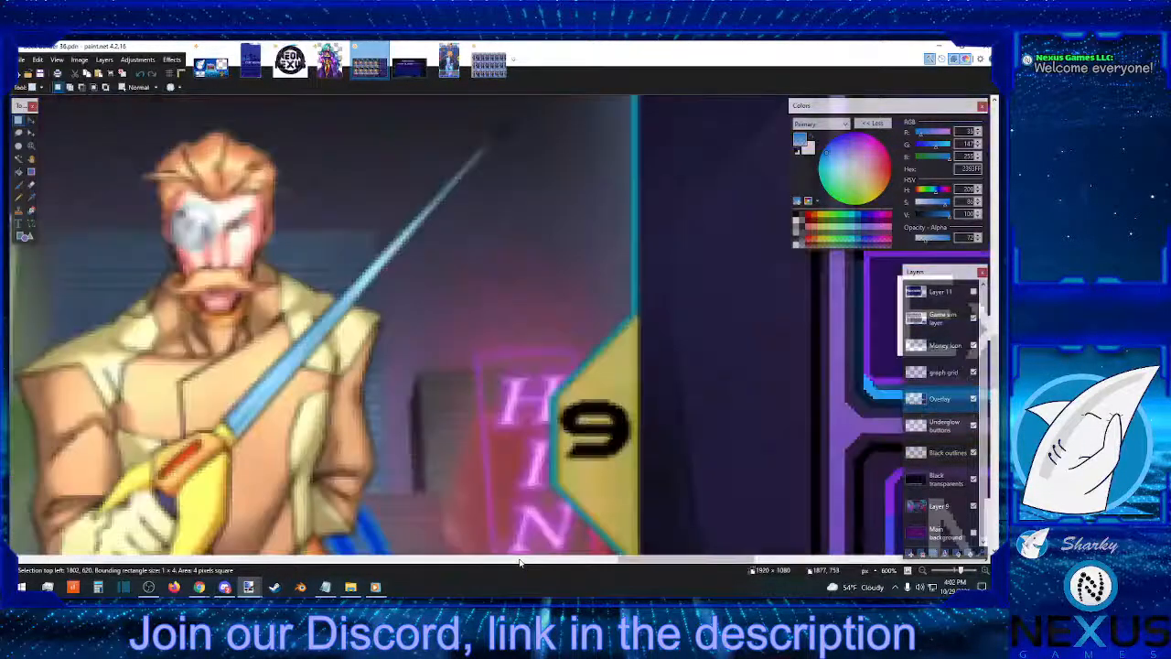
pyautogui.click(528, 561)
pyautogui.moveTo(586, 561); pyautogui.dragTo(924, 561)
pyautogui.scroll(1, 556, 427)
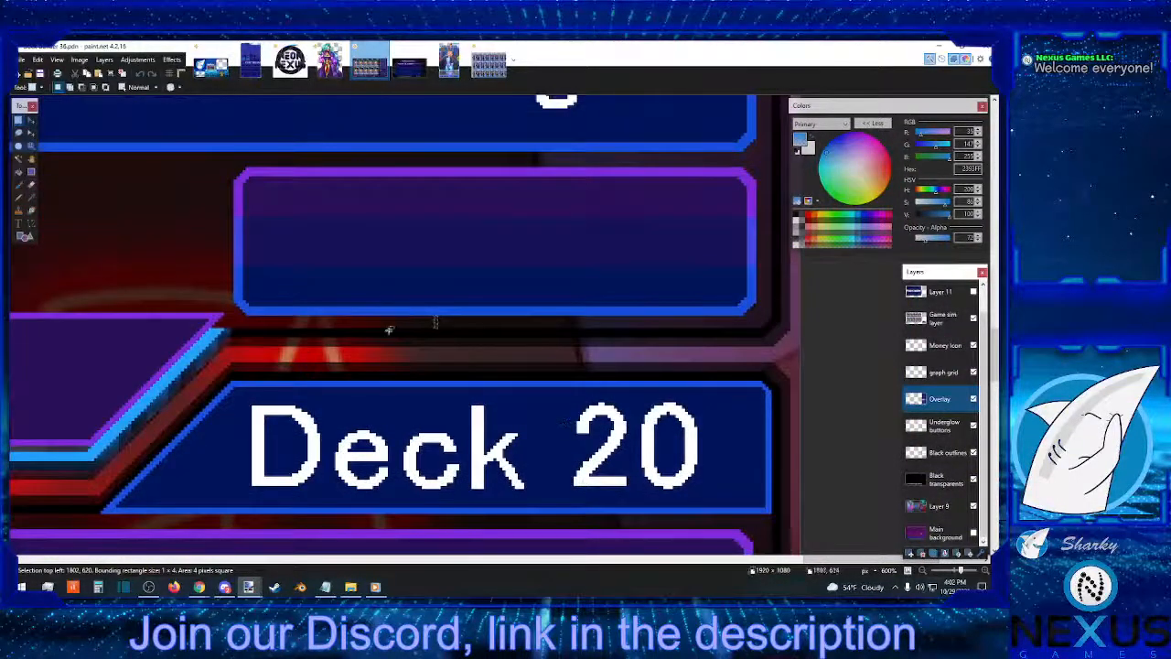
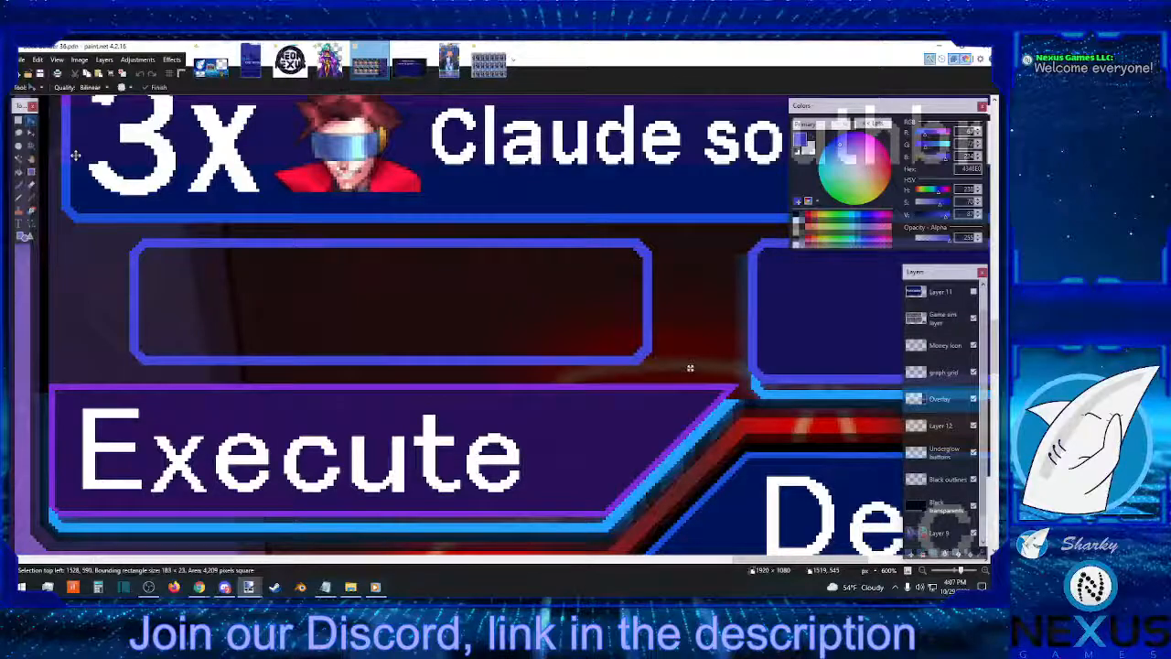
# Nudge the selection over the lower part of the empty outline above Execute upward, and deselect it
pyautogui.press('Up')
pyautogui.press('Up')
pyautogui.press('Up')
pyautogui.press('Up')
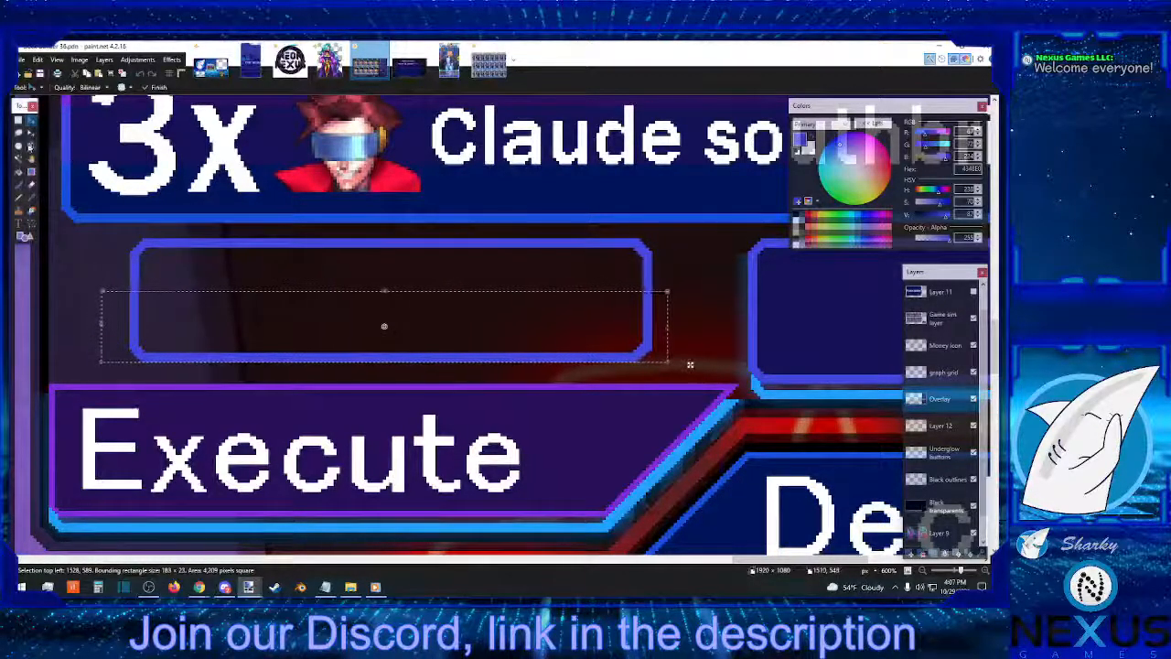
pyautogui.click(20, 121)
pyautogui.click(91, 231)
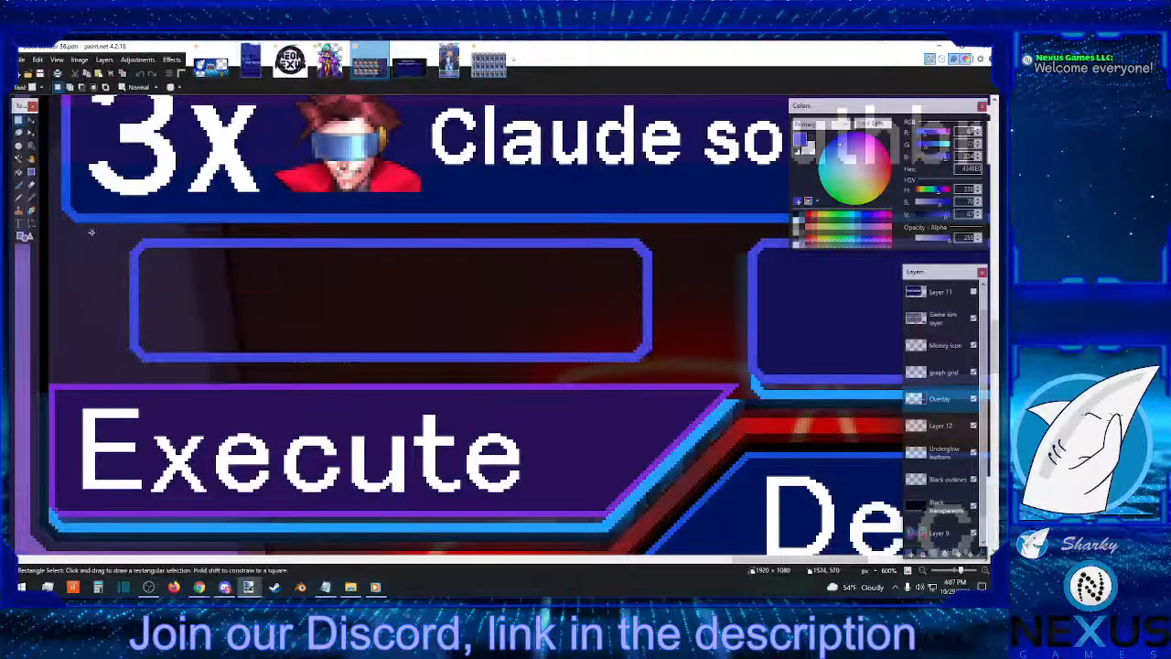
# Make the Black outlines layer active and sample its black (000000) as the primary colour with the Color Picker
pyautogui.click(31, 197)
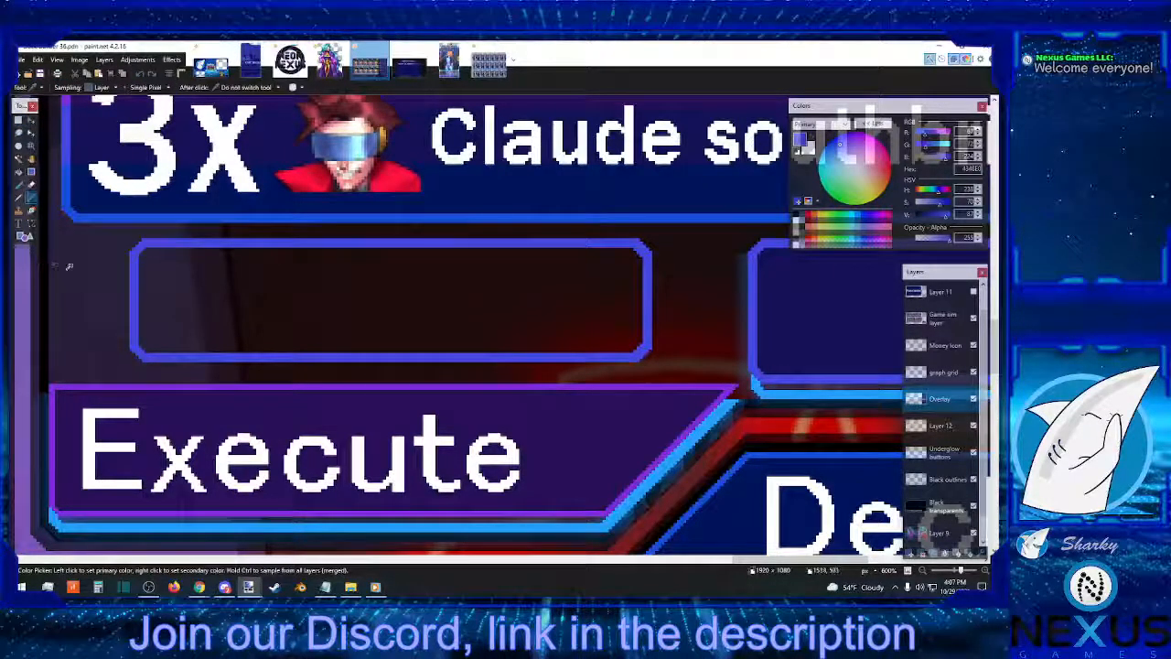
pyautogui.click(962, 480)
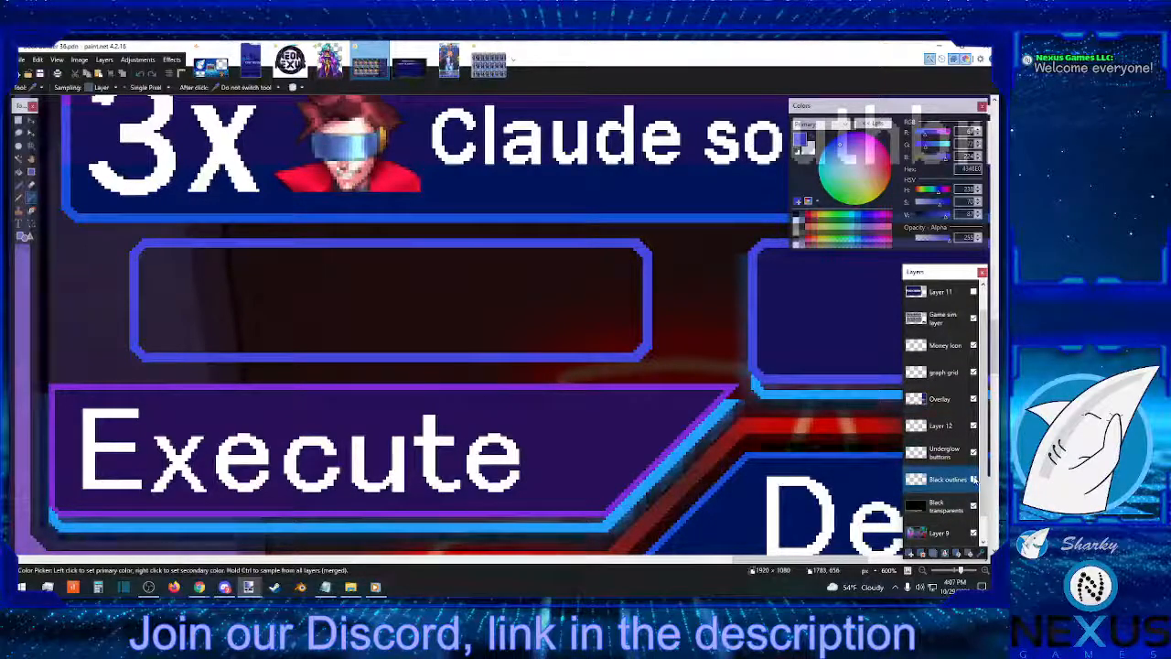
pyautogui.click(48, 320)
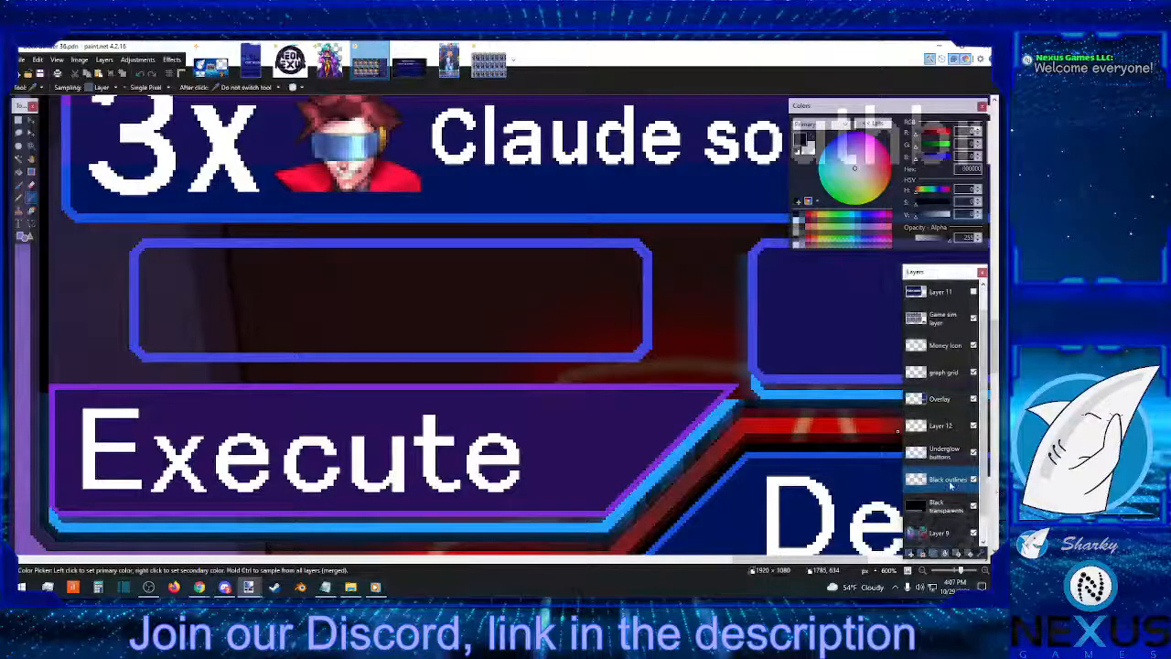
# Examine the Black outlines layer's blend mode and opacity in its layer properties without changing them
pyautogui.doubleClick(947, 479)
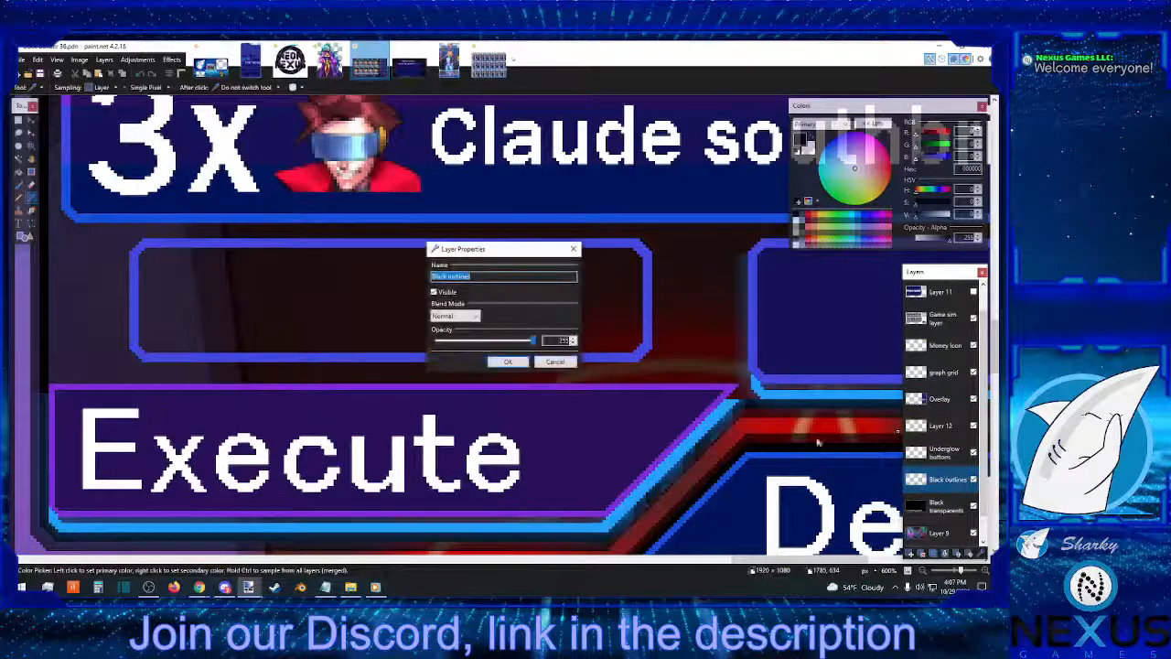
pyautogui.click(555, 362)
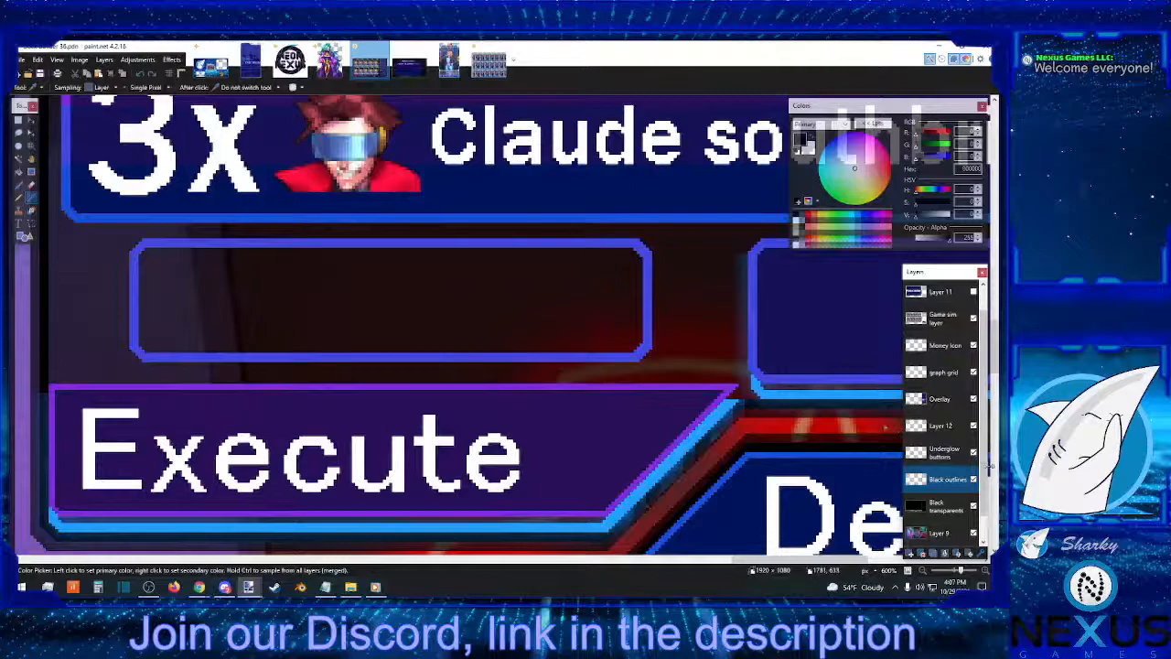
pyautogui.doubleClick(940, 482)
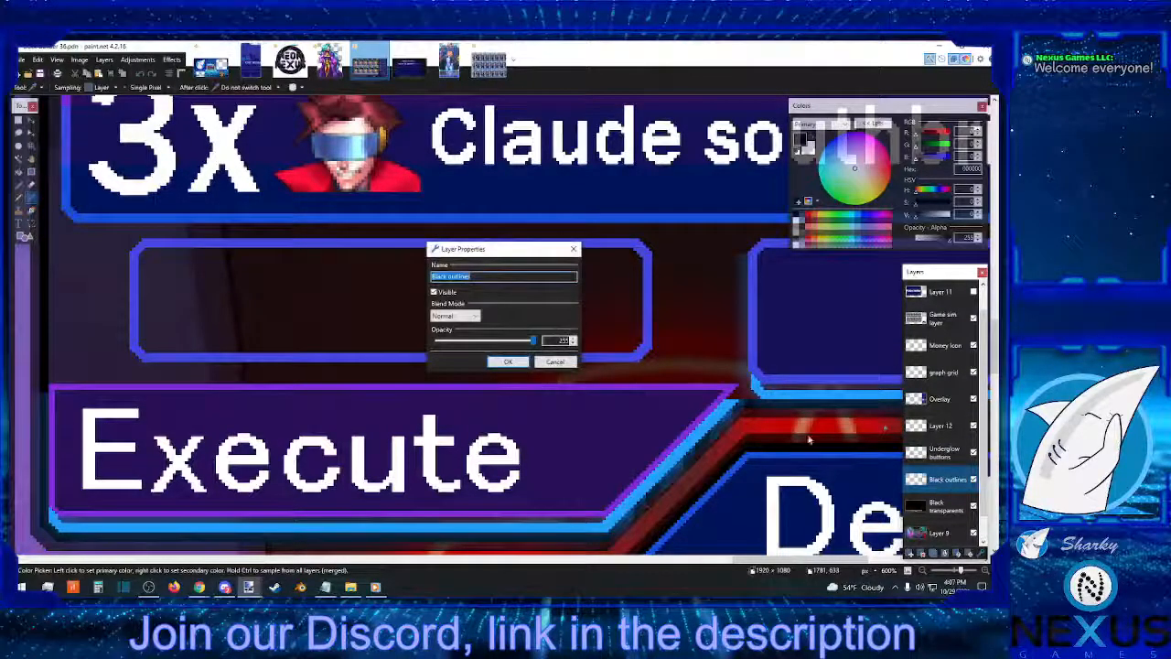
pyautogui.click(557, 362)
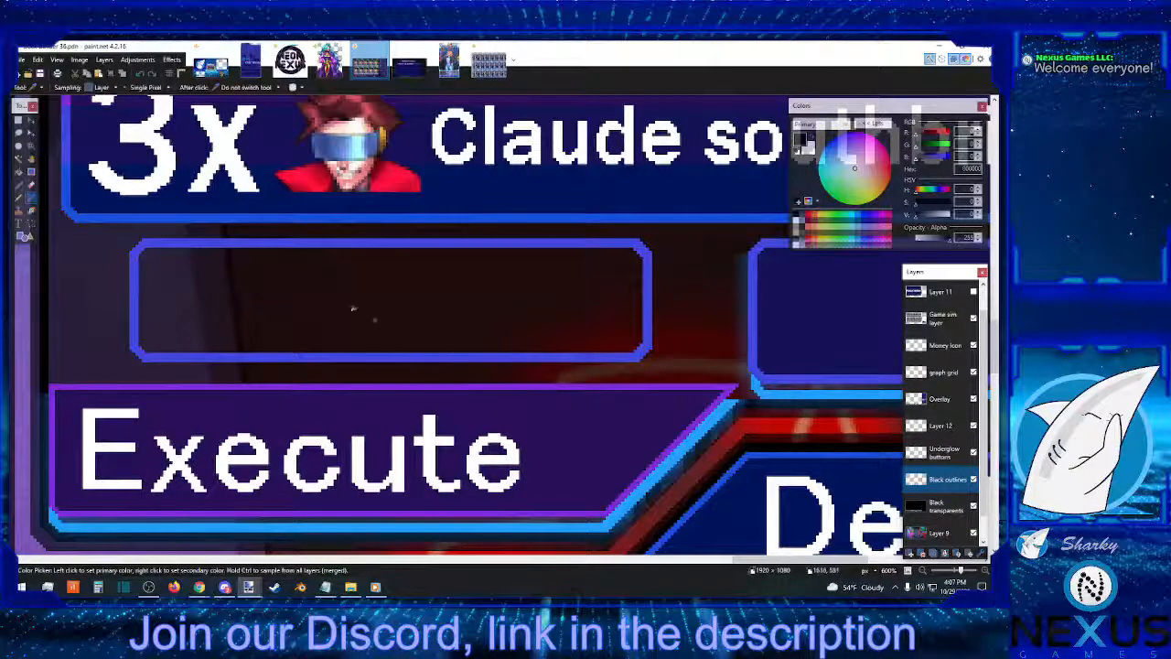
# Recolour the empty button's outline above Execute black on the Overlay layer with the Paint Bucket
pyautogui.click(18, 171)
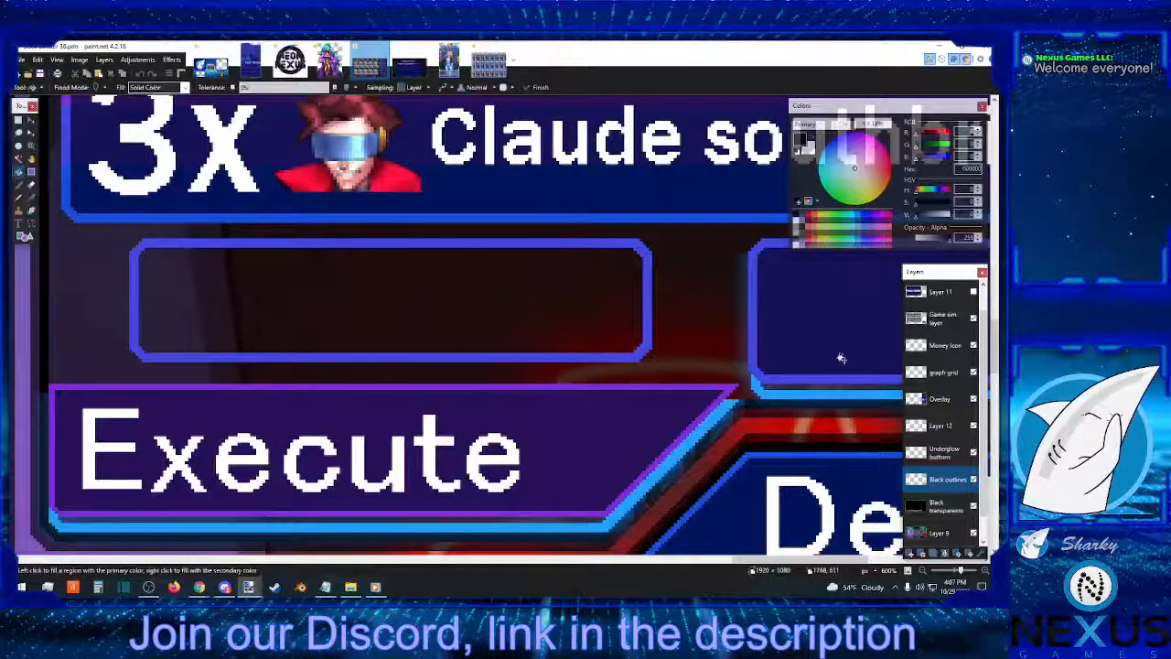
pyautogui.click(942, 399)
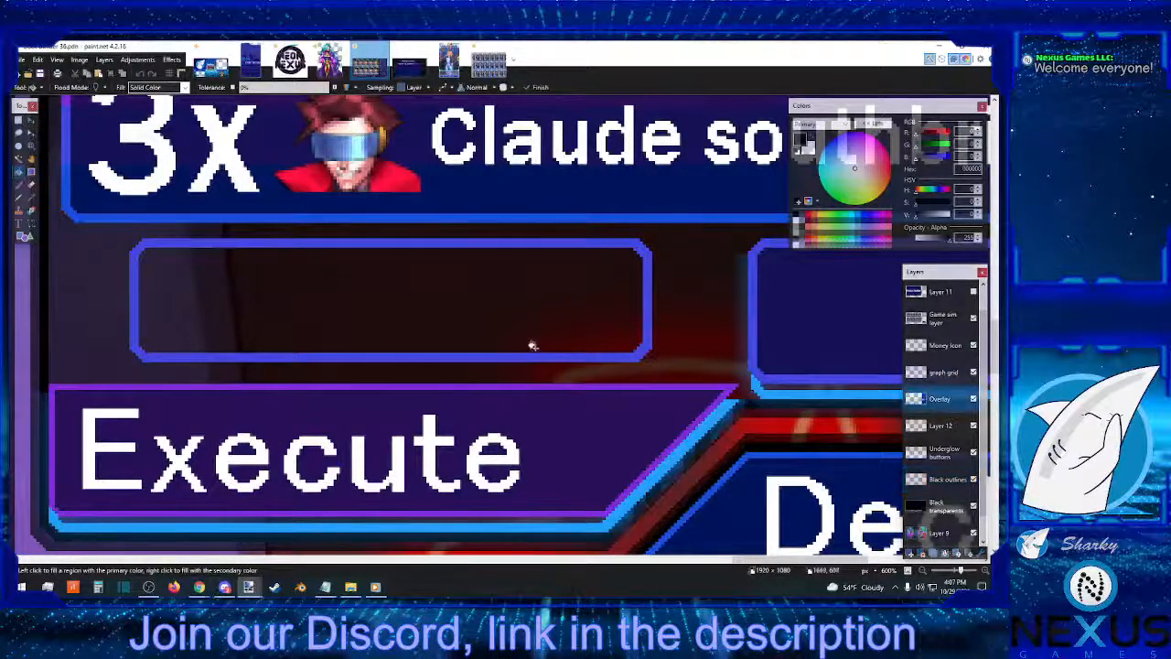
pyautogui.click(526, 355)
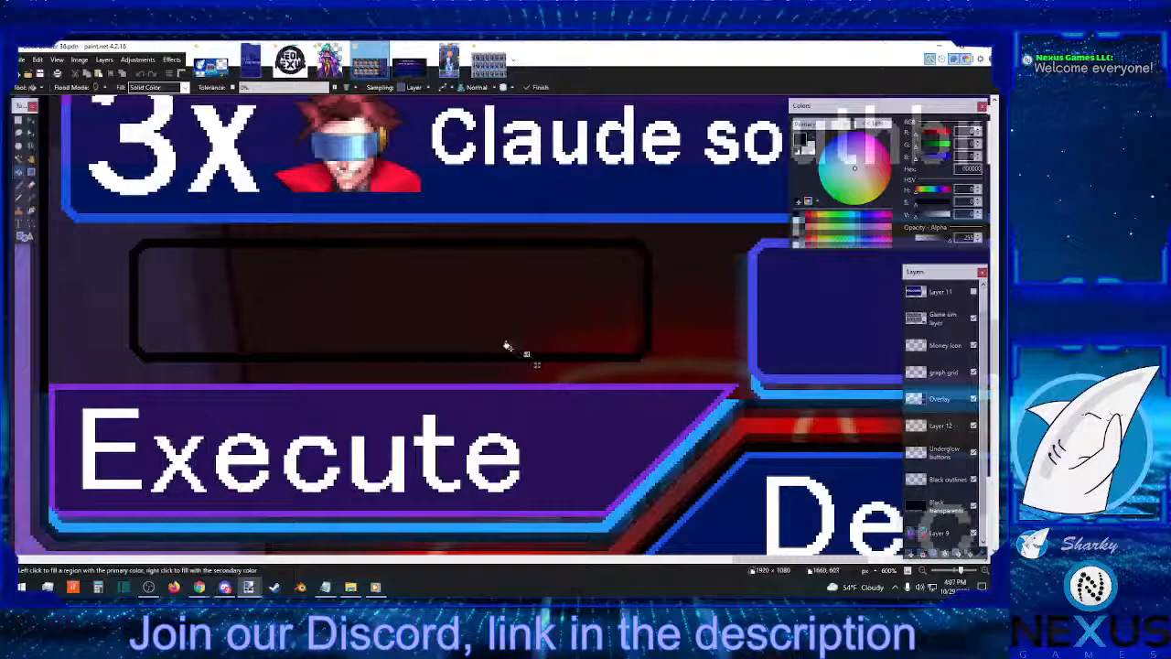
# Try to fill the inside of the black outline above Execute with solid black on the Overlay layer, and undo that fill
pyautogui.click(19, 120)
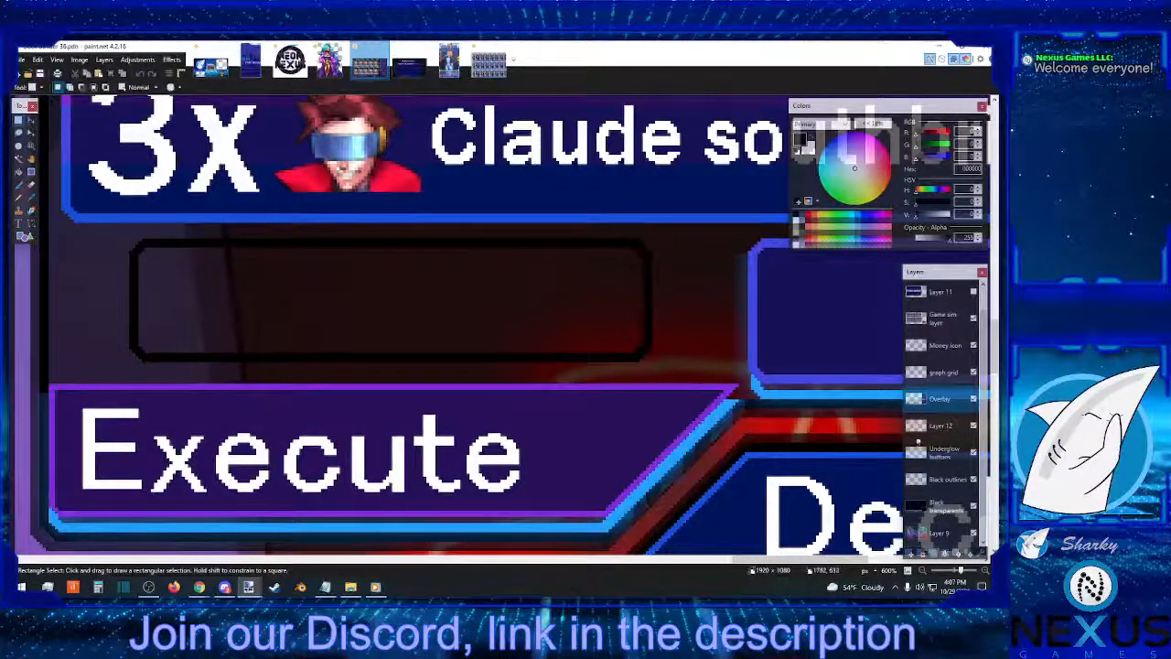
pyautogui.click(950, 509)
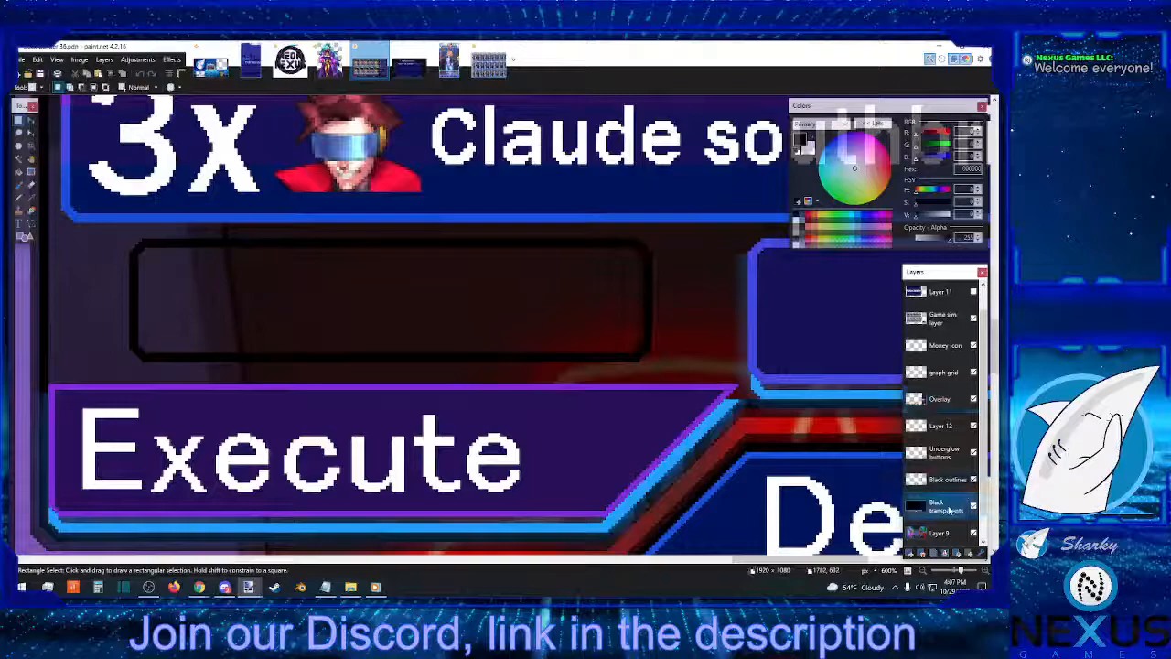
pyautogui.click(31, 196)
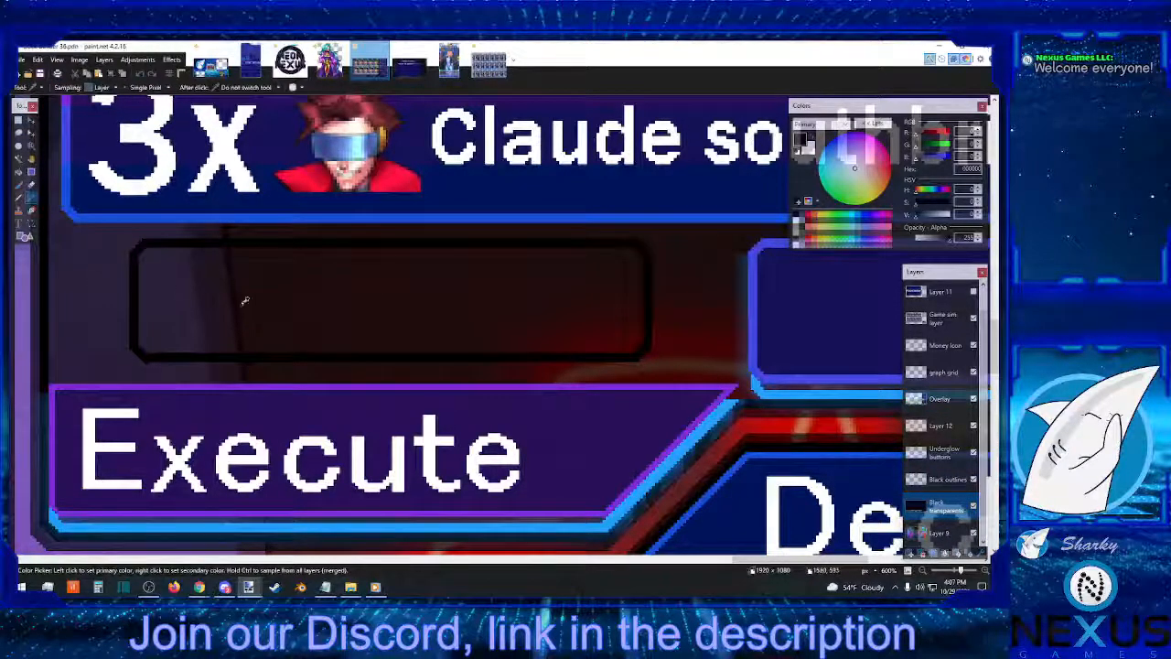
pyautogui.click(947, 399)
pyautogui.click(19, 171)
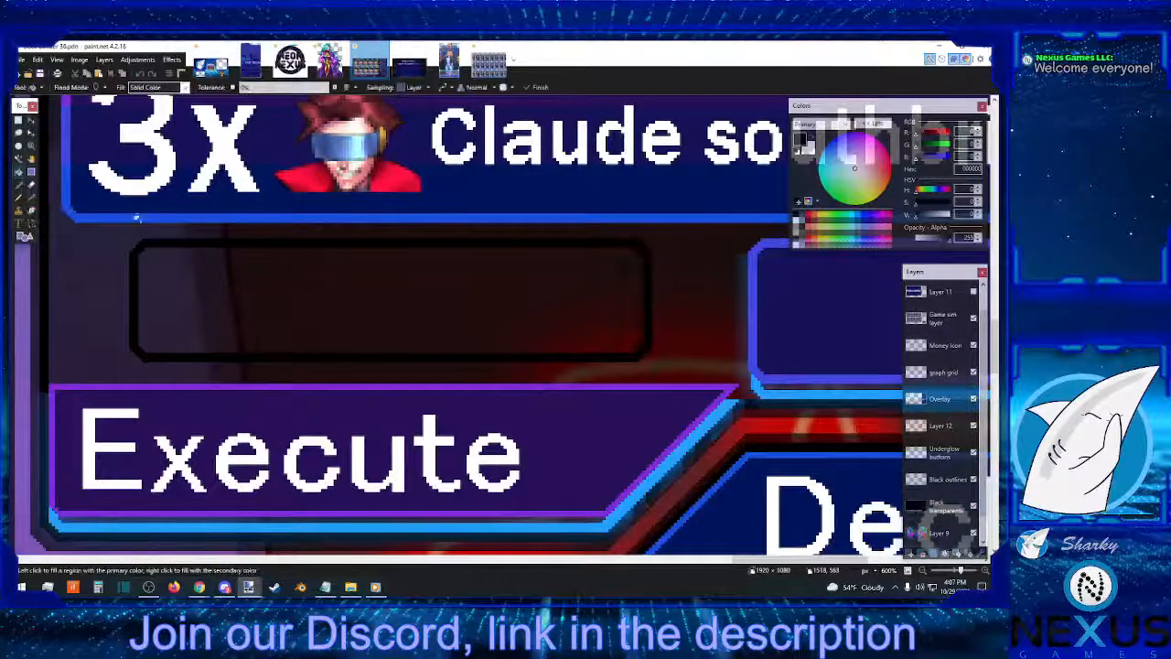
pyautogui.click(305, 285)
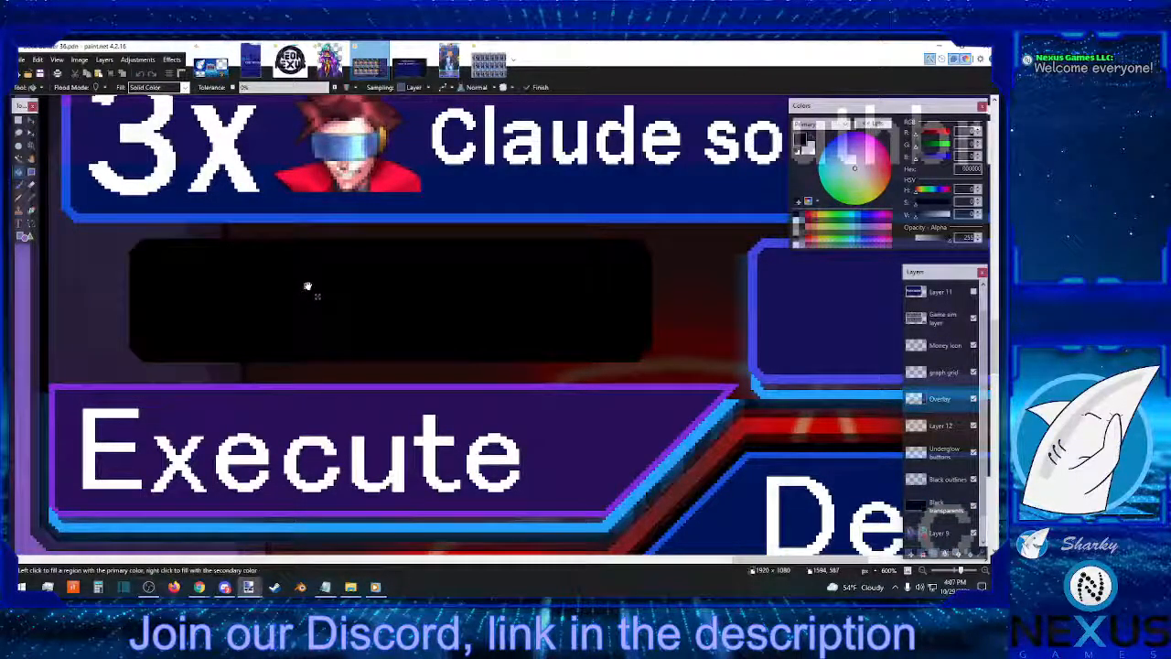
pyautogui.click(141, 73)
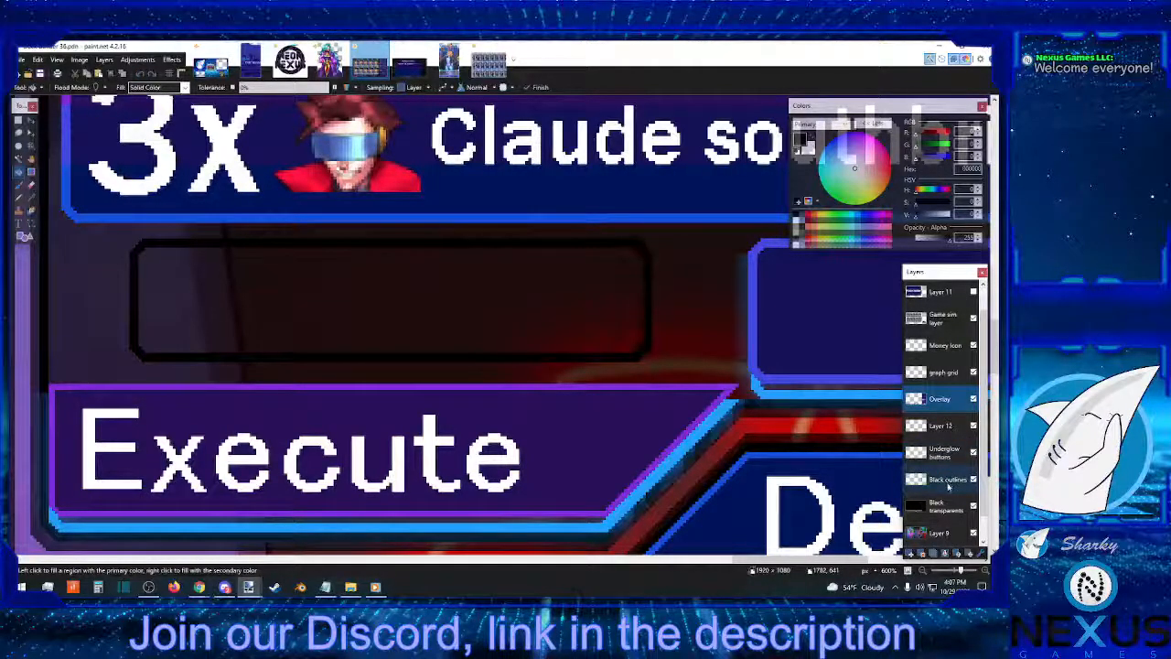
# Check the Black transparents layer's properties, lower the black's alpha, and fill the button's interior with semi-transparent black on the Overlay layer
pyautogui.doubleClick(943, 506)
pyautogui.click(556, 362)
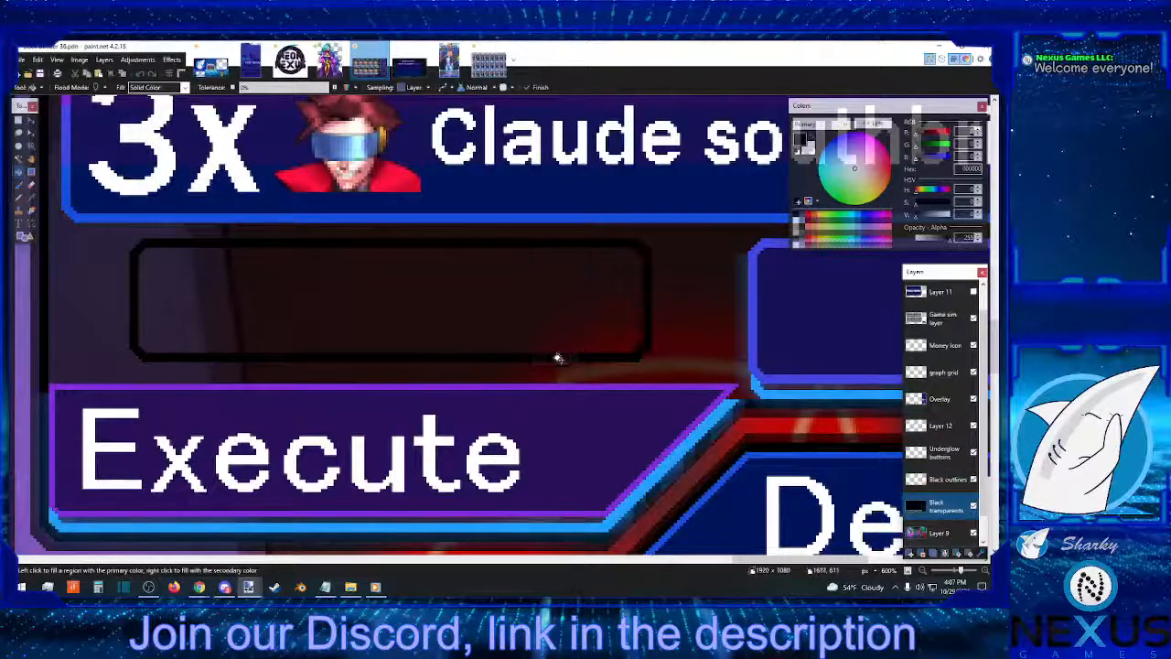
pyautogui.moveTo(950, 239); pyautogui.dragTo(940, 240)
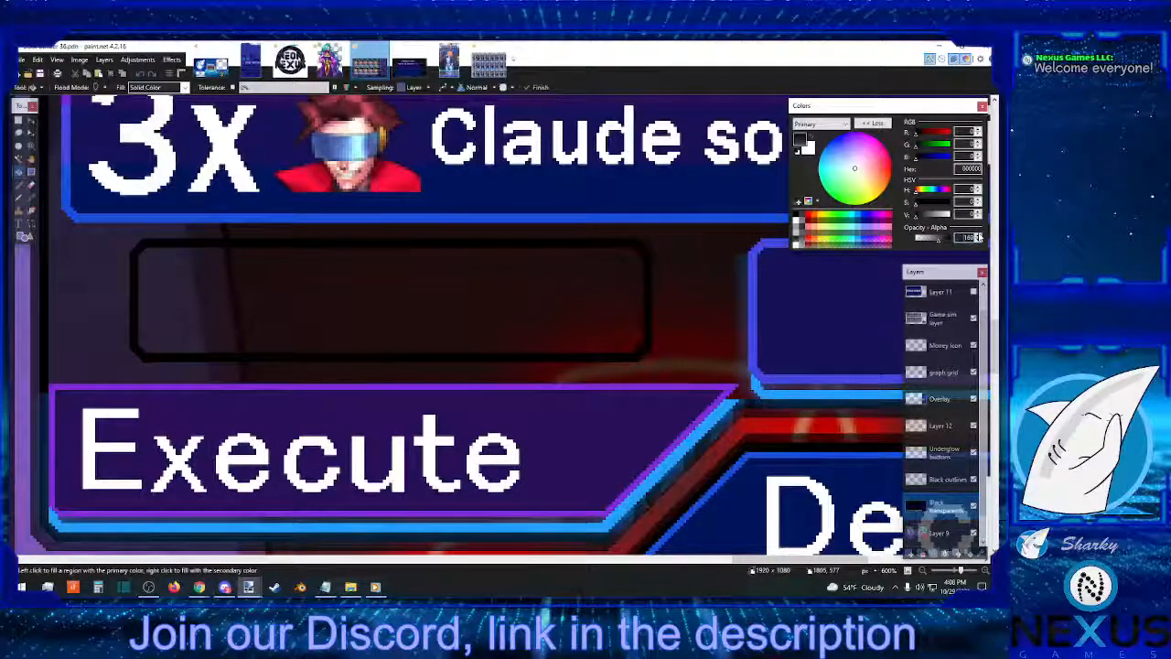
pyautogui.click(978, 235)
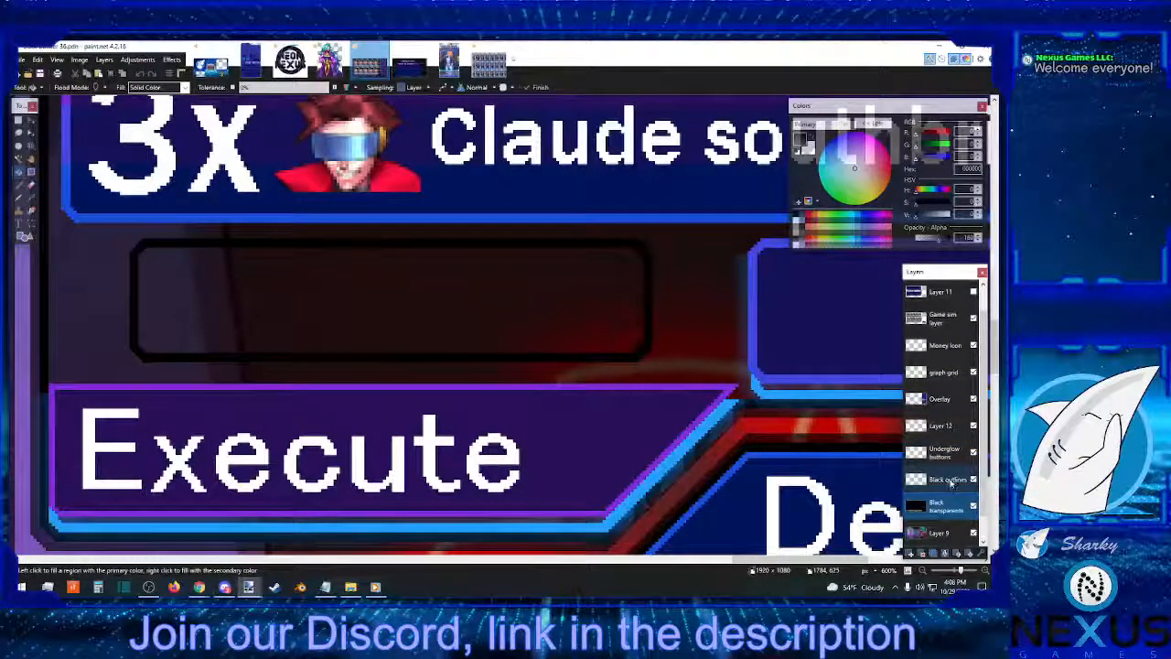
pyautogui.click(940, 399)
pyautogui.click(420, 294)
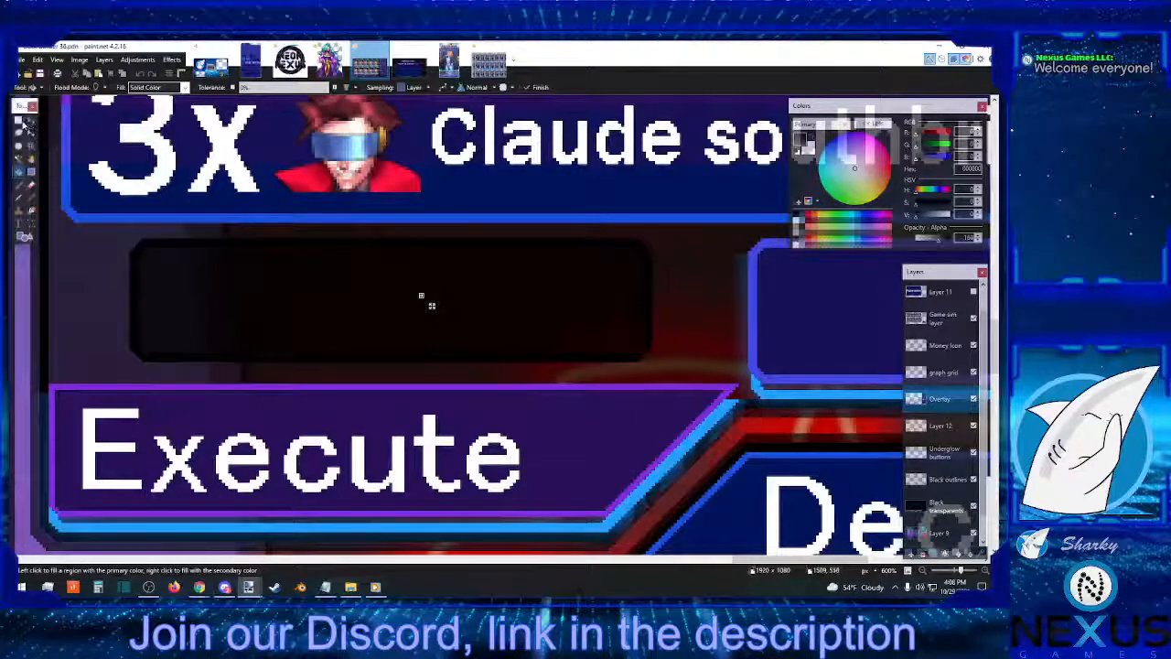
# Draw a white (FFFFFF) horizontal line about 45 px long inside the black button and a 45° diagonal descending from its left end
pyautogui.press('s')
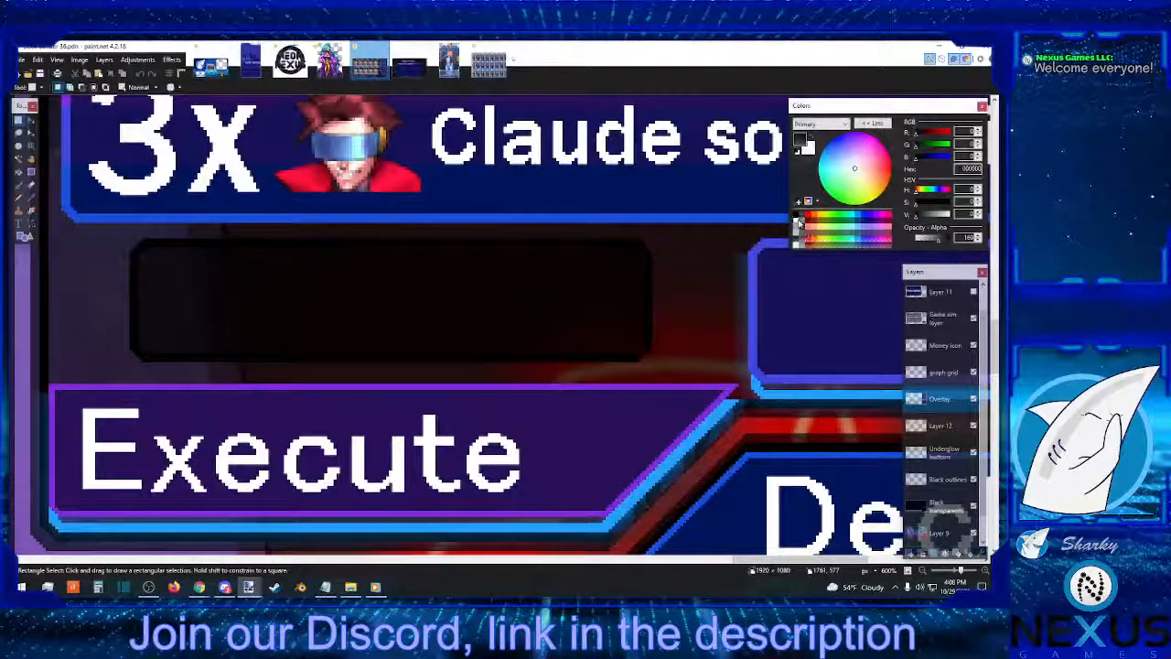
pyautogui.click(798, 222)
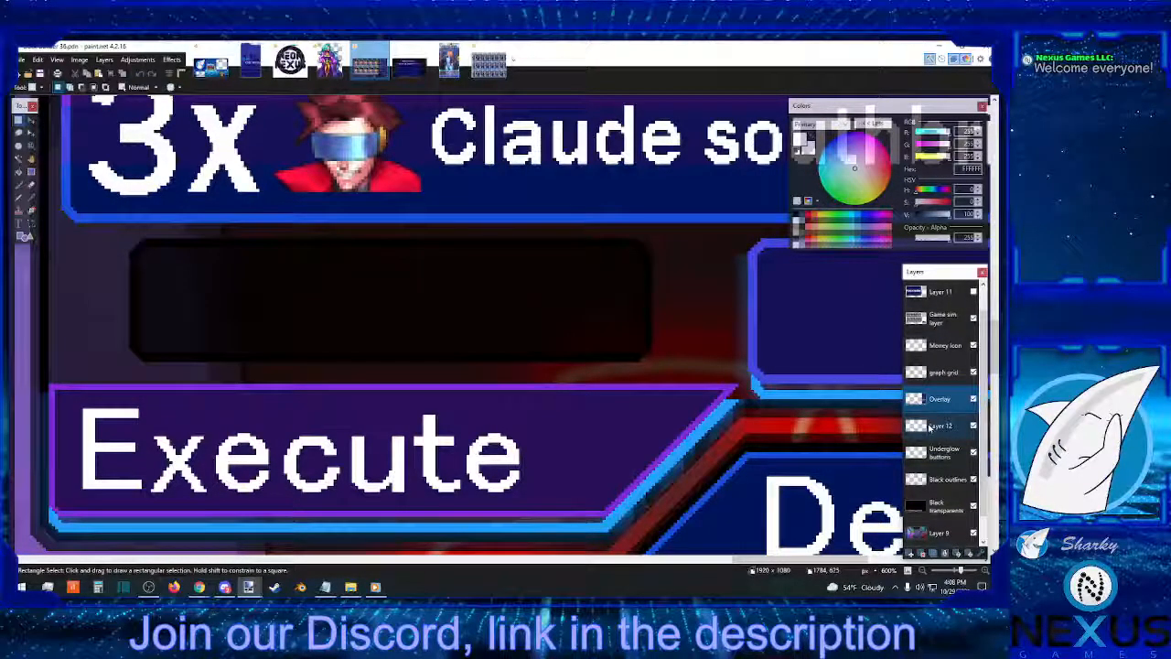
pyautogui.click(32, 224)
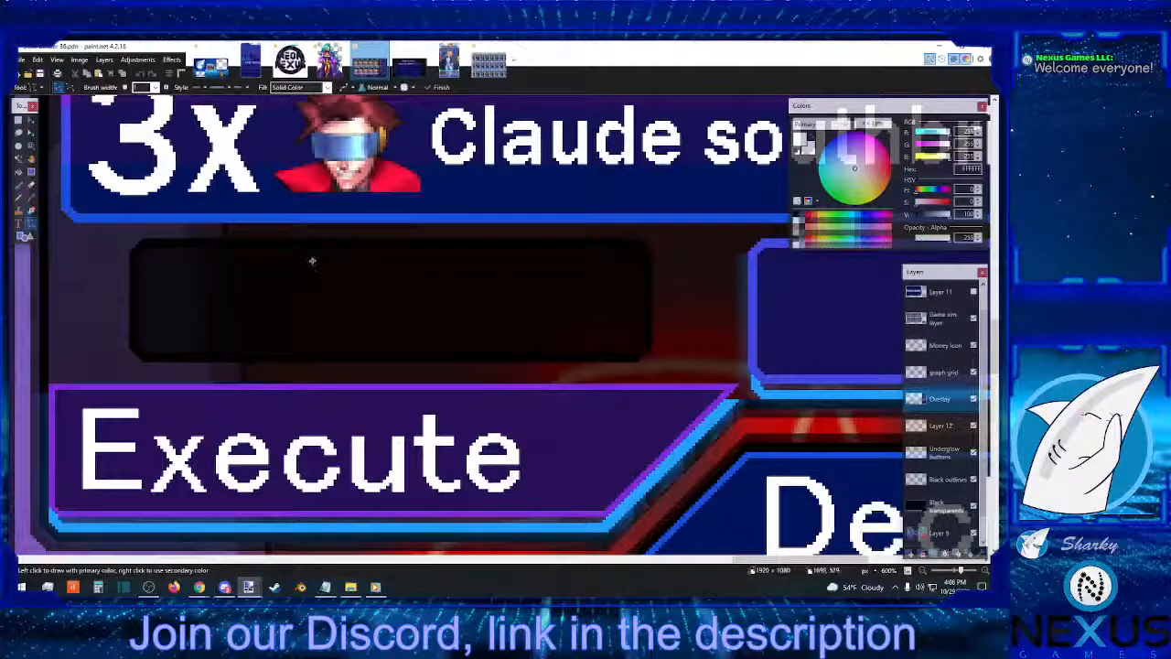
pyautogui.moveTo(309, 263); pyautogui.dragTo(450, 264)
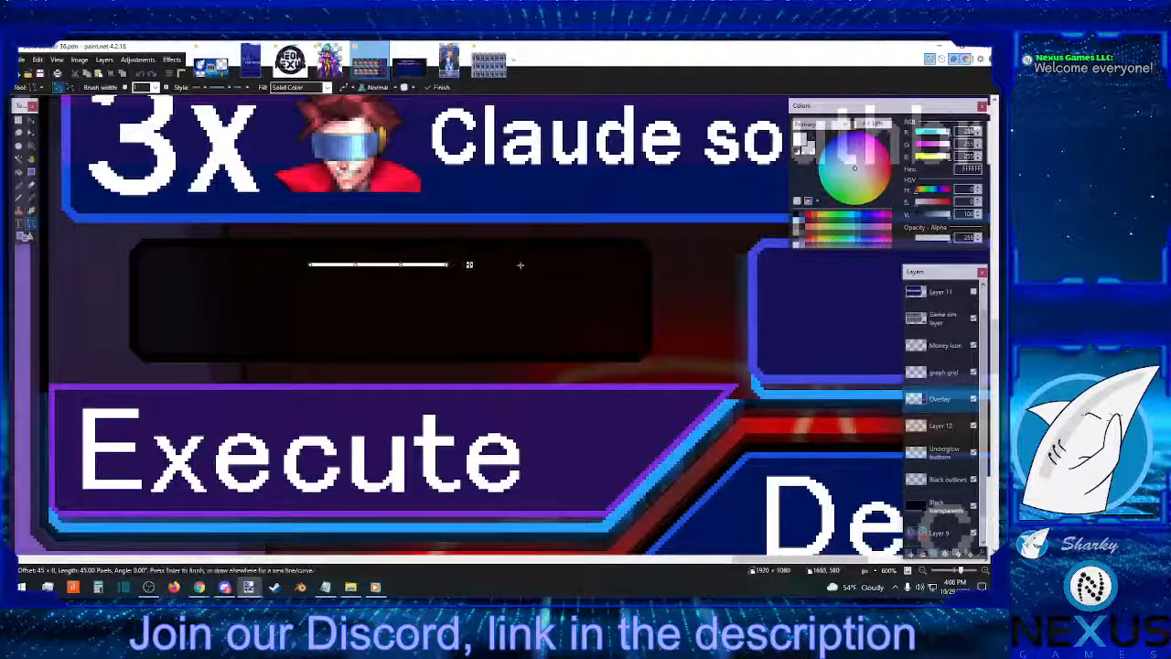
pyautogui.press('Return')
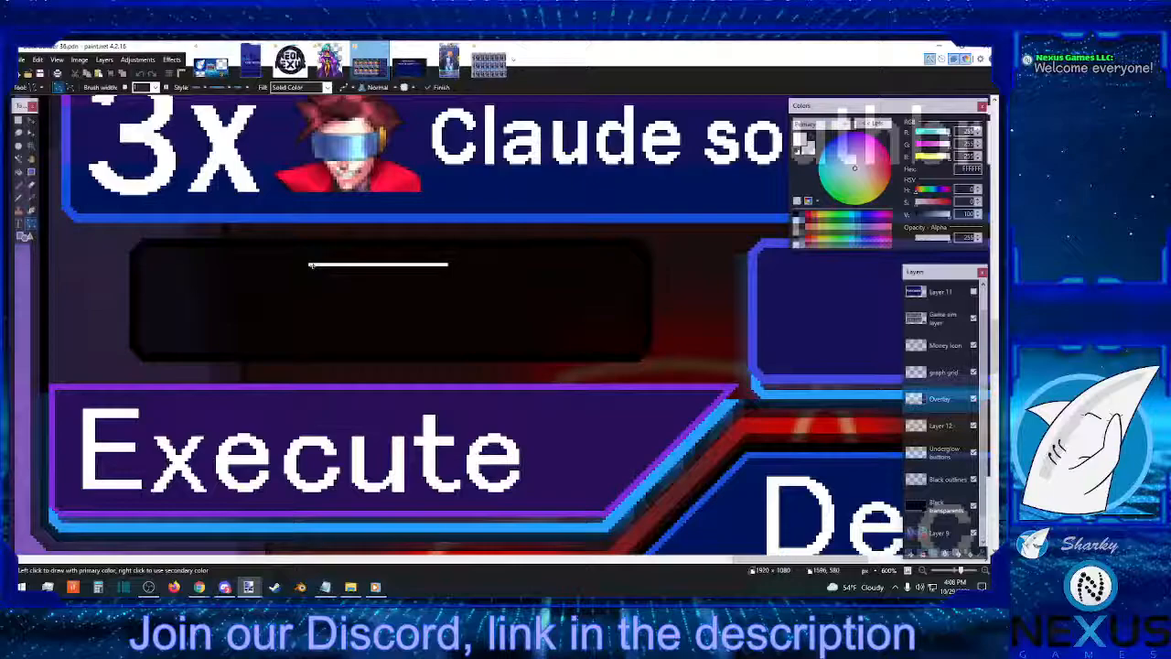
pyautogui.moveTo(311, 265); pyautogui.dragTo(383, 336)
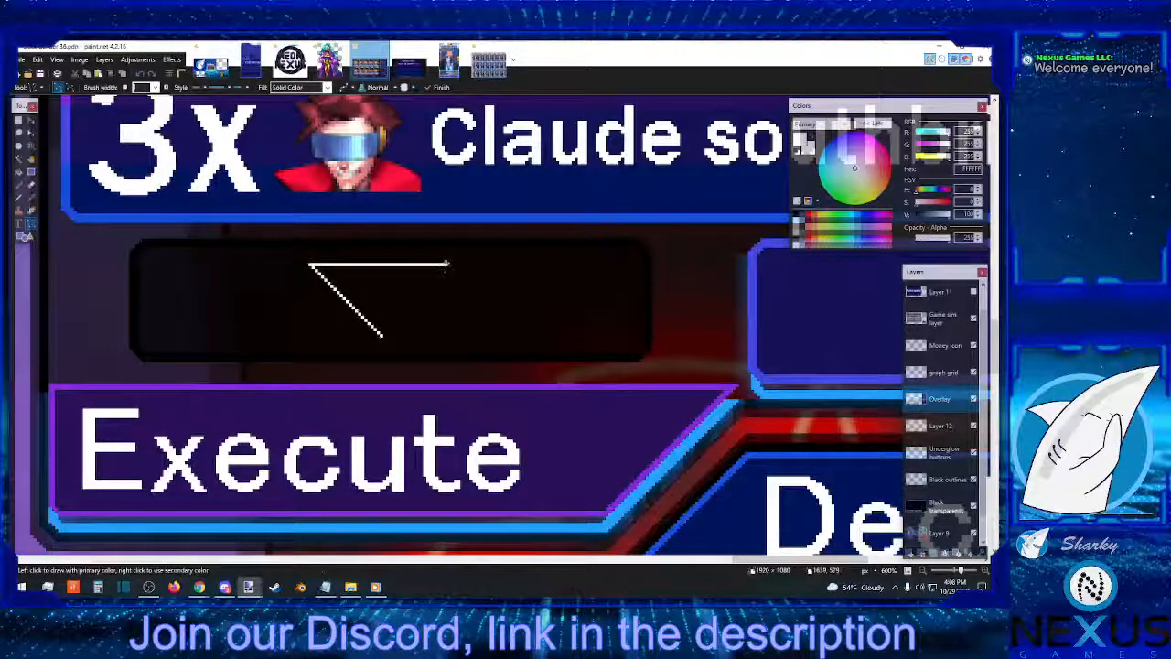
# Try a right diagonal for the triangle, undo it, and measure the gaps above the horizontal line and below the tip
pyautogui.moveTo(447, 265); pyautogui.dragTo(380, 332)
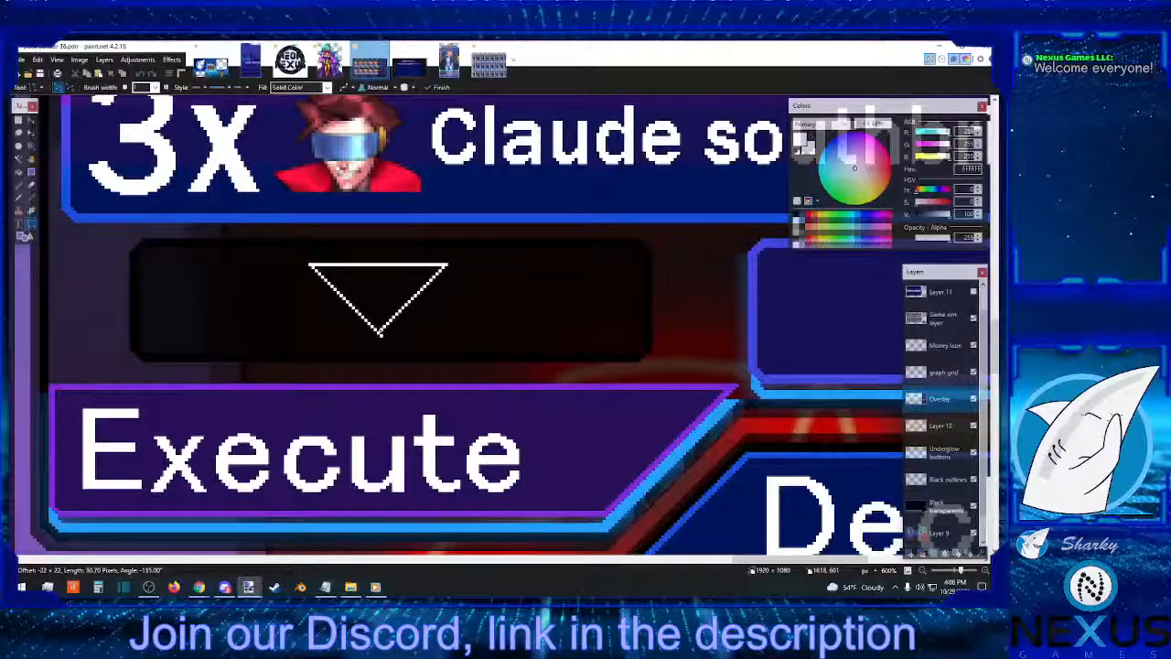
pyautogui.click(140, 74)
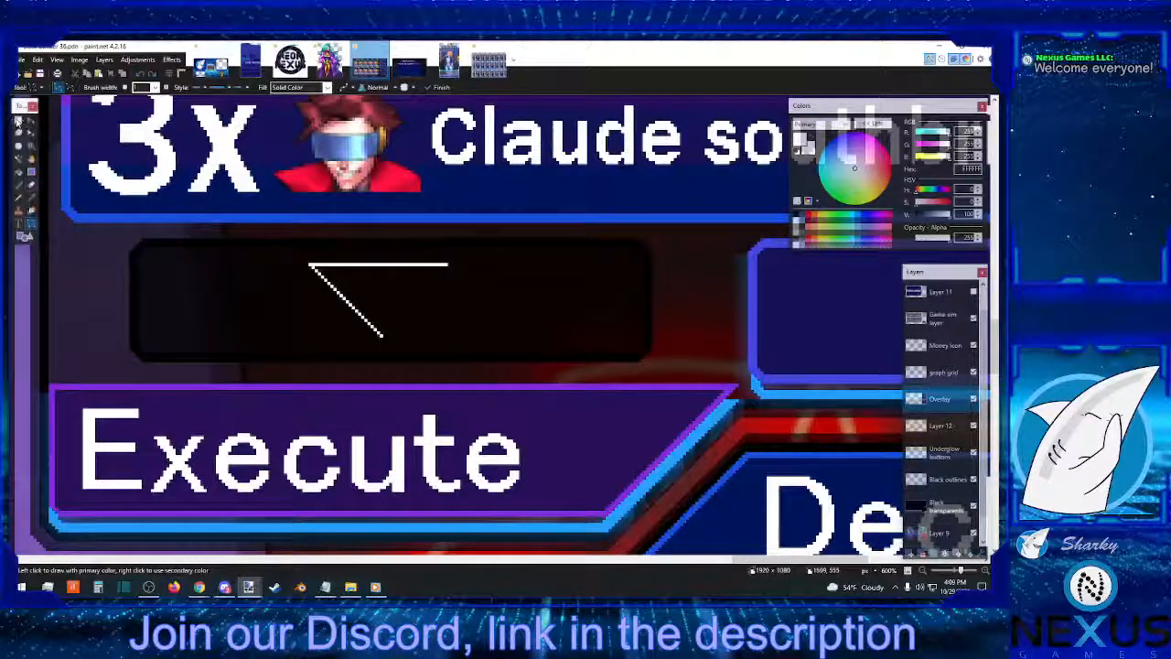
pyautogui.click(19, 120)
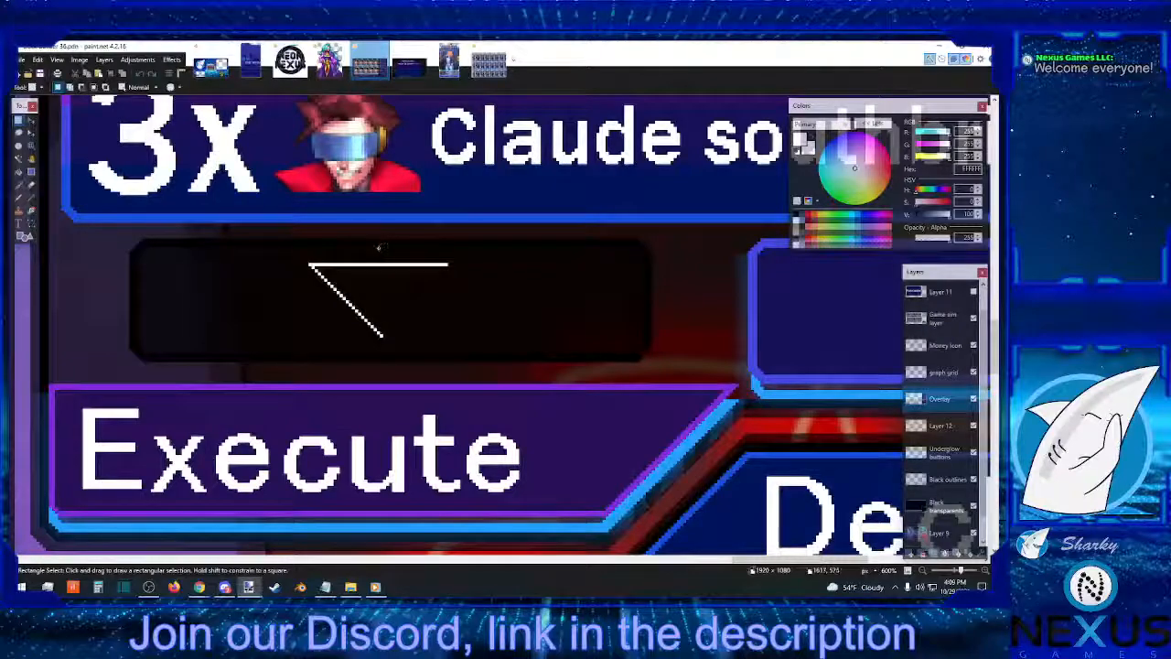
pyautogui.moveTo(380, 247); pyautogui.dragTo(381, 254)
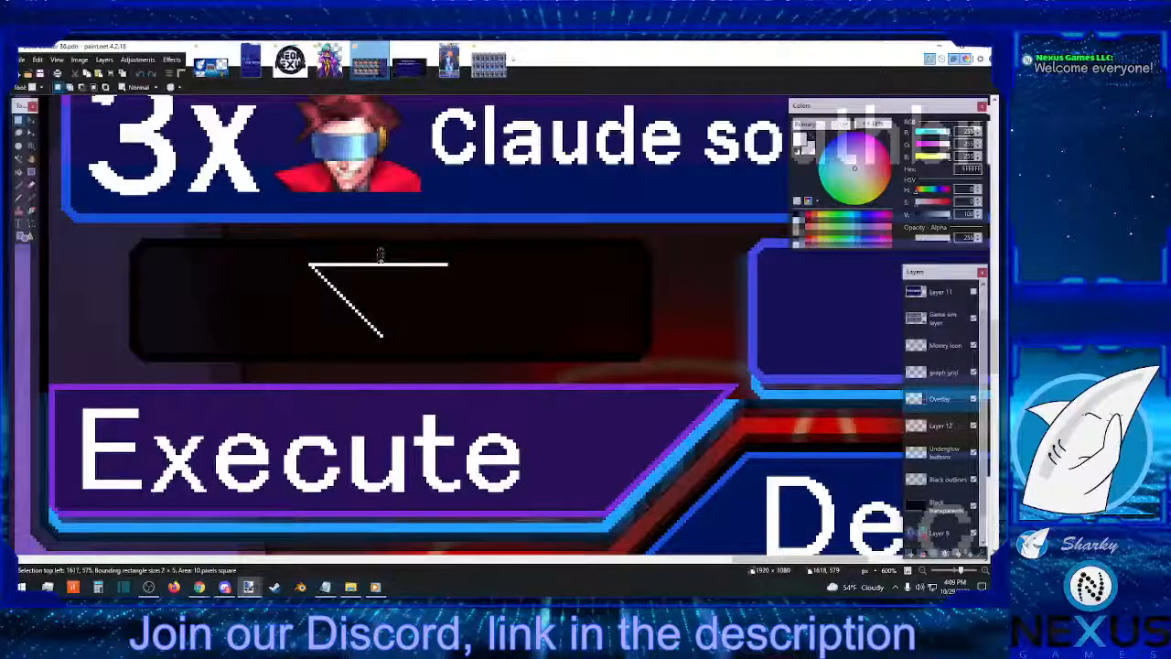
pyautogui.moveTo(381, 335); pyautogui.dragTo(381, 345)
pyautogui.click(396, 339)
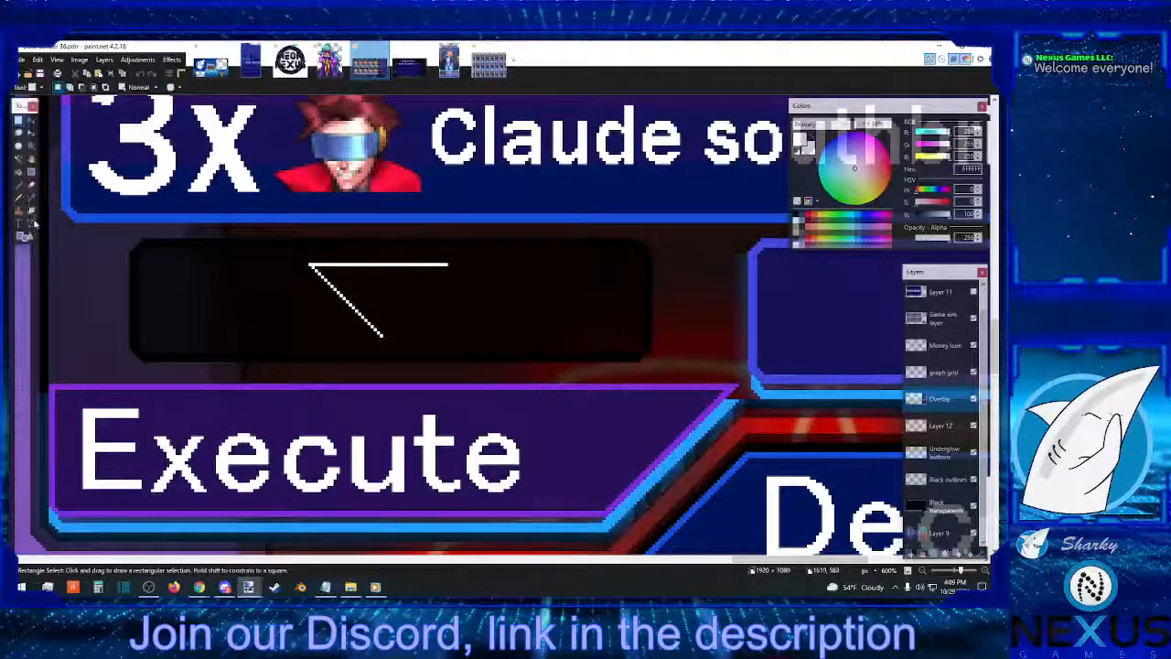
# Draw a white 45° line from the lower tip up to the right, closing the downward triangle with the horizontal line
pyautogui.click(31, 224)
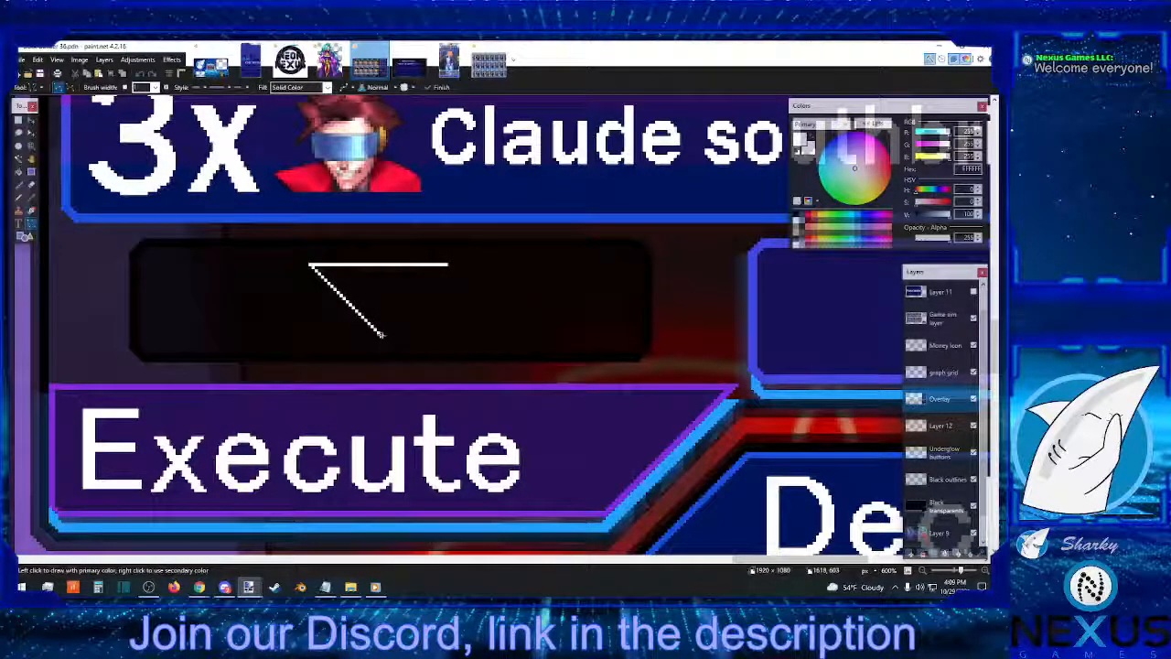
pyautogui.moveTo(382, 335); pyautogui.dragTo(449, 265)
pyautogui.click(485, 262)
pyautogui.click(405, 245)
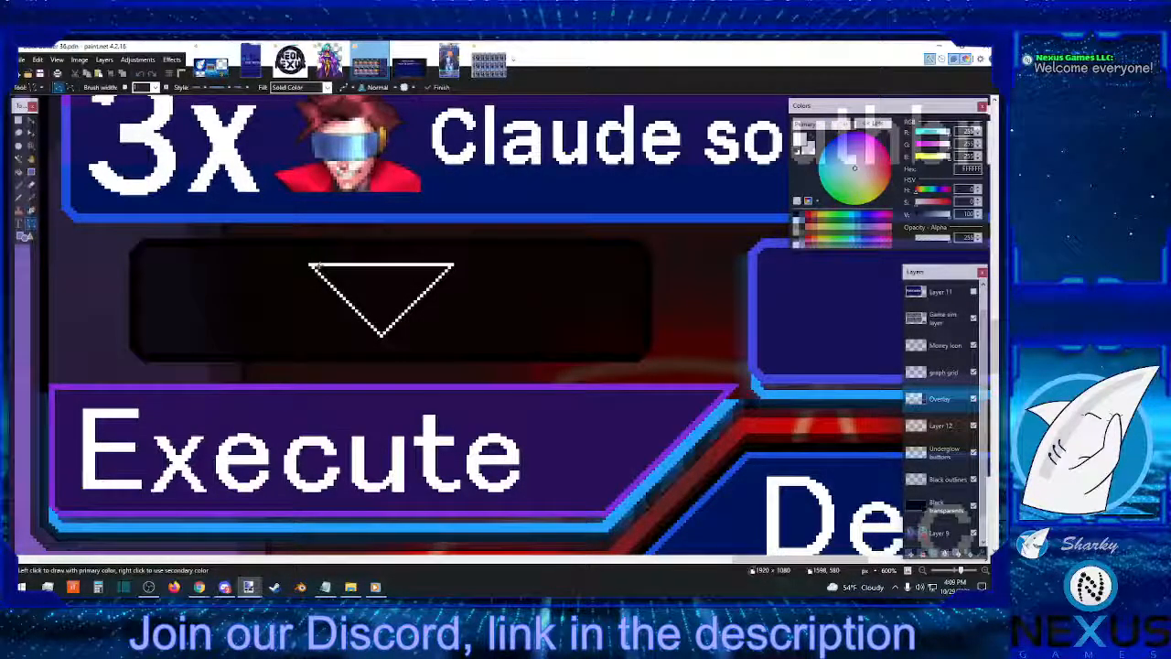
# Thicken the triangle by drawing a second white line along the inside of its top edge and both diagonals
pyautogui.moveTo(318, 267); pyautogui.dragTo(453, 266)
pyautogui.press('Return')
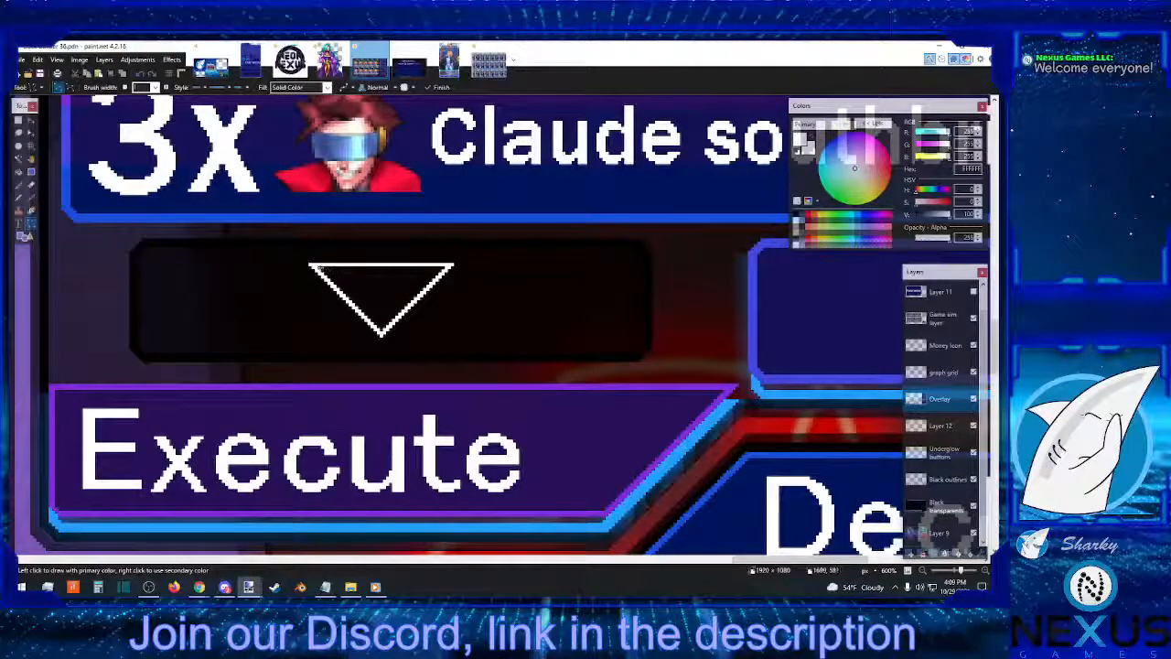
pyautogui.moveTo(320, 268); pyautogui.dragTo(340, 279)
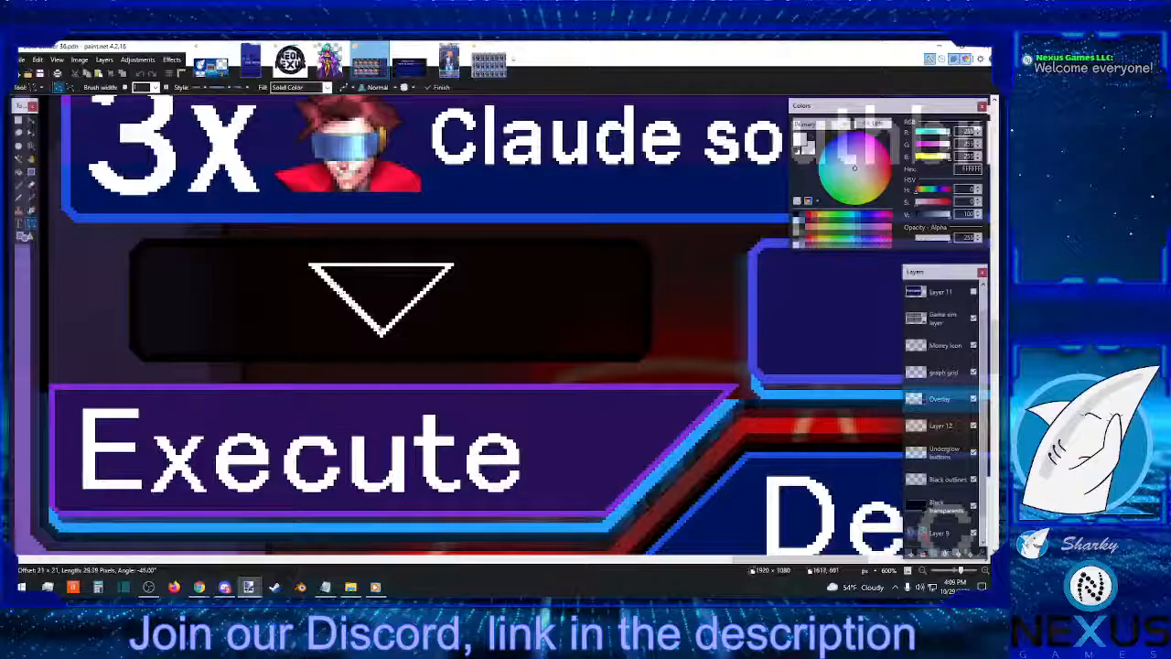
pyautogui.moveTo(383, 334); pyautogui.dragTo(383, 333)
pyautogui.press('Return')
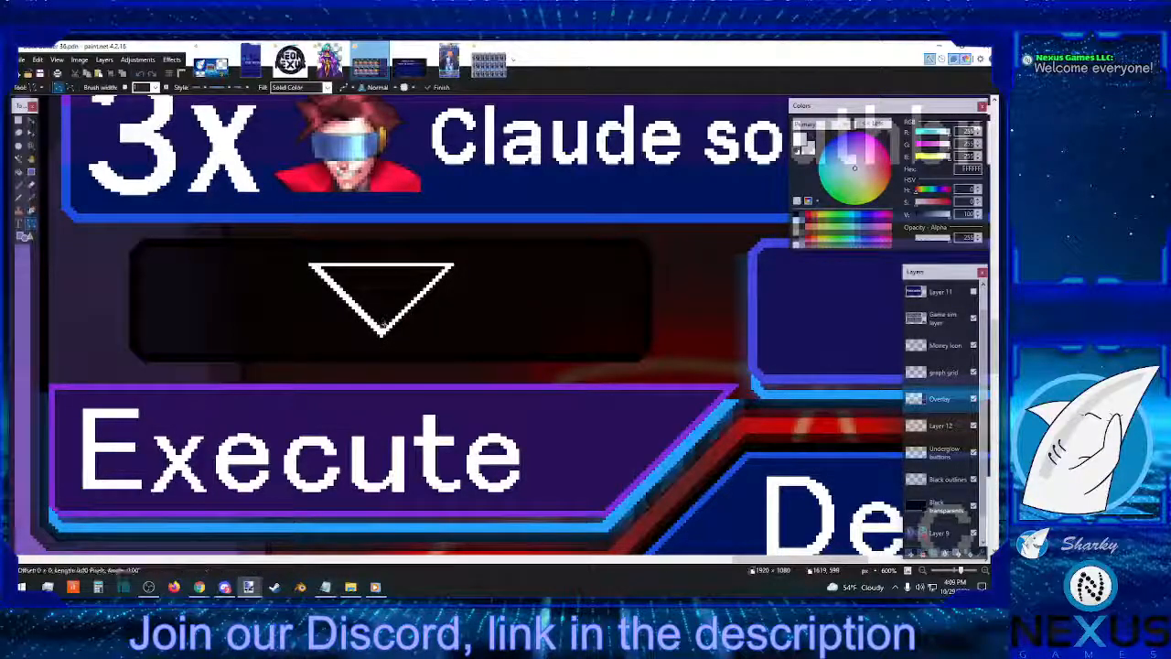
pyautogui.moveTo(412, 303)
pyautogui.mouseDown()
pyautogui.moveTo(387, 328)
pyautogui.moveTo(452, 267)
pyautogui.moveTo(312, 267)
pyautogui.mouseUp()
pyautogui.press('Return')
pyautogui.press('Return')
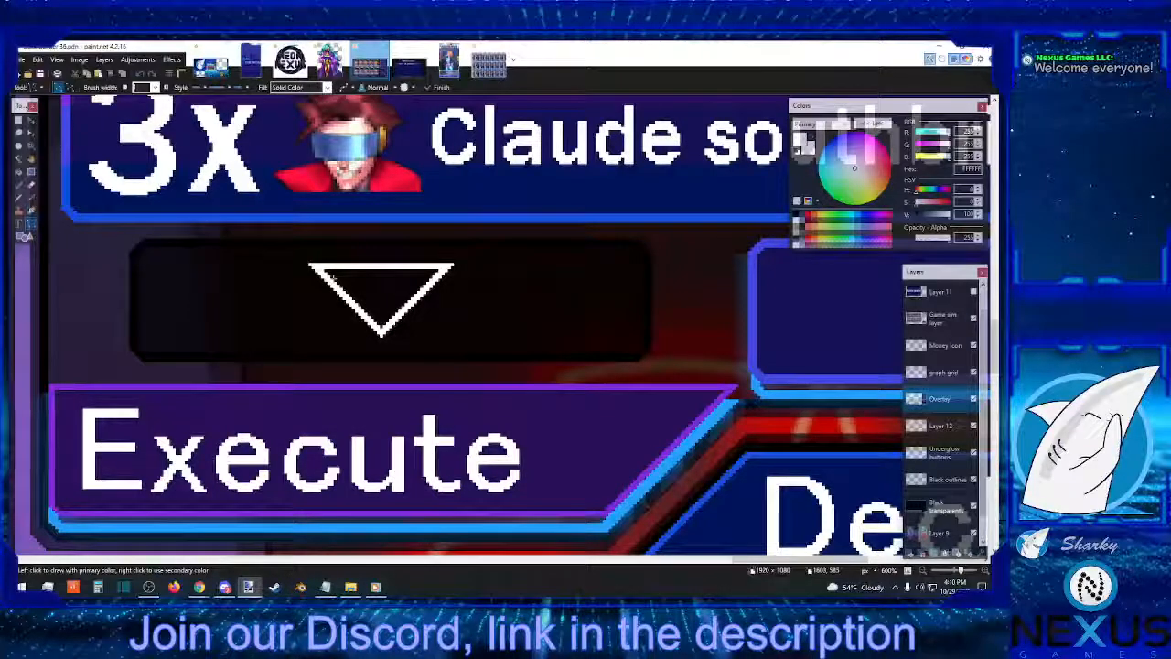
# Draw a white horizontal line across the triangle just below its top edge and fill the area beneath it with white
pyautogui.moveTo(333, 278); pyautogui.dragTo(430, 278)
pyautogui.click(476, 272)
pyautogui.press('f')
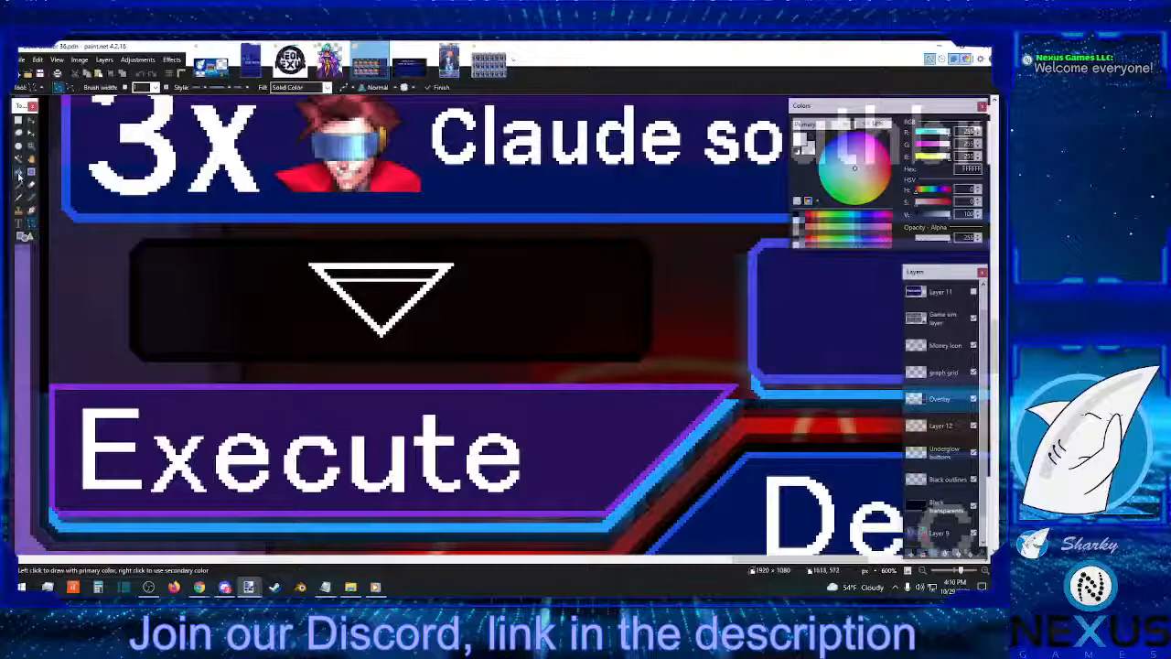
pyautogui.click(384, 305)
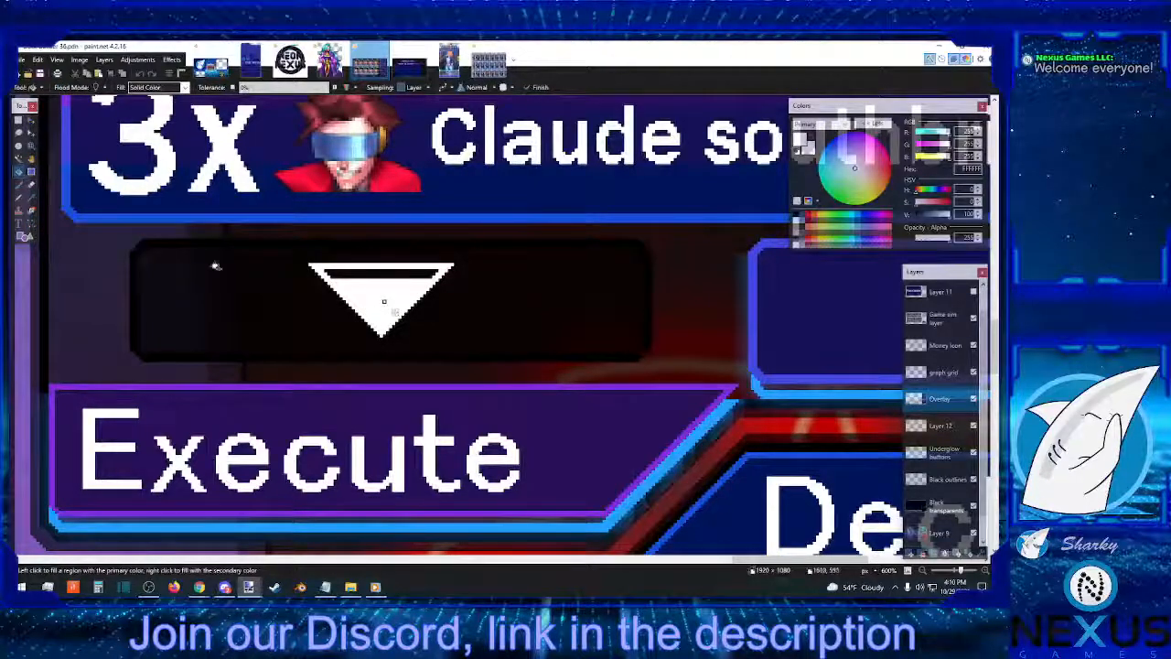
# Examine the finished down arrow against the surrounding card list, Execute and Deck buttons at a smaller scale and up close
pyautogui.click(20, 123)
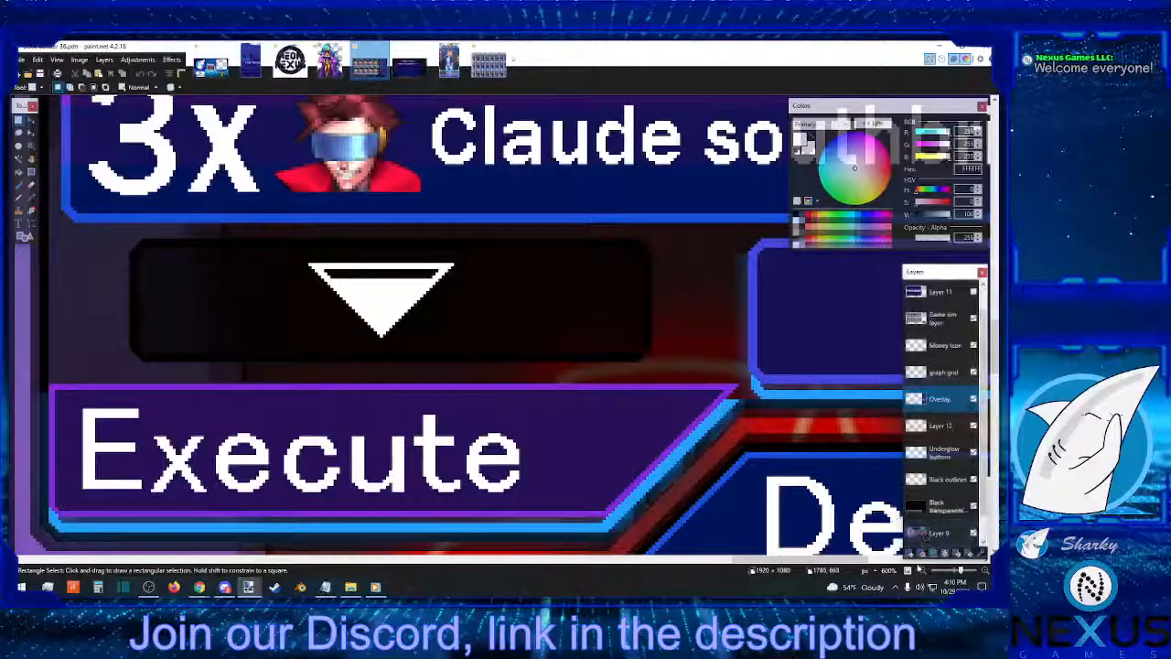
pyautogui.click(924, 572)
pyautogui.click(924, 571)
pyautogui.click(924, 572)
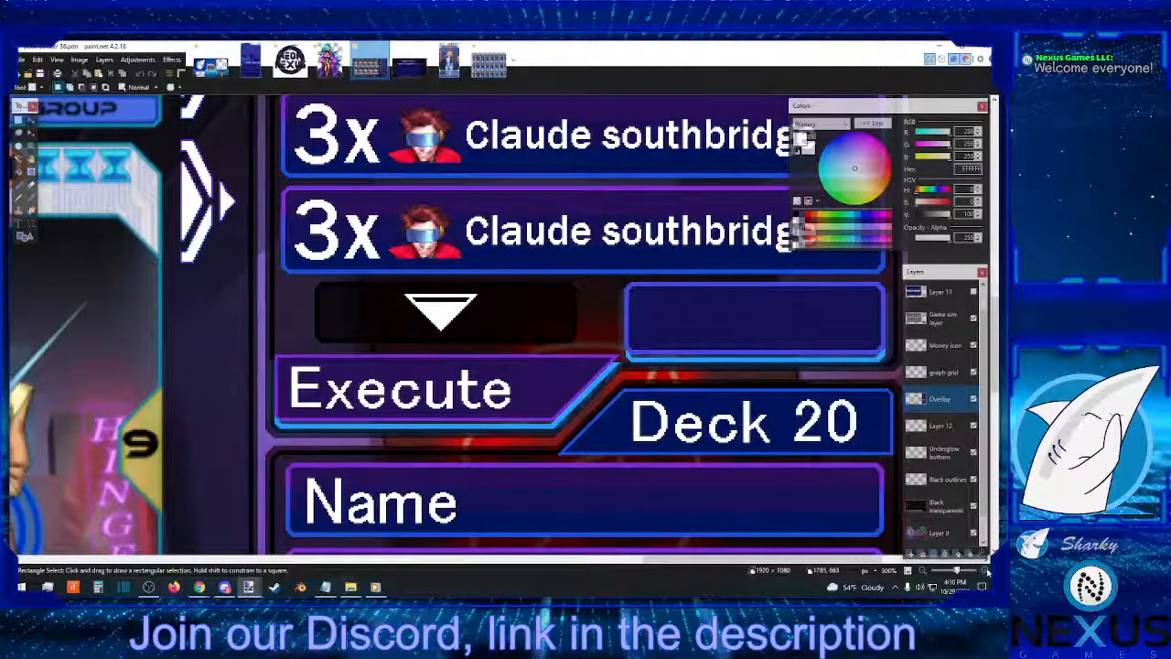
pyautogui.click(987, 572)
pyautogui.click(987, 572)
pyautogui.click(987, 572)
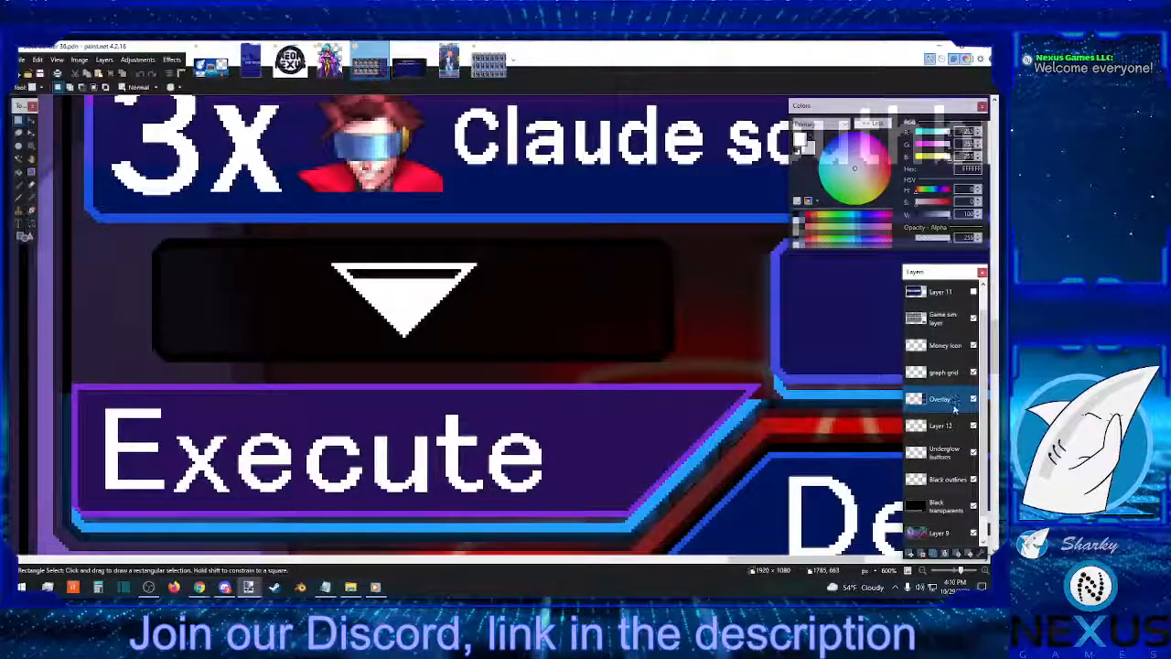
# Select the left end of the black arrow button with a 40 × 43 px rectangle and move it about 19 px right
pyautogui.click(18, 120)
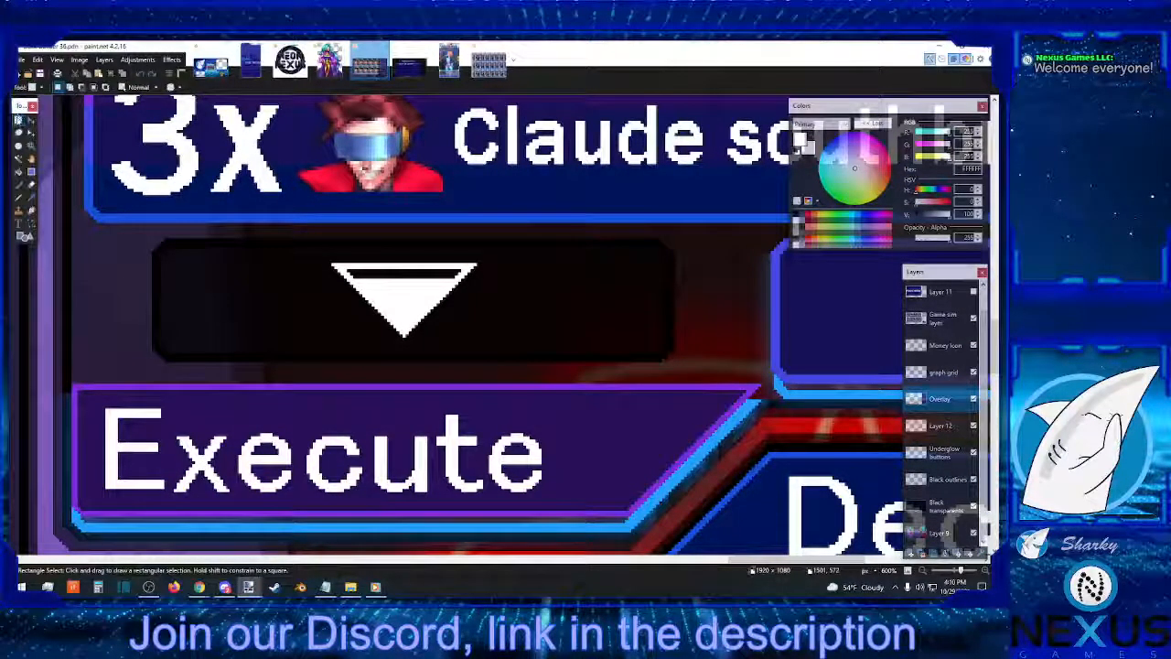
pyautogui.moveTo(142, 235); pyautogui.dragTo(267, 368)
pyautogui.click(32, 121)
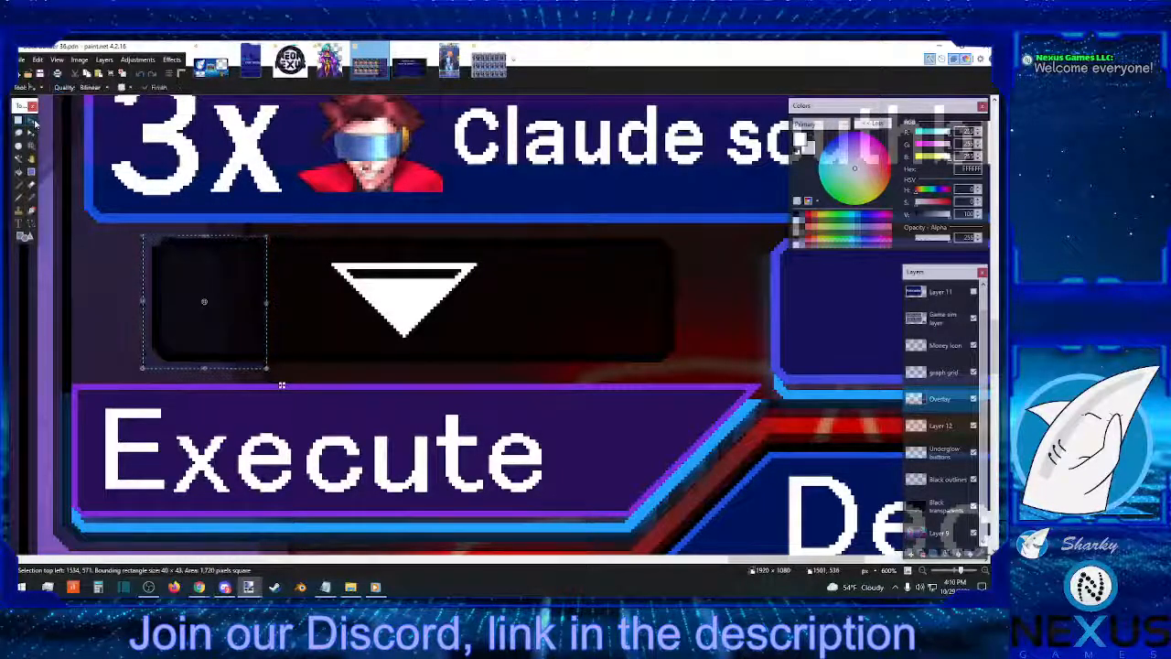
pyautogui.press('Right')
pyautogui.press('Right')
pyautogui.press('Right')
pyautogui.press('Right')
pyautogui.press('Right')
pyautogui.press('Right')
pyautogui.press('Right')
pyautogui.press('Right')
pyautogui.press('Right')
pyautogui.press('Right')
pyautogui.press('Right')
pyautogui.press('Right')
pyautogui.press('Right')
pyautogui.press('Right')
pyautogui.press('Right')
pyautogui.press('Right')
pyautogui.press('Right')
pyautogui.press('Right')
pyautogui.press('Right')
pyautogui.press('Right')
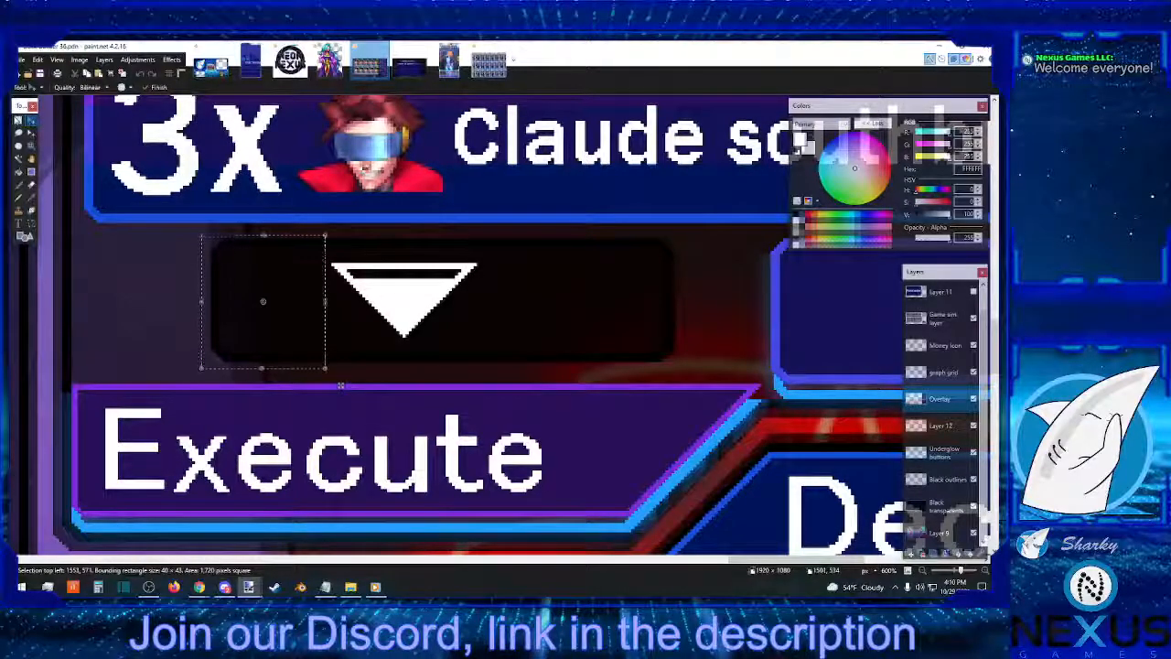
# Select the black arrow button's right end with a 45 × 44 px rectangle, move it about 23 px left, and deselect
pyautogui.click(18, 120)
pyautogui.moveTo(691, 231); pyautogui.dragTo(552, 368)
pyautogui.click(31, 120)
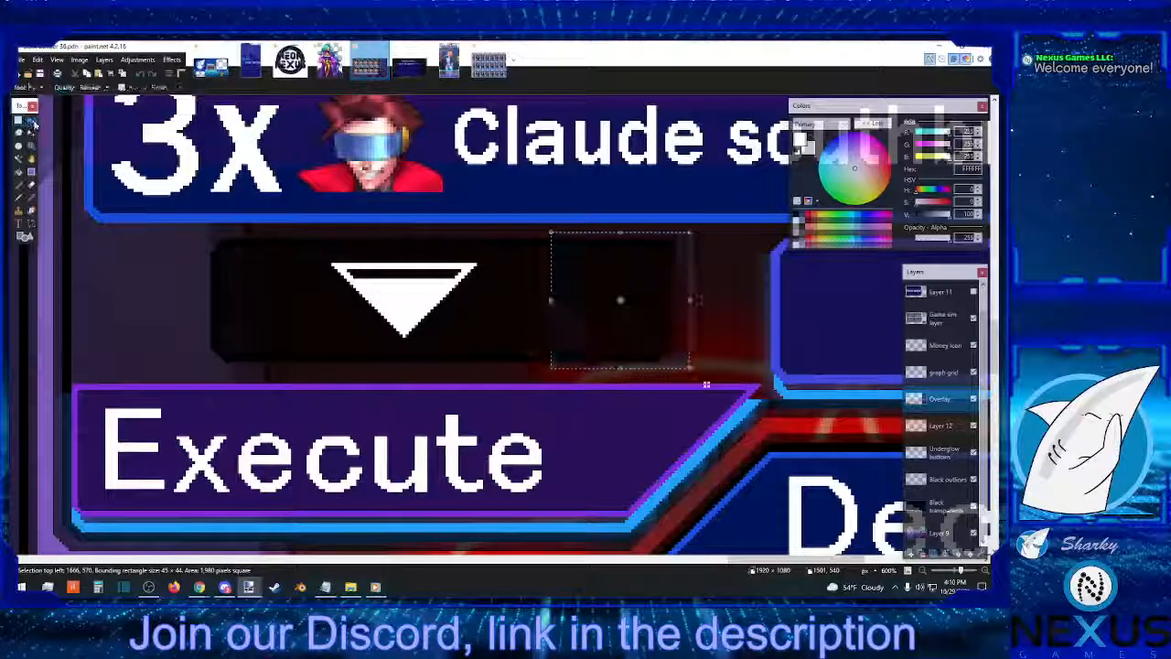
pyautogui.press('Left')
pyautogui.press('Left')
pyautogui.press('Left')
pyautogui.press('Left')
pyautogui.press('Left')
pyautogui.press('Left')
pyautogui.press('Left')
pyautogui.press('Left')
pyautogui.press('Left')
pyautogui.press('Left')
pyautogui.press('Left')
pyautogui.press('Left')
pyautogui.press('Left')
pyautogui.press('Left')
pyautogui.press('Left')
pyautogui.press('Left')
pyautogui.press('Left')
pyautogui.press('Left')
pyautogui.press('Left')
pyautogui.press('Left')
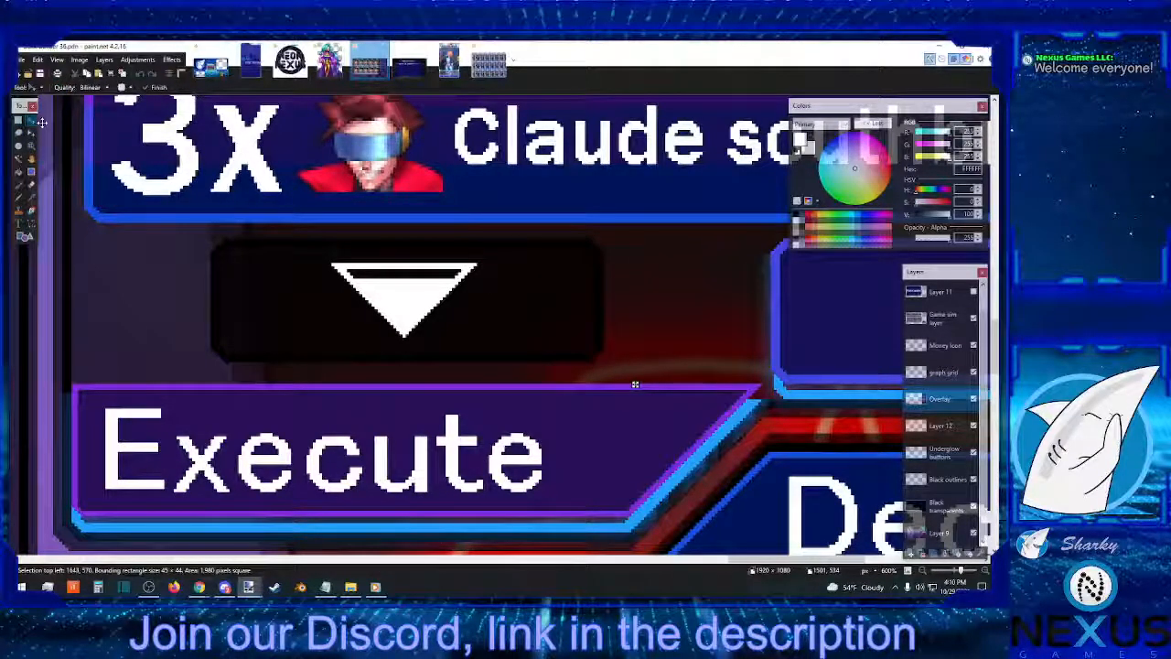
pyautogui.press('s')
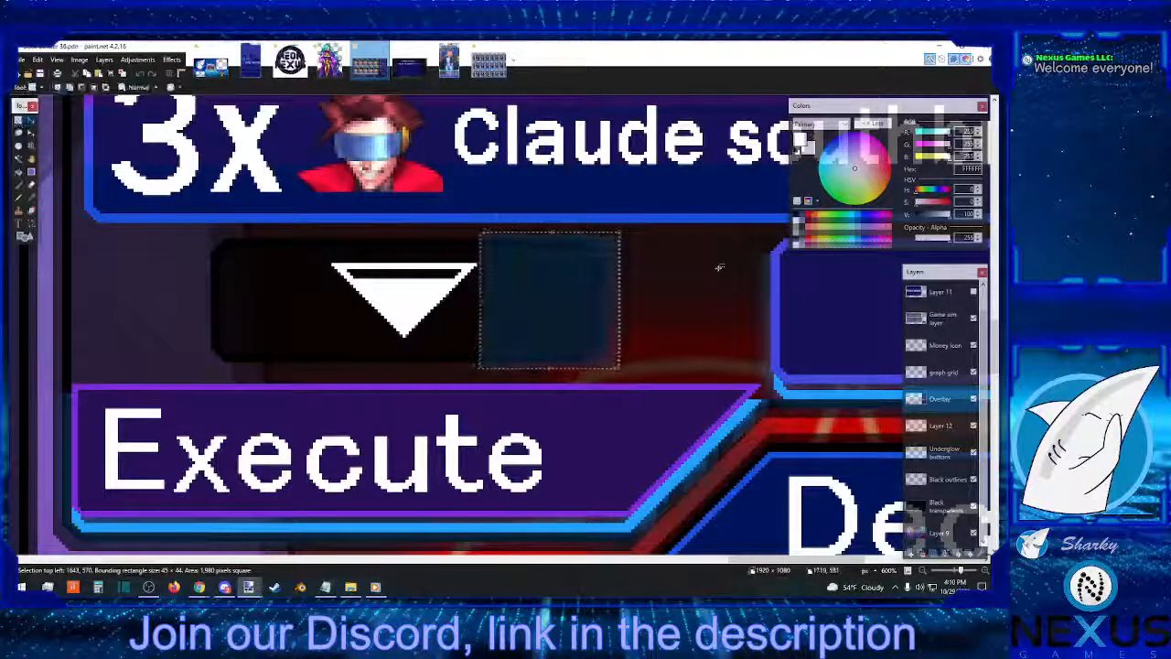
pyautogui.hotkey('ctrl', 'd')
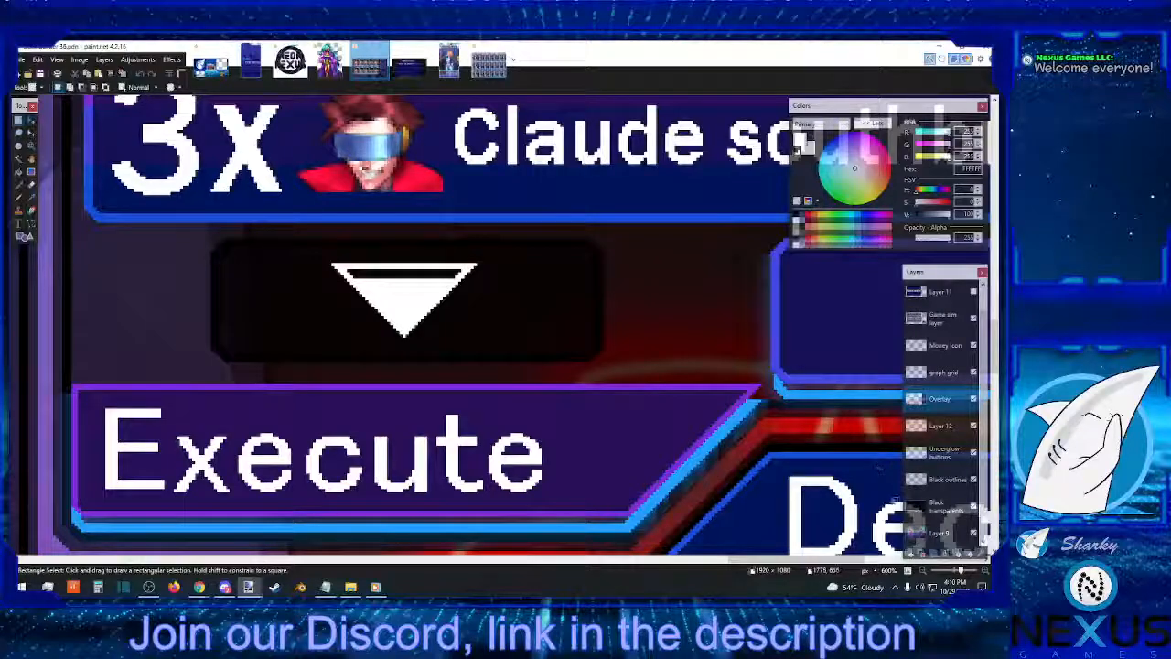
# Examine the narrowed arrow button within the whole deck builder layout
pyautogui.click(923, 571)
pyautogui.click(923, 571)
pyautogui.click(923, 571)
pyautogui.click(923, 571)
pyautogui.click(923, 571)
pyautogui.click(923, 571)
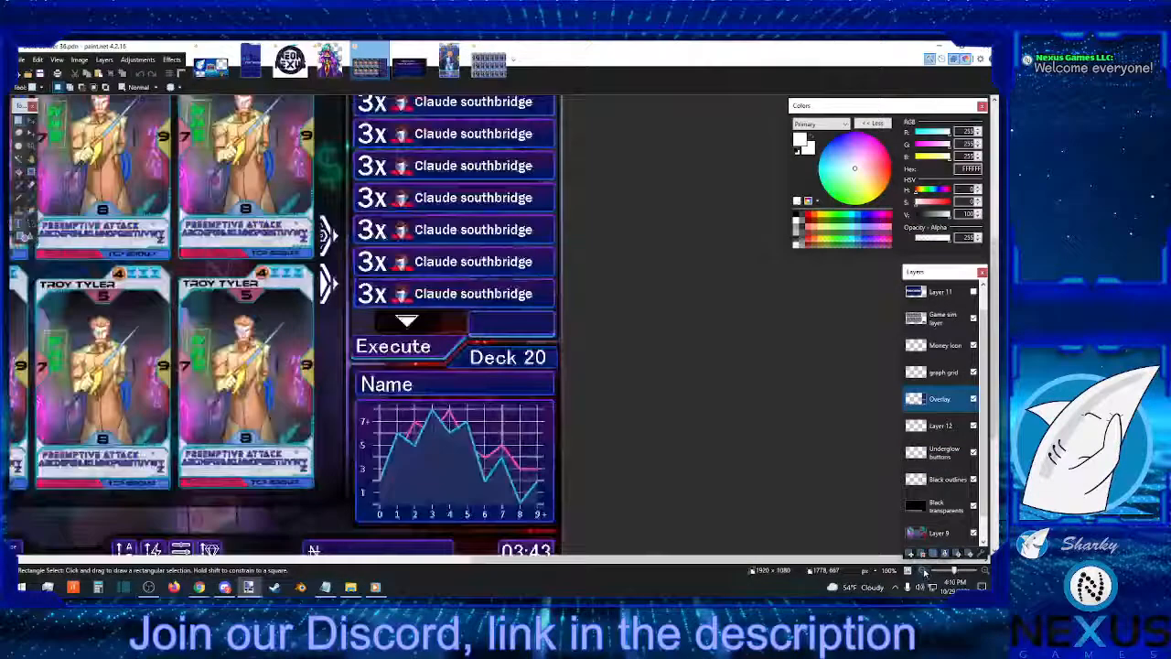
pyautogui.click(923, 571)
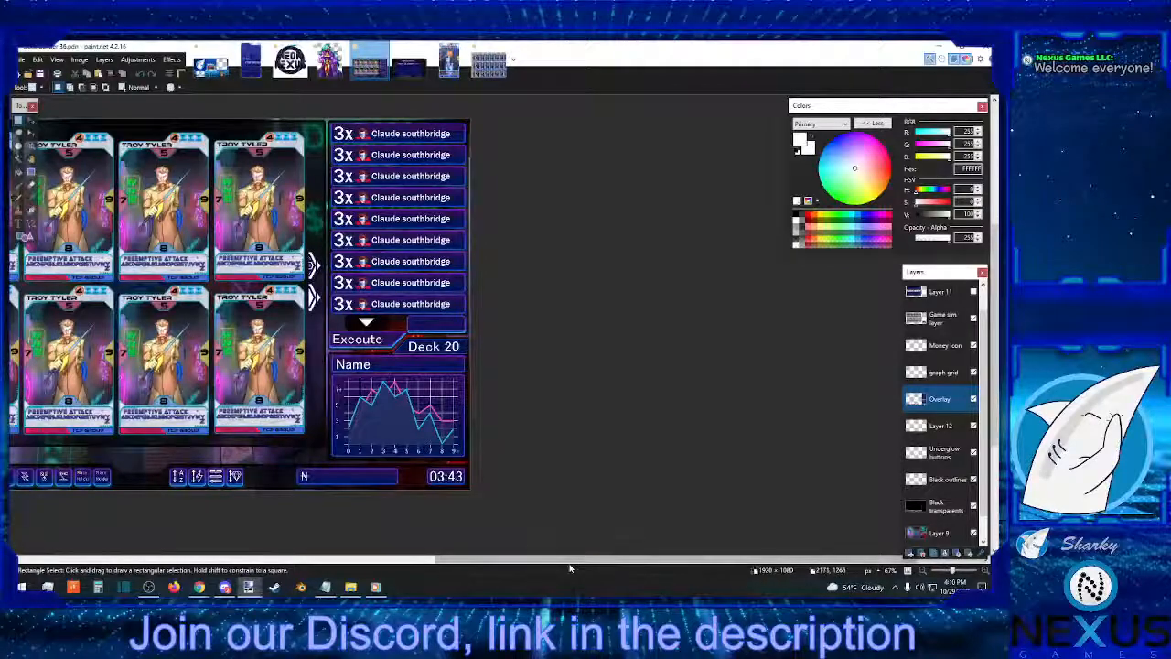
pyautogui.moveTo(549, 563); pyautogui.dragTo(430, 526)
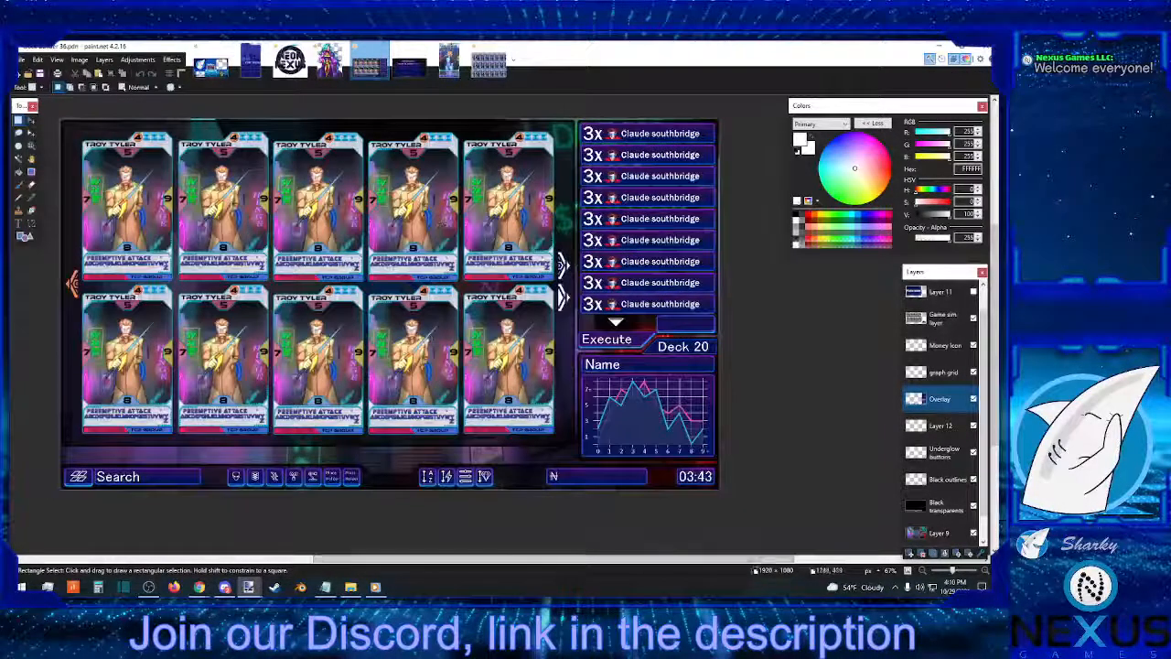
# Save the layout as a new paint.net file named "Deck builder 17" in the Card UI folder
pyautogui.click(20, 61)
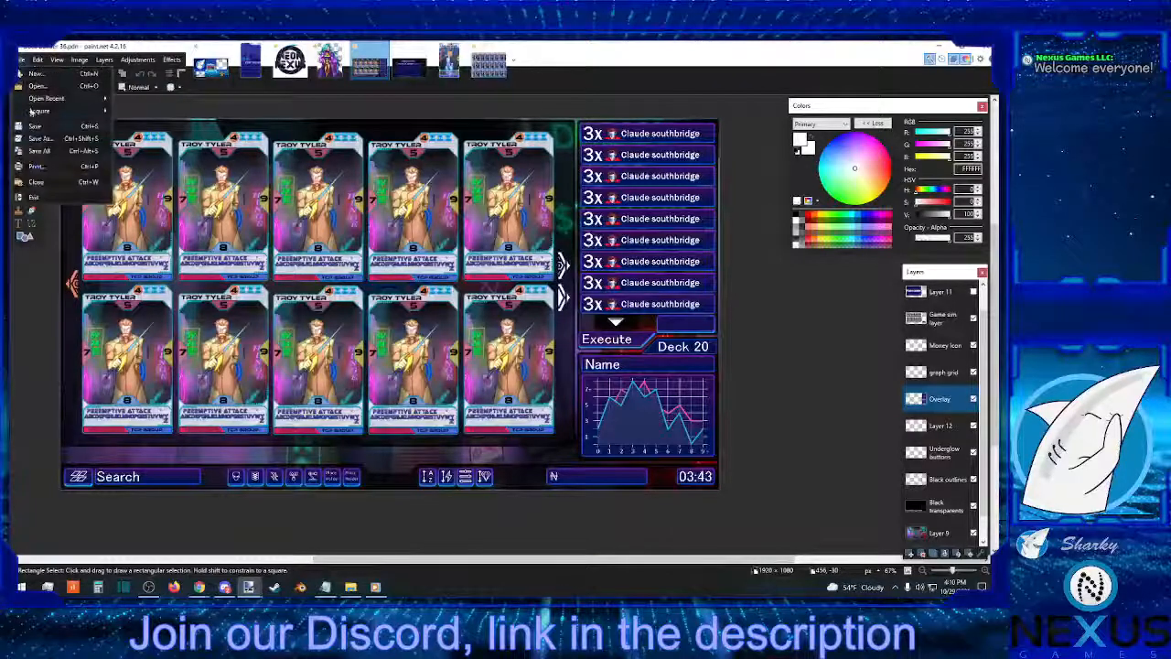
pyautogui.click(57, 133)
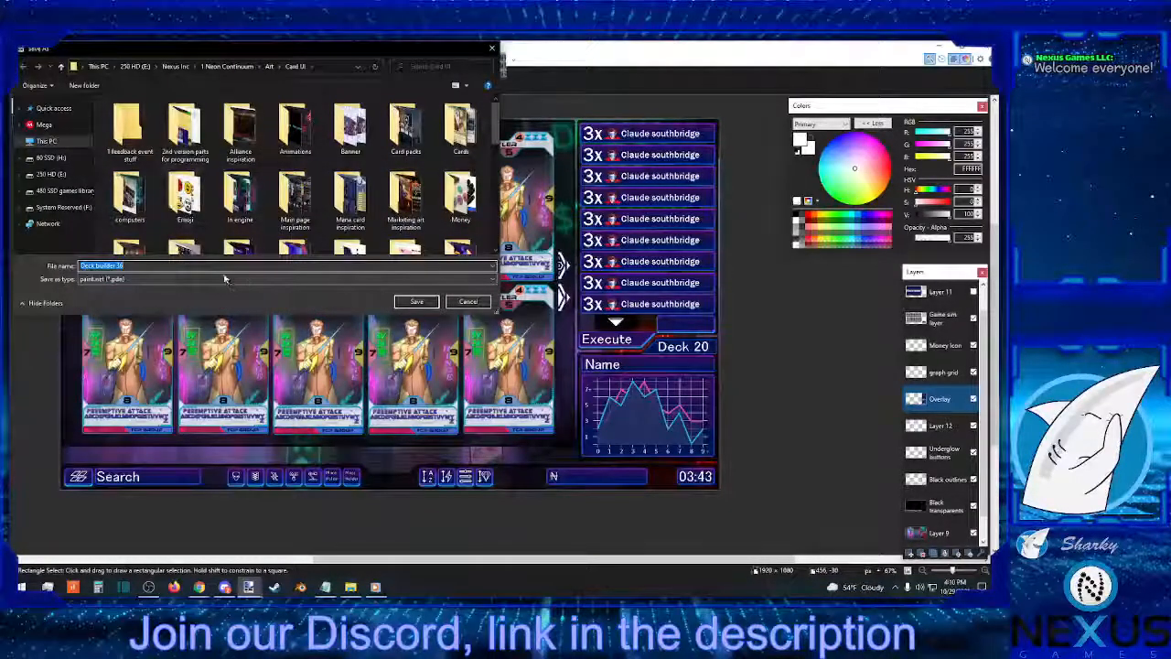
pyautogui.click(124, 265)
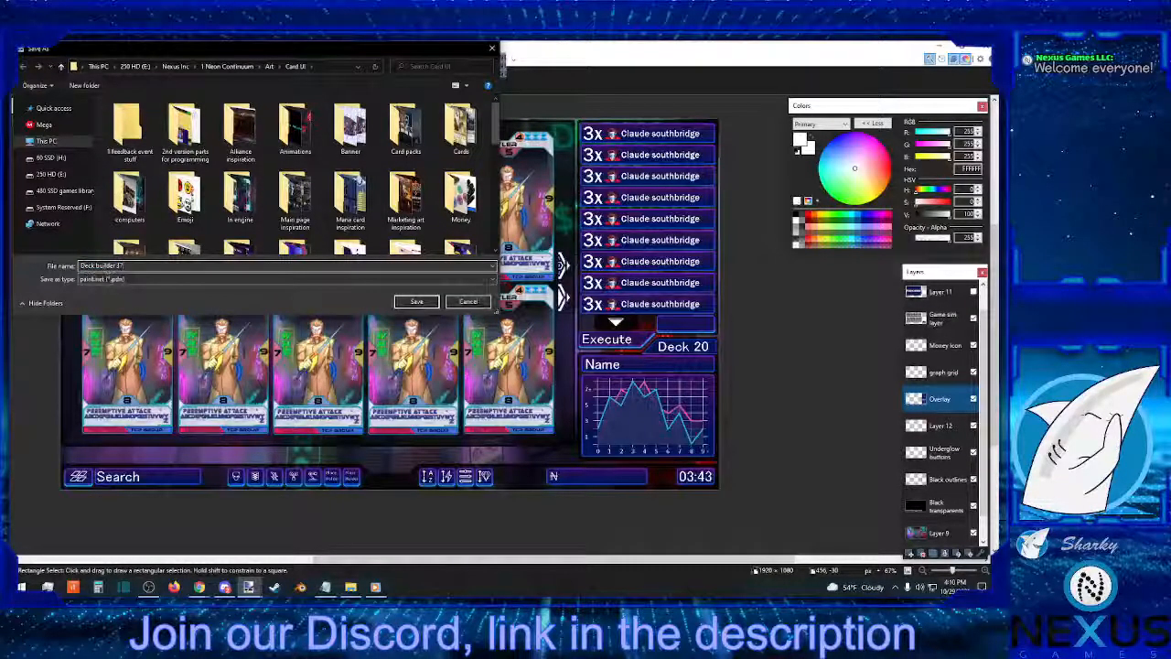
pyautogui.click(414, 302)
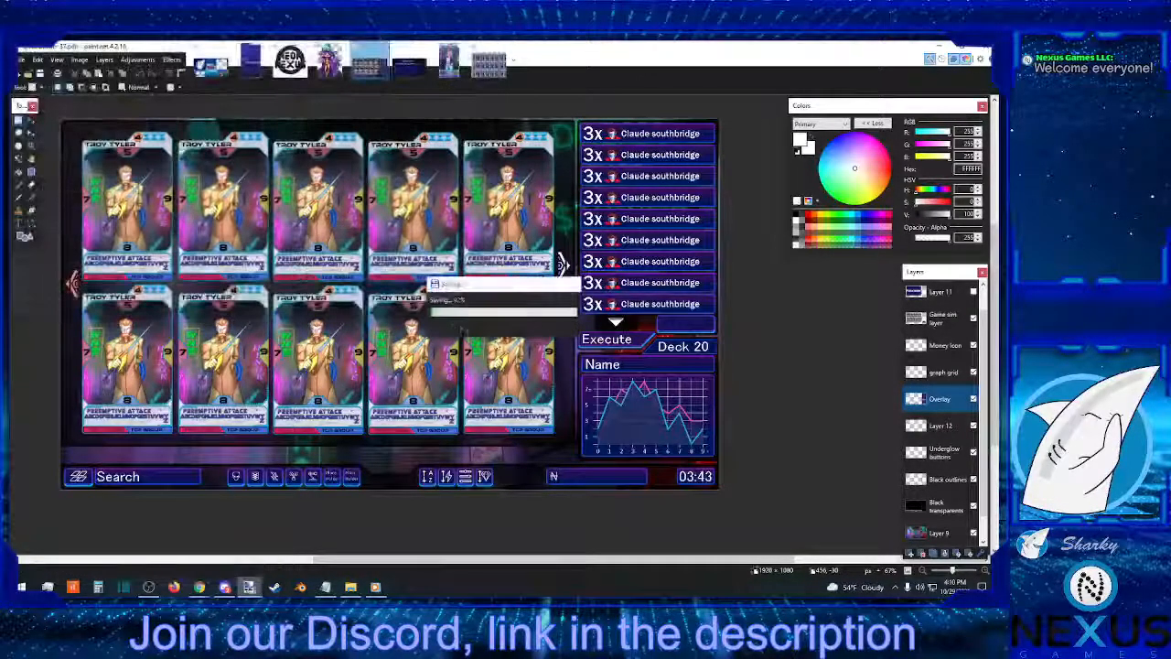